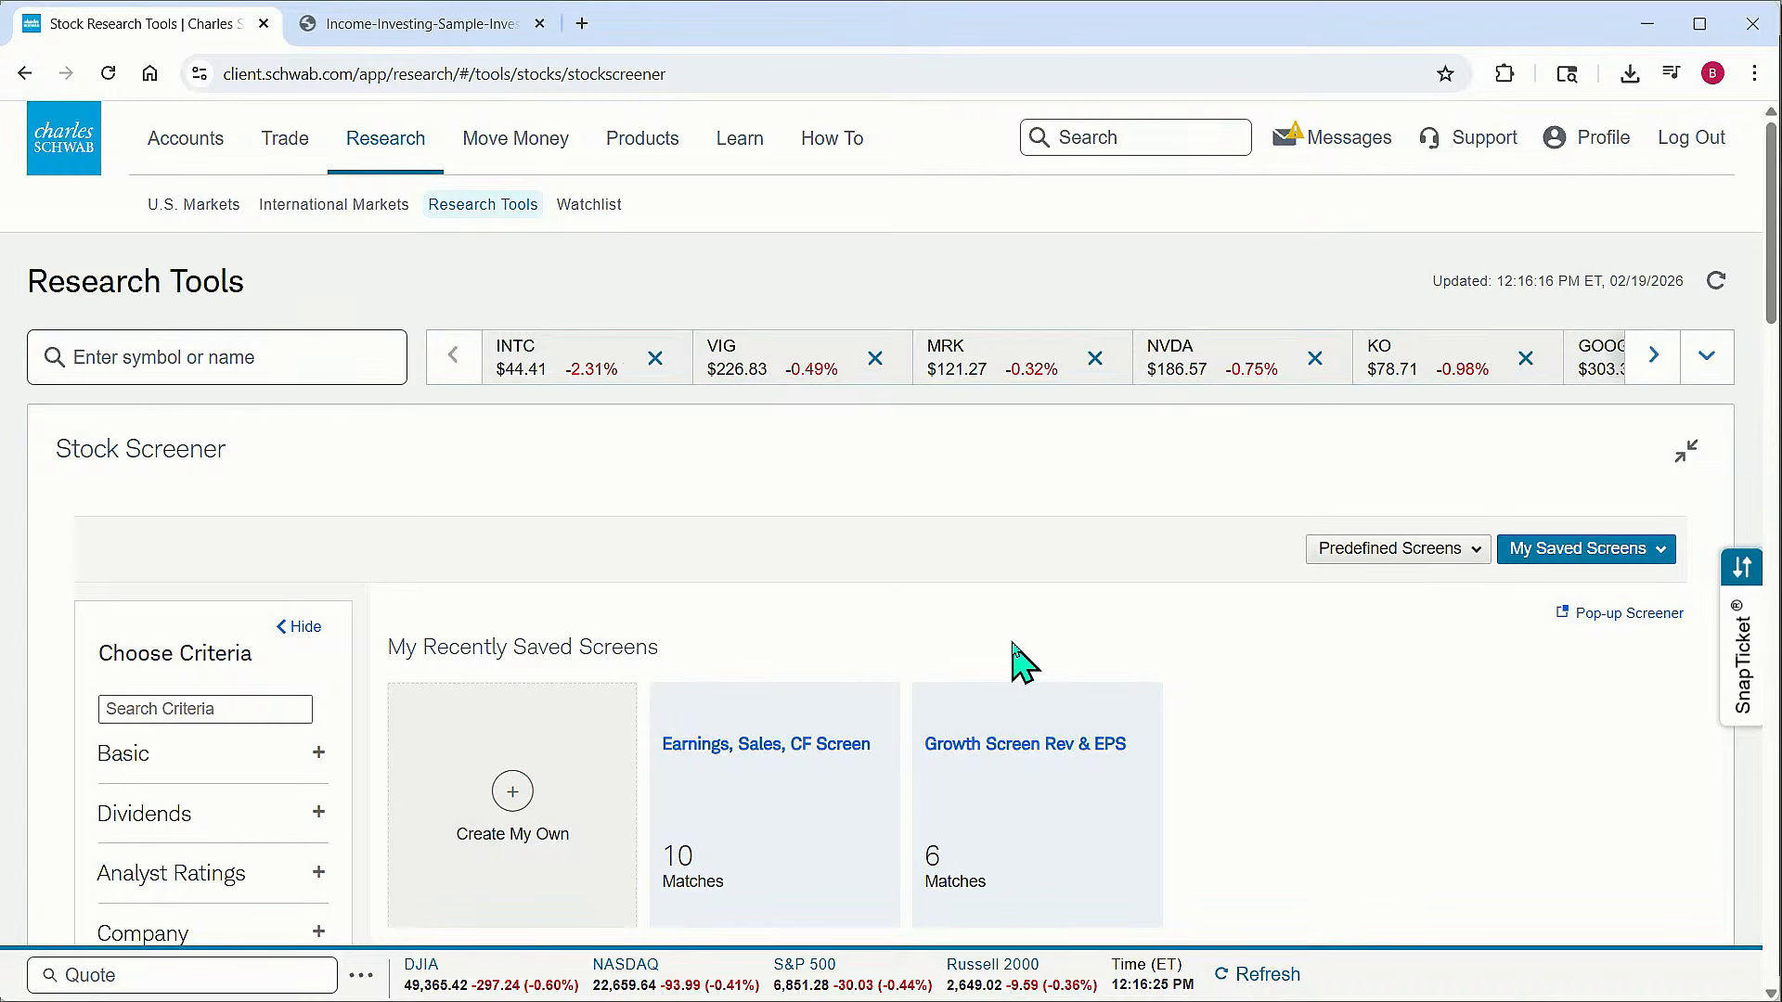
Scroll to the predefined screeners and open the Dividend Growth screen
{"action": "scroll", "coordinate": [1047, 650], "scroll_direction": "down", "scroll_amount": 1}
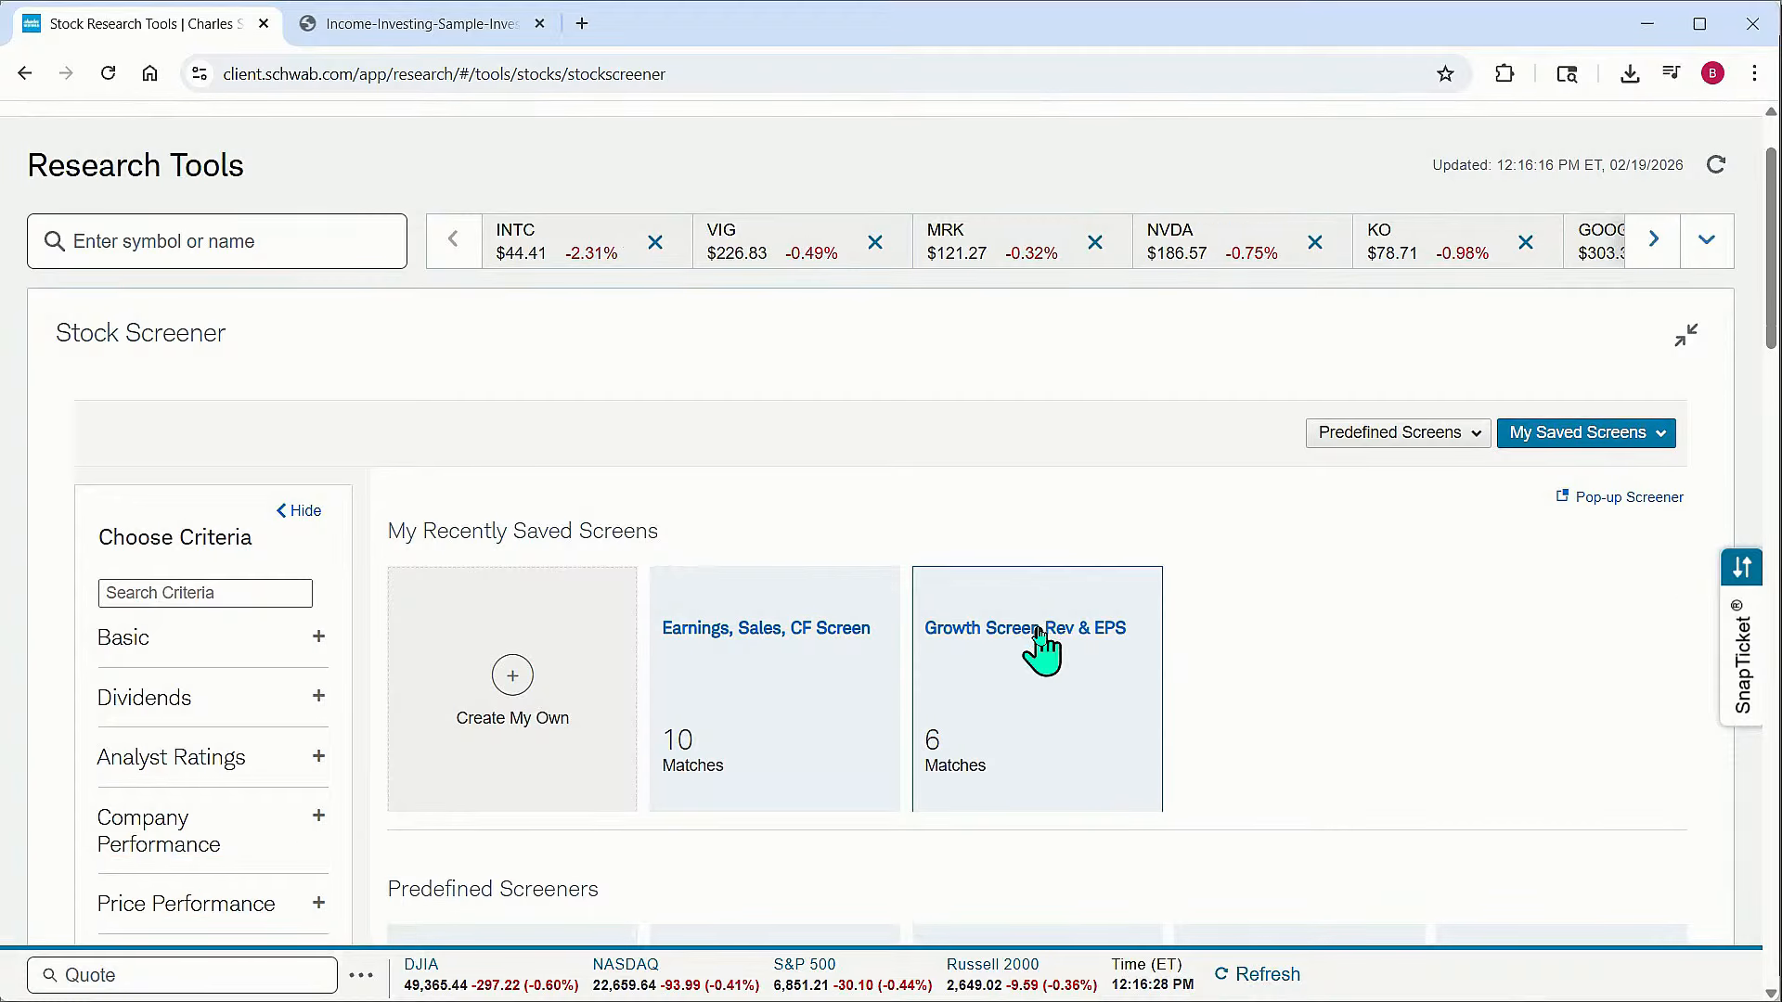
{"action": "scroll", "coordinate": [1186, 713], "scroll_direction": "down", "scroll_amount": 1}
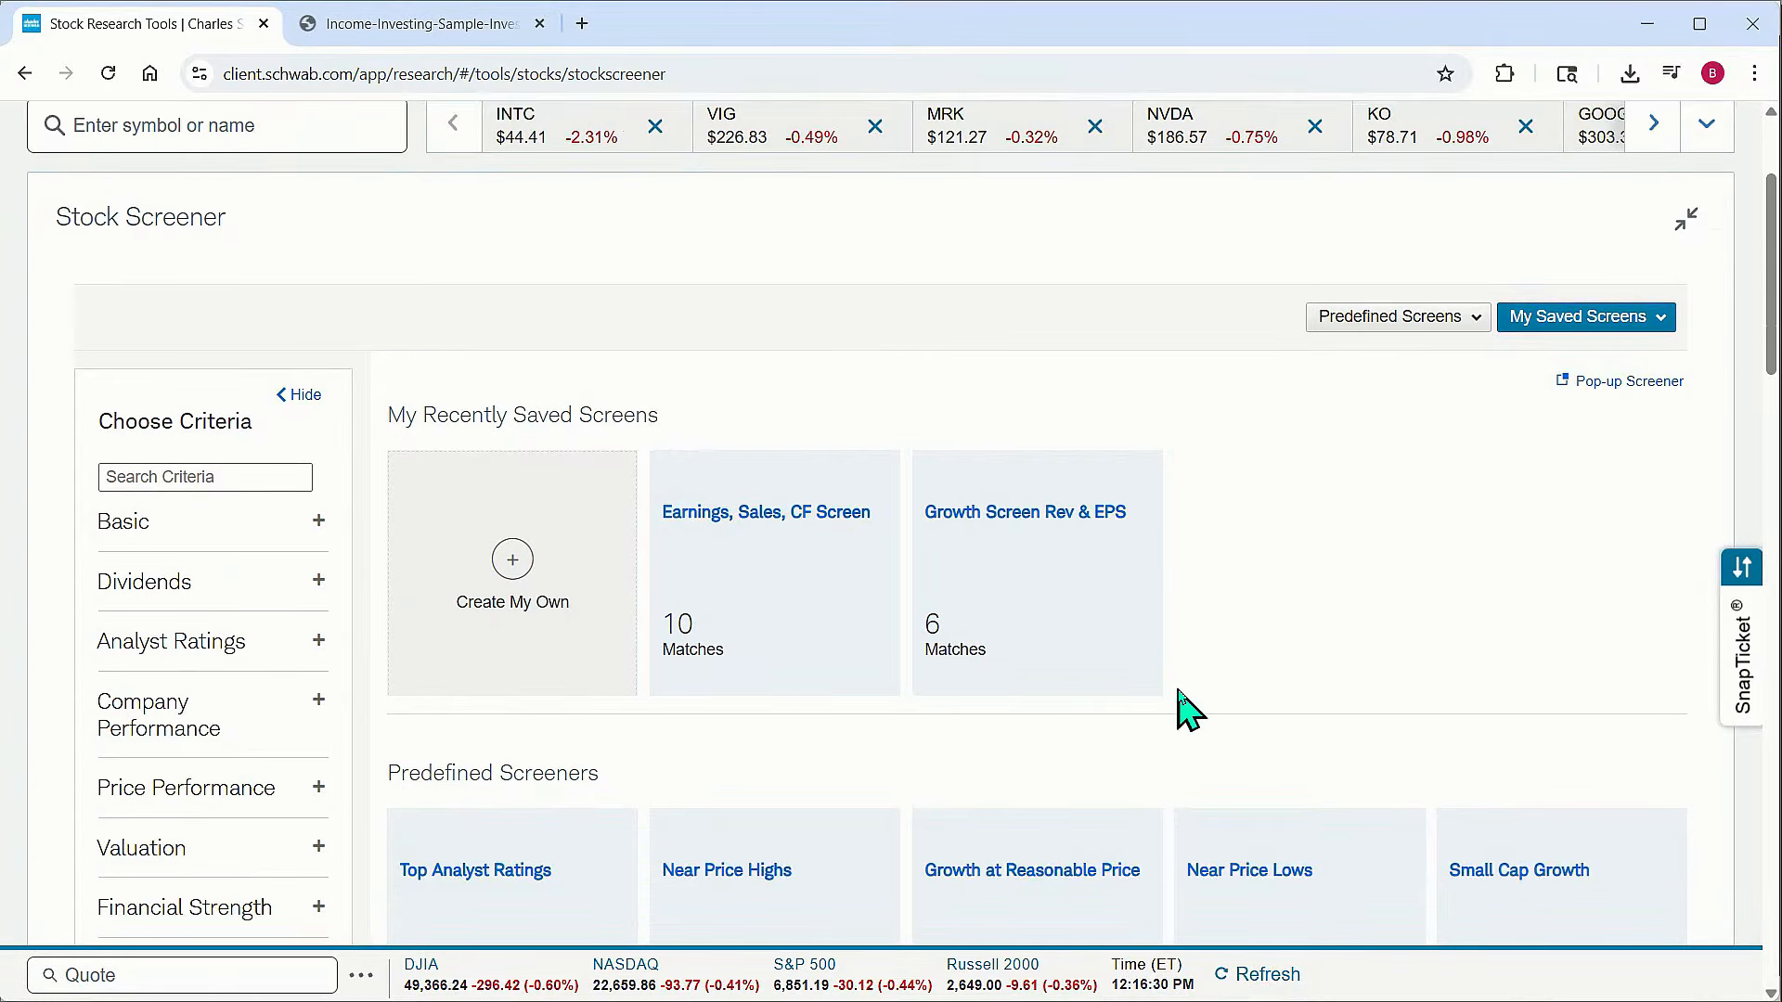
{"action": "scroll", "coordinate": [1190, 686], "scroll_direction": "down", "scroll_amount": 3}
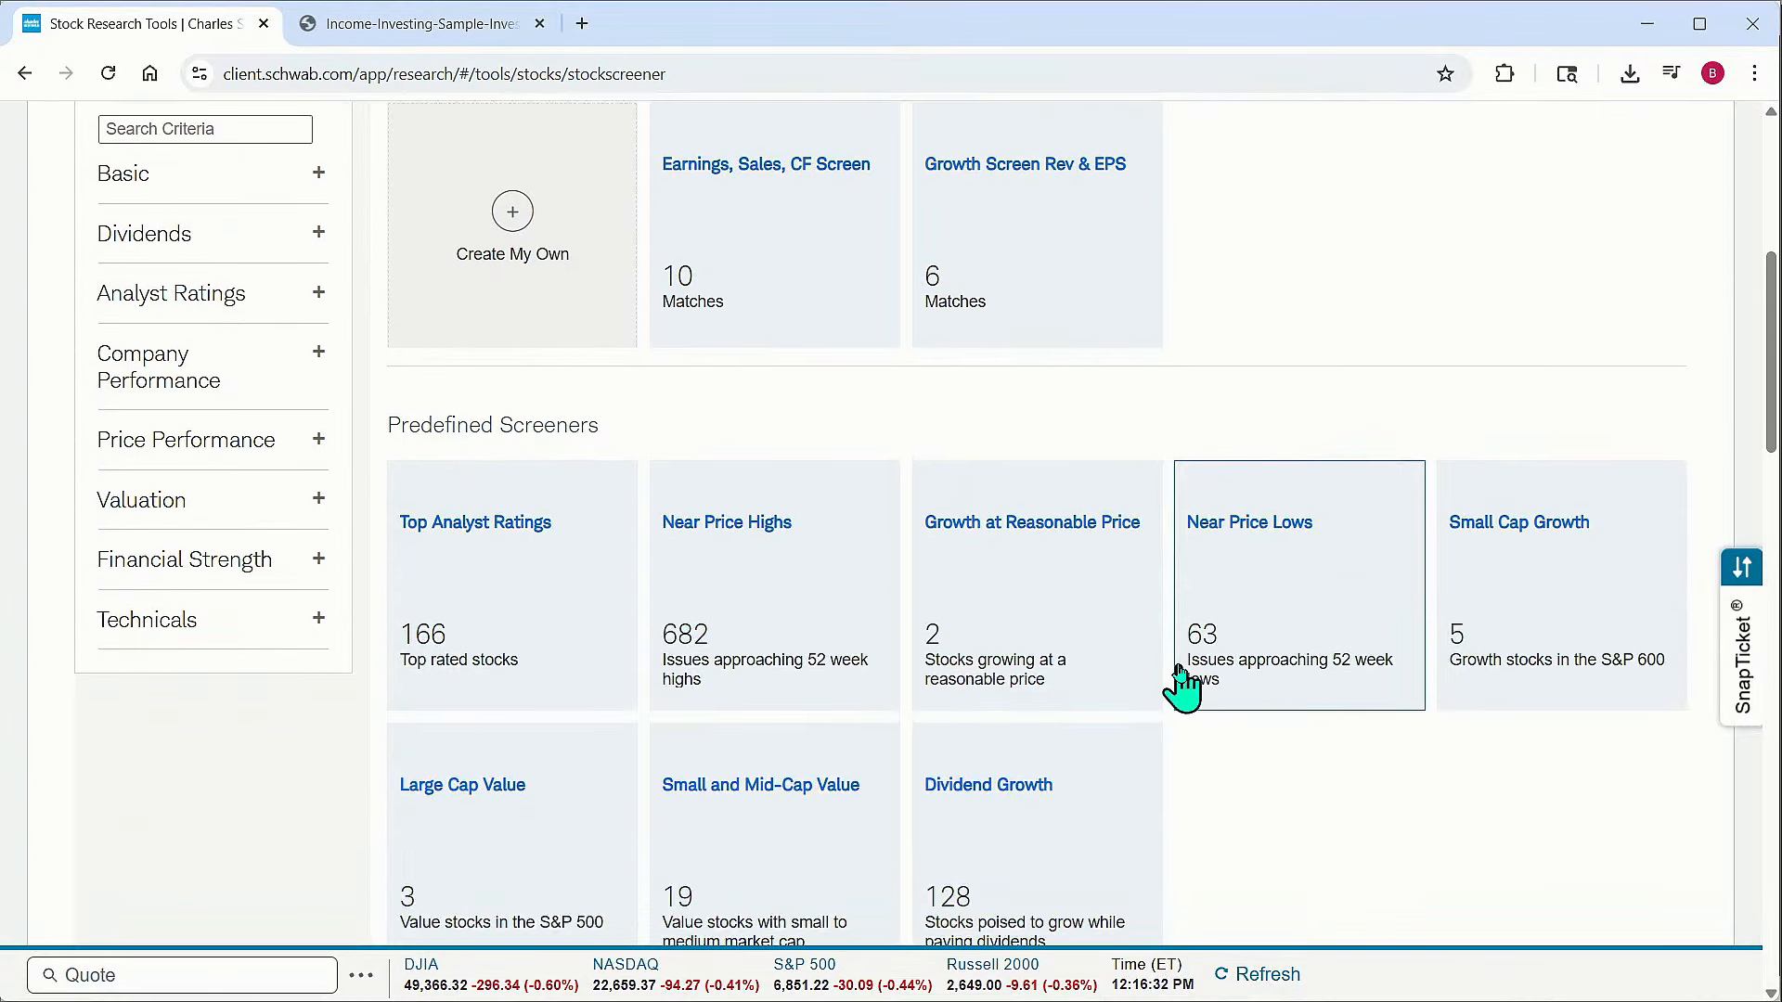
{"action": "scroll", "coordinate": [1180, 673], "scroll_direction": "down", "scroll_amount": 1}
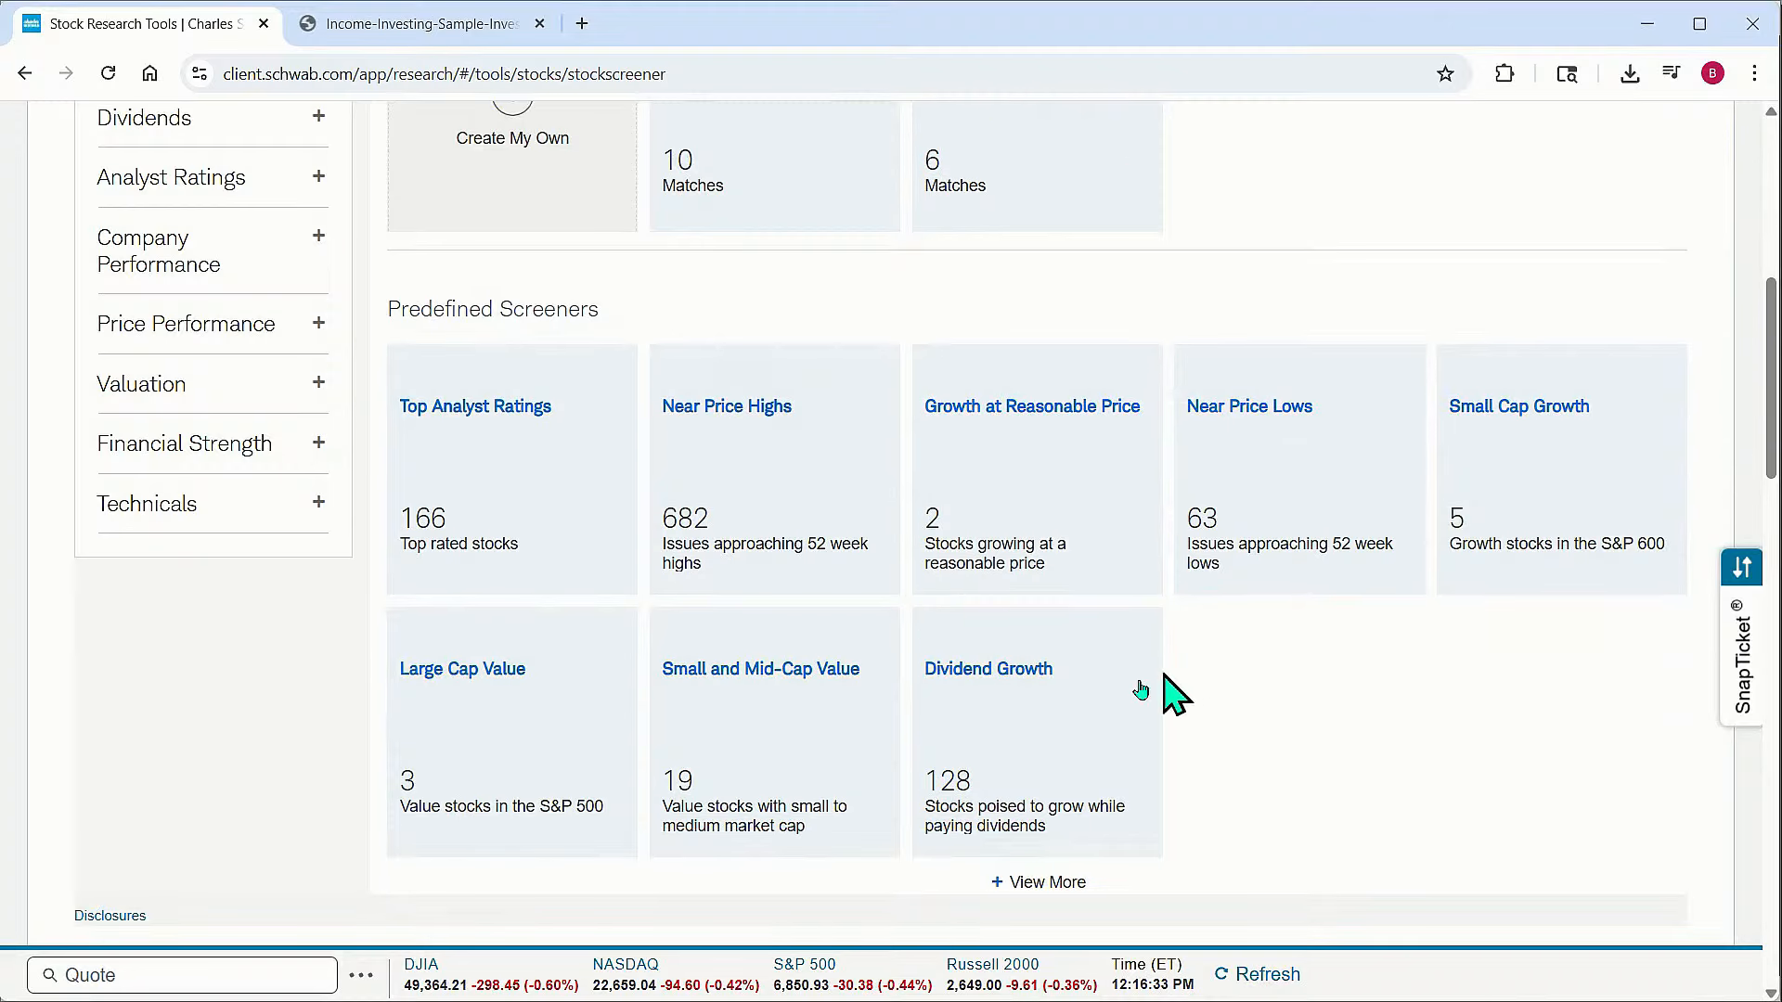
{"action": "left_click", "coordinate": [993, 676]}
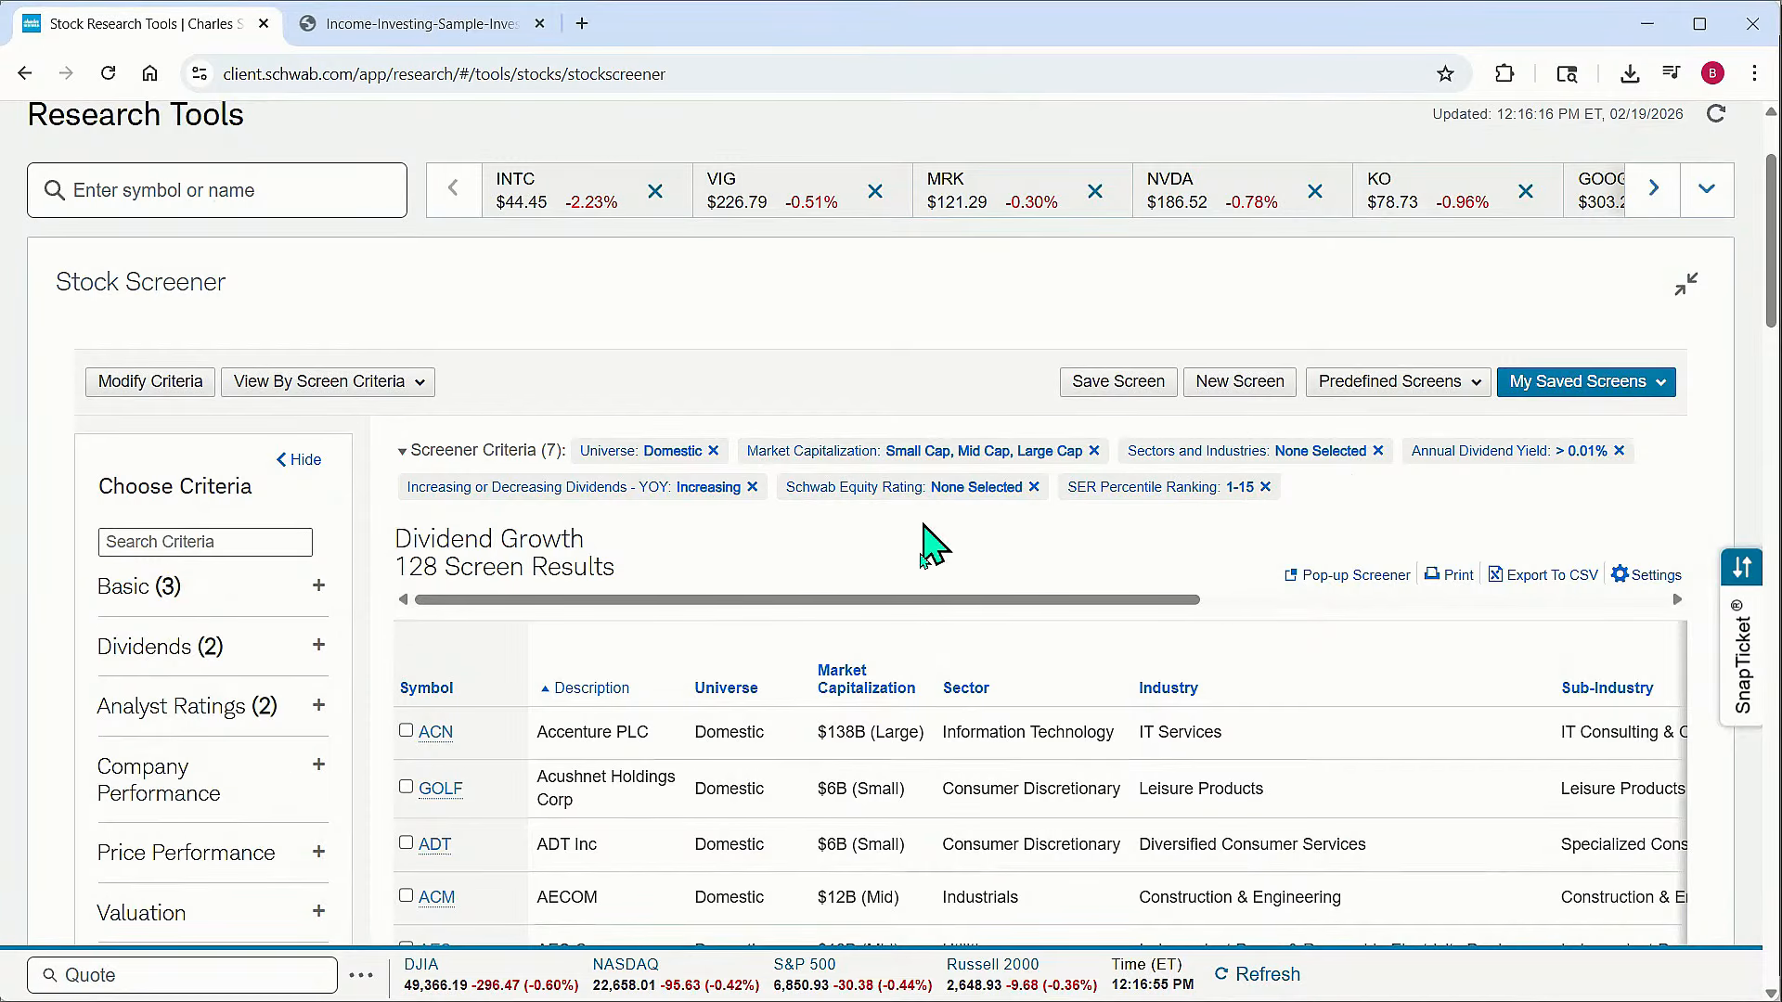
Go back to the Research Tools stocks page and reopen the Stock Screener
{"action": "scroll", "coordinate": [962, 569], "scroll_direction": "up", "scroll_amount": 1}
{"action": "scroll", "coordinate": [962, 569], "scroll_direction": "up", "scroll_amount": 1}
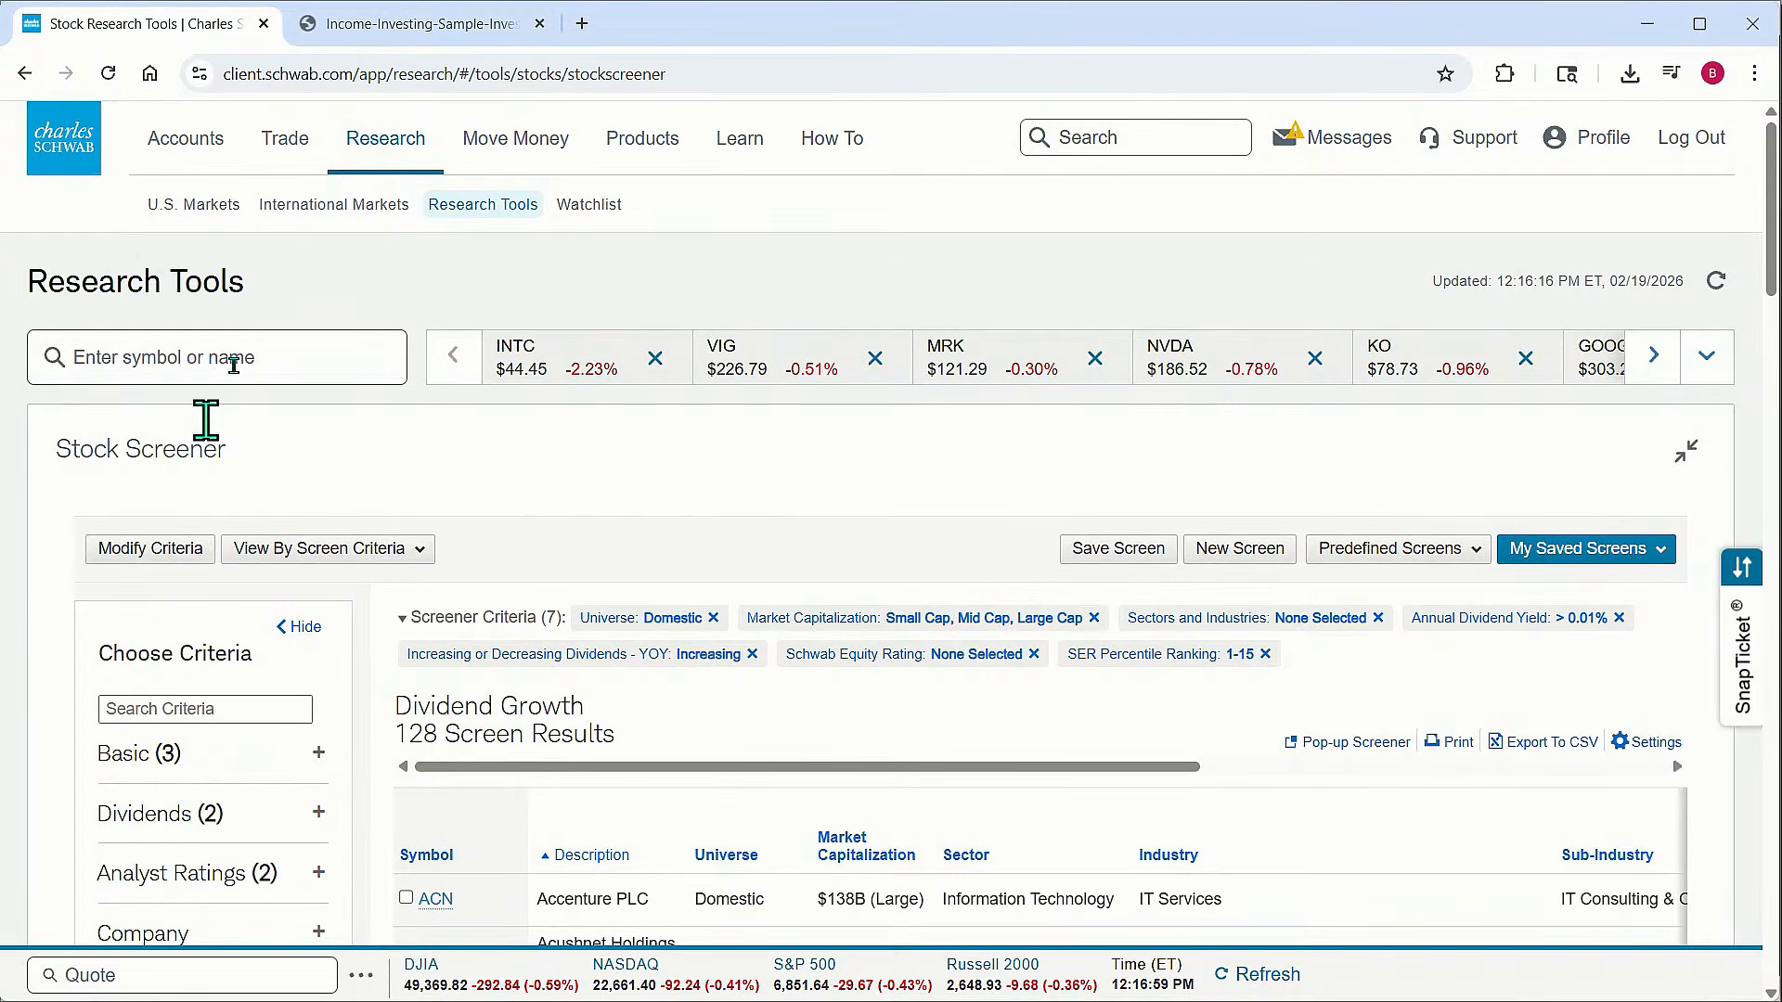
{"action": "left_click", "coordinate": [25, 74]}
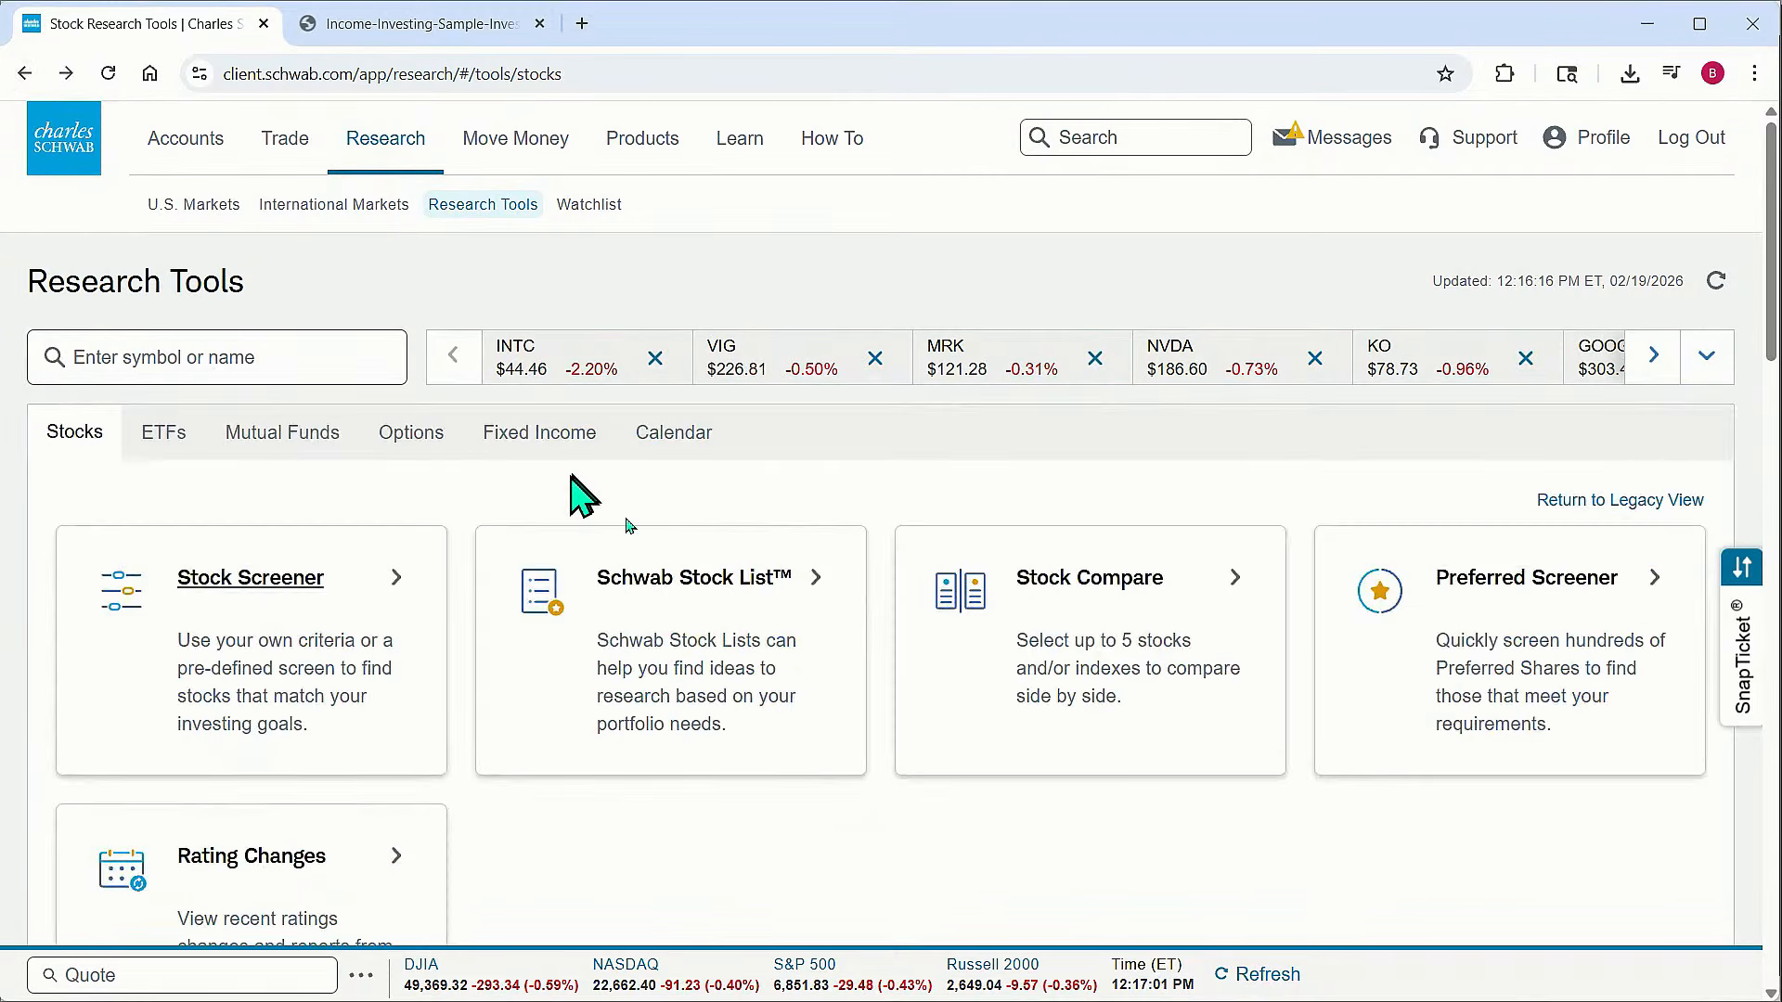
{"action": "left_click", "coordinate": [290, 588]}
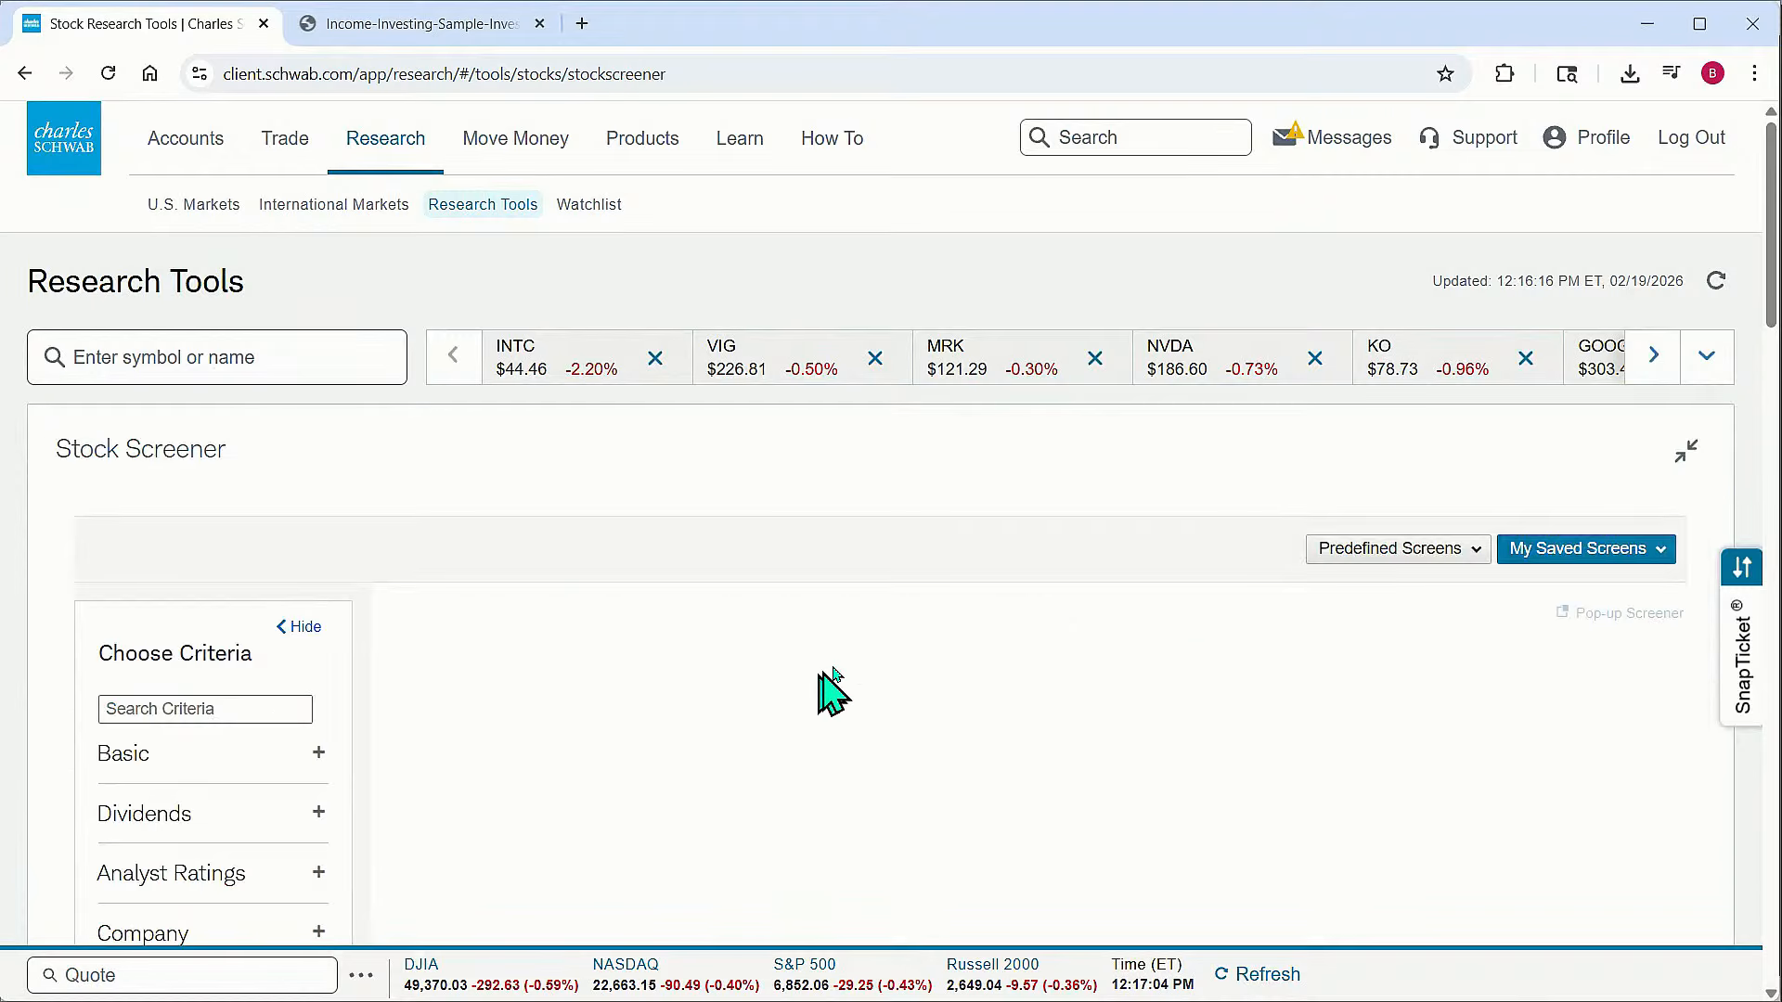
Look up the quote page for the symbol GE
{"action": "scroll", "coordinate": [835, 667], "scroll_direction": "down", "scroll_amount": 3}
{"action": "scroll", "coordinate": [840, 668], "scroll_direction": "up", "scroll_amount": 3}
{"action": "scroll", "coordinate": [840, 667], "scroll_direction": "up", "scroll_amount": 1}
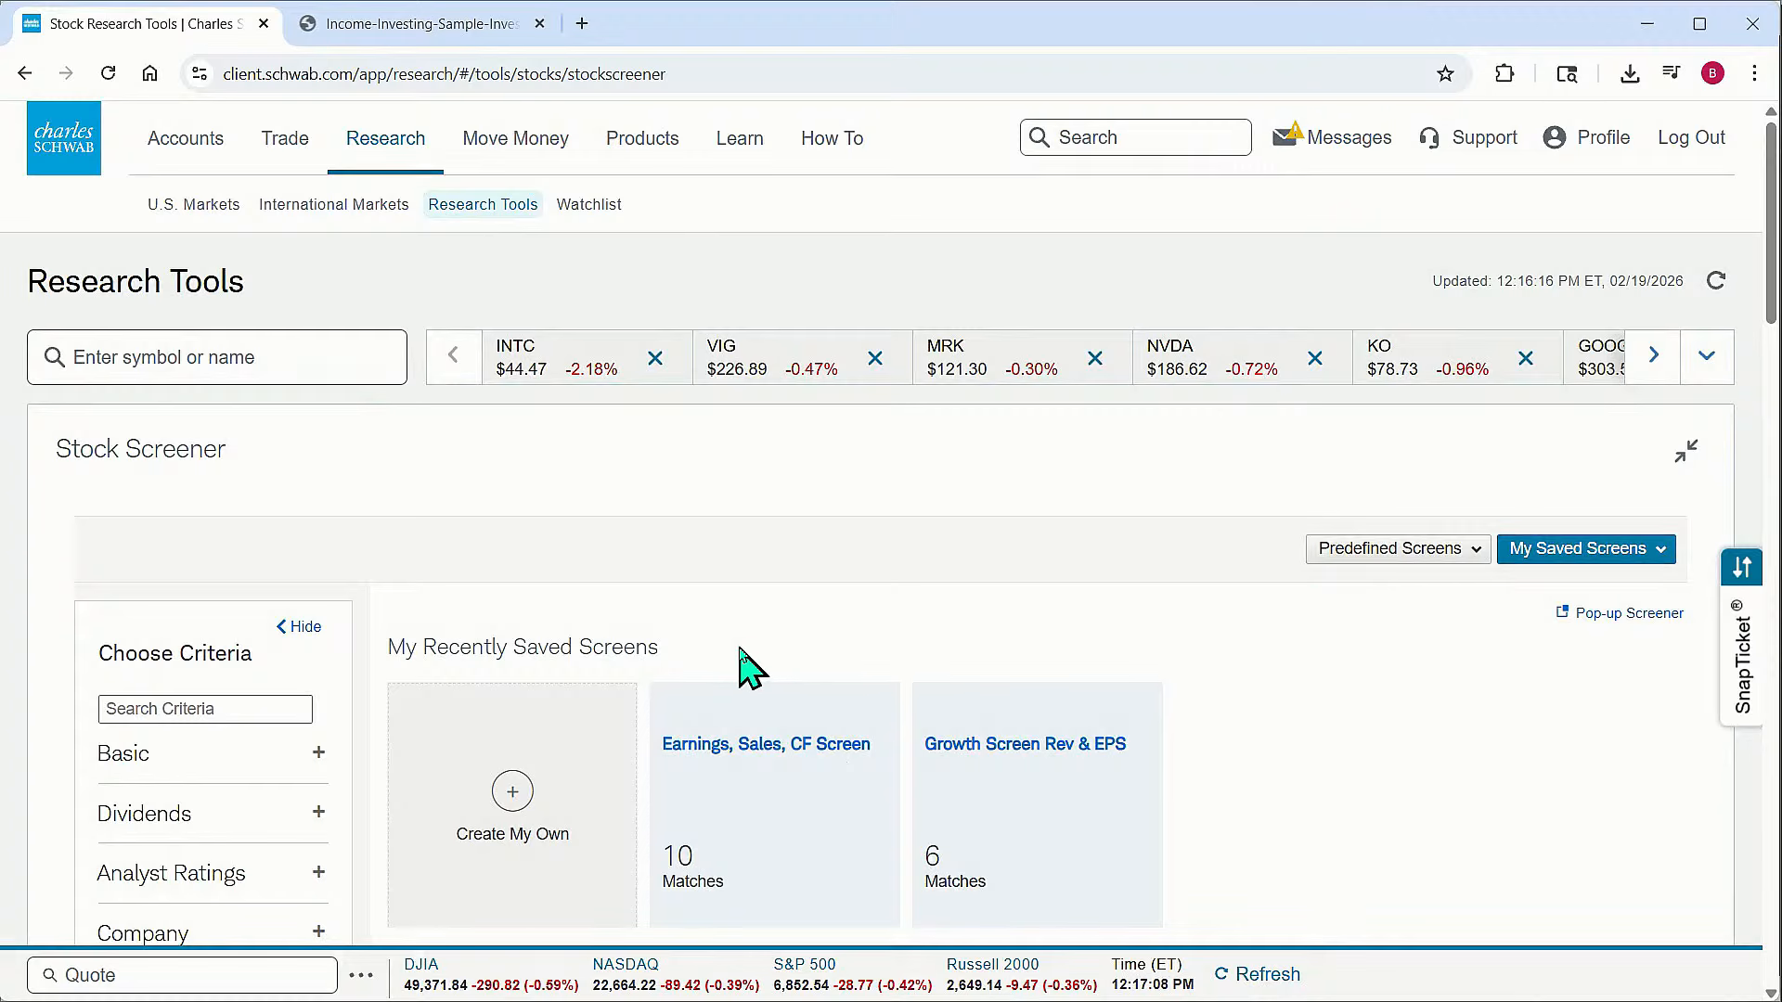
{"action": "scroll", "coordinate": [249, 696], "scroll_direction": "down", "scroll_amount": 4}
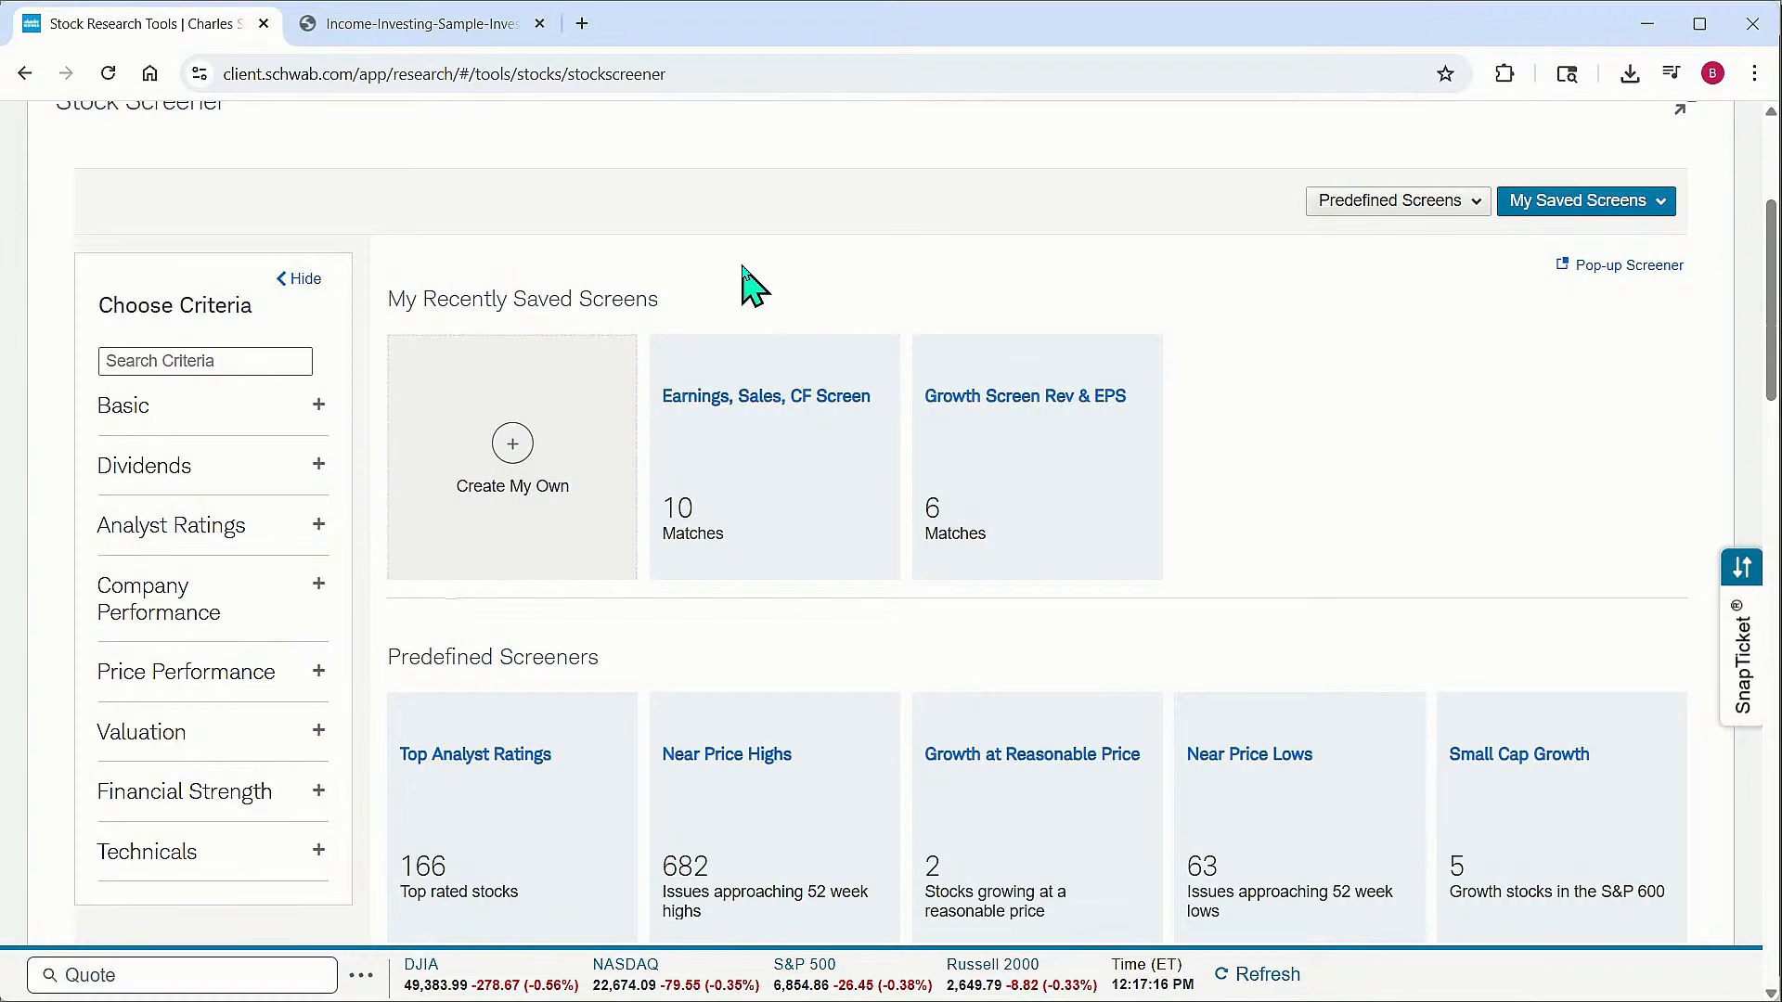
{"action": "scroll", "coordinate": [804, 414], "scroll_direction": "up", "scroll_amount": 4}
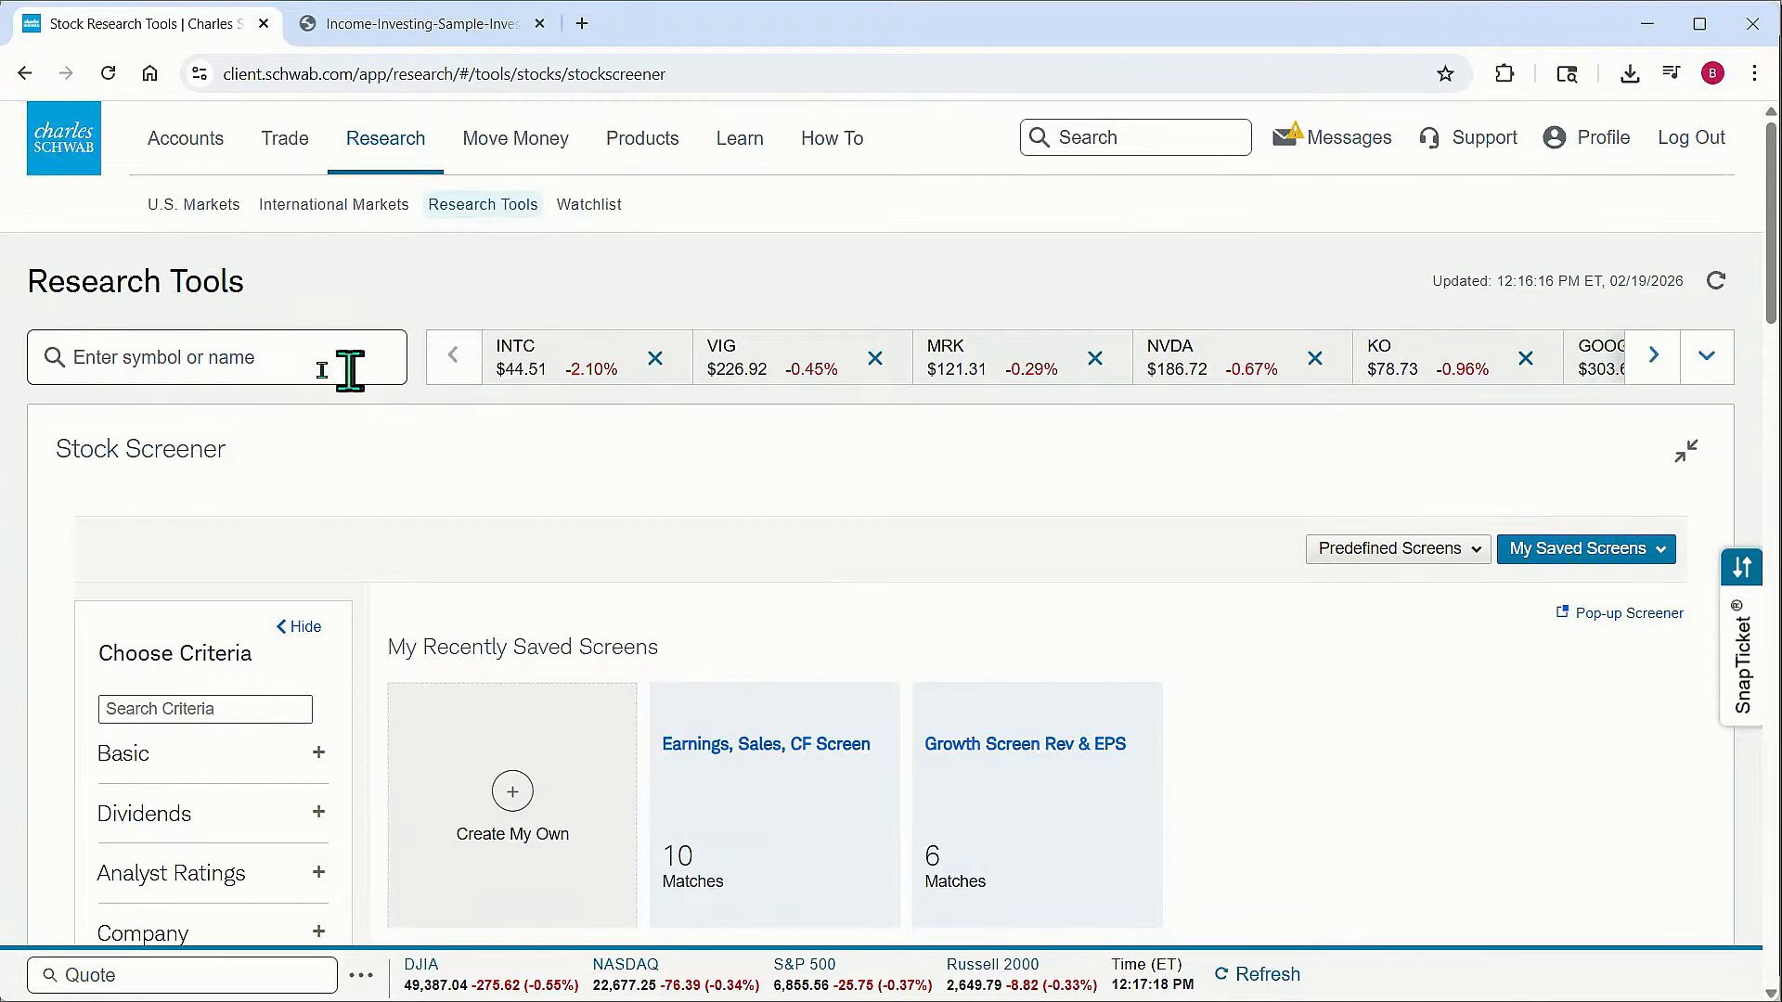
{"action": "type", "text": "ge"}
{"action": "key", "text": "Return"}
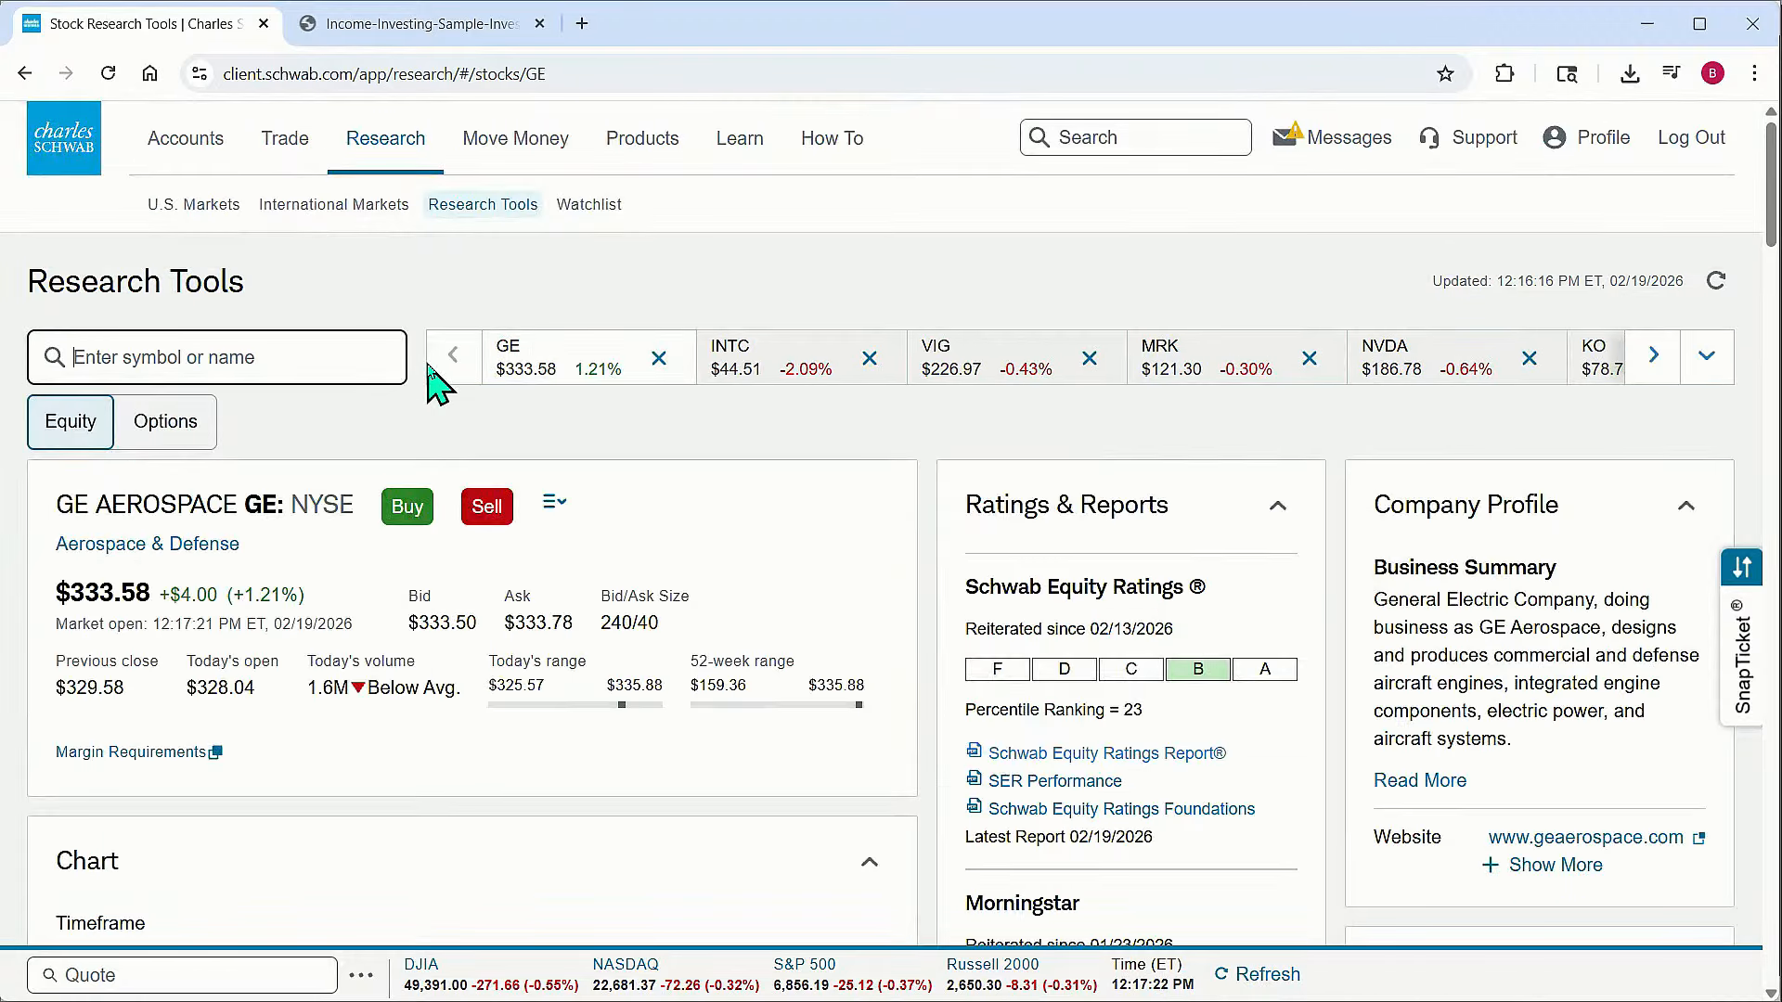
Open the full dividends page from the GE quote's Dividends section
{"action": "scroll", "coordinate": [724, 537], "scroll_direction": "down", "scroll_amount": 3}
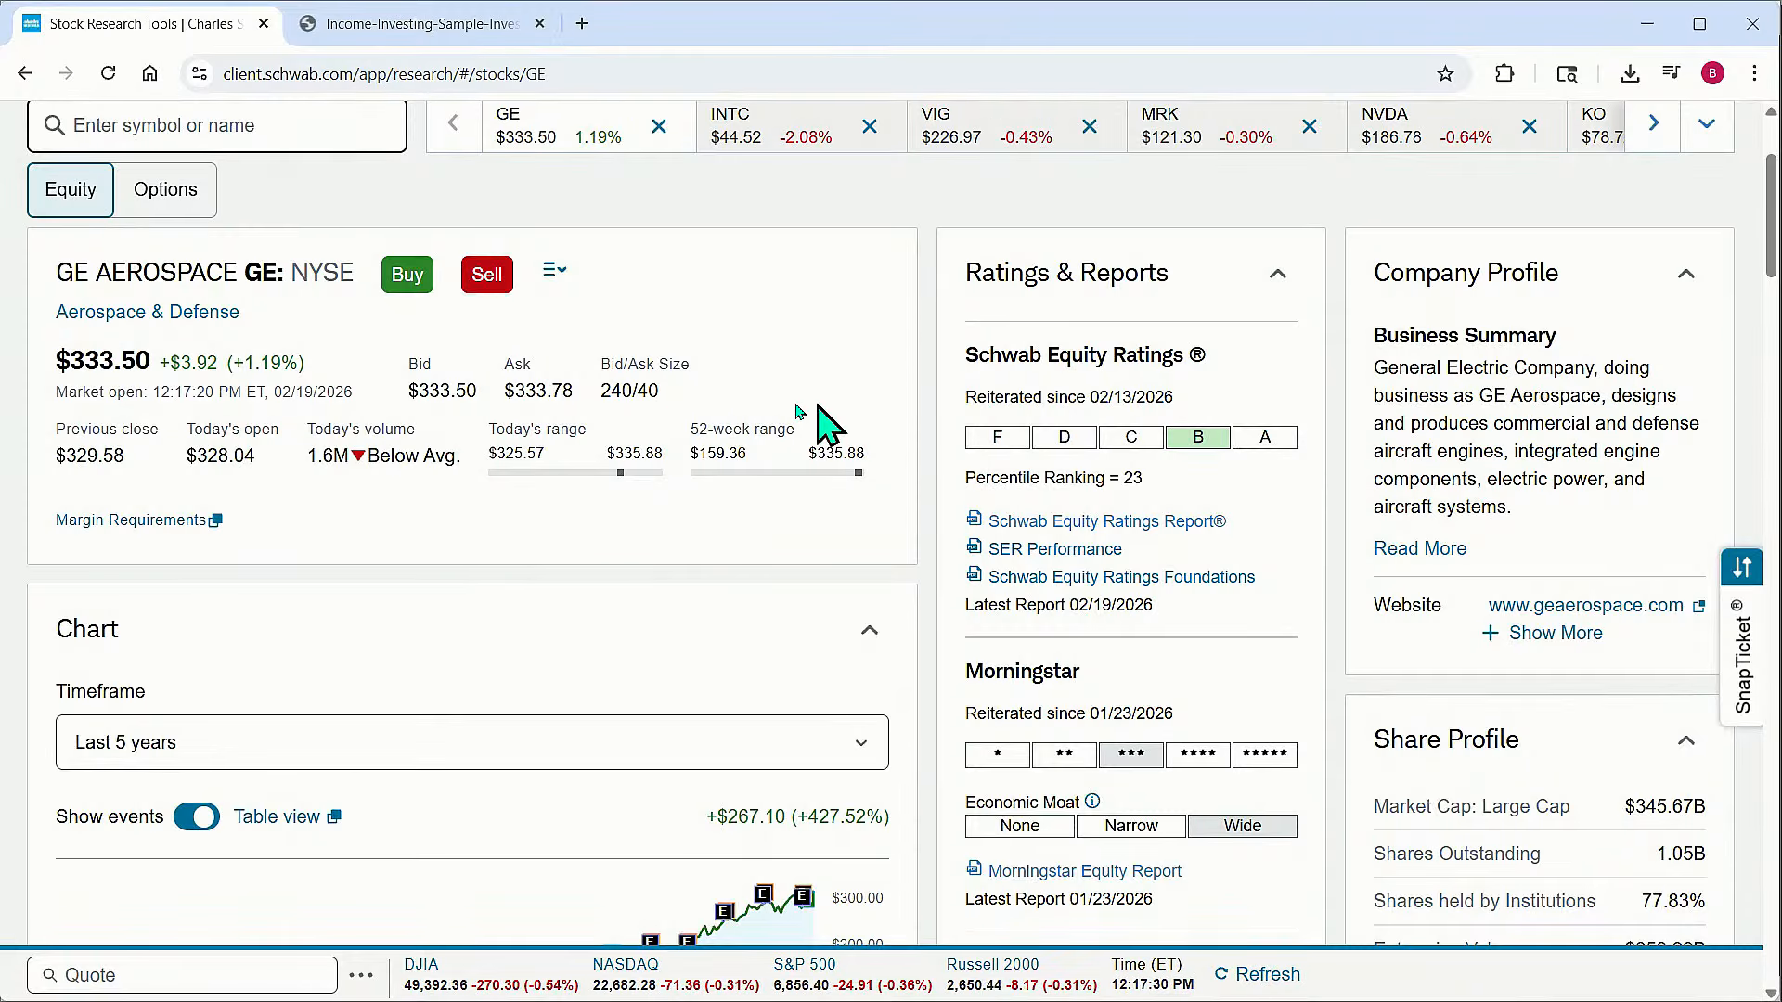
{"action": "scroll", "coordinate": [797, 411], "scroll_direction": "up", "scroll_amount": 3}
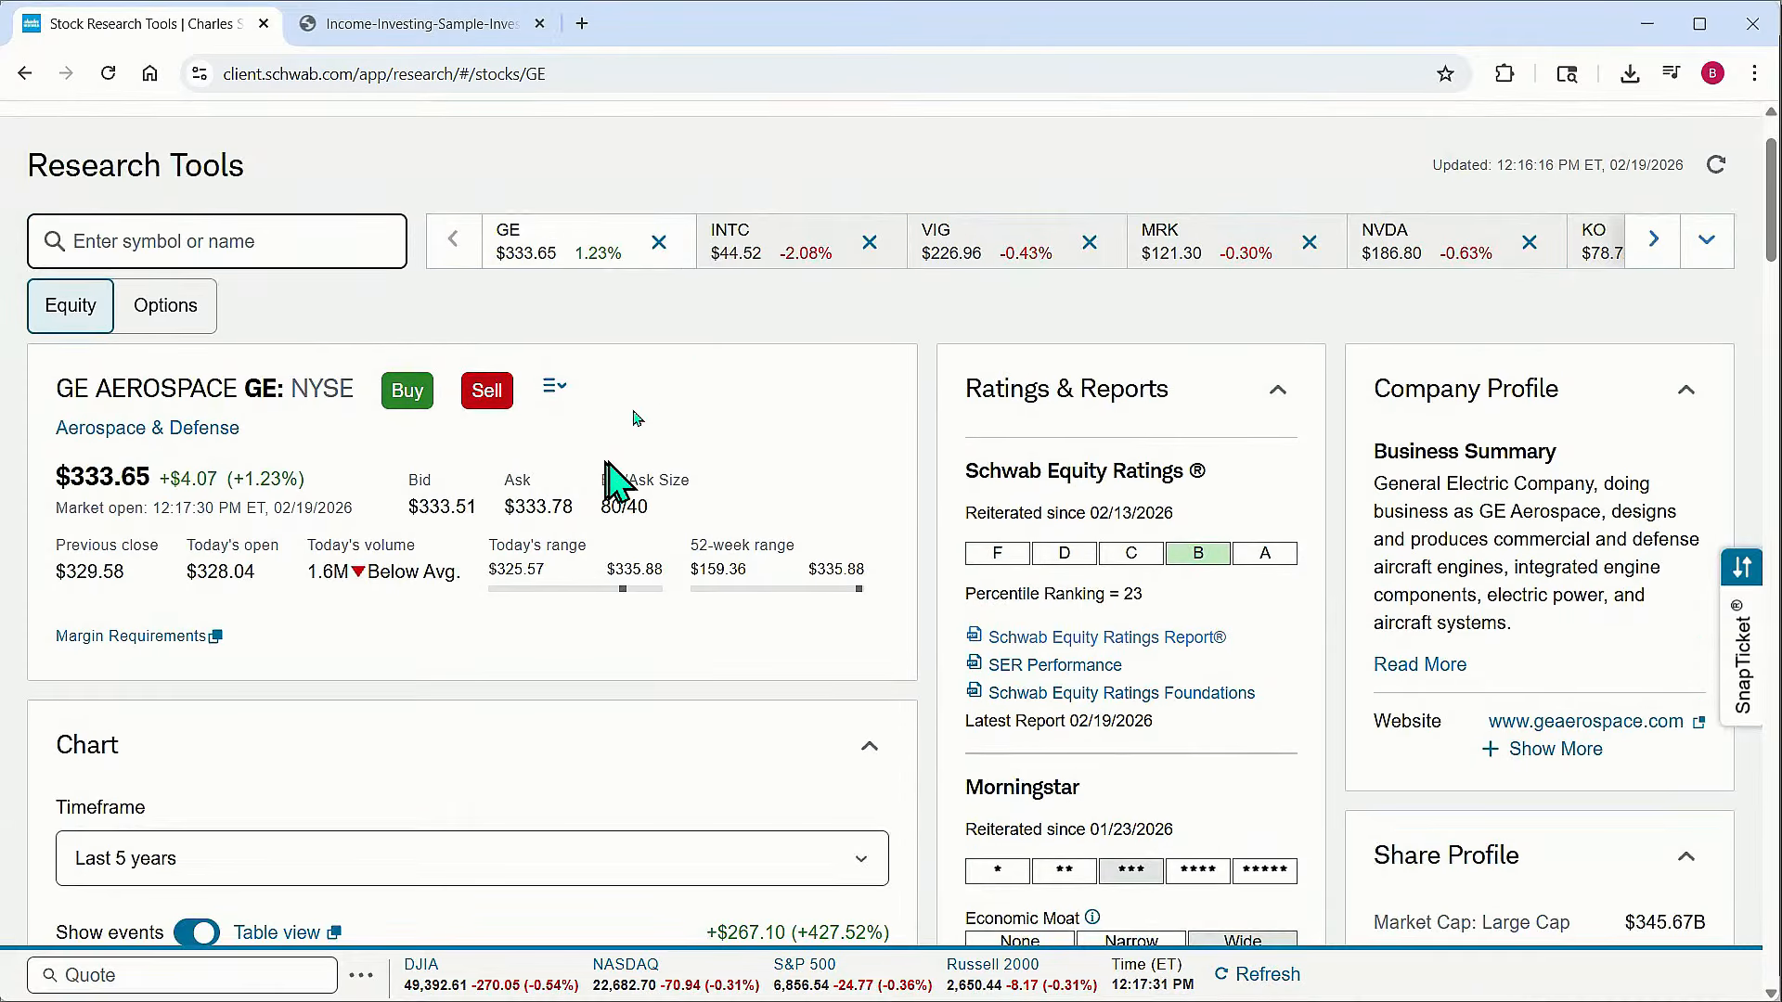
{"action": "scroll", "coordinate": [775, 524], "scroll_direction": "down", "scroll_amount": 6}
{"action": "scroll", "coordinate": [776, 502], "scroll_direction": "down", "scroll_amount": 4}
{"action": "scroll", "coordinate": [775, 482], "scroll_direction": "down", "scroll_amount": 20}
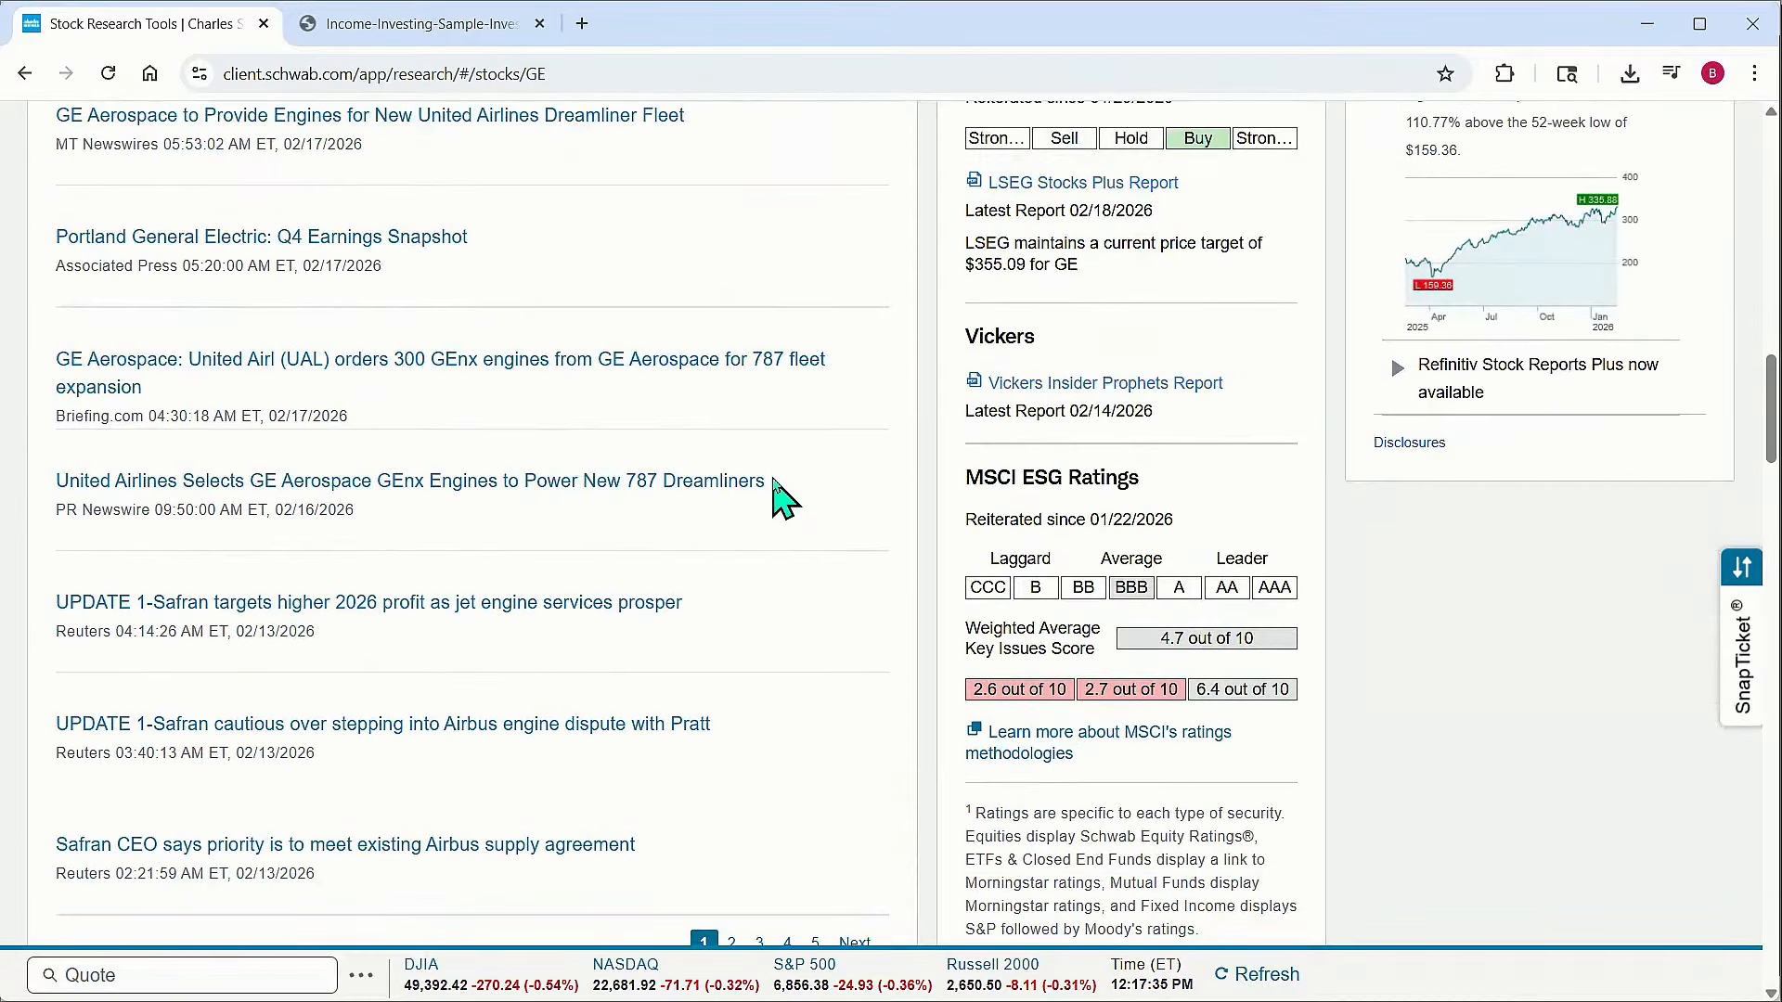
{"action": "scroll", "coordinate": [775, 492], "scroll_direction": "up", "scroll_amount": 3}
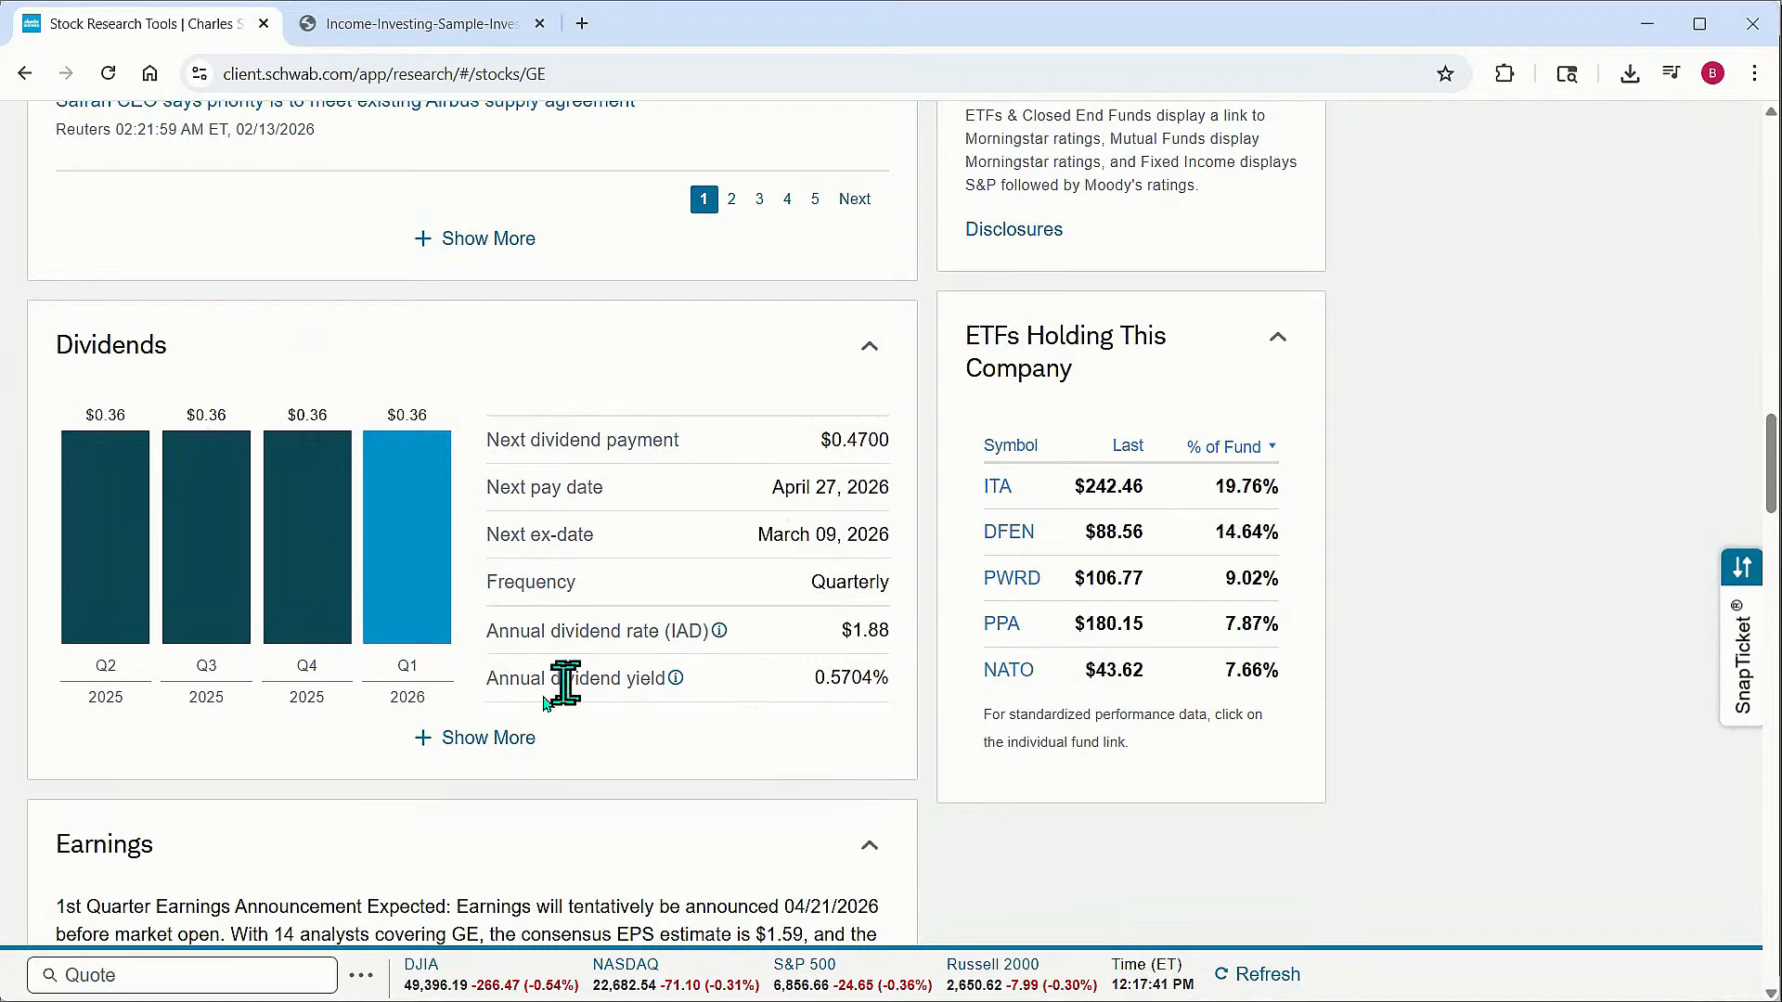
{"action": "left_click", "coordinate": [473, 749]}
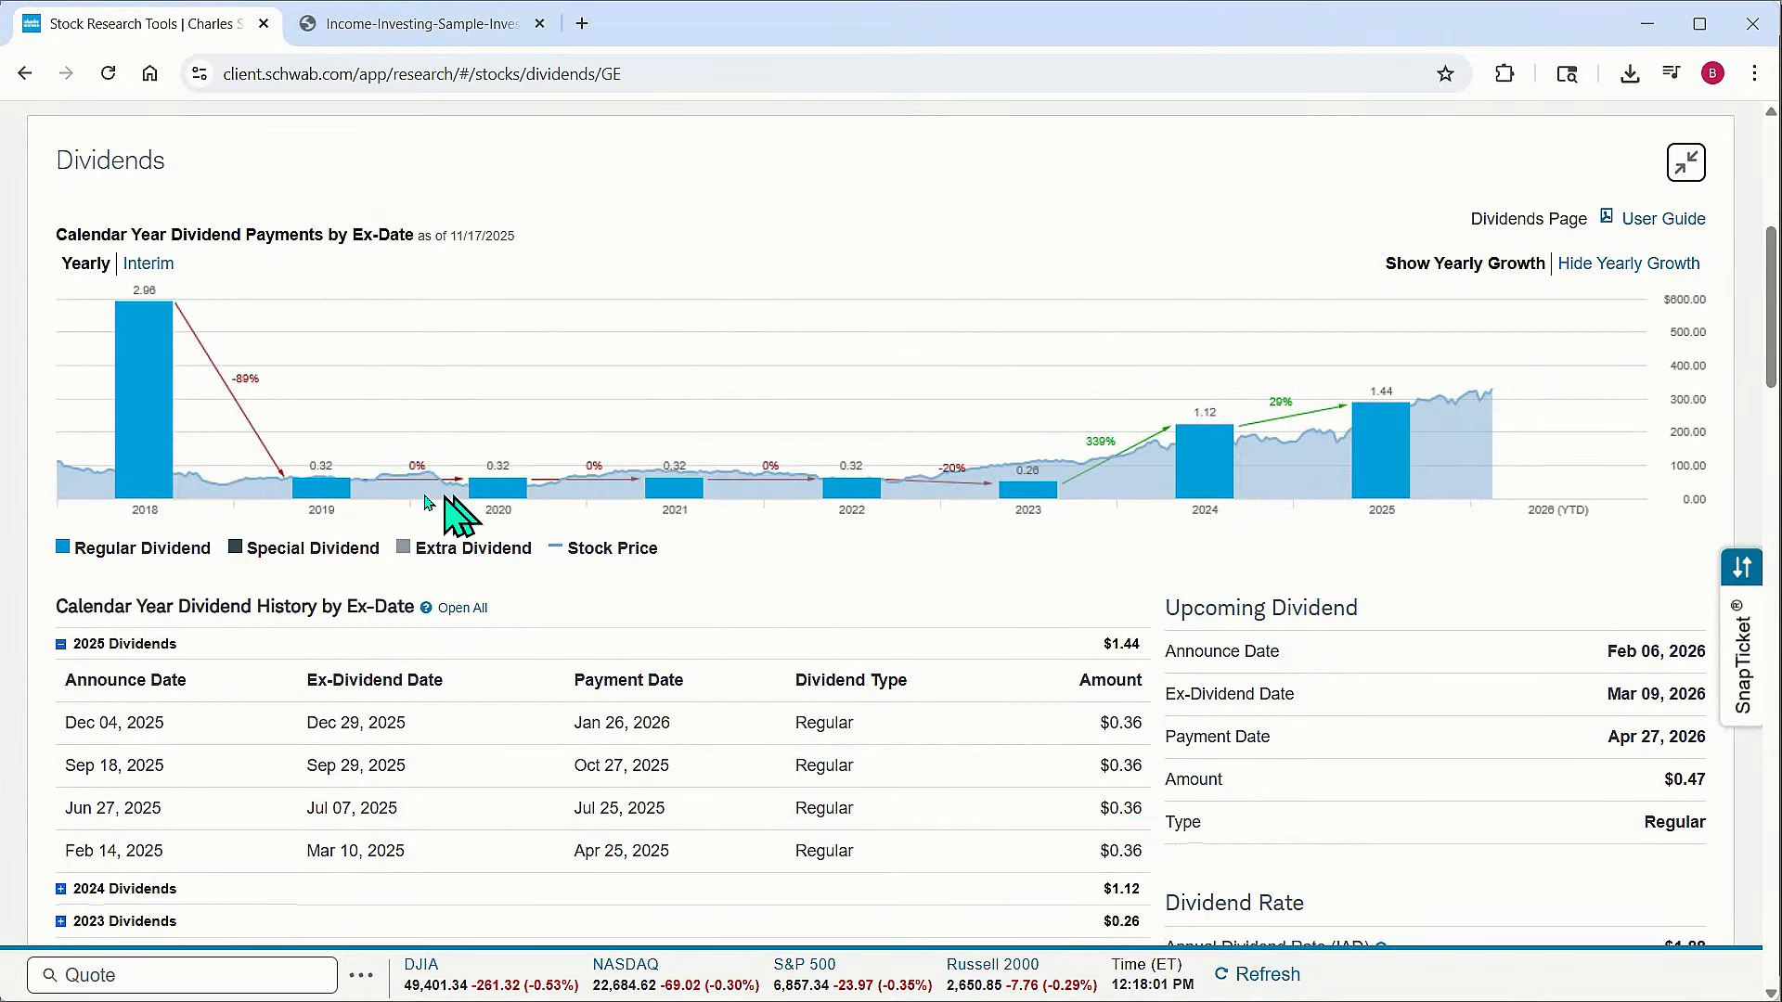
Examine GE's dividend history, dividend rate, statistics and industry peer dividend comparison
{"action": "scroll", "coordinate": [788, 489], "scroll_direction": "down", "scroll_amount": 1}
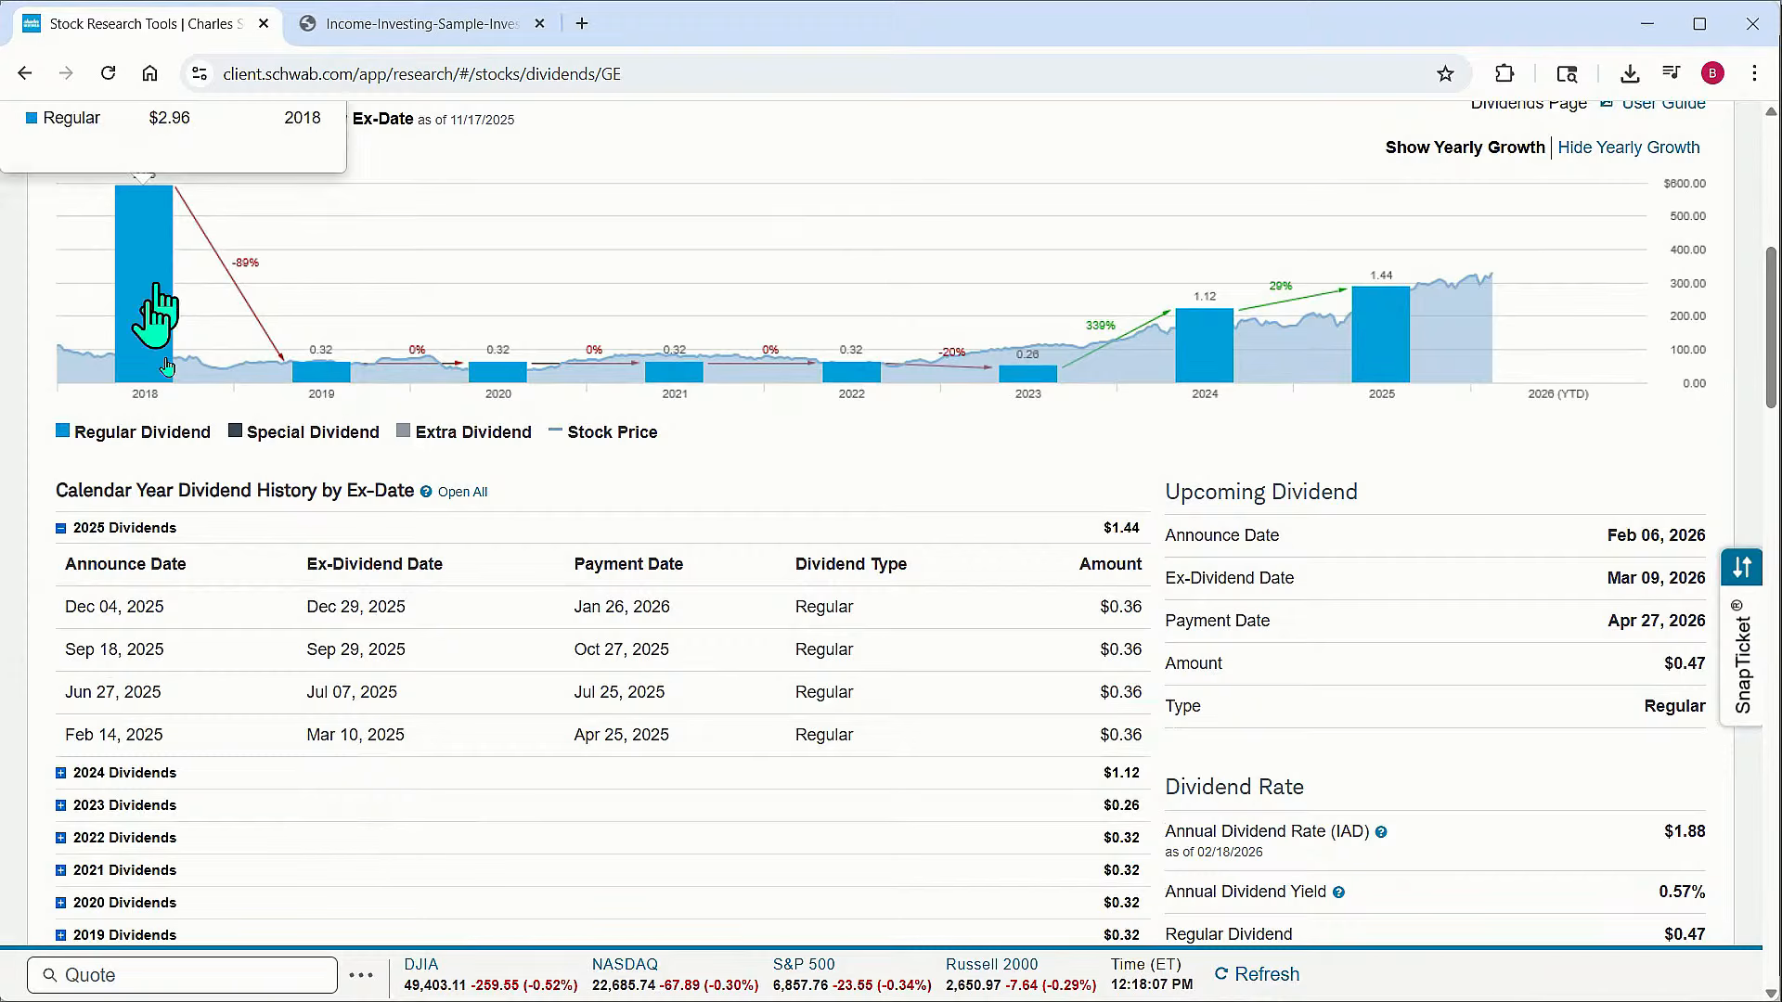
{"action": "scroll", "coordinate": [517, 387], "scroll_direction": "down", "scroll_amount": 1}
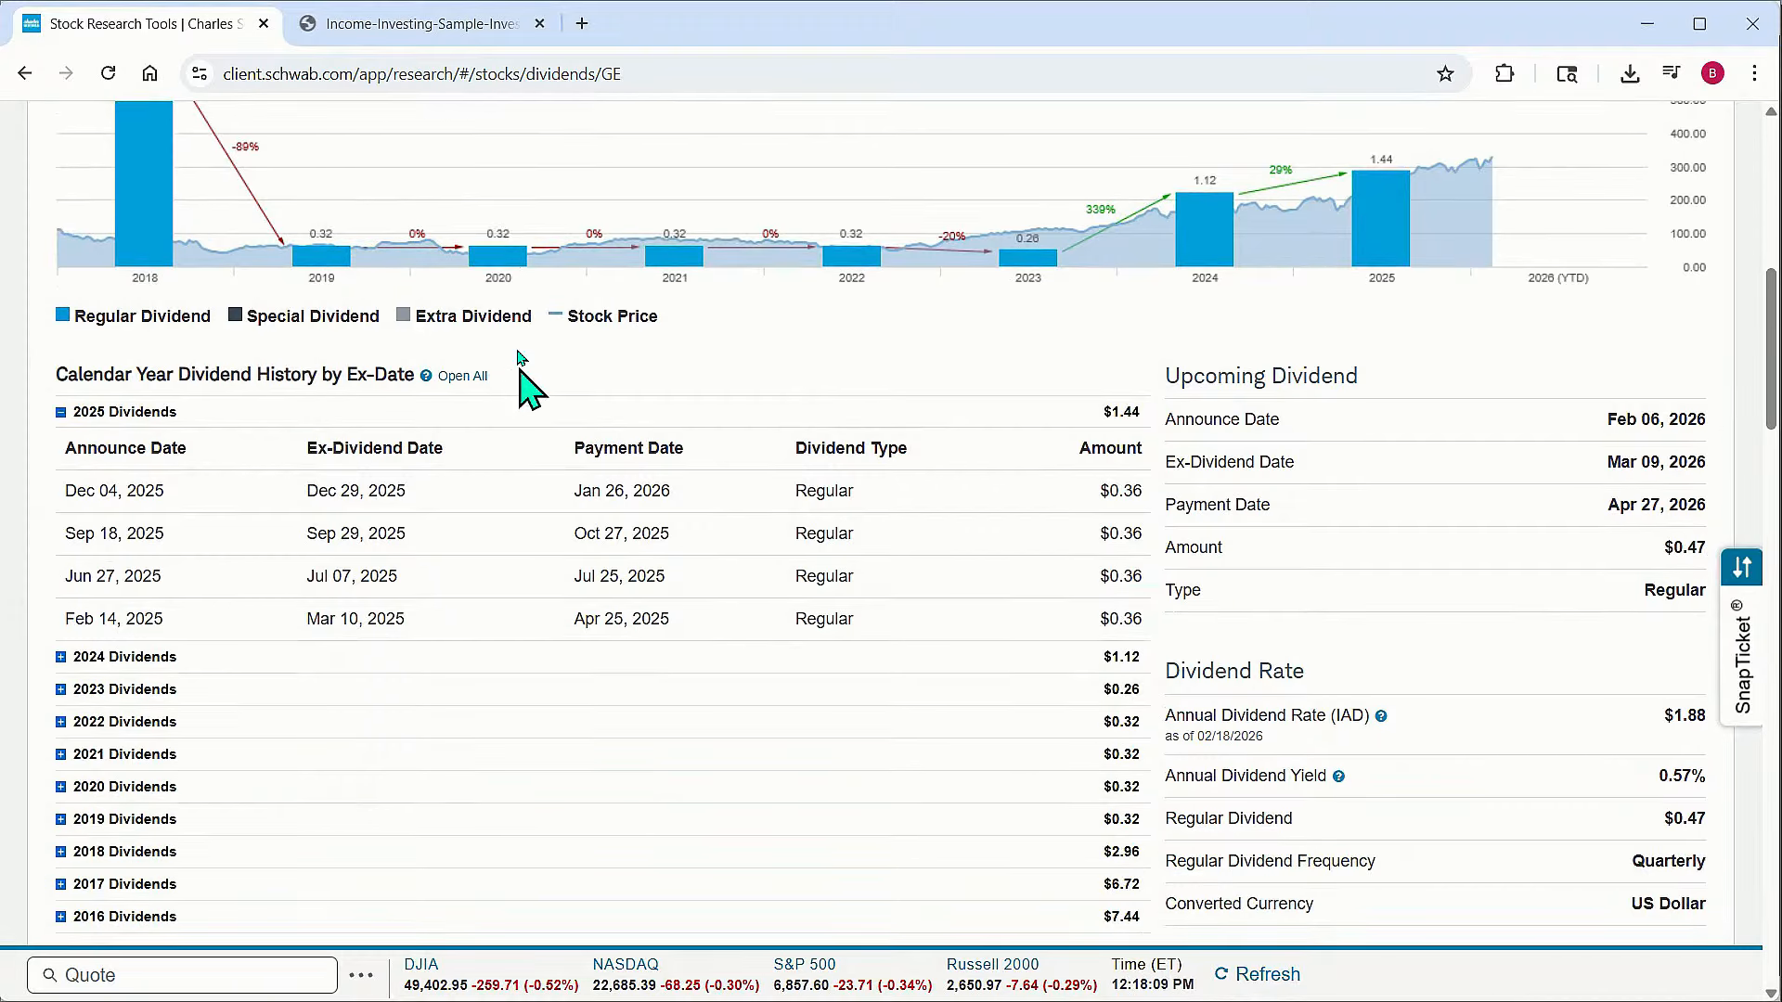
{"action": "scroll", "coordinate": [427, 278], "scroll_direction": "down", "scroll_amount": 1}
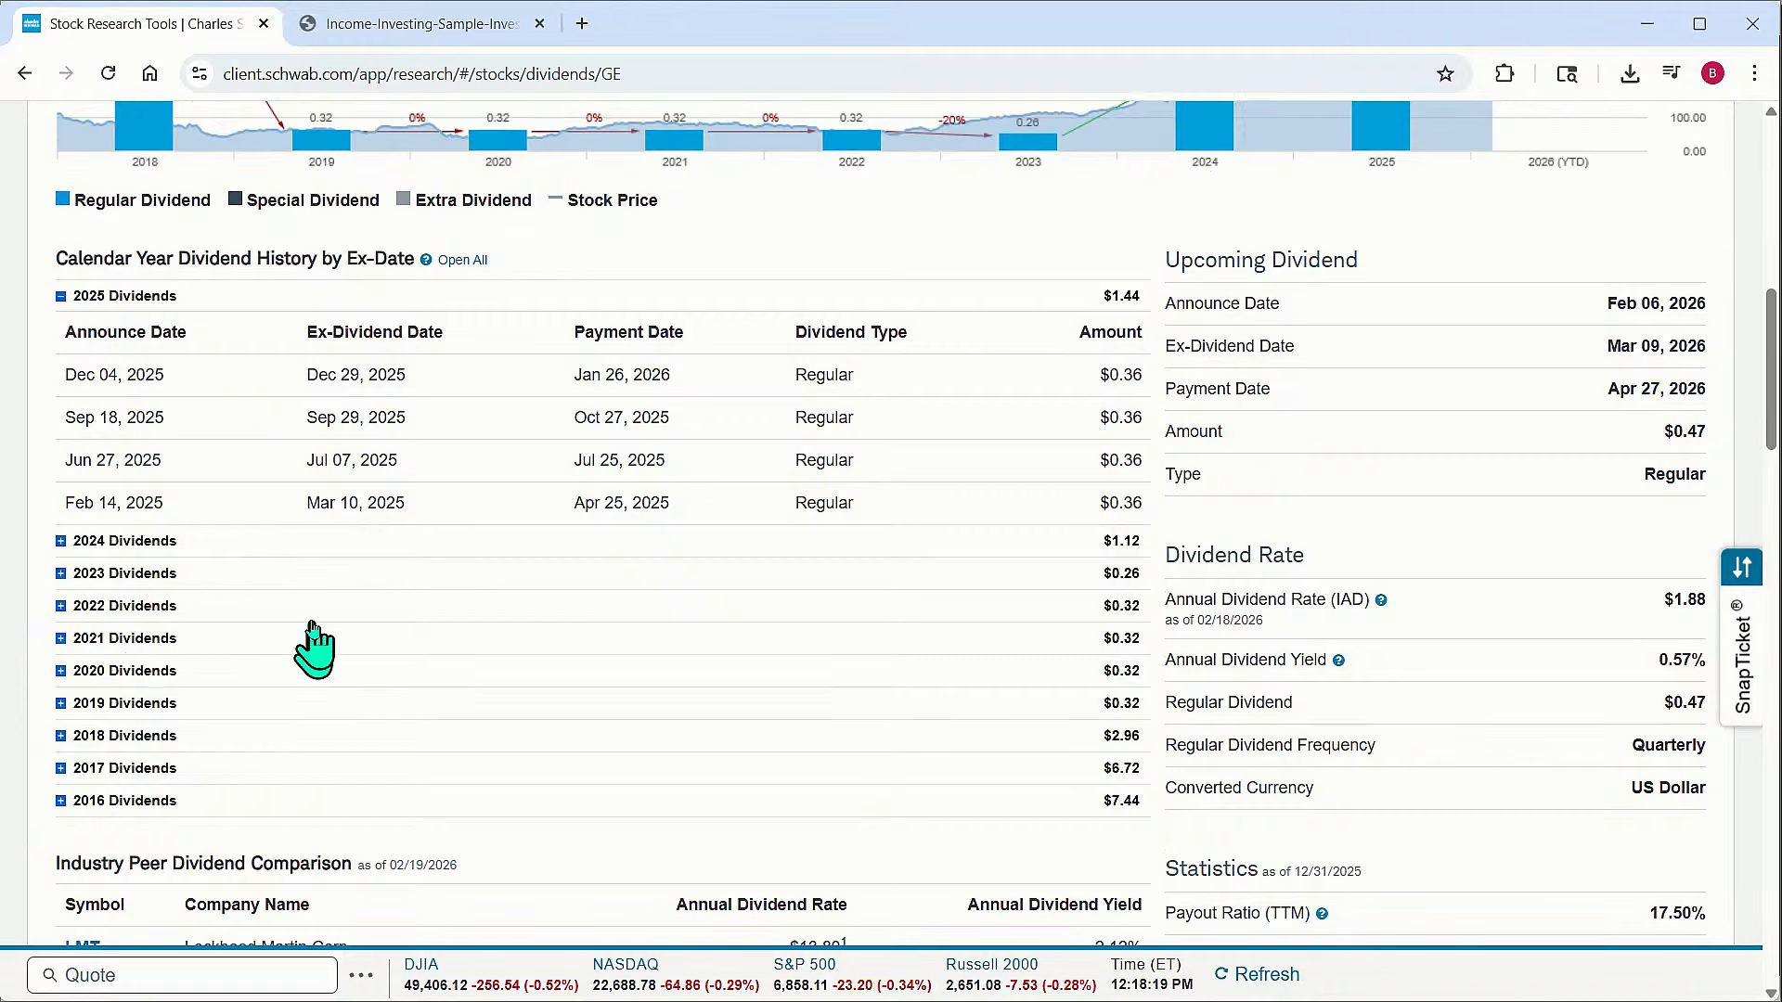
{"action": "scroll", "coordinate": [664, 631], "scroll_direction": "up", "scroll_amount": 1}
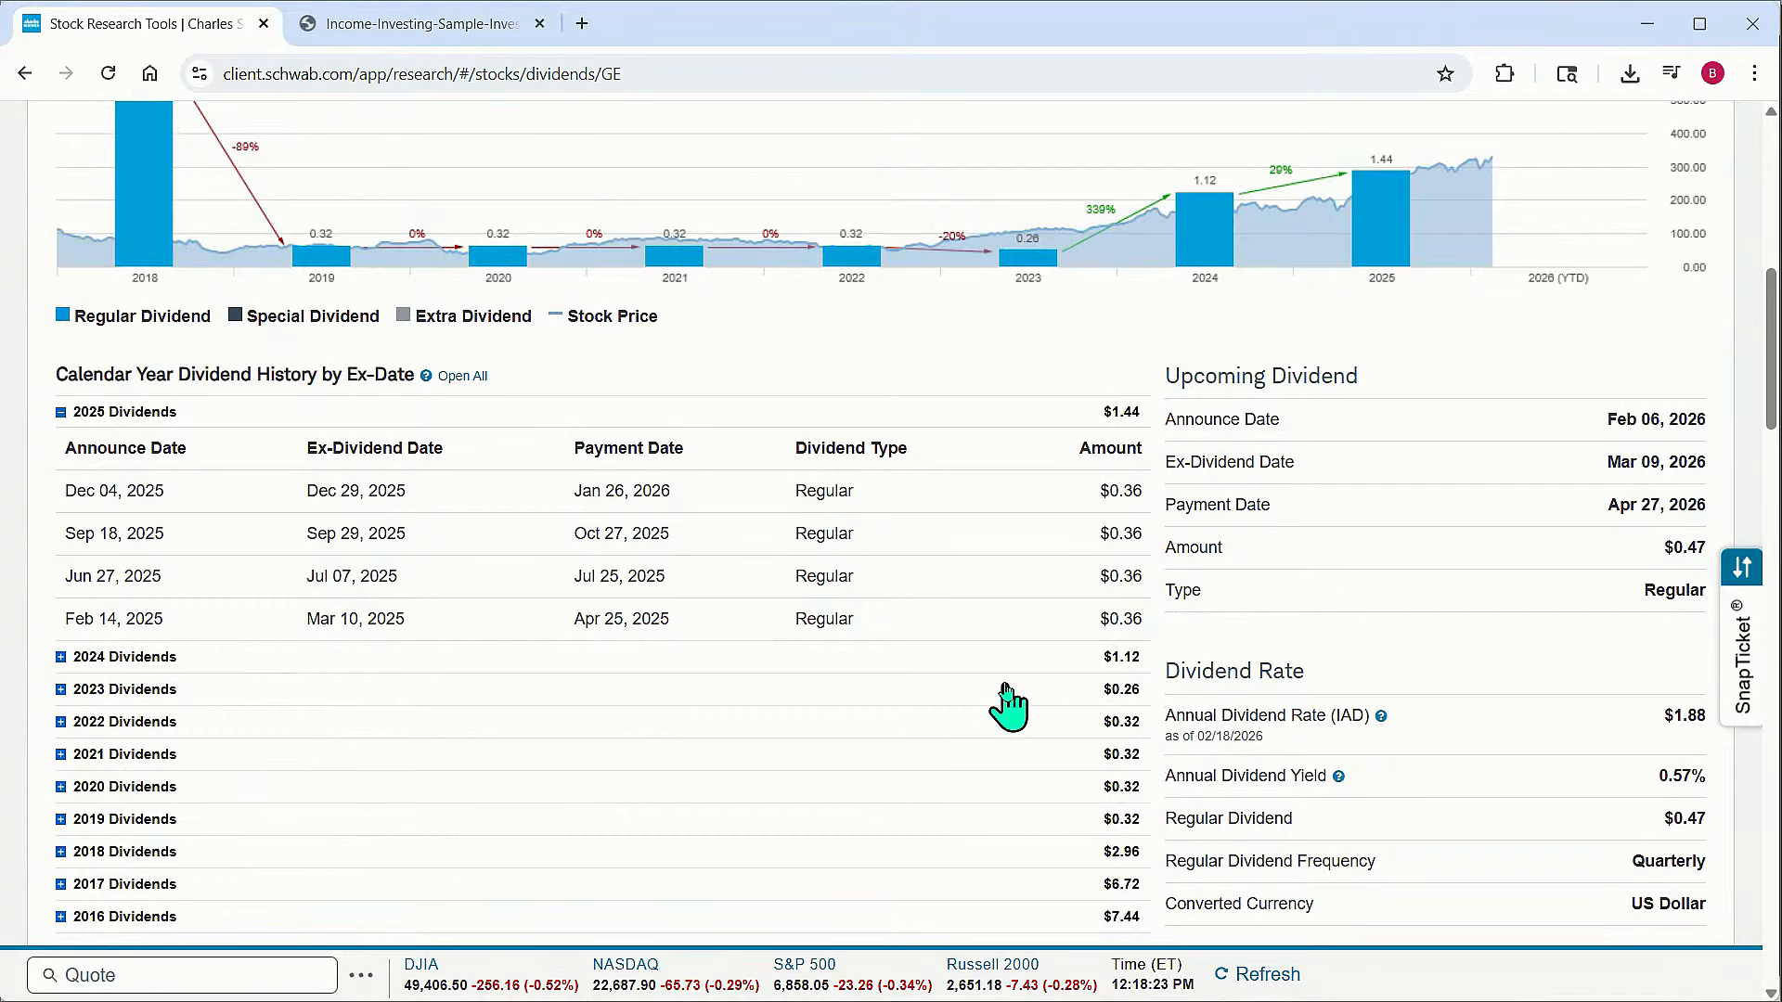
{"action": "scroll", "coordinate": [1008, 707], "scroll_direction": "down", "scroll_amount": 1}
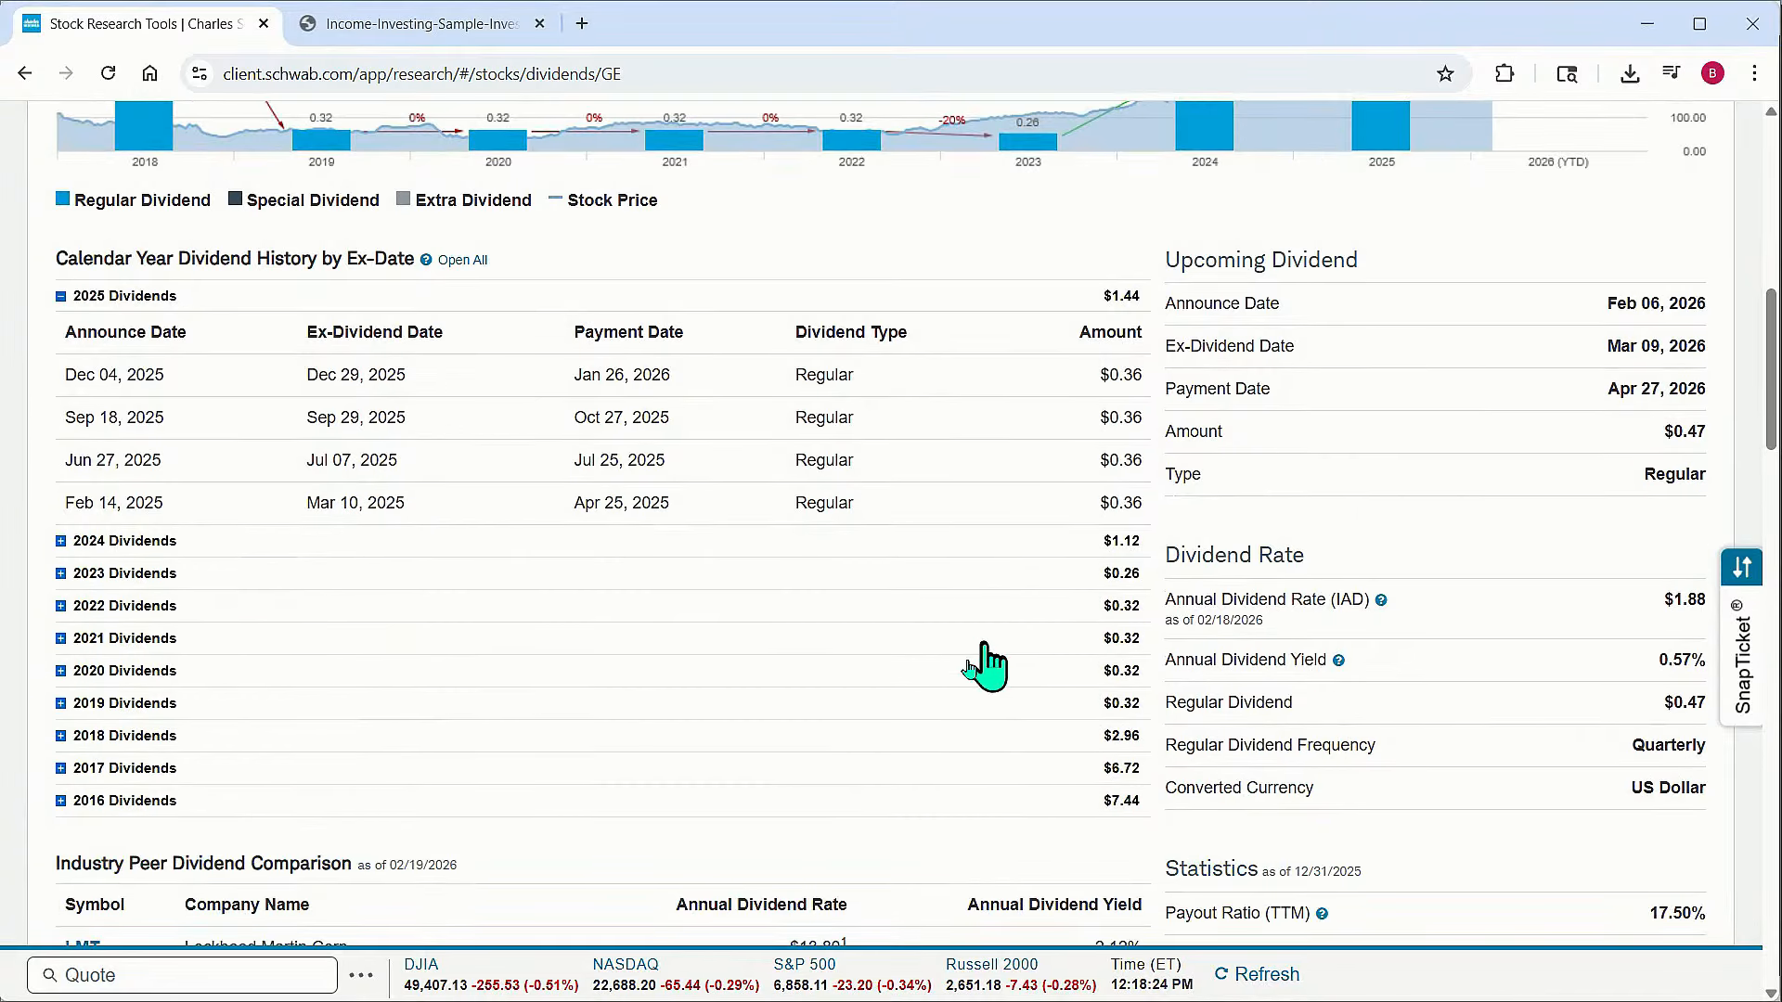
{"action": "scroll", "coordinate": [974, 654], "scroll_direction": "down", "scroll_amount": 2}
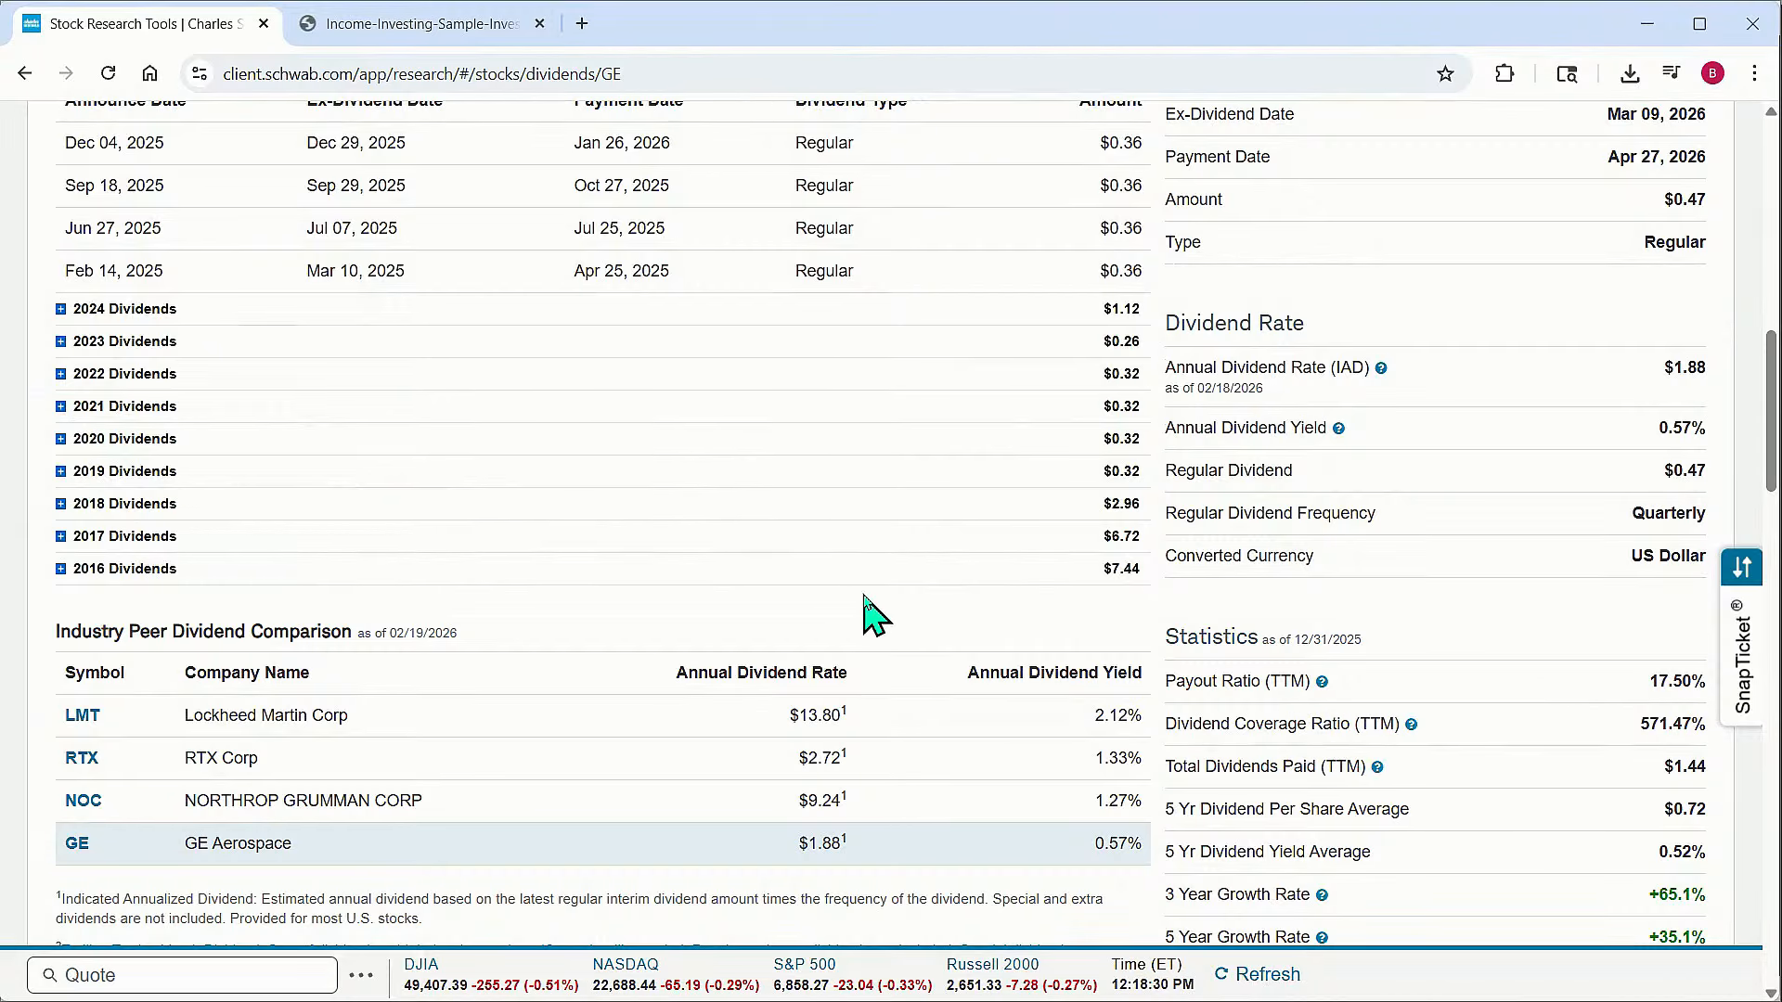
{"action": "scroll", "coordinate": [863, 613], "scroll_direction": "up", "scroll_amount": 15}
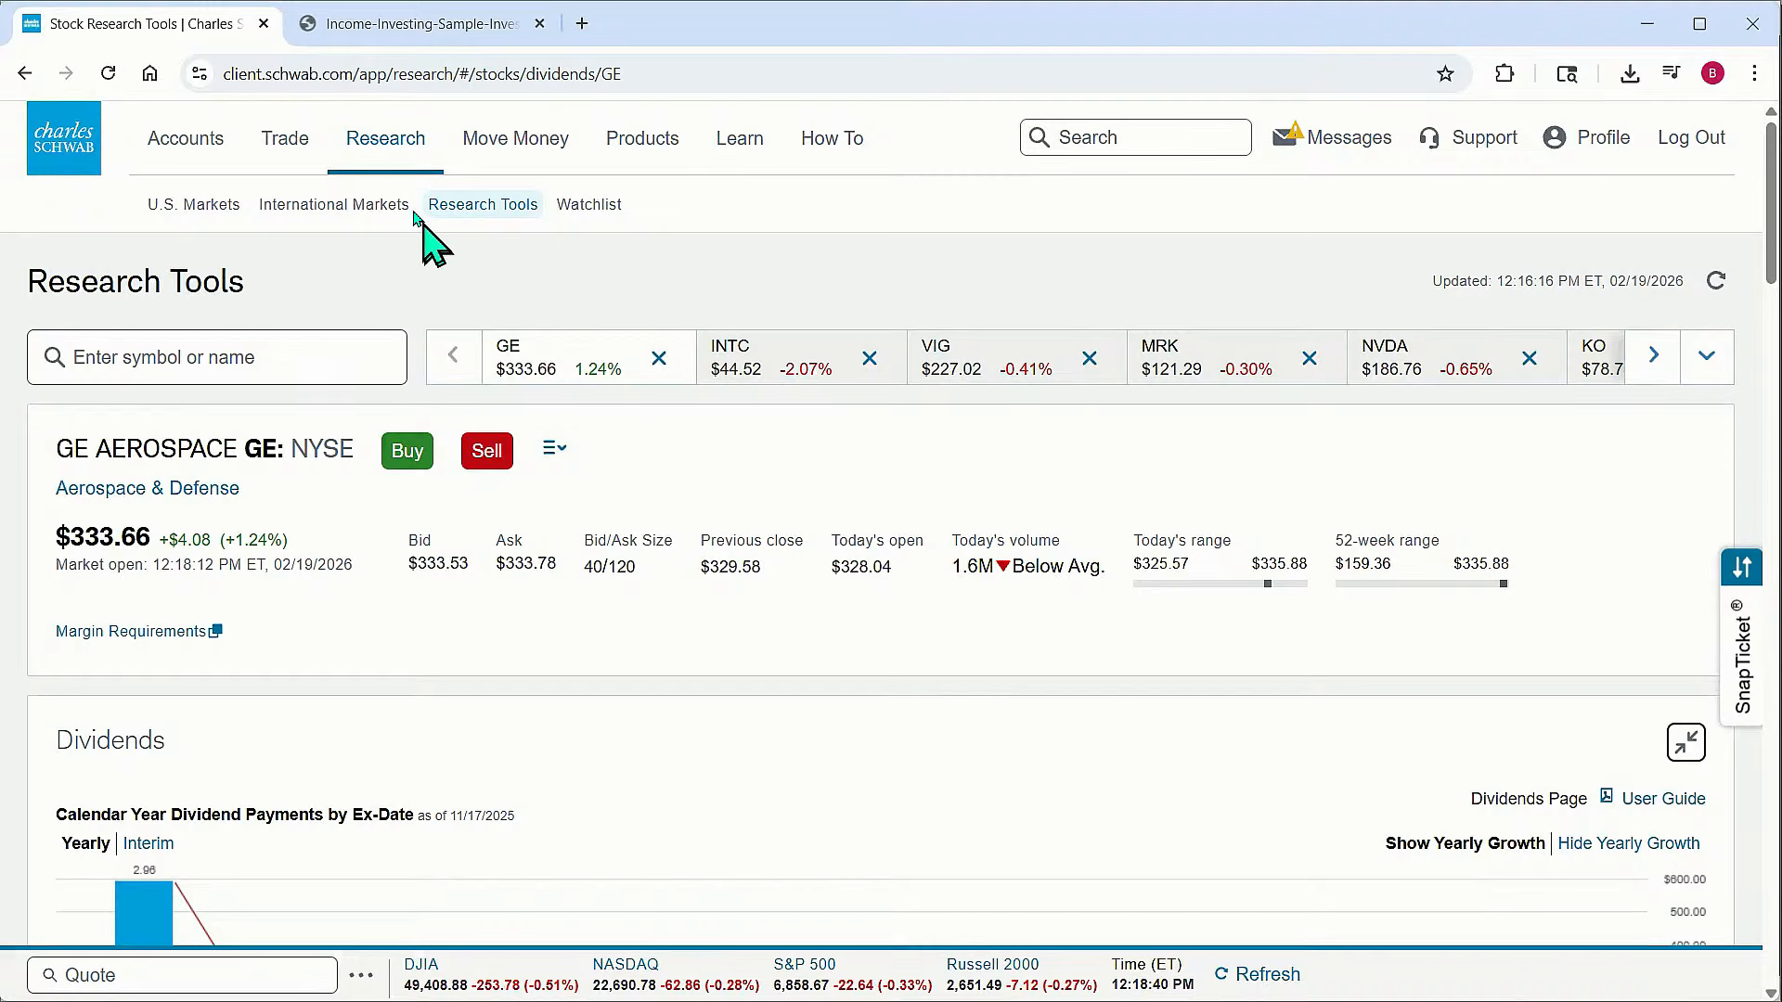
Open the Stock Screener from the Research stocks menu and start a new custom screen with Create My Own
{"action": "mouse_move", "coordinate": [388, 159]}
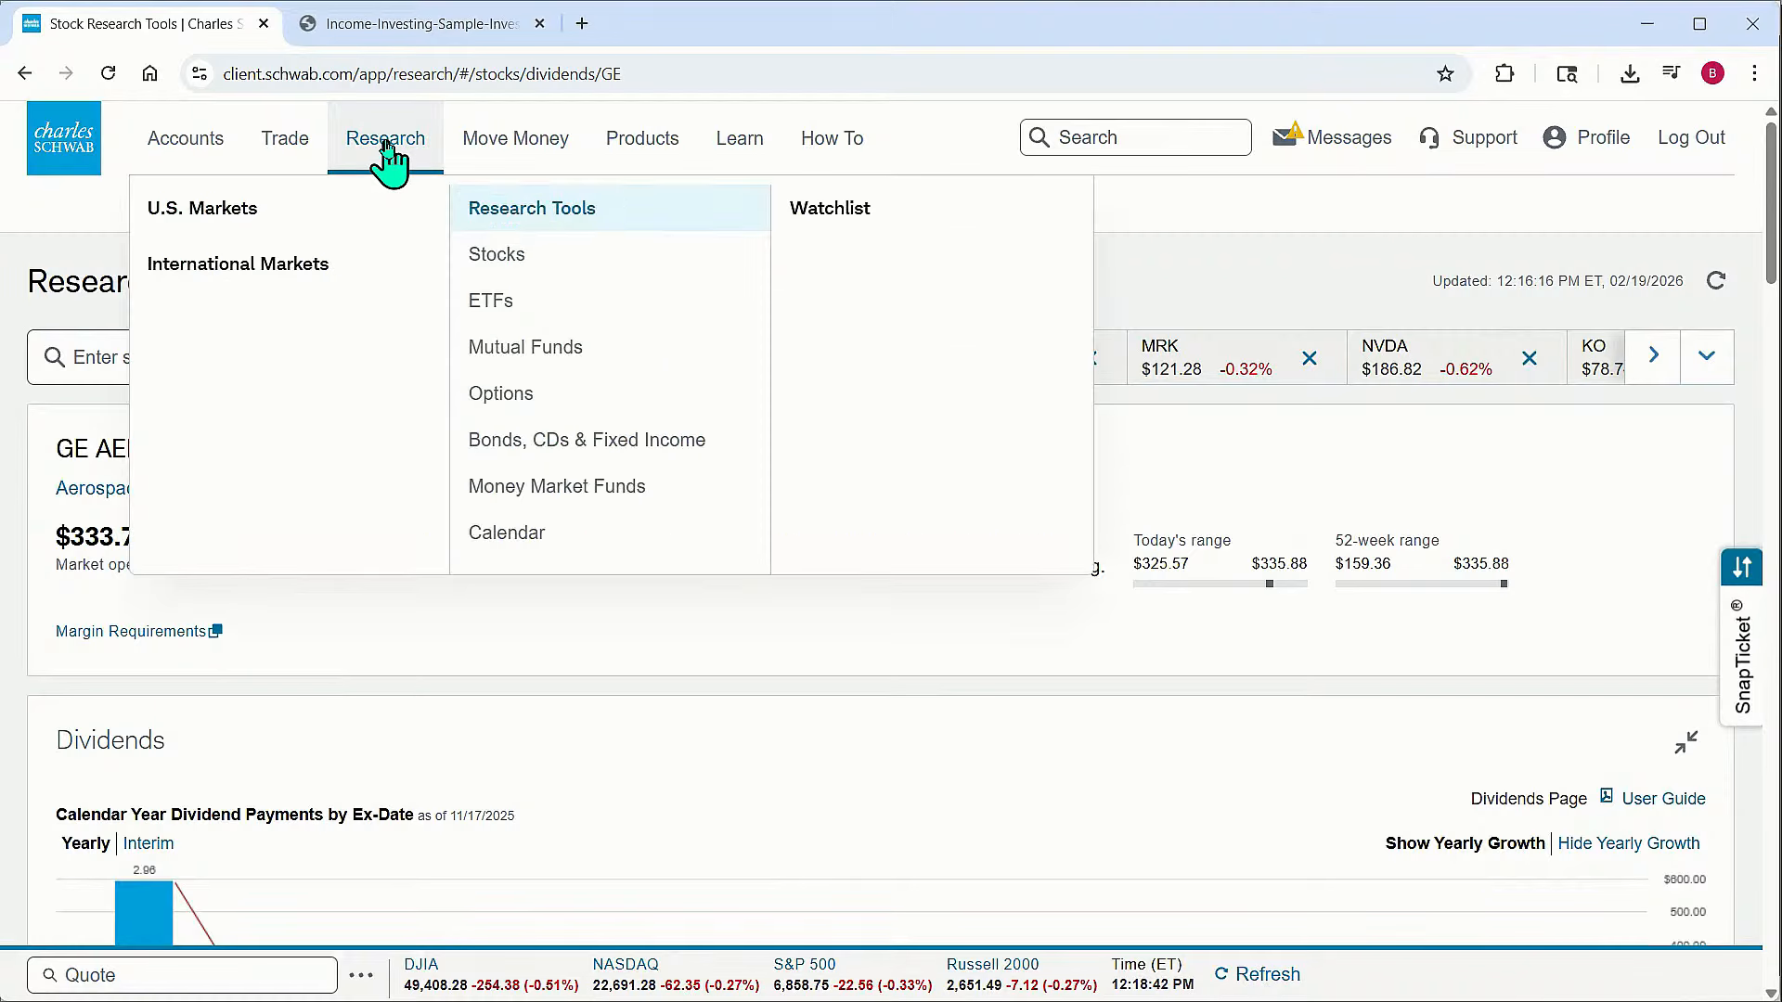
{"action": "left_click", "coordinate": [499, 252]}
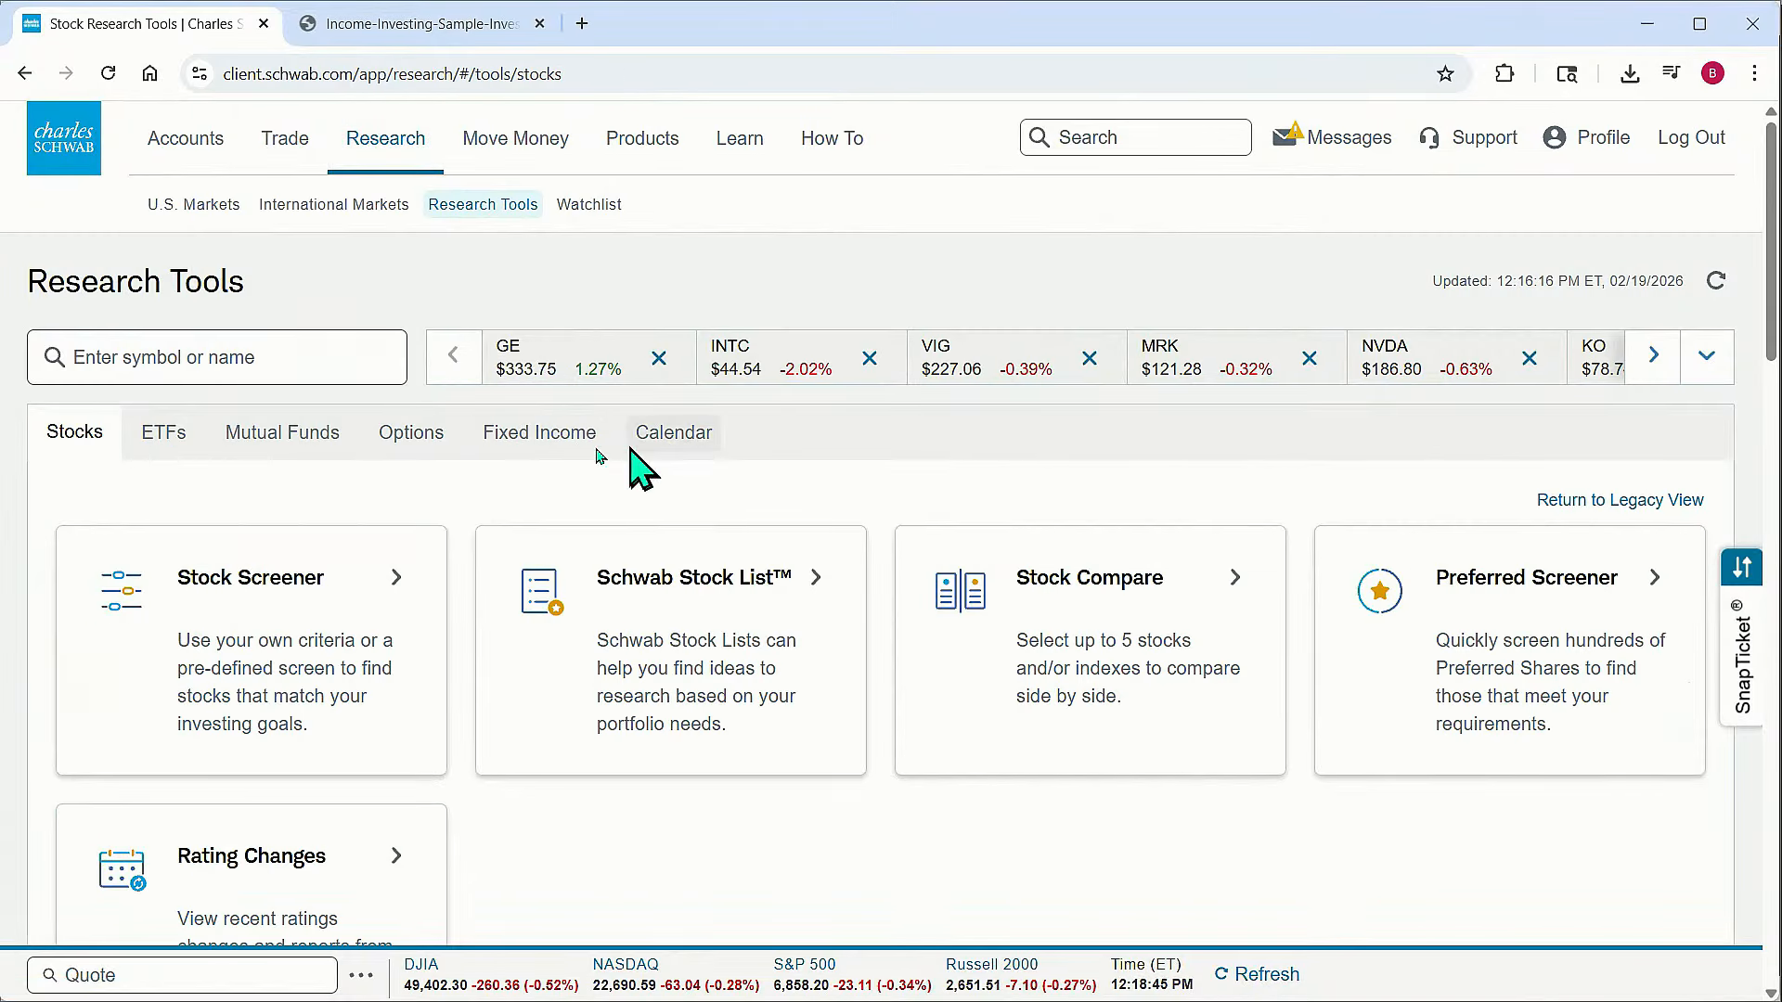
{"action": "left_click", "coordinate": [340, 576]}
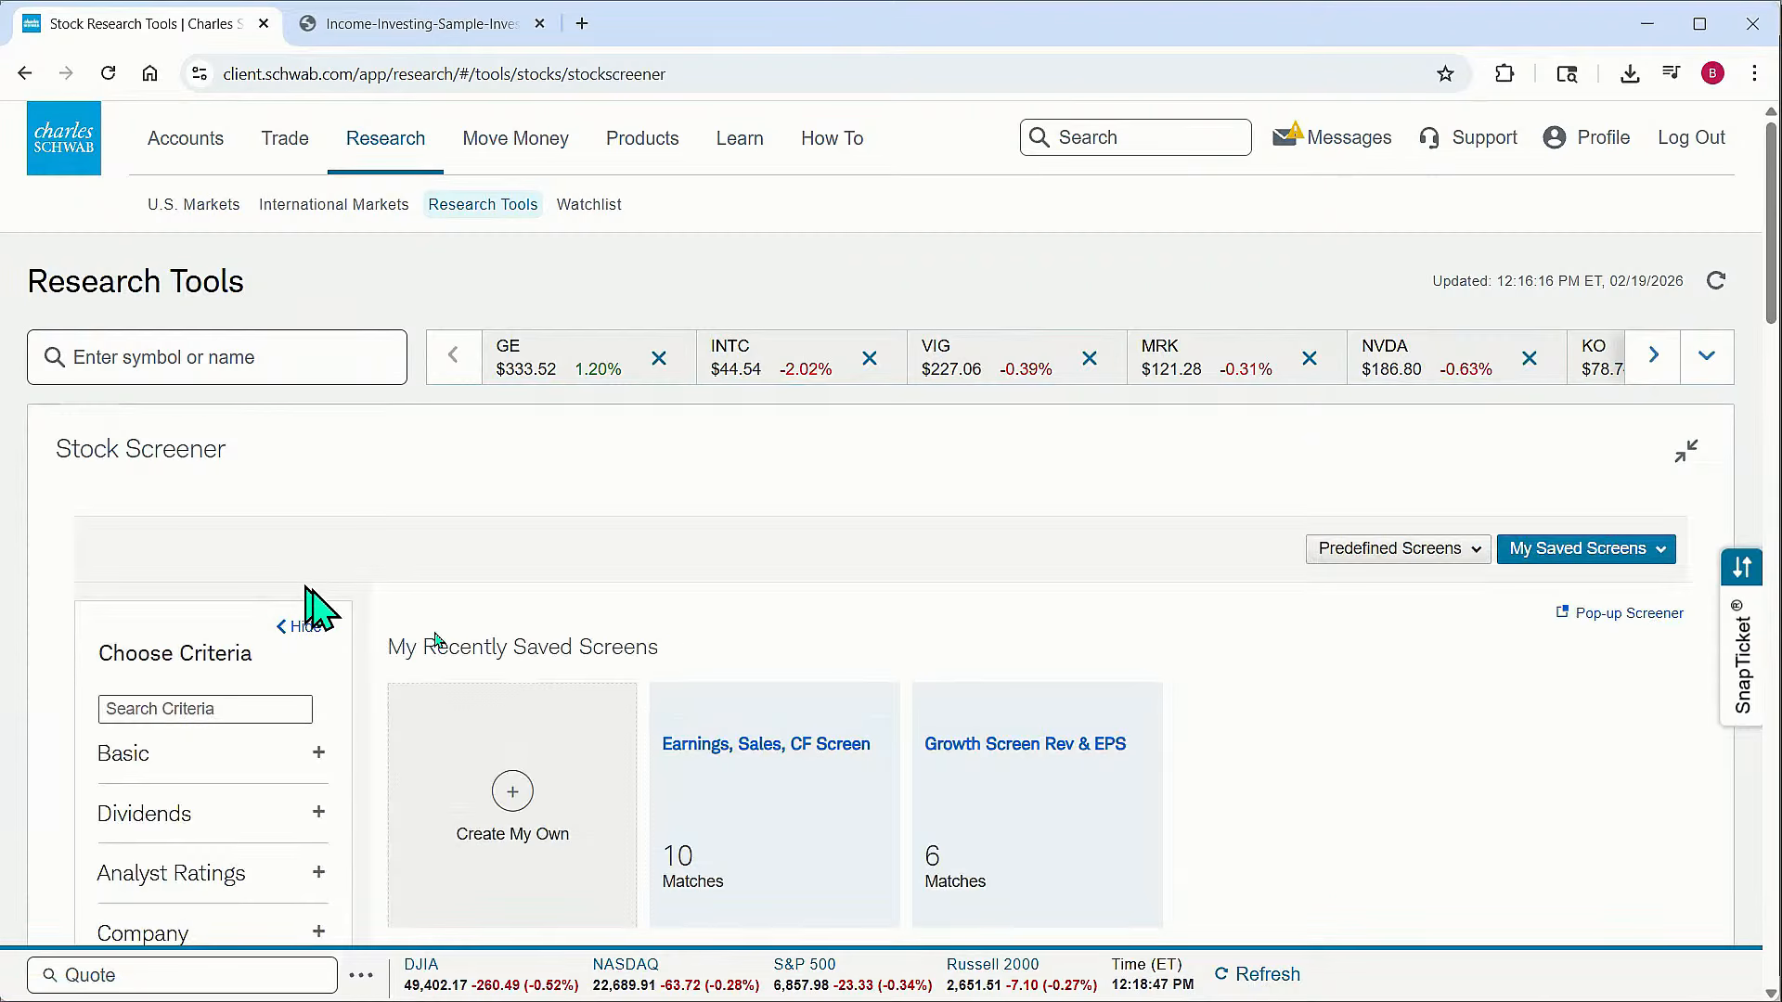
{"action": "scroll", "coordinate": [798, 682], "scroll_direction": "down", "scroll_amount": 4}
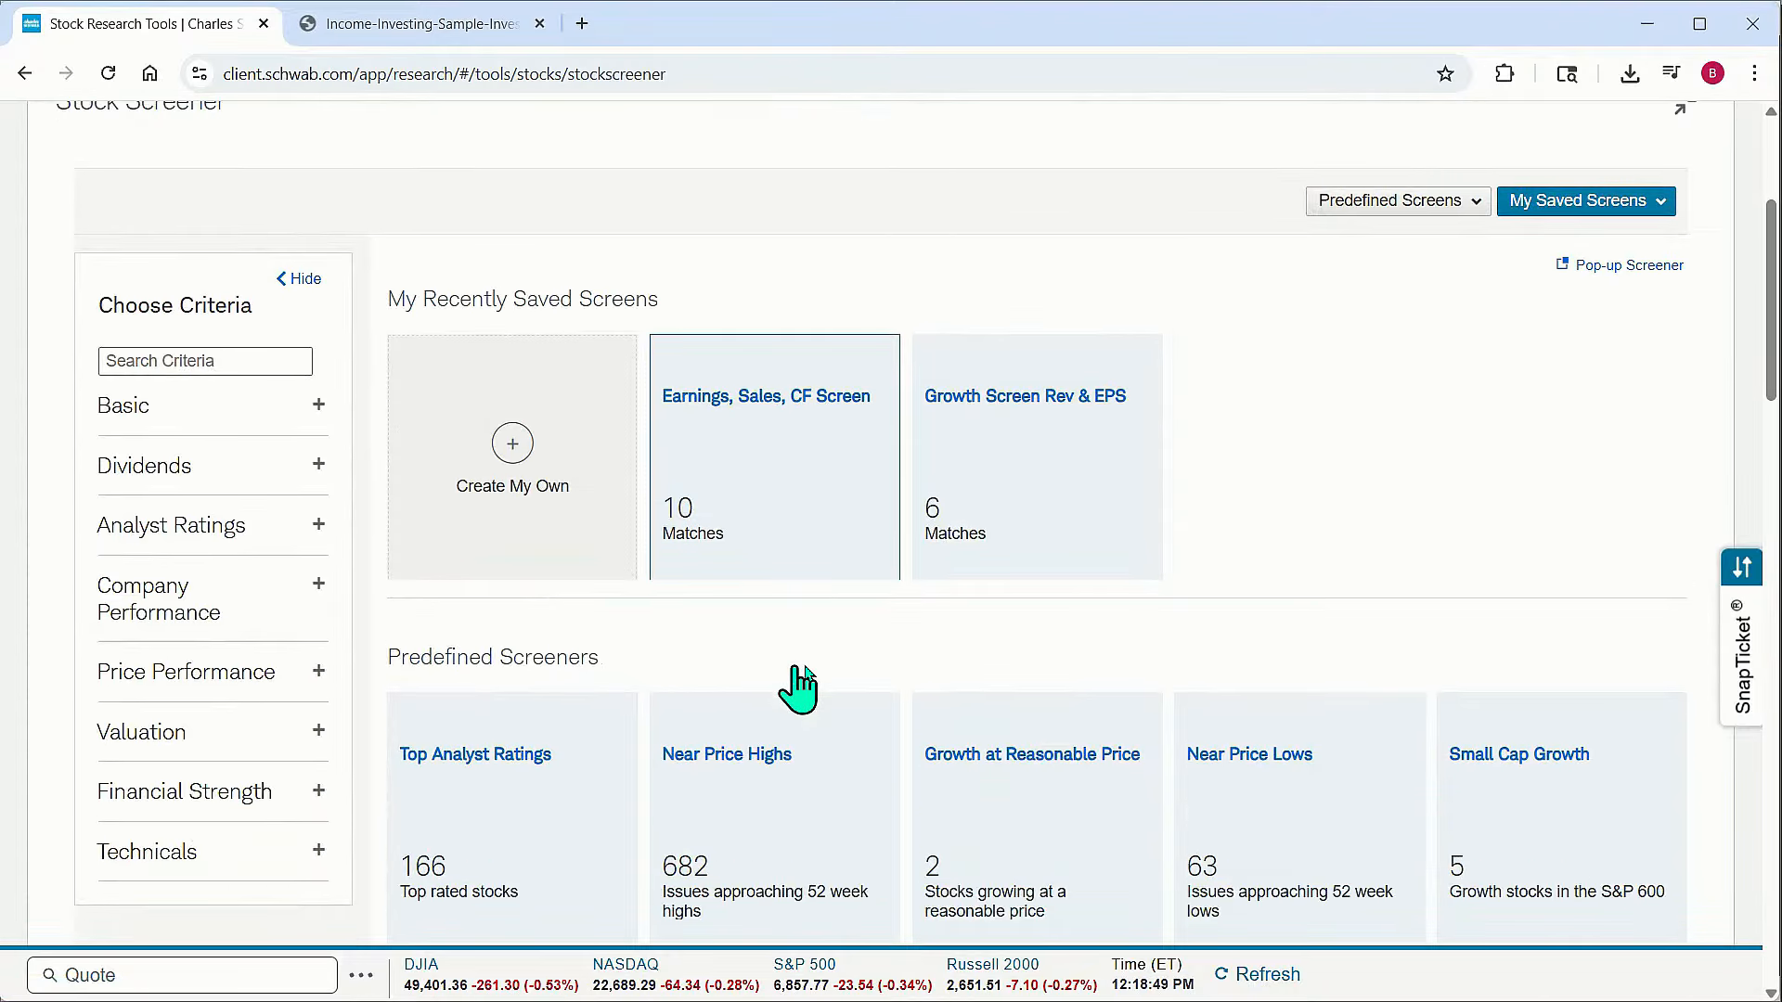
{"action": "left_click", "coordinate": [513, 447]}
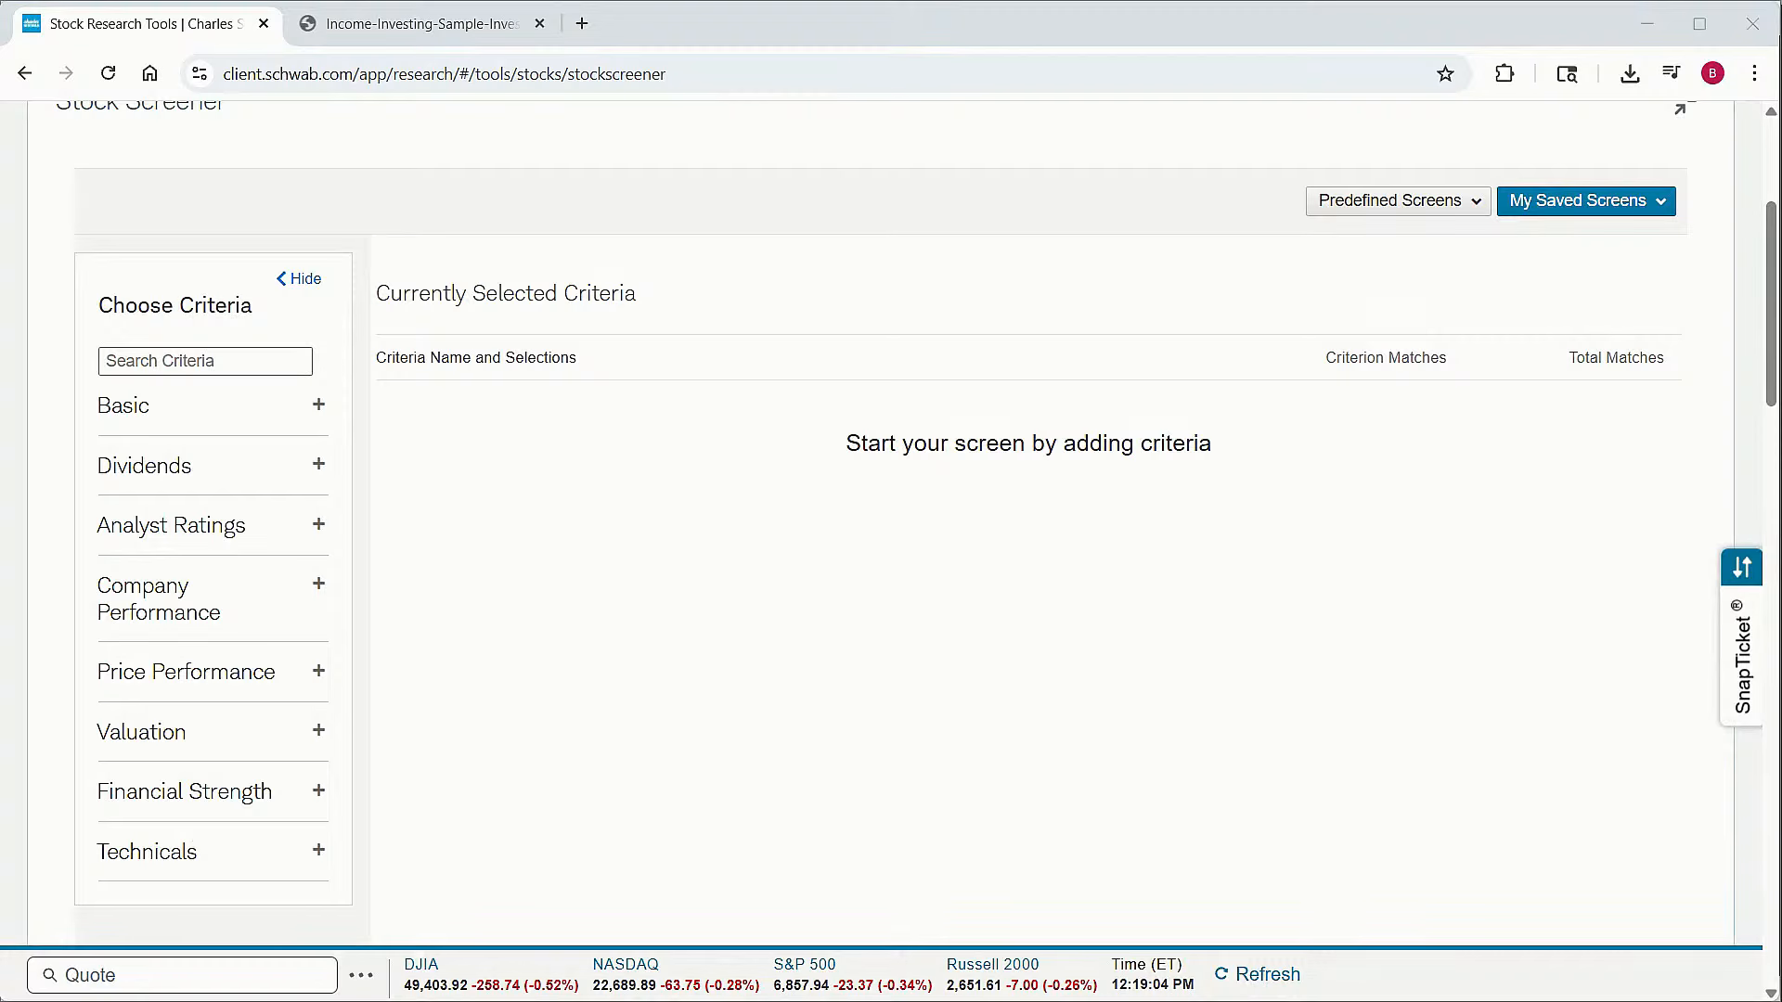
{"action": "mouse_move", "coordinate": [283, 330]}
{"action": "left_mouse_down"}
{"action": "mouse_move", "coordinate": [325, 764]}
{"action": "mouse_move", "coordinate": [386, 596]}
{"action": "mouse_move", "coordinate": [287, 330]}
{"action": "mouse_move", "coordinate": [324, 390]}
{"action": "mouse_move", "coordinate": [306, 399]}
{"action": "mouse_move", "coordinate": [327, 388]}
{"action": "mouse_move", "coordinate": [336, 468]}
{"action": "mouse_move", "coordinate": [343, 455]}
{"action": "left_mouse_up"}
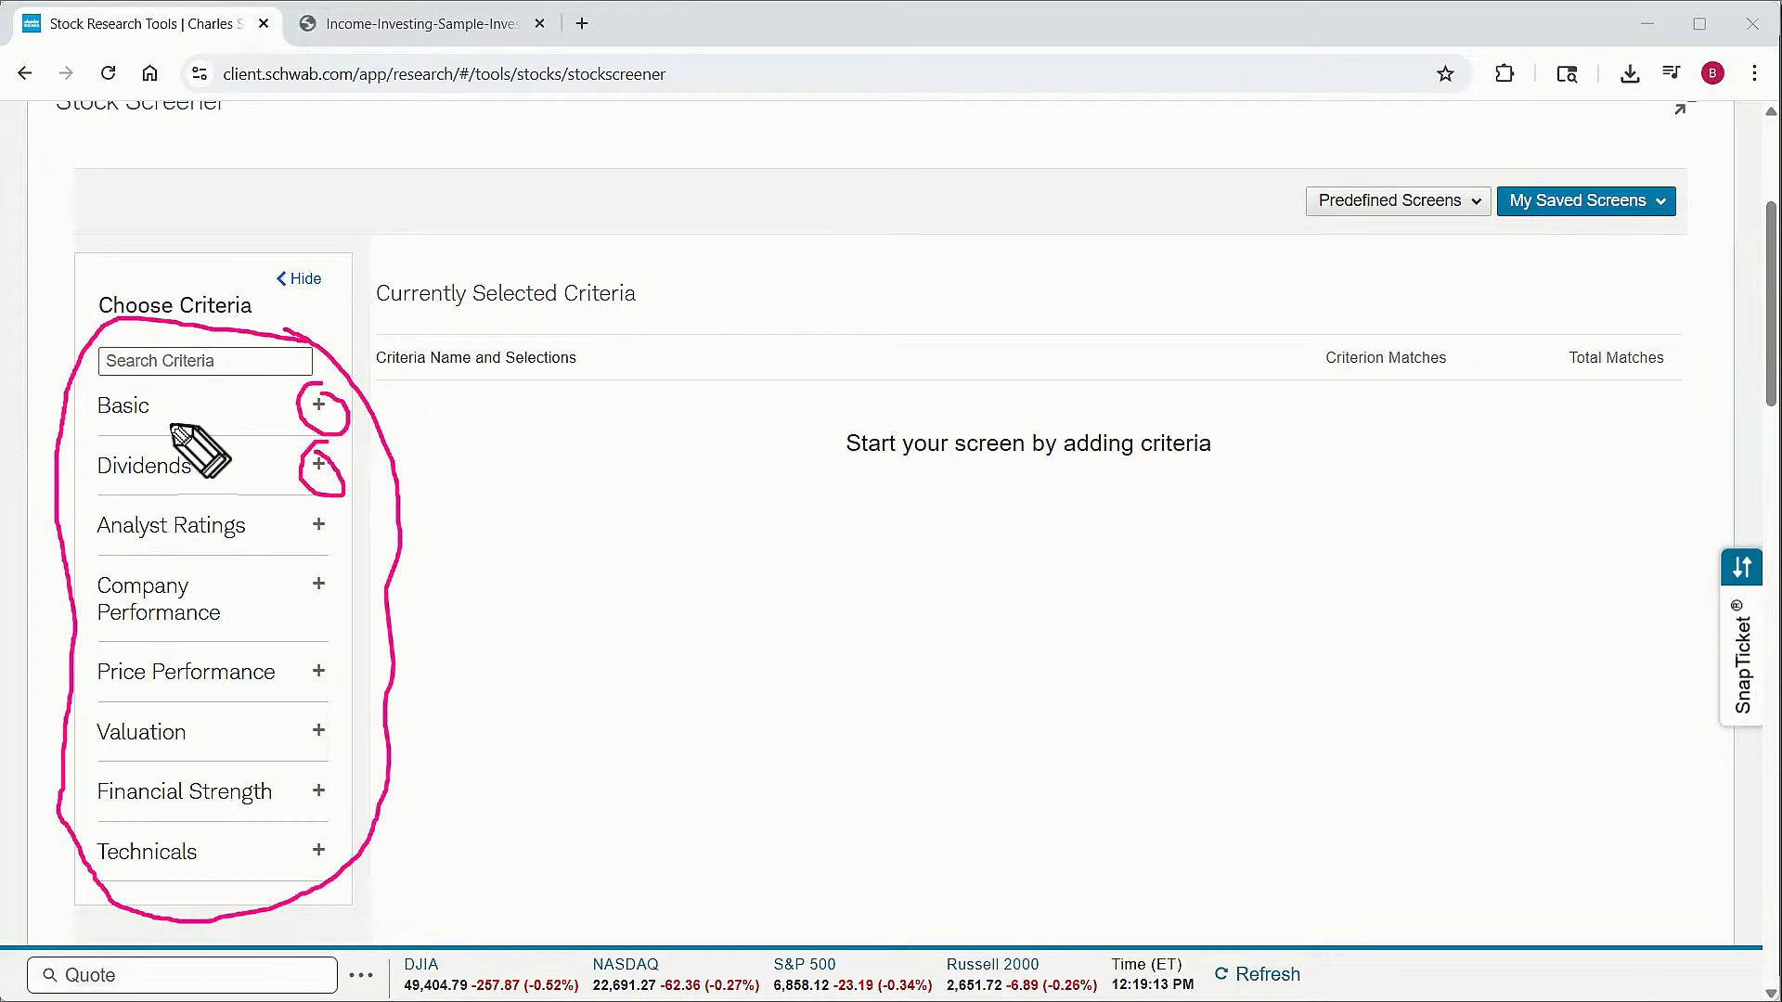
{"action": "mouse_move", "coordinate": [156, 390]}
{"action": "left_mouse_down"}
{"action": "mouse_move", "coordinate": [83, 419]}
{"action": "mouse_move", "coordinate": [162, 416]}
{"action": "mouse_move", "coordinate": [156, 395]}
{"action": "mouse_move", "coordinate": [104, 453]}
{"action": "mouse_move", "coordinate": [174, 499]}
{"action": "mouse_move", "coordinate": [190, 475]}
{"action": "left_mouse_up"}
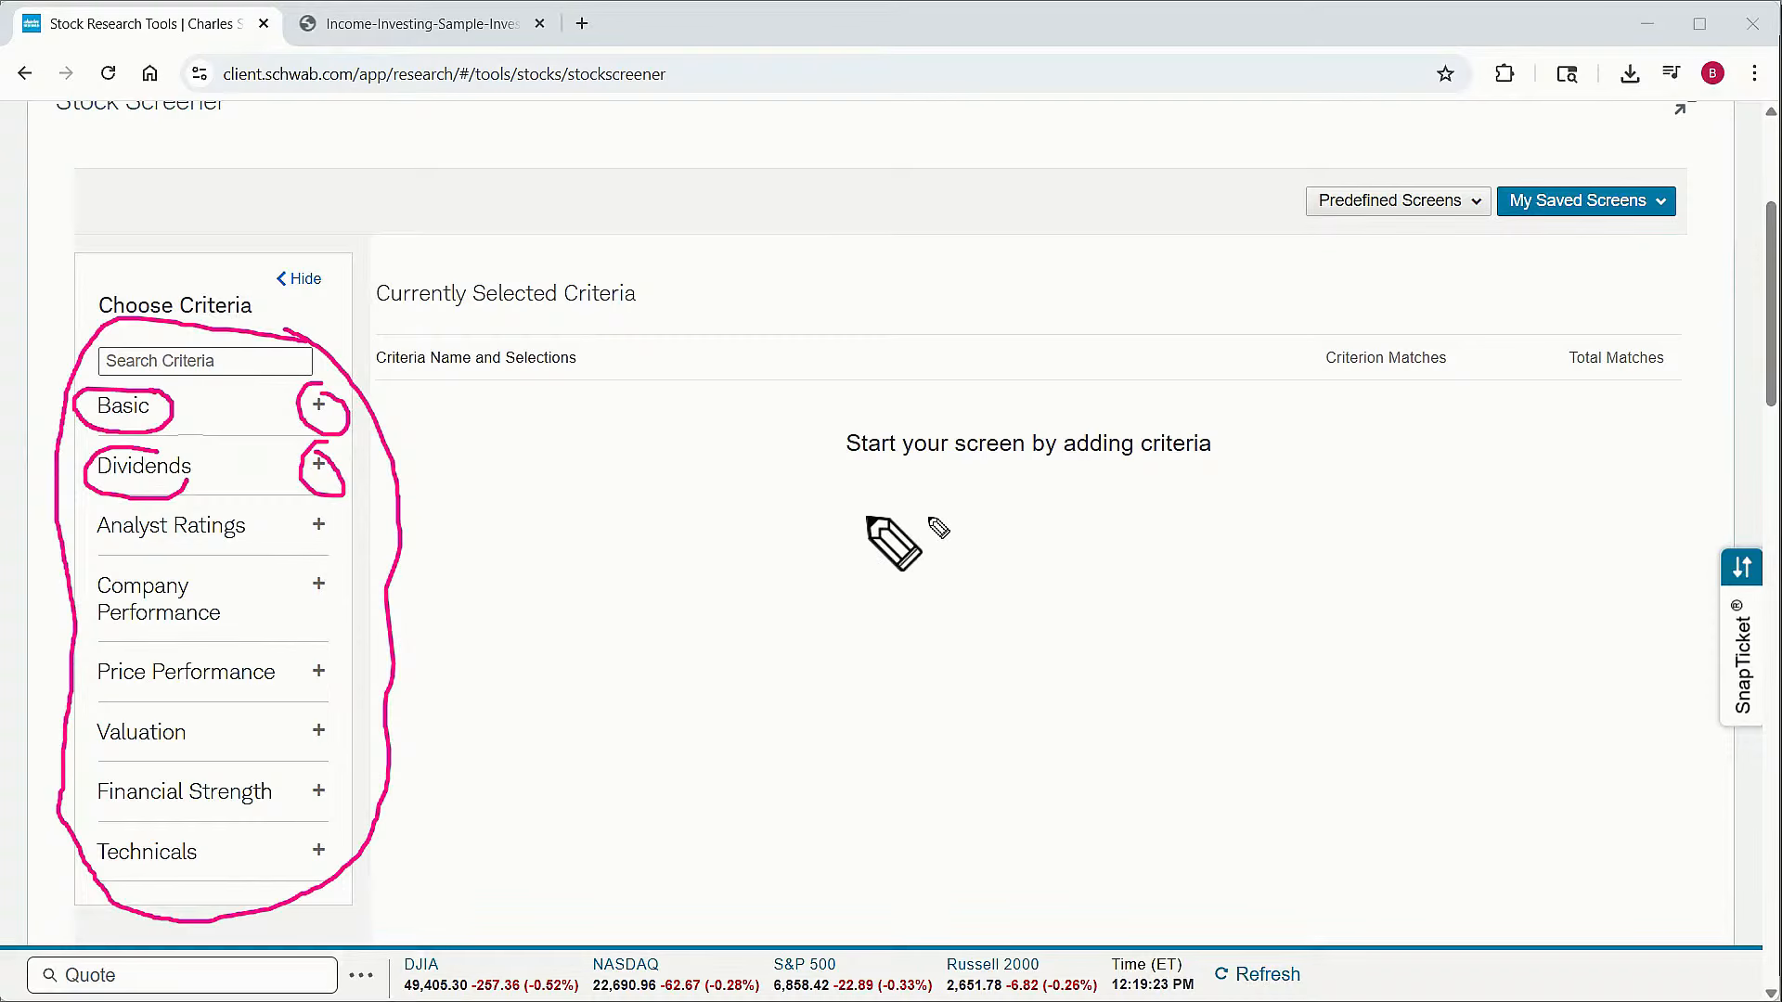
{"action": "mouse_move", "coordinate": [1125, 466]}
{"action": "left_mouse_down"}
{"action": "mouse_move", "coordinate": [614, 386]}
{"action": "mouse_move", "coordinate": [873, 650]}
{"action": "mouse_move", "coordinate": [1364, 452]}
{"action": "mouse_move", "coordinate": [1072, 415]}
{"action": "left_mouse_up"}
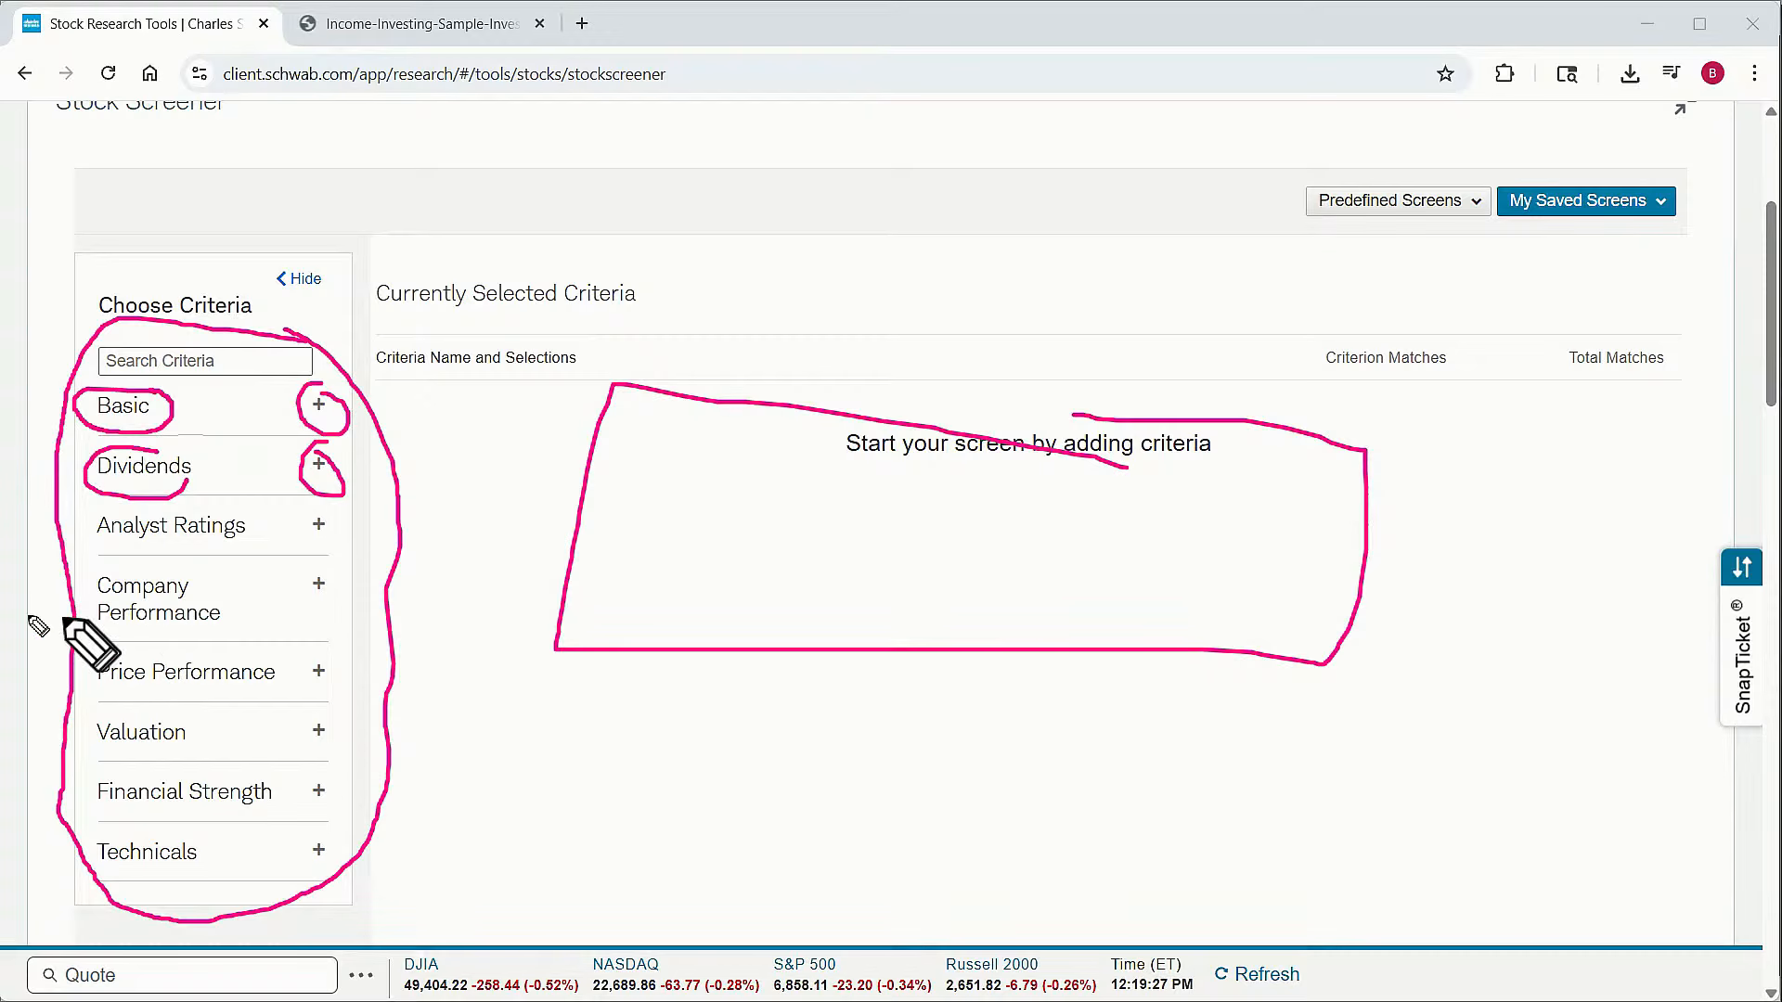
{"action": "key", "text": "Escape"}
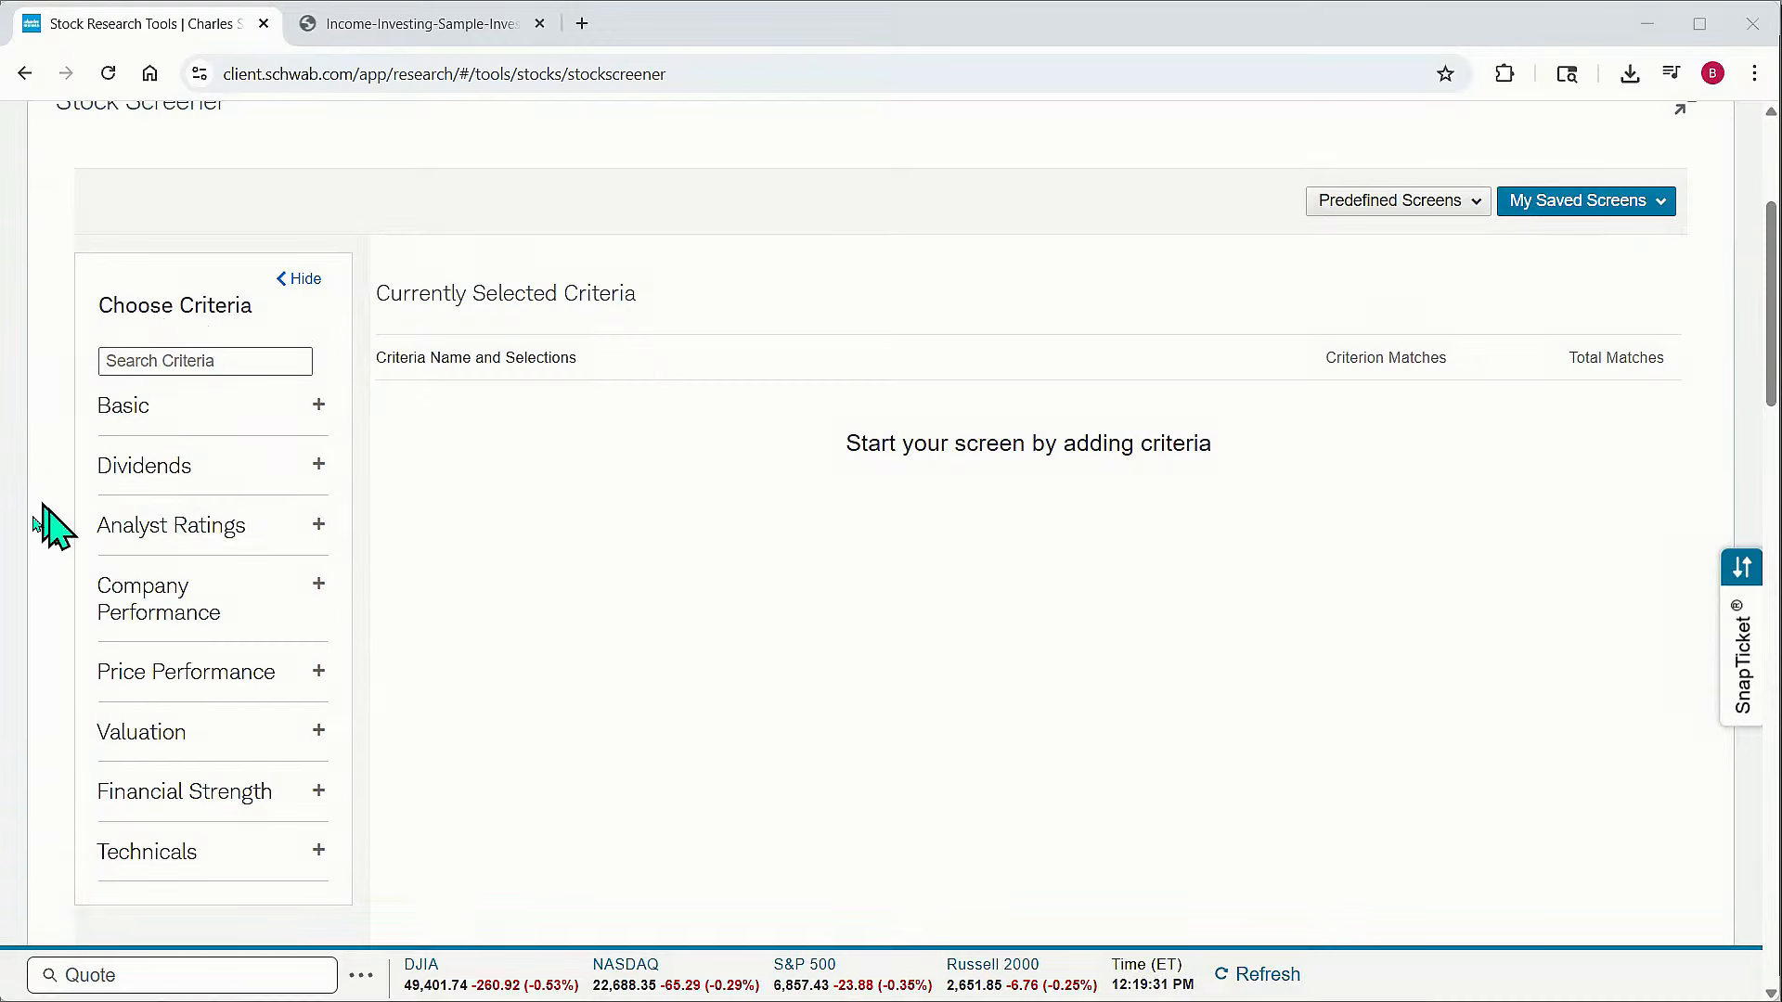
Expand the Dividends criteria category to show its options
{"action": "left_click", "coordinate": [319, 466]}
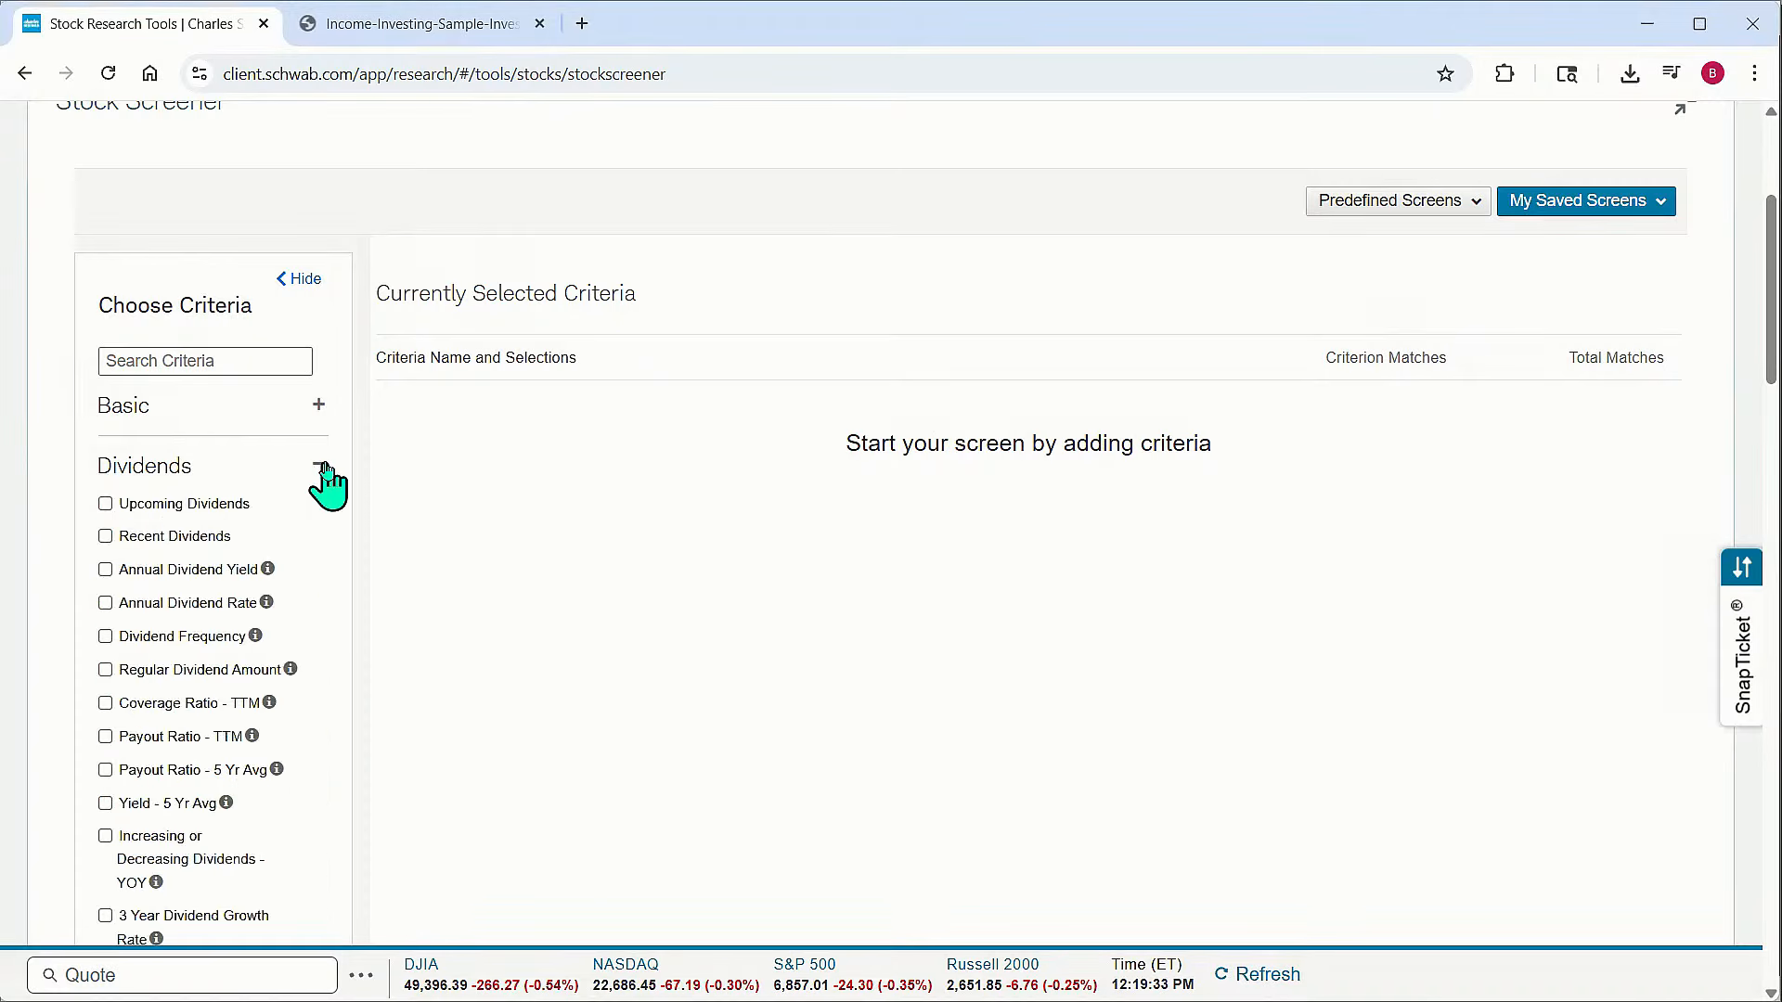
{"action": "scroll", "coordinate": [249, 570], "scroll_direction": "down", "scroll_amount": 3}
{"action": "scroll", "coordinate": [258, 548], "scroll_direction": "up", "scroll_amount": 1}
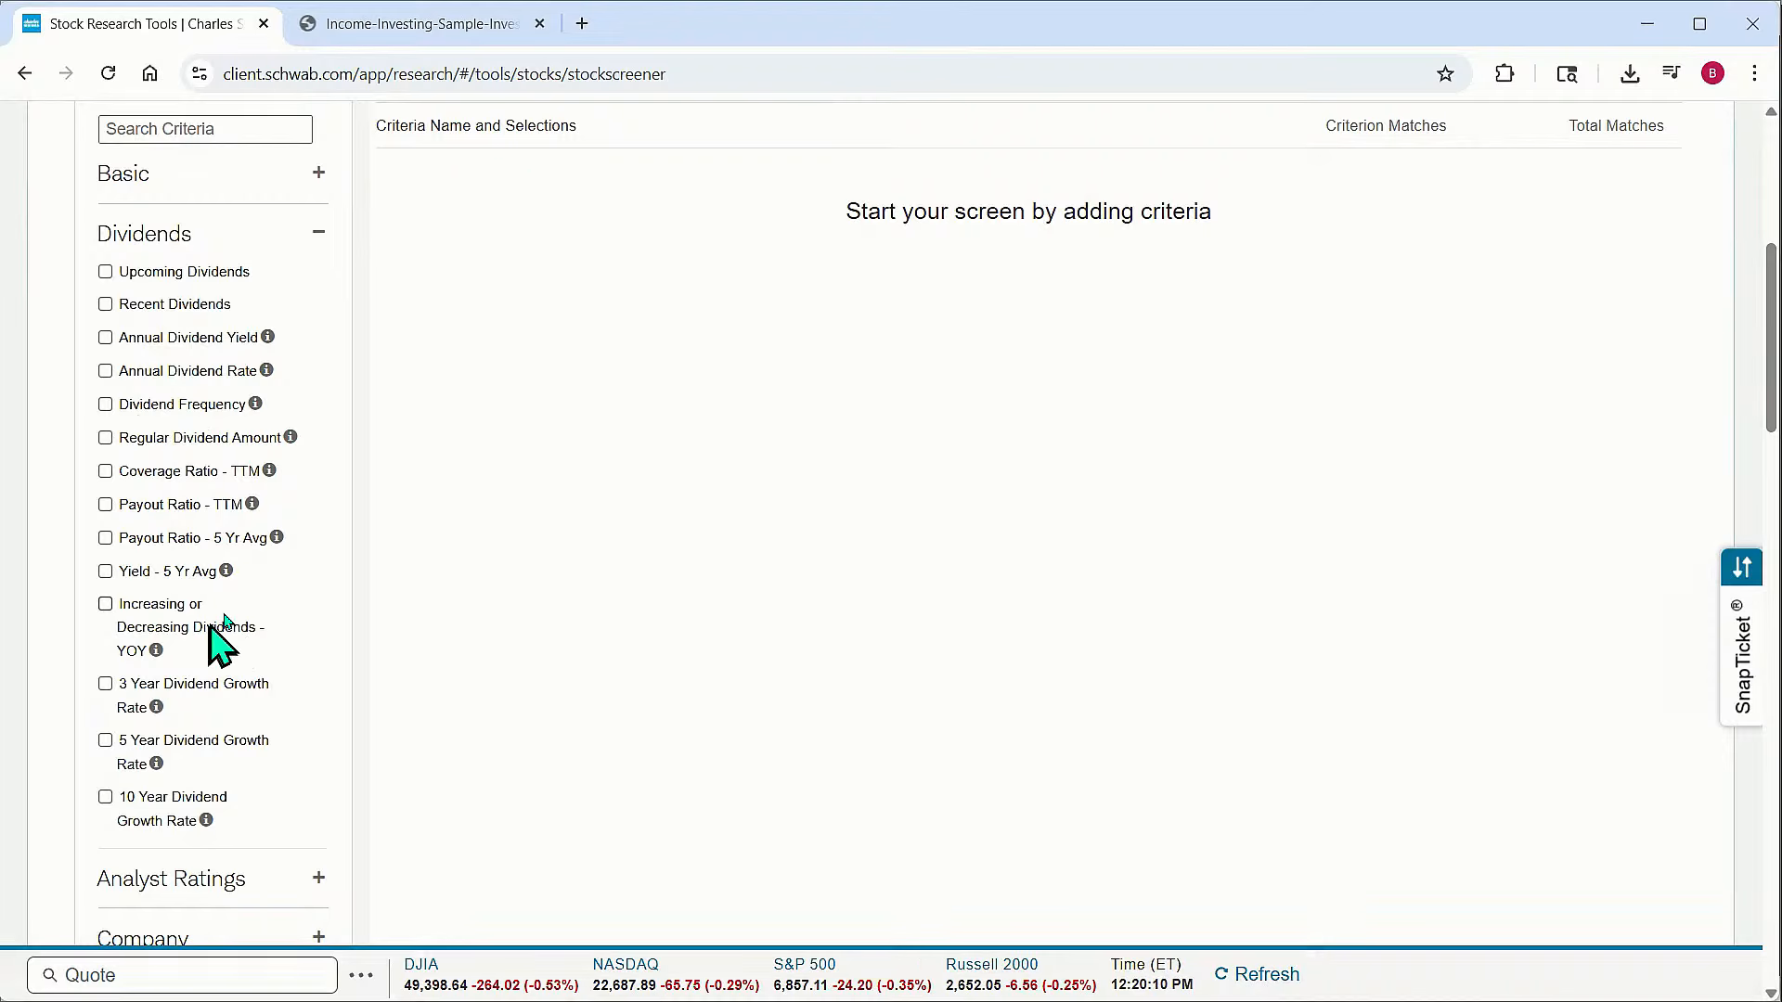
Add the Annual Dividend Yield criterion and select the 2.0 - 3.0%, 3.0 - 4.0% and 4.0 - 6.0% ranges
{"action": "left_click", "coordinate": [105, 337]}
{"action": "scroll", "coordinate": [612, 520], "scroll_direction": "up", "scroll_amount": 2}
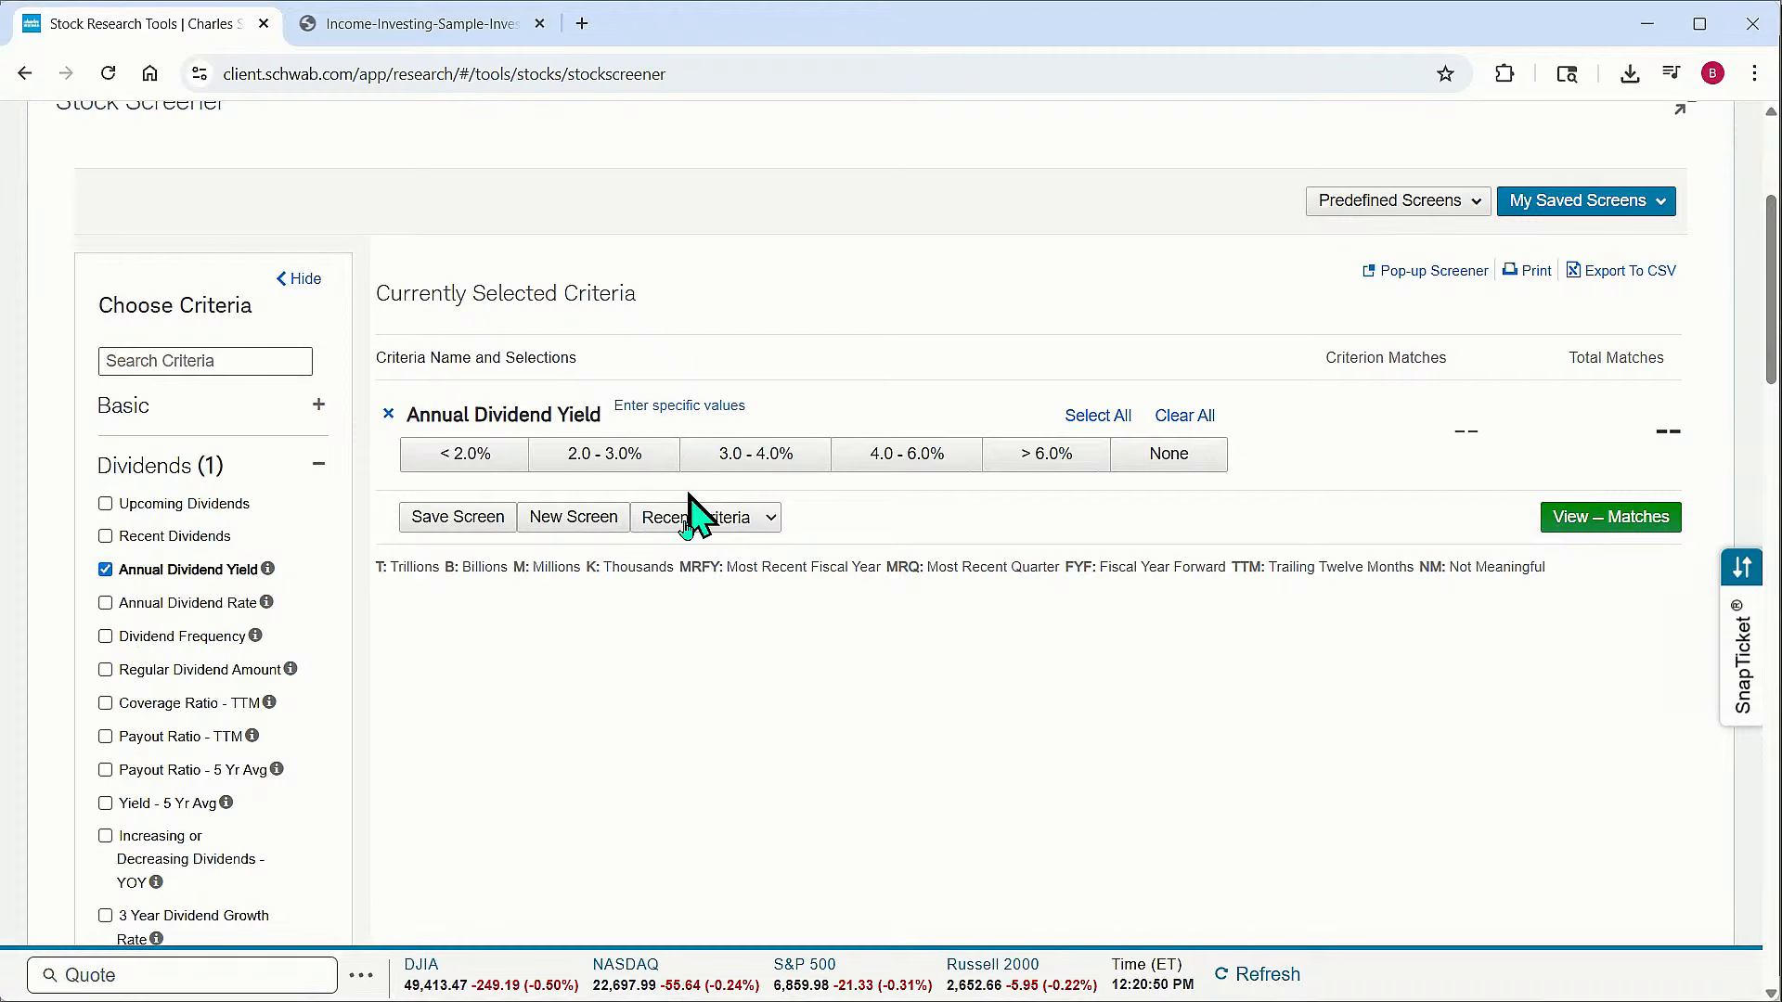
{"action": "left_click", "coordinate": [628, 459]}
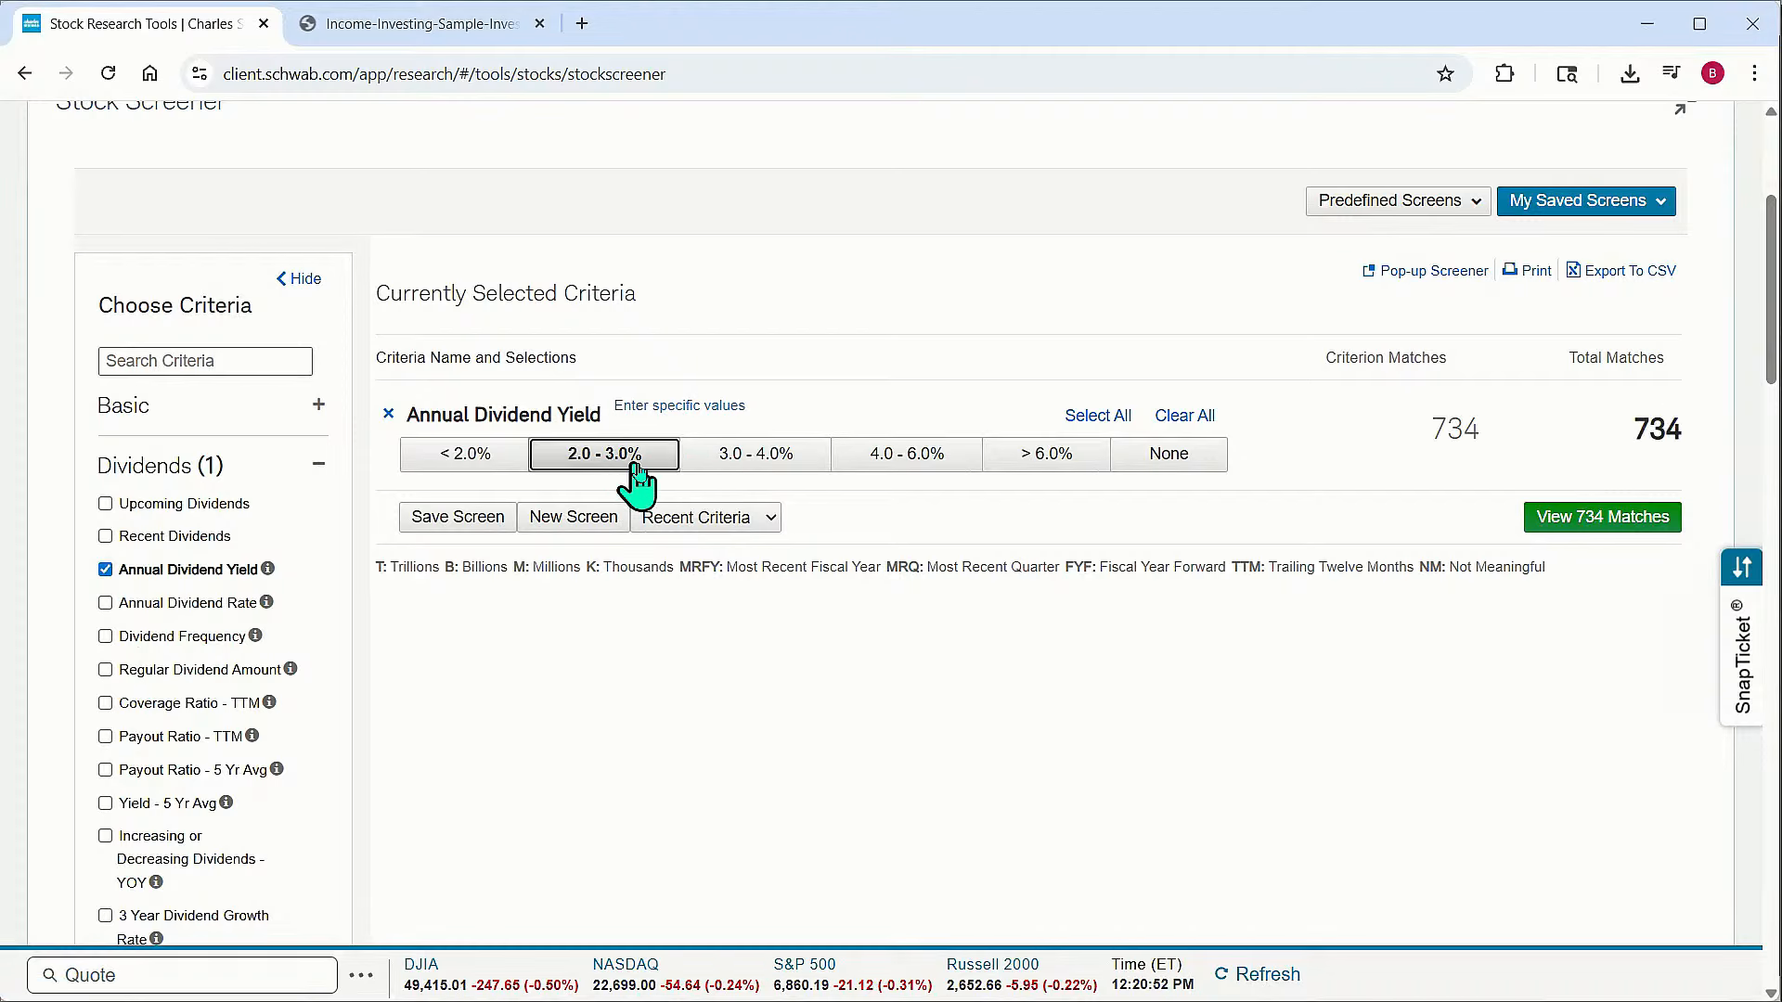
{"action": "left_click", "coordinate": [759, 459]}
{"action": "left_click", "coordinate": [906, 460]}
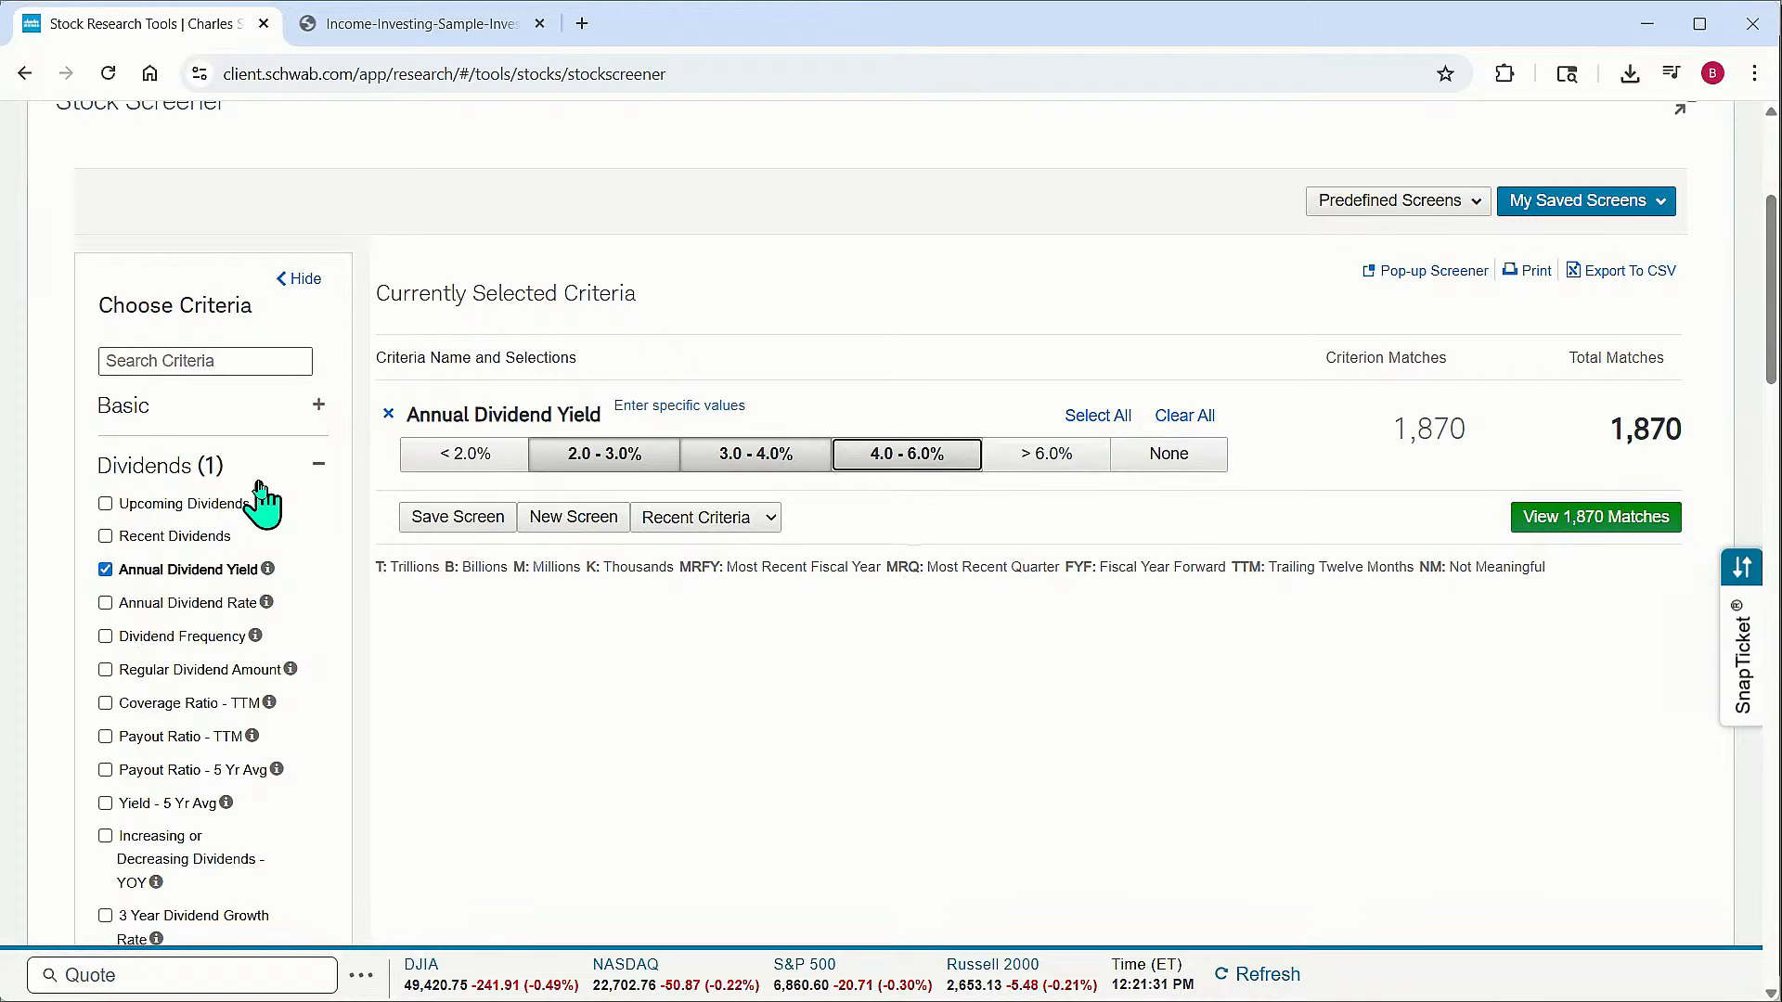
Add the 5 Year Dividend Growth Rate criterion and select the 5 - 15%, 15 - 25%, 25 - 50% and > 50% ranges
{"action": "scroll", "coordinate": [270, 517], "scroll_direction": "down", "scroll_amount": 1}
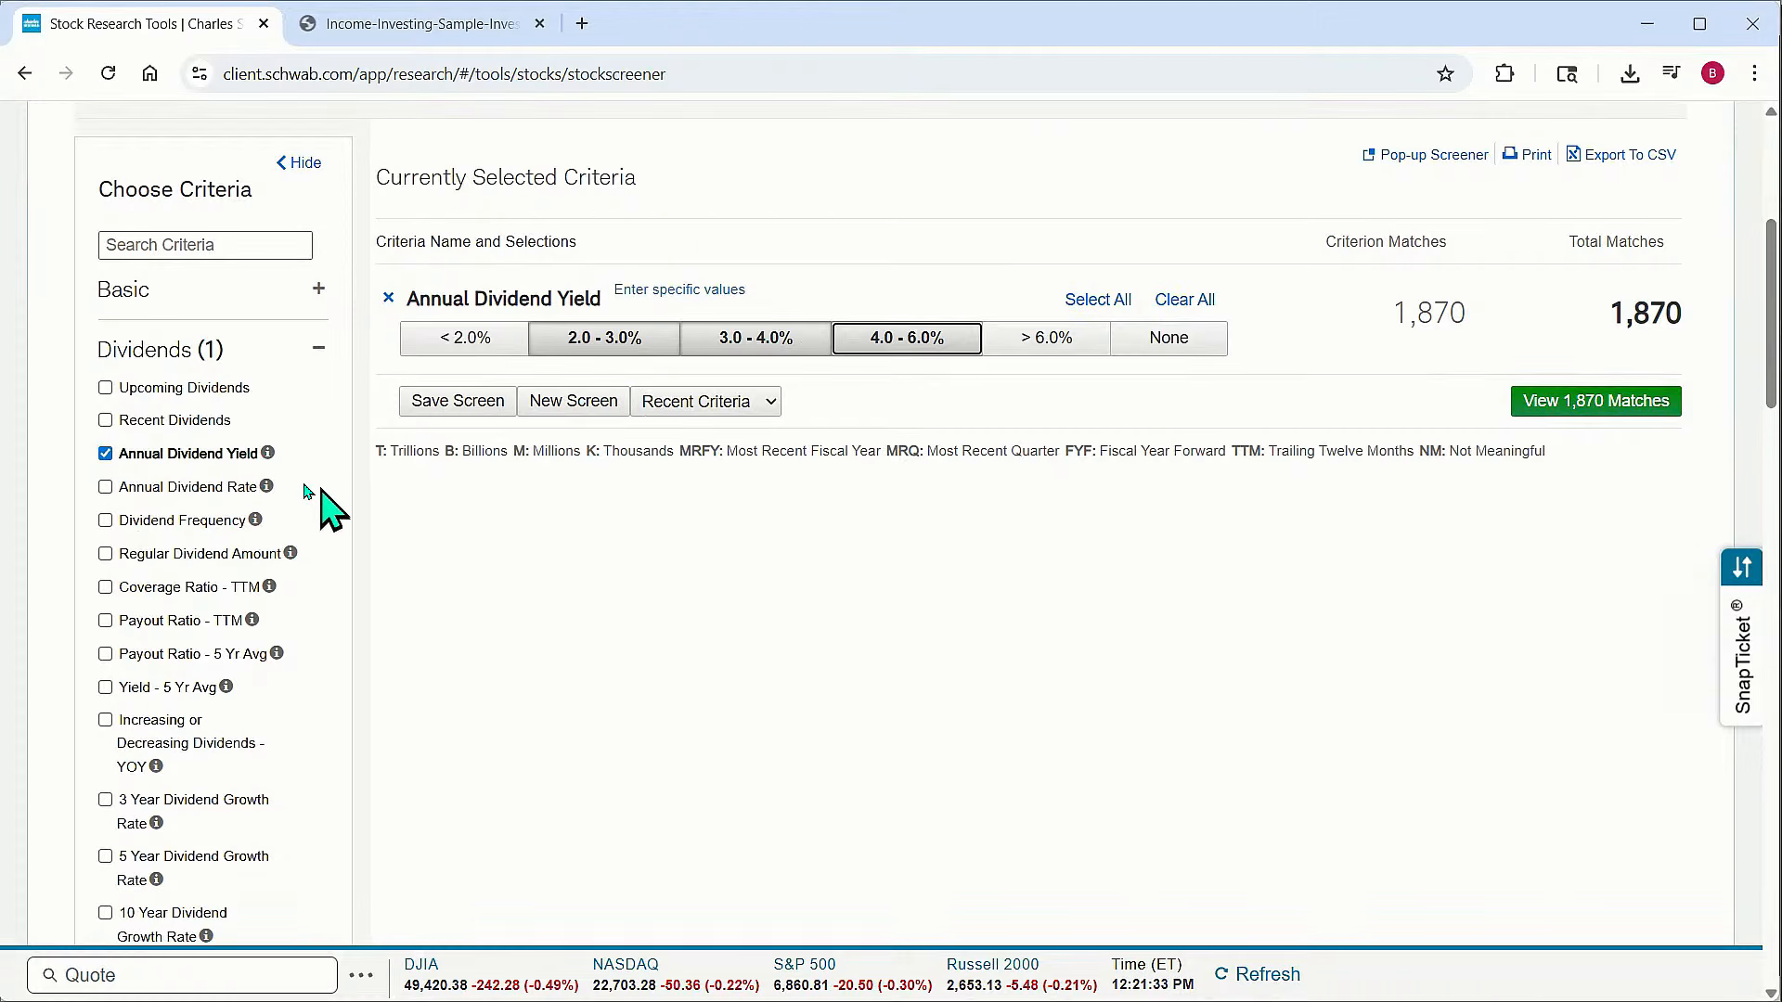
{"action": "scroll", "coordinate": [252, 525], "scroll_direction": "down", "scroll_amount": 1}
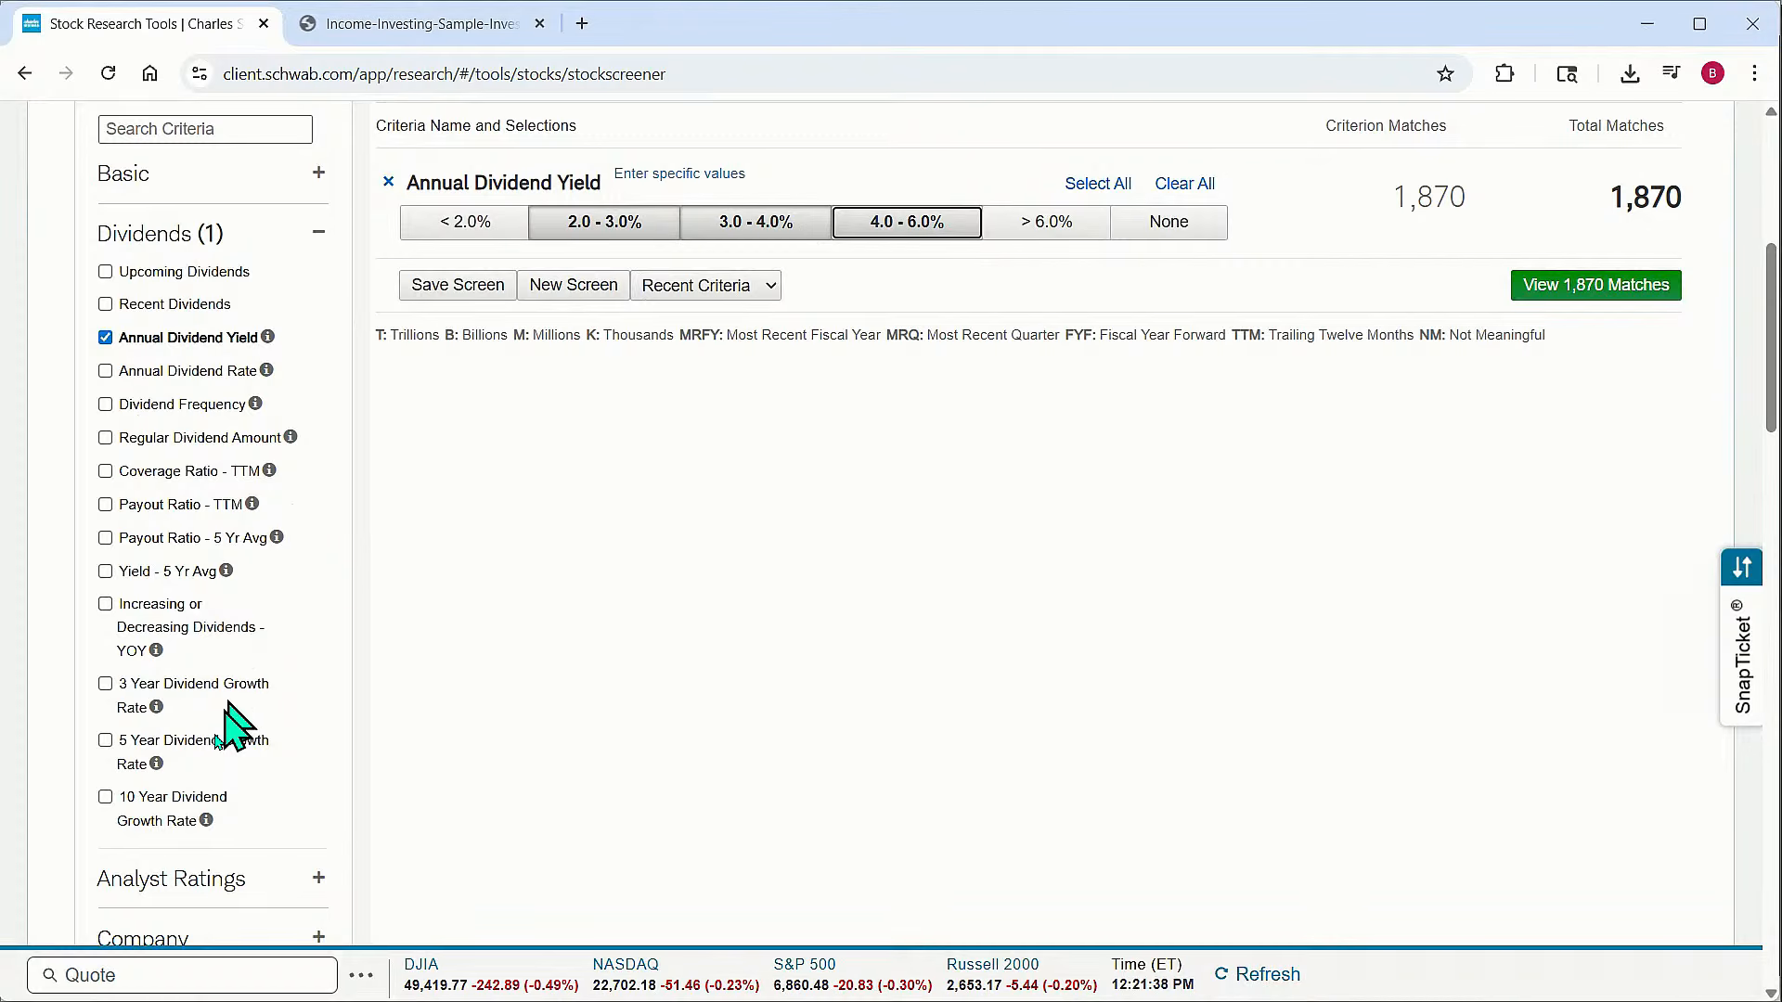
{"action": "left_click", "coordinate": [106, 741]}
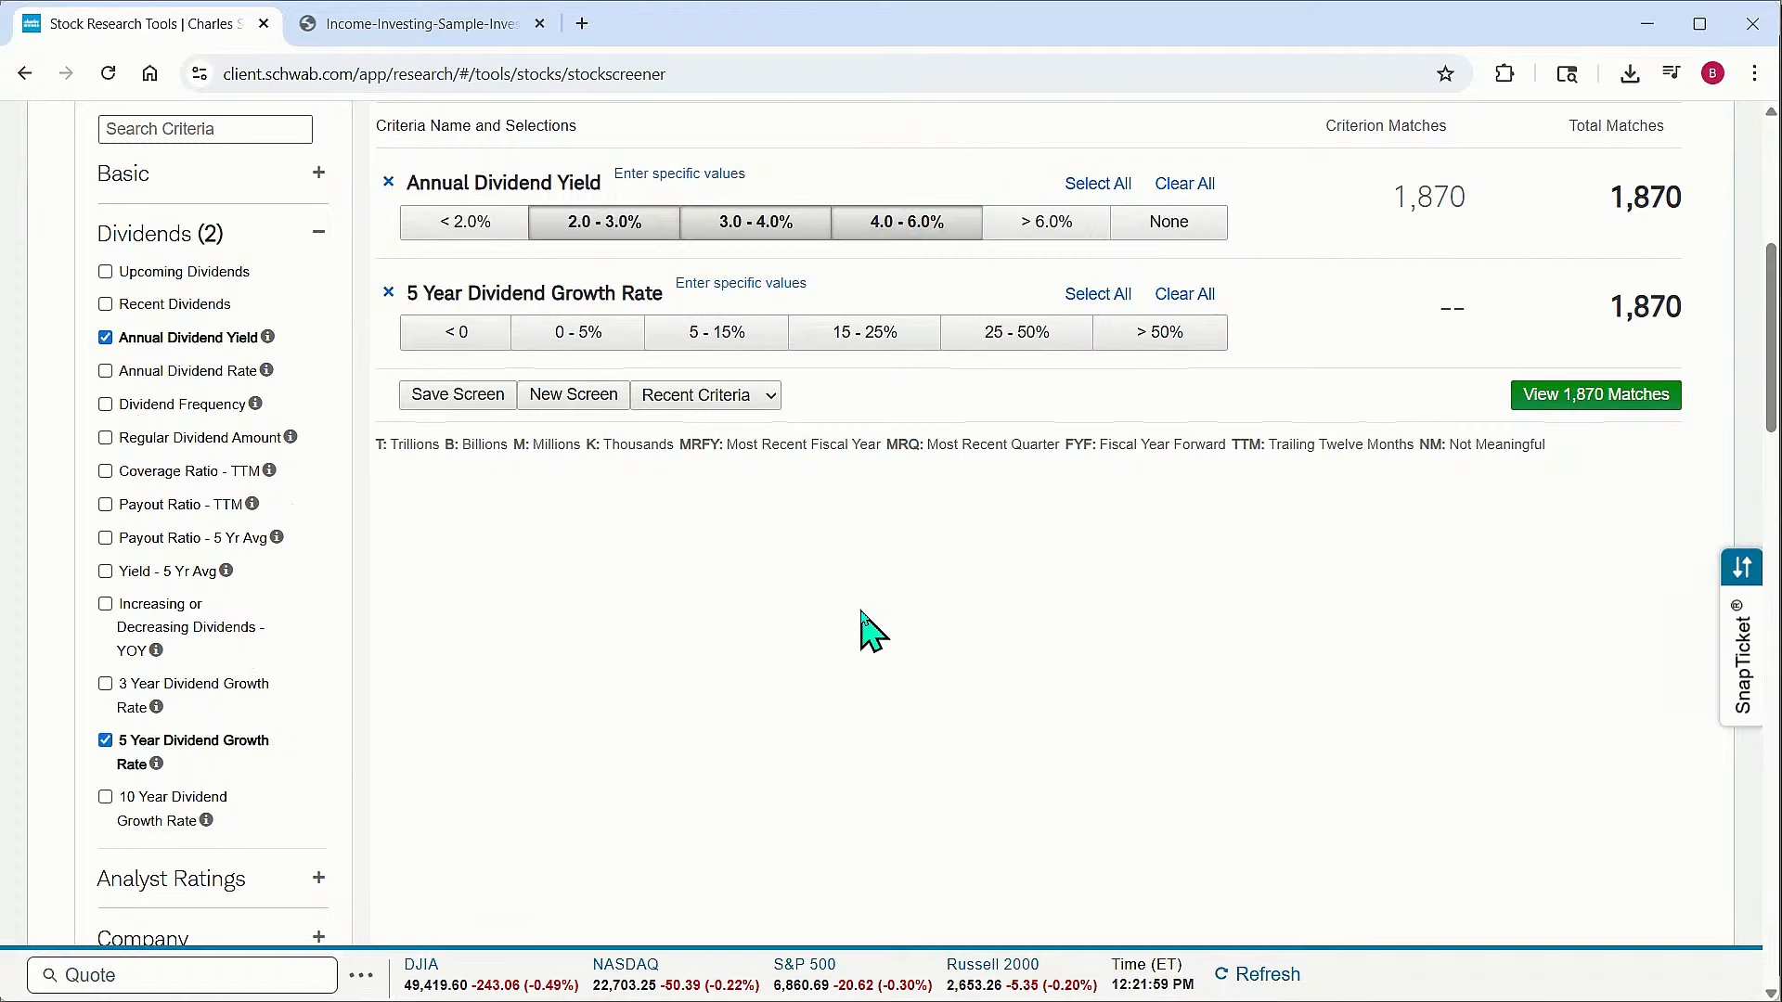
{"action": "left_click", "coordinate": [728, 339]}
{"action": "left_click", "coordinate": [840, 341]}
{"action": "left_click", "coordinate": [1004, 343]}
{"action": "left_click", "coordinate": [1146, 341]}
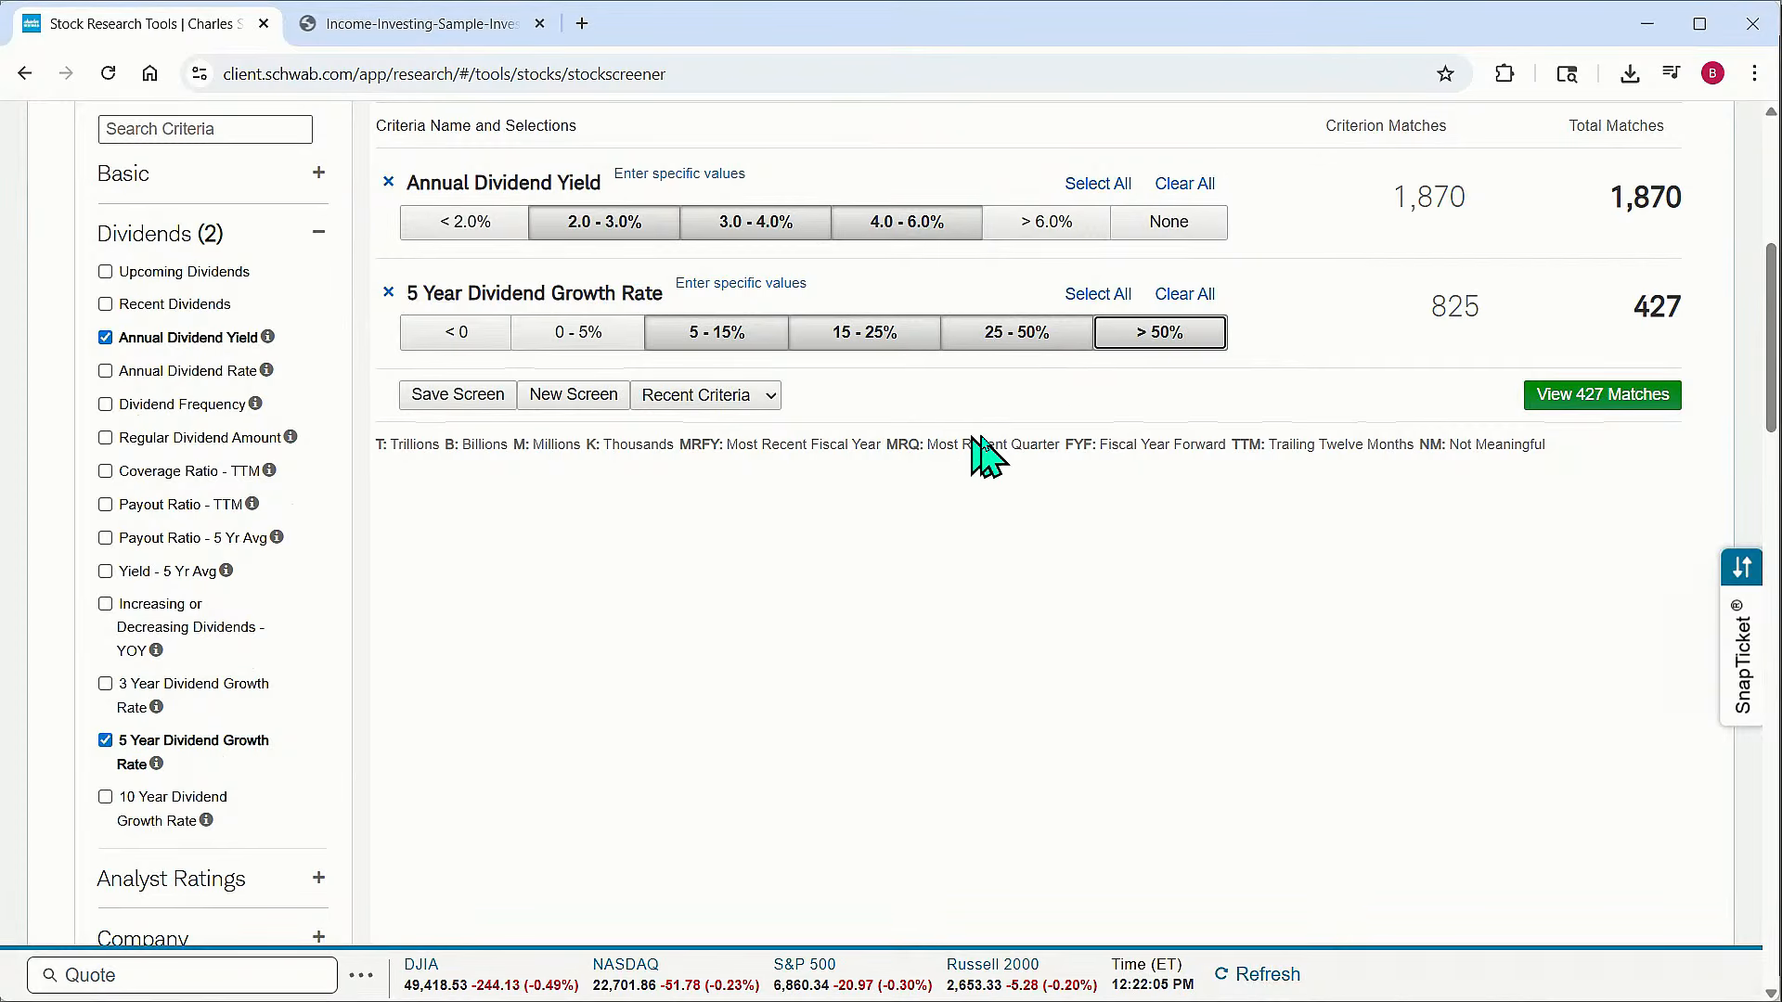
Add the Payout Ratio - 5 Yr Avg criterion and select the < 20%, 20 - 30% and 30 - 40% ranges
{"action": "scroll", "coordinate": [989, 450], "scroll_direction": "up", "scroll_amount": 3}
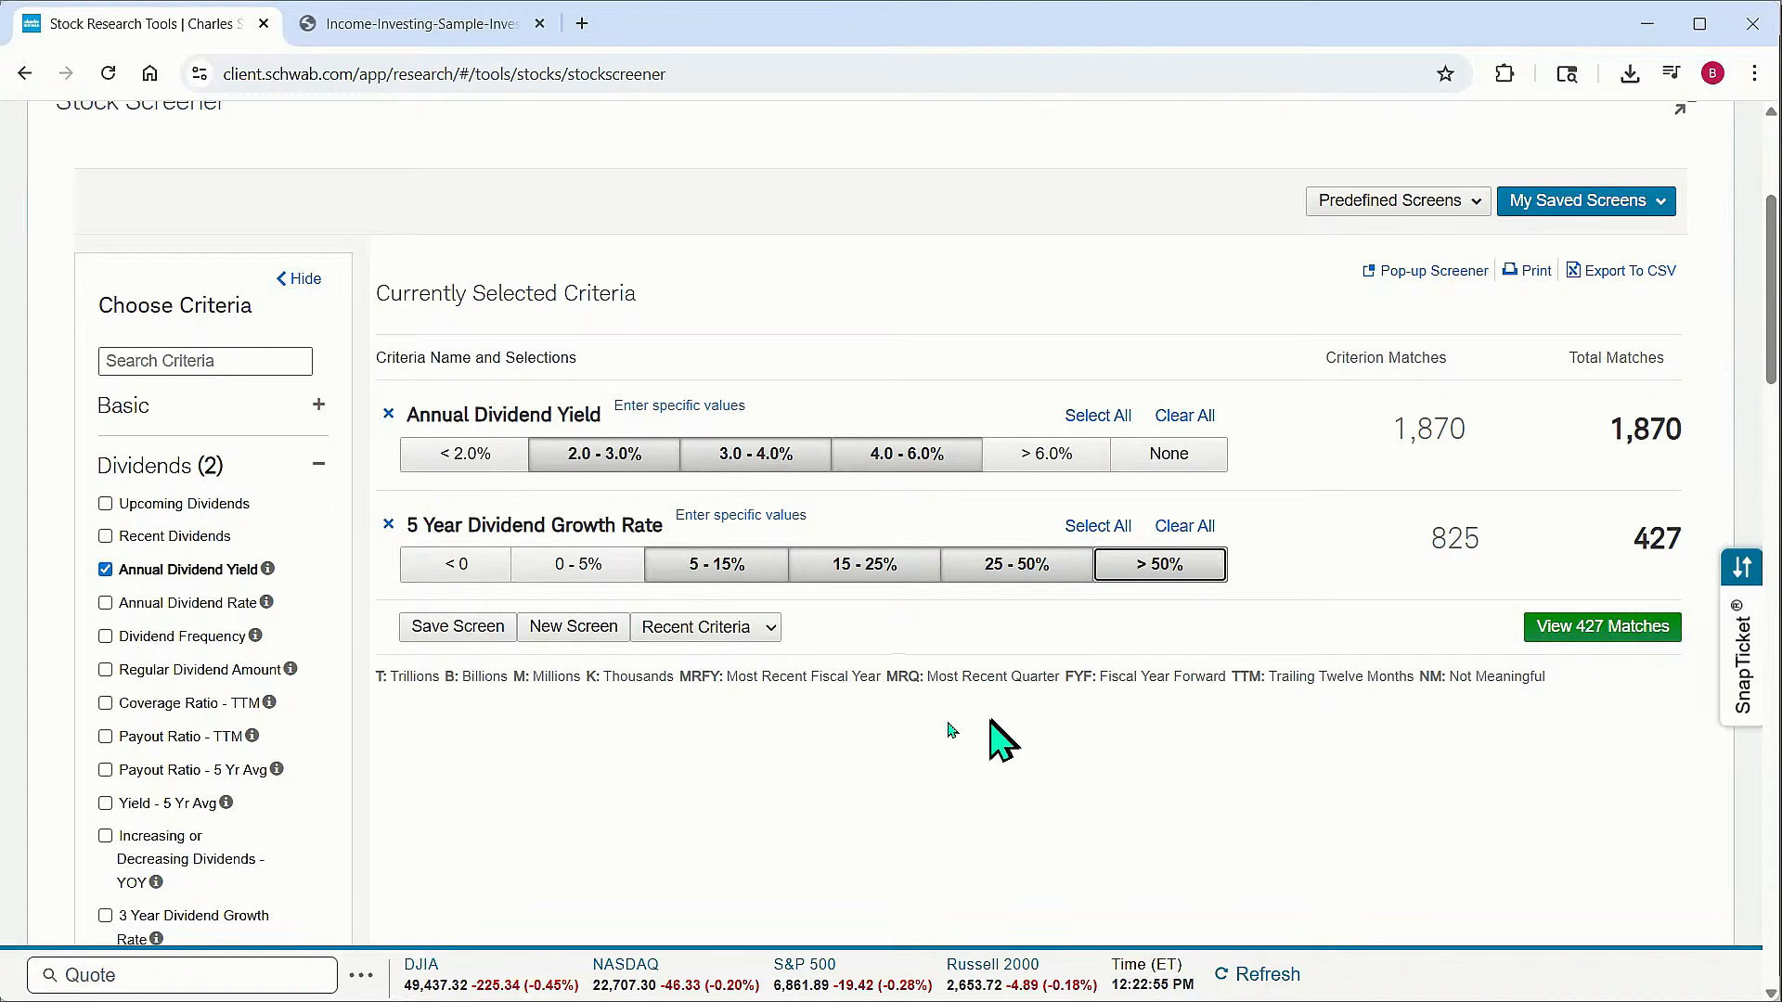
{"action": "scroll", "coordinate": [958, 733], "scroll_direction": "down", "scroll_amount": 1}
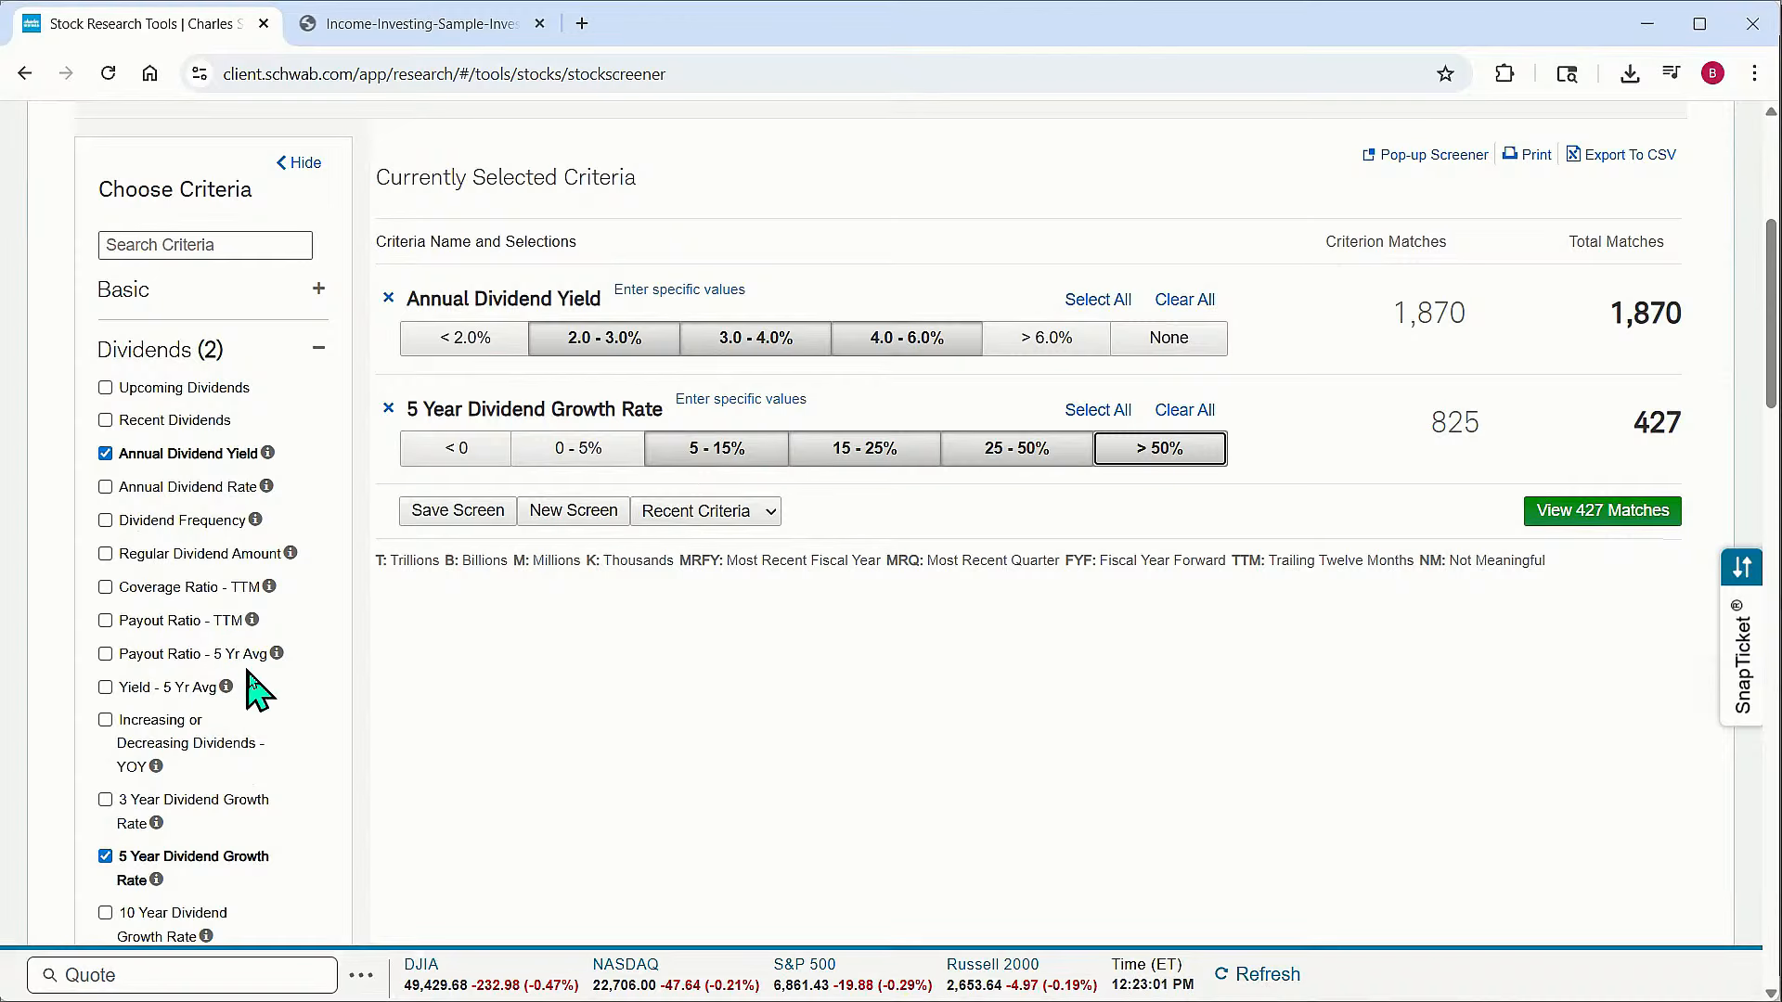
{"action": "left_click", "coordinate": [105, 655]}
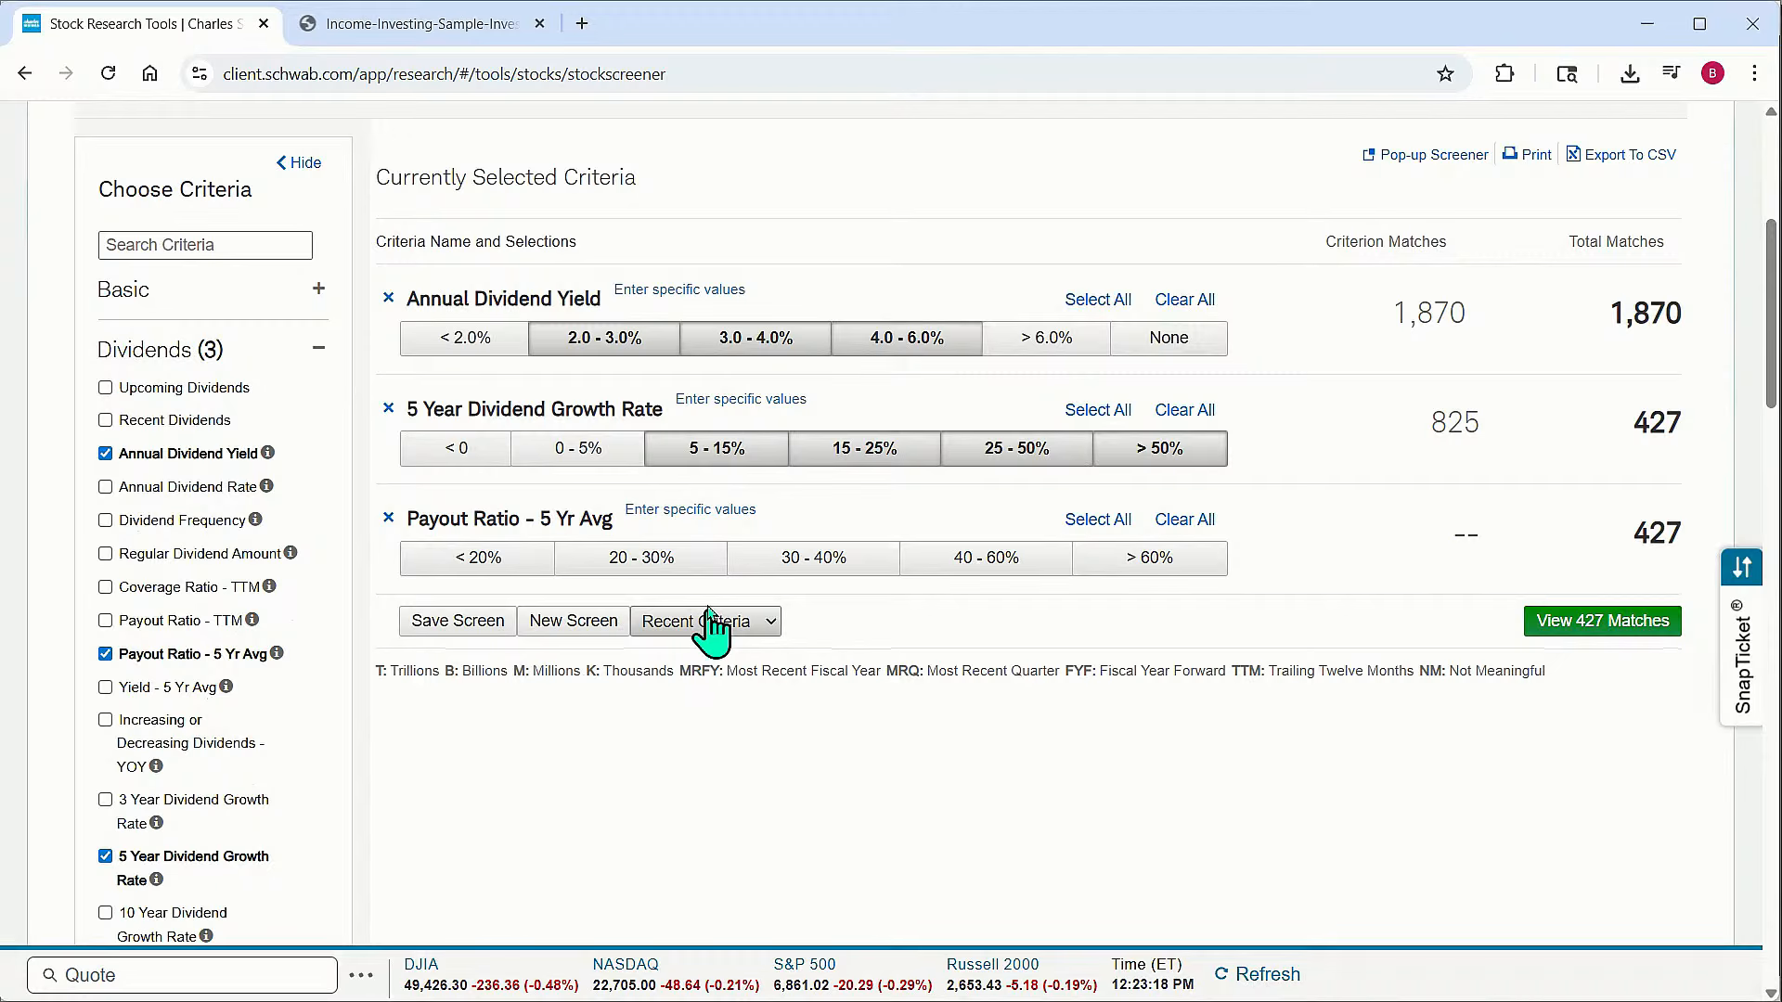
{"action": "left_click", "coordinate": [480, 561]}
{"action": "left_click", "coordinate": [637, 561]}
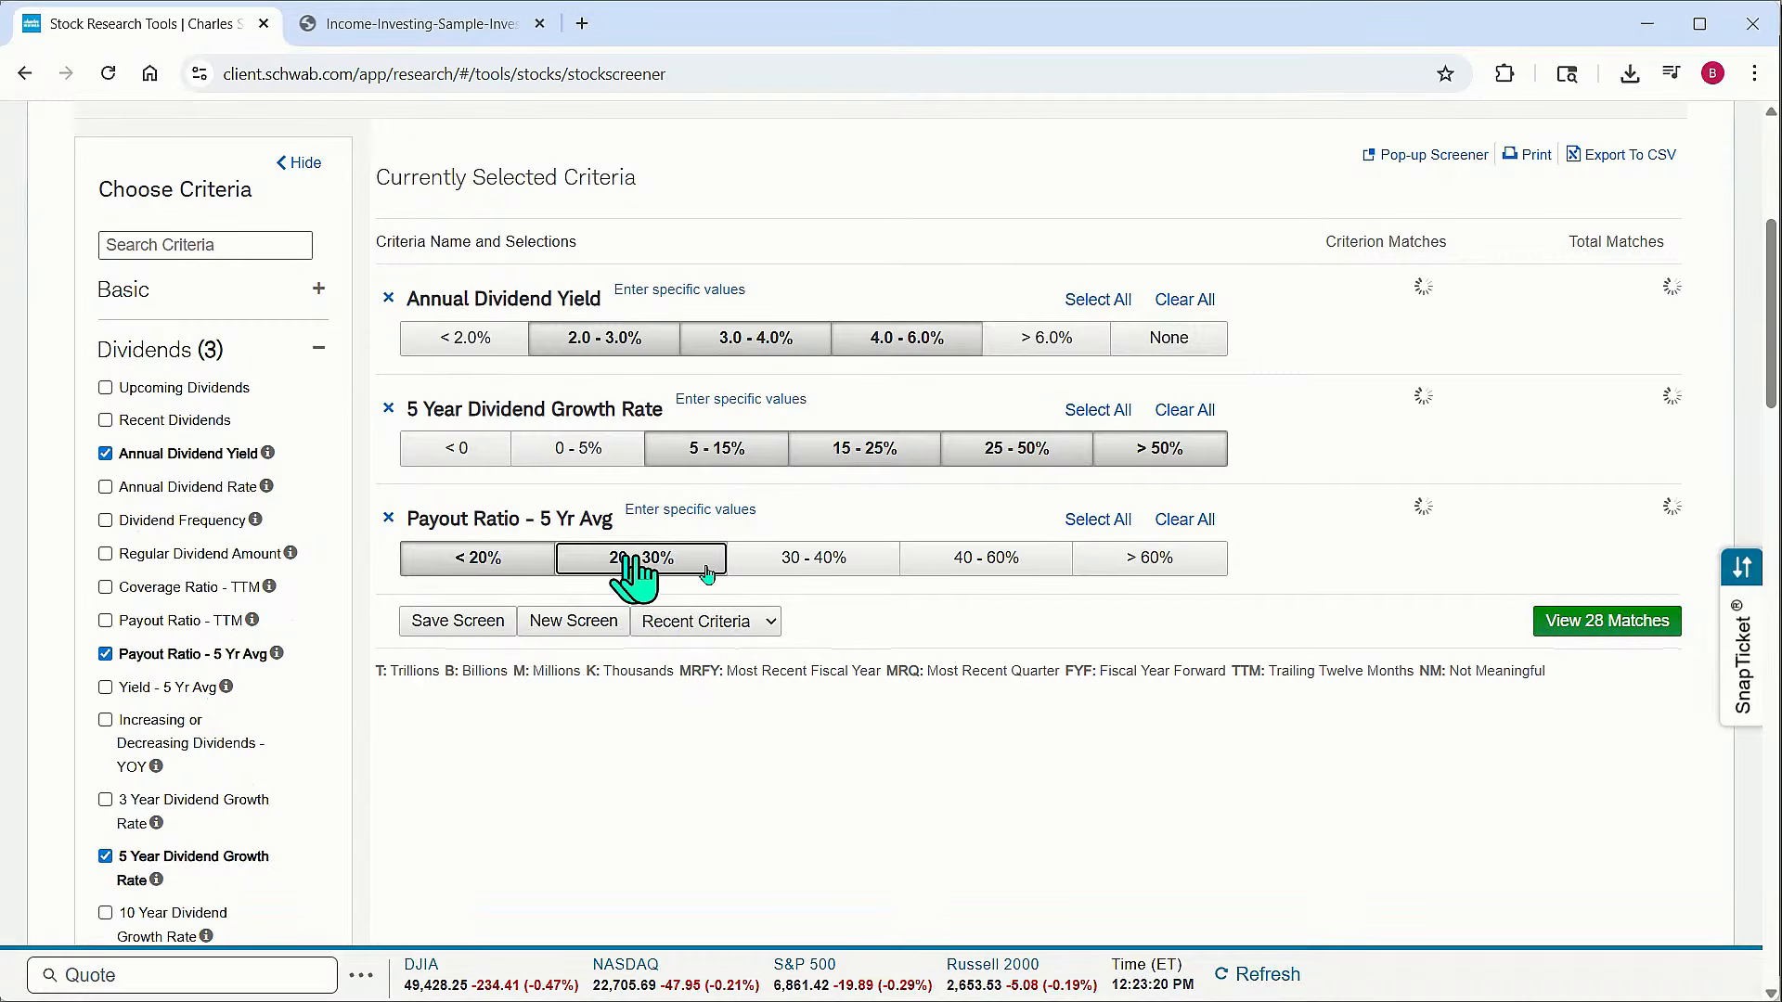
{"action": "left_click", "coordinate": [820, 562]}
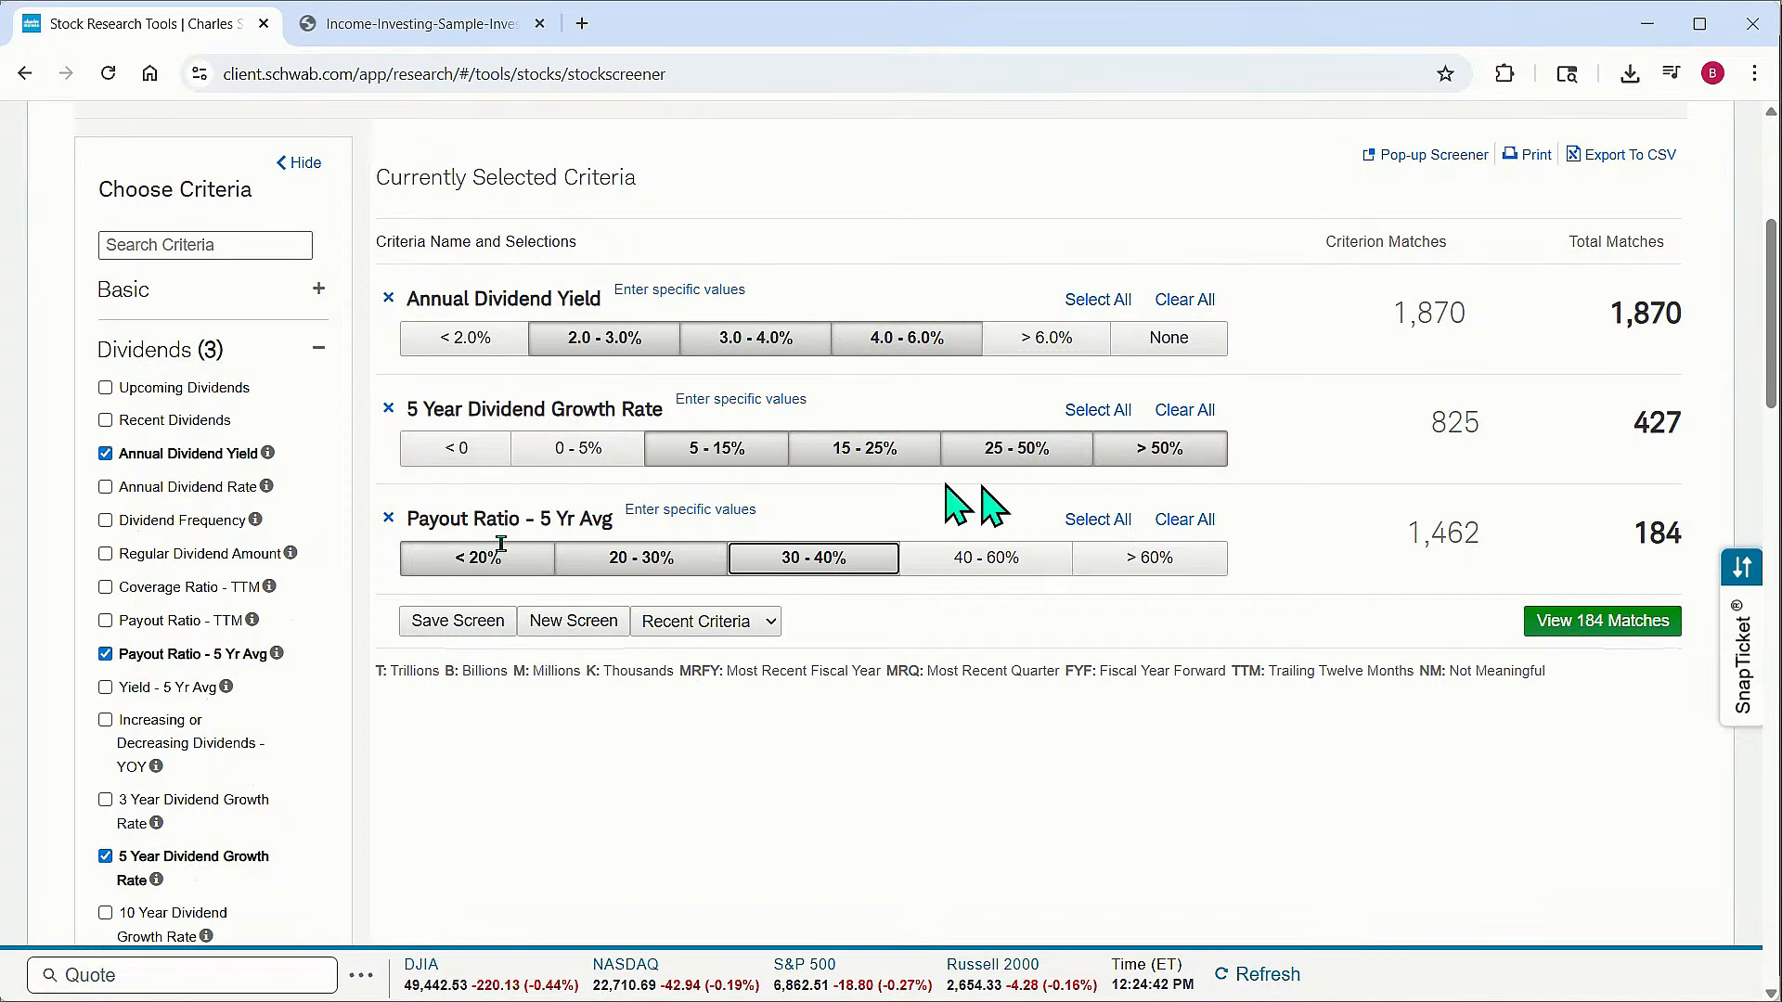
Add Return on Equity (TTM) from Financial Strength and select the 10% - 20%, 20% - 30% and > 30% ranges
{"action": "left_click", "coordinate": [316, 343]}
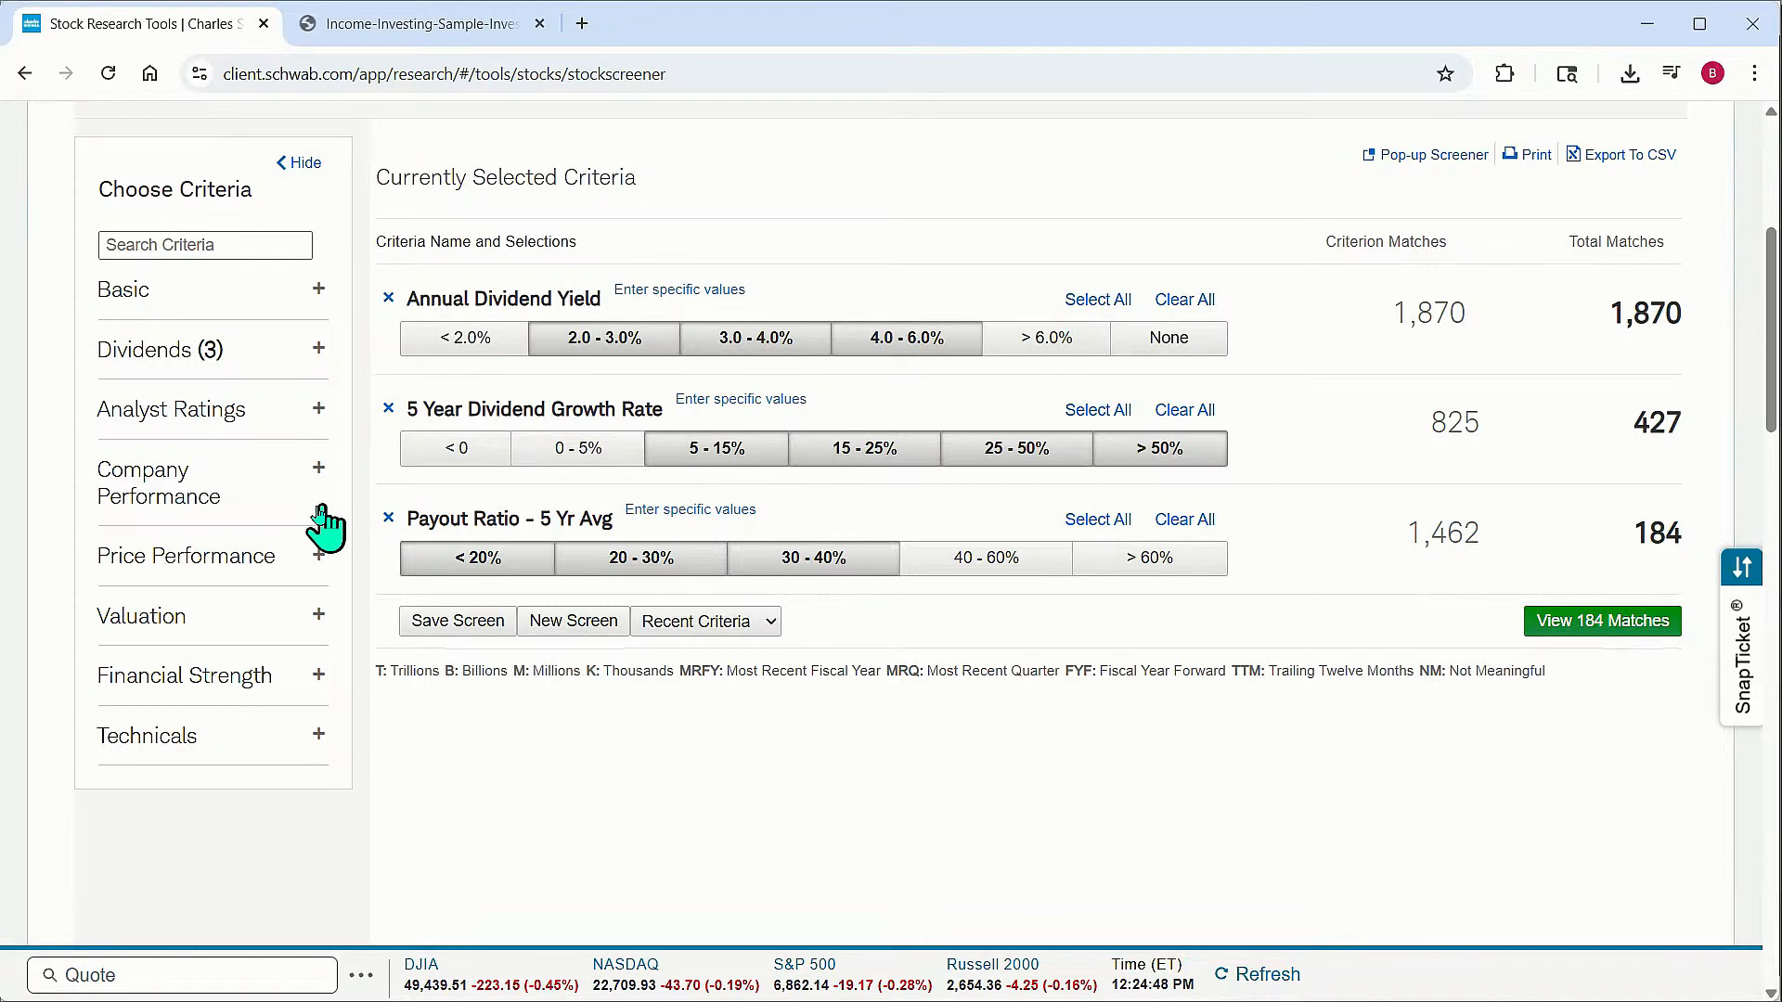
{"action": "left_click", "coordinate": [318, 691]}
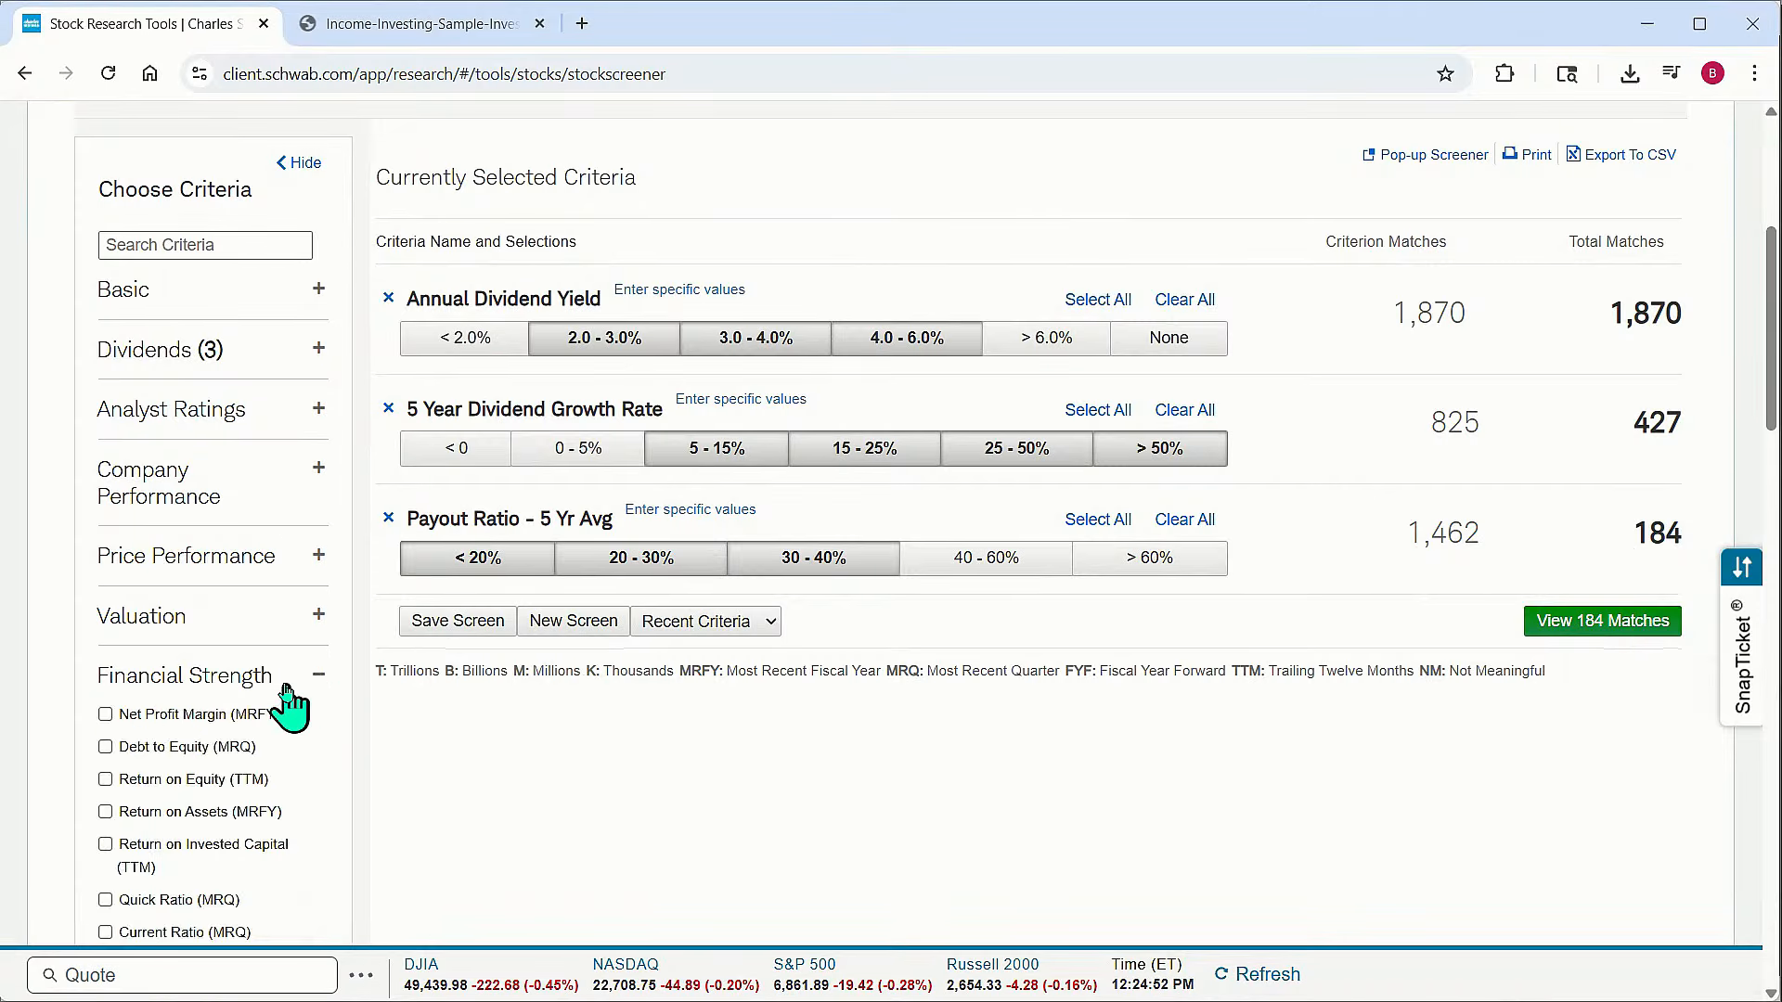
{"action": "scroll", "coordinate": [283, 706], "scroll_direction": "down", "scroll_amount": 3}
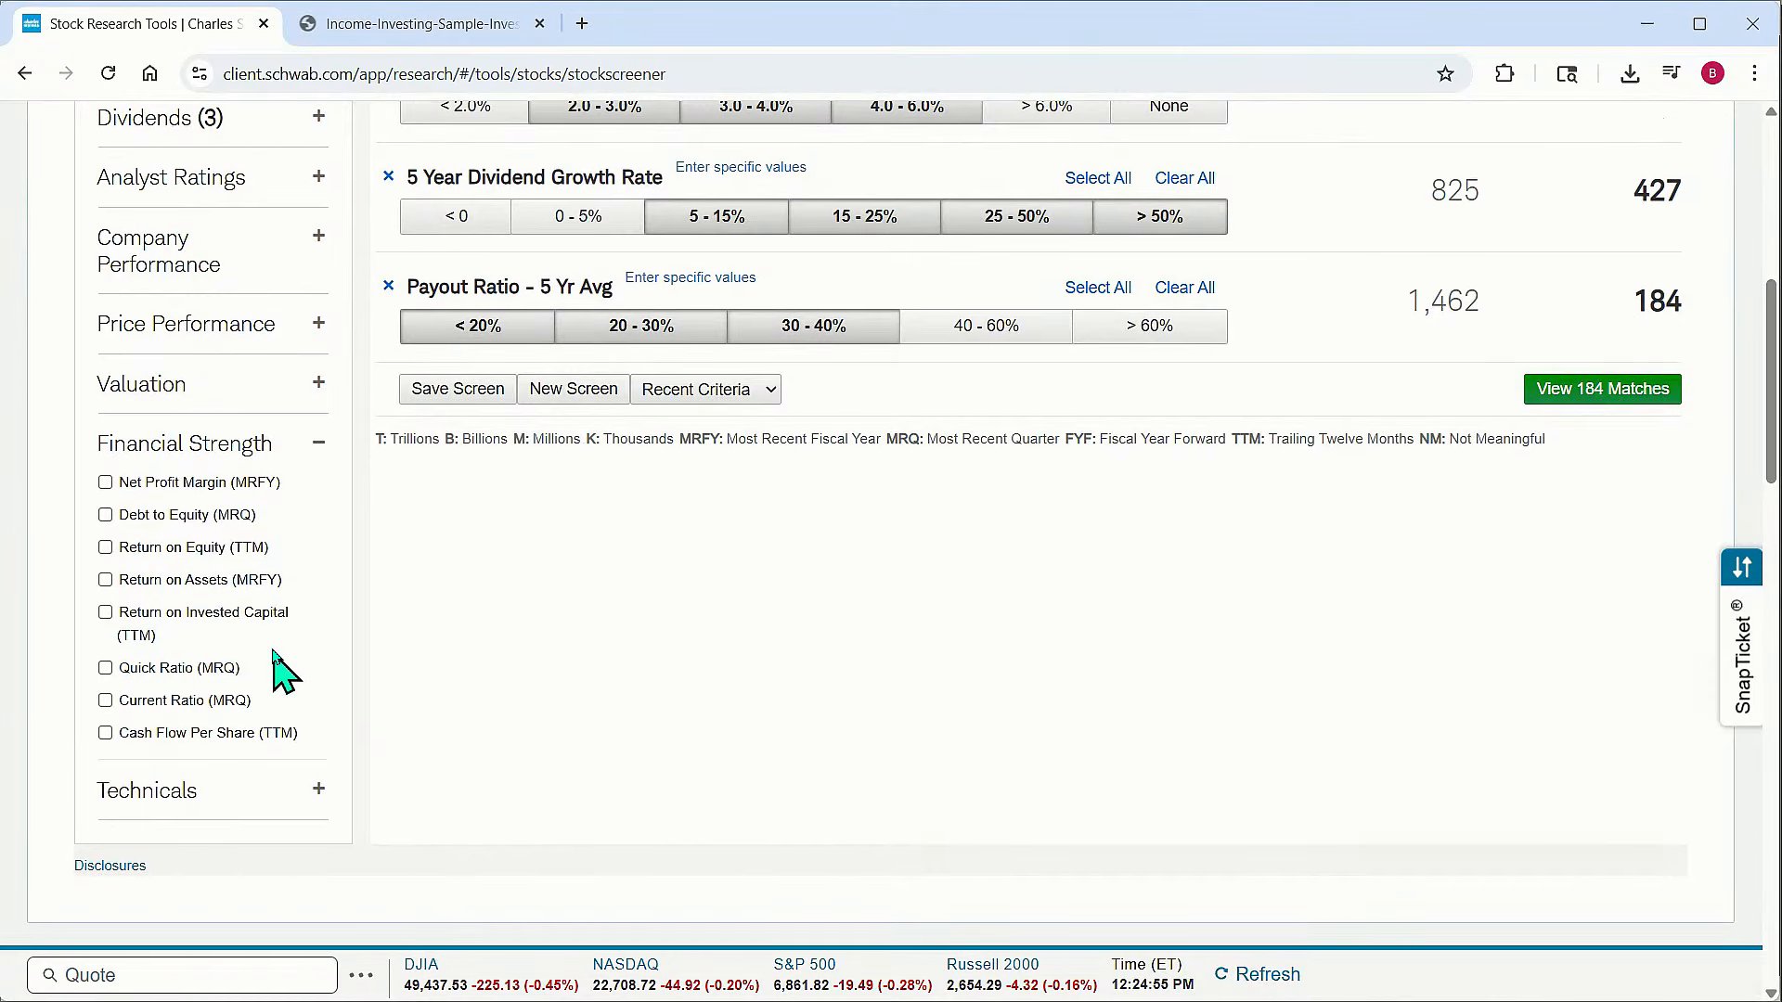
{"action": "left_click", "coordinate": [106, 549]}
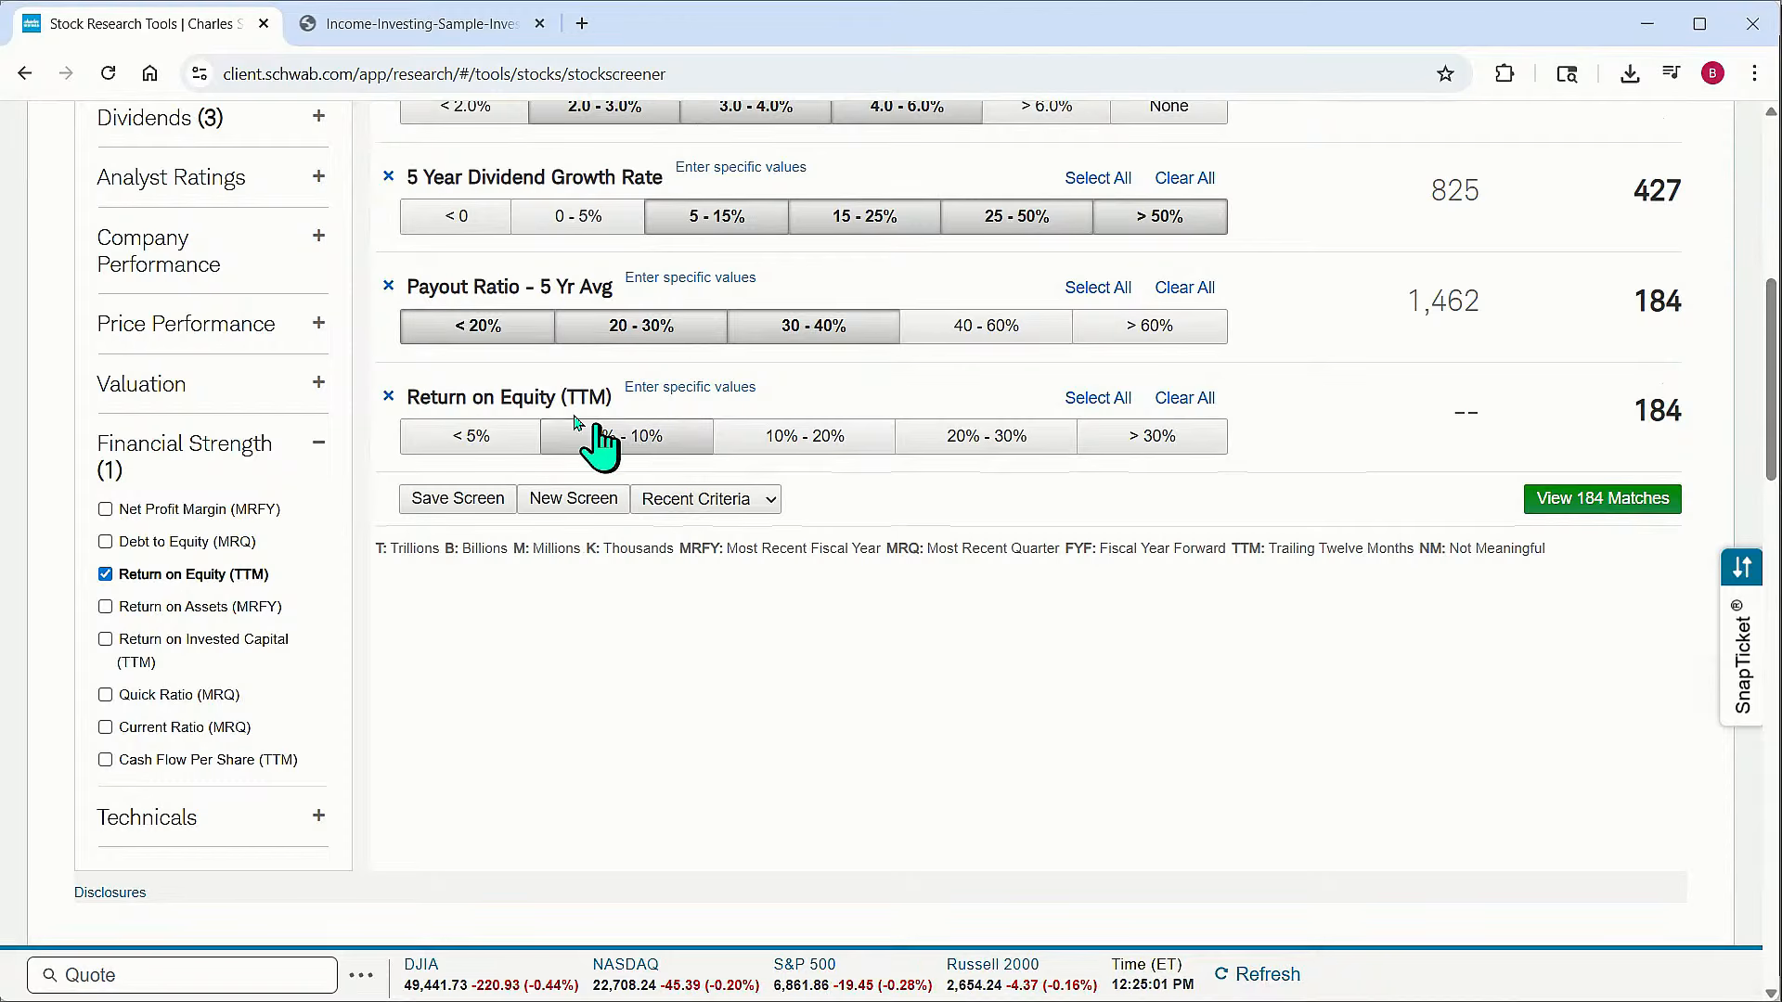
{"action": "left_click", "coordinate": [816, 446]}
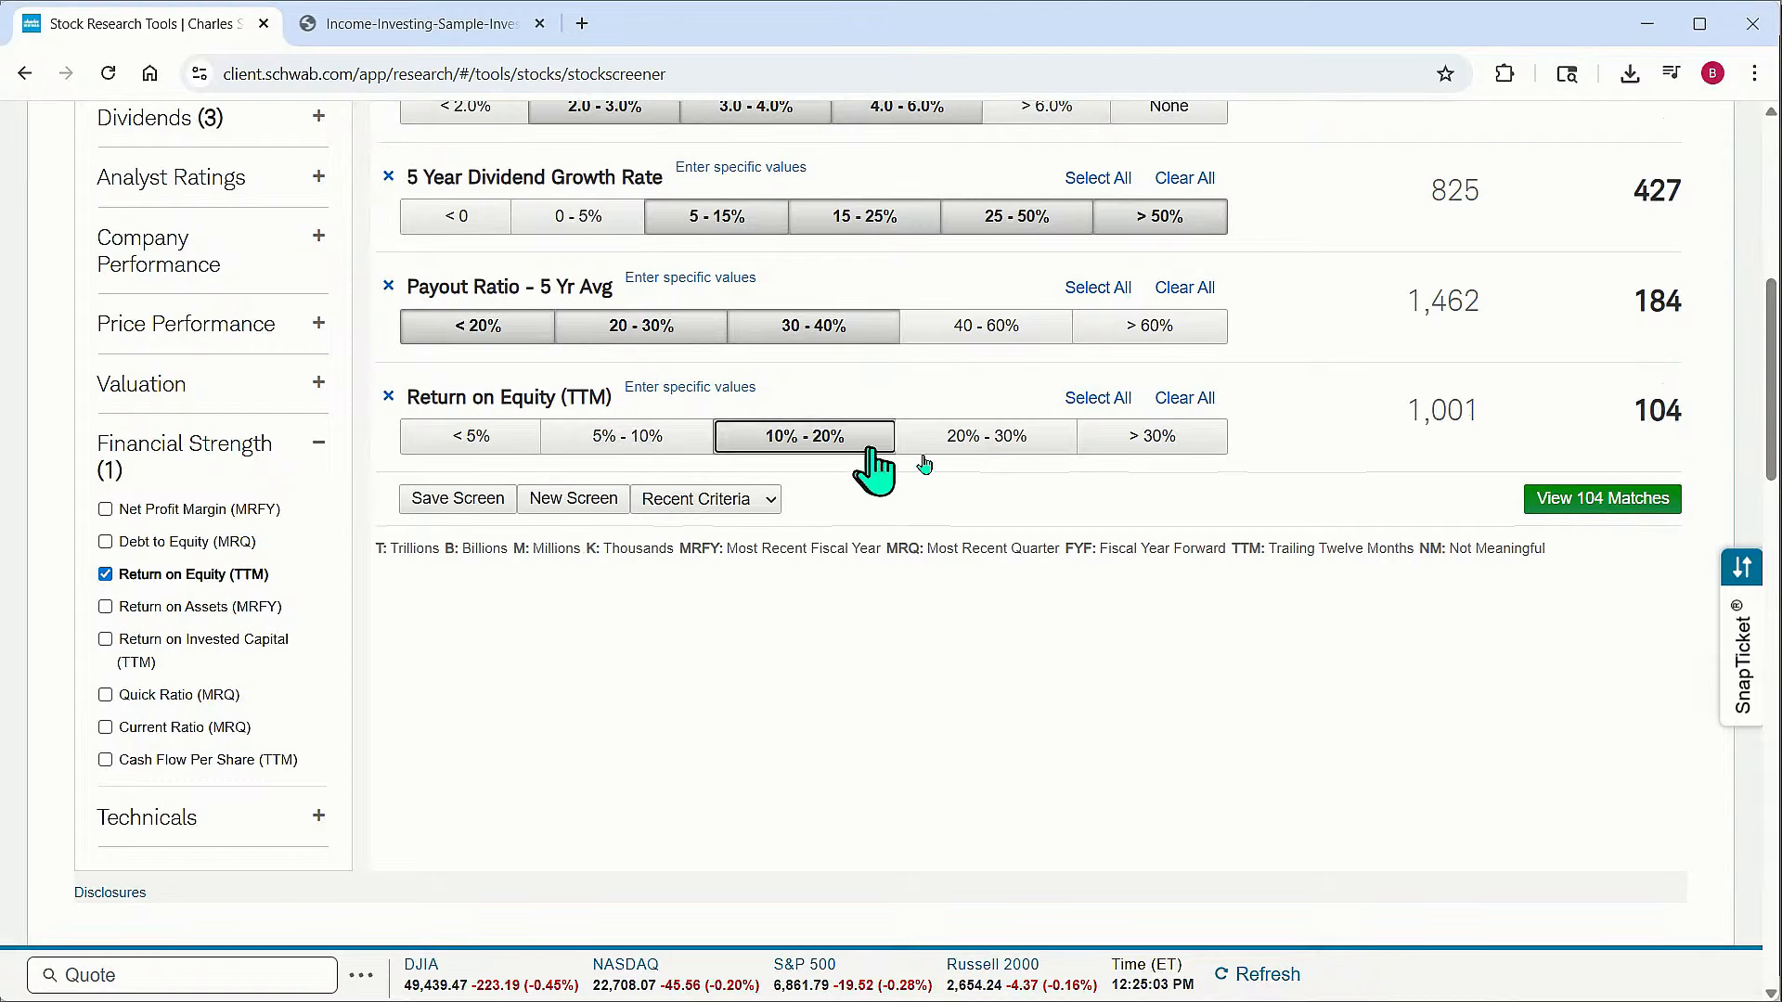
{"action": "left_click", "coordinate": [989, 446]}
{"action": "left_click", "coordinate": [1109, 444]}
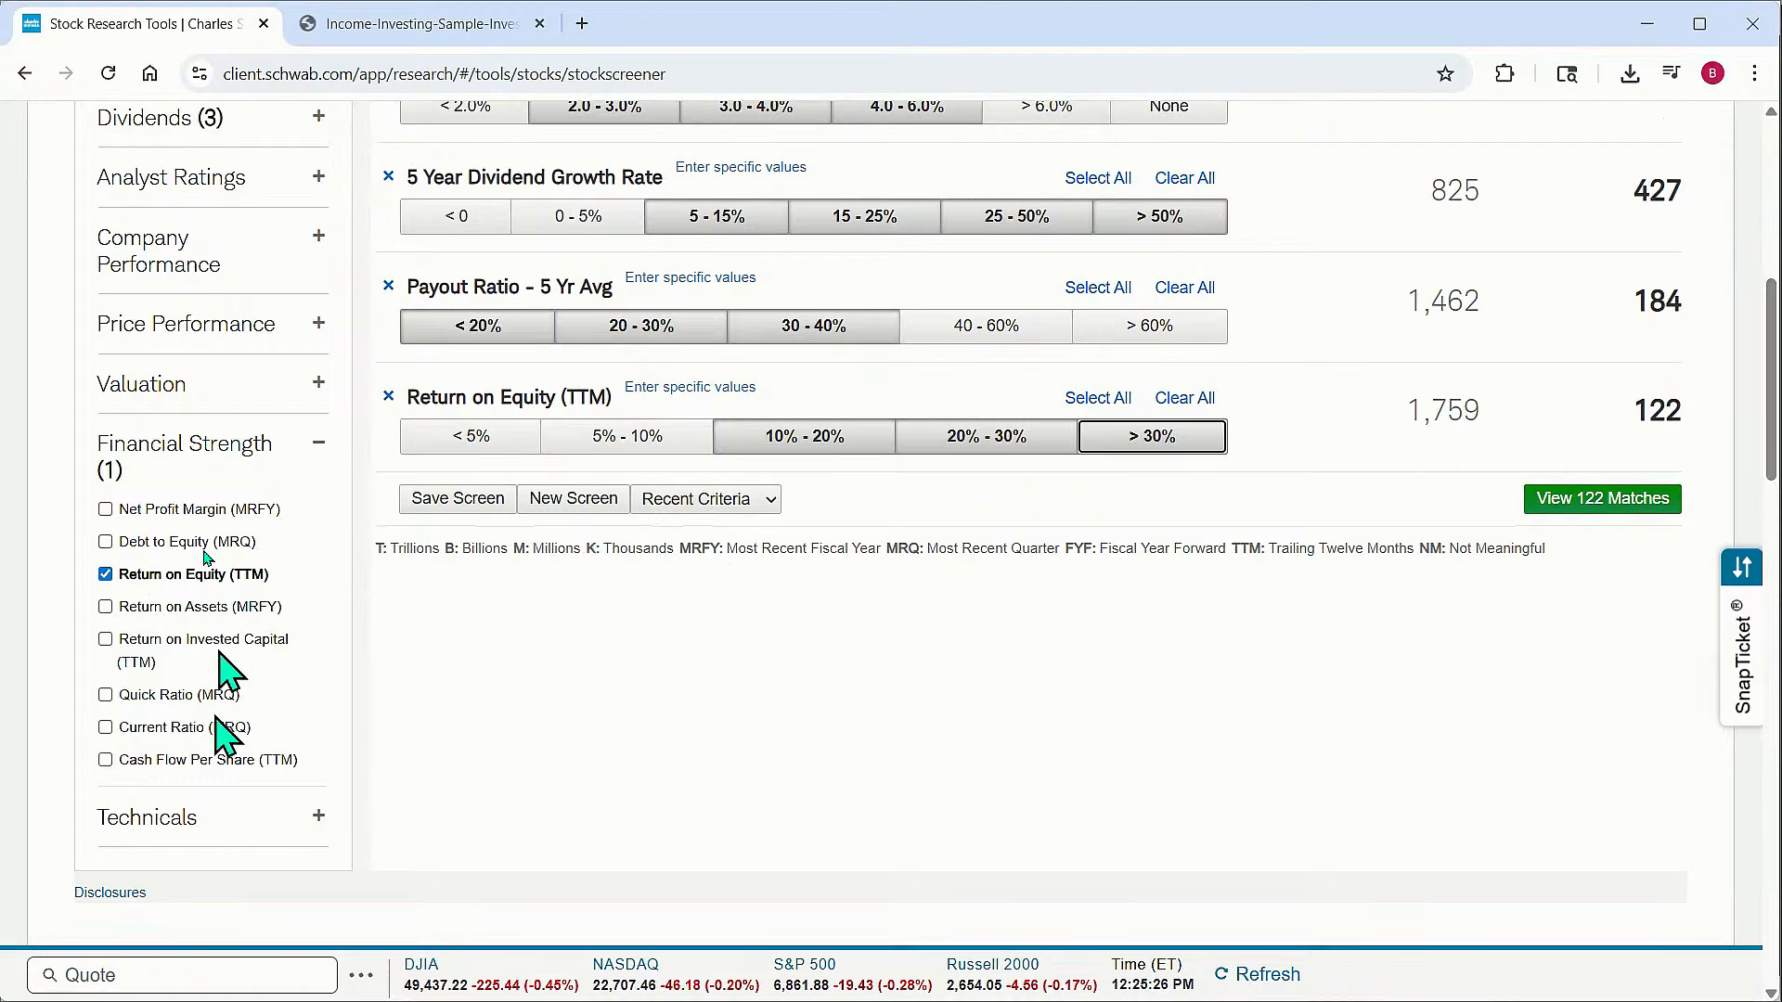
Add the Debt to Equity (MRQ) criterion limited to the < 1 range
{"action": "left_click", "coordinate": [105, 543]}
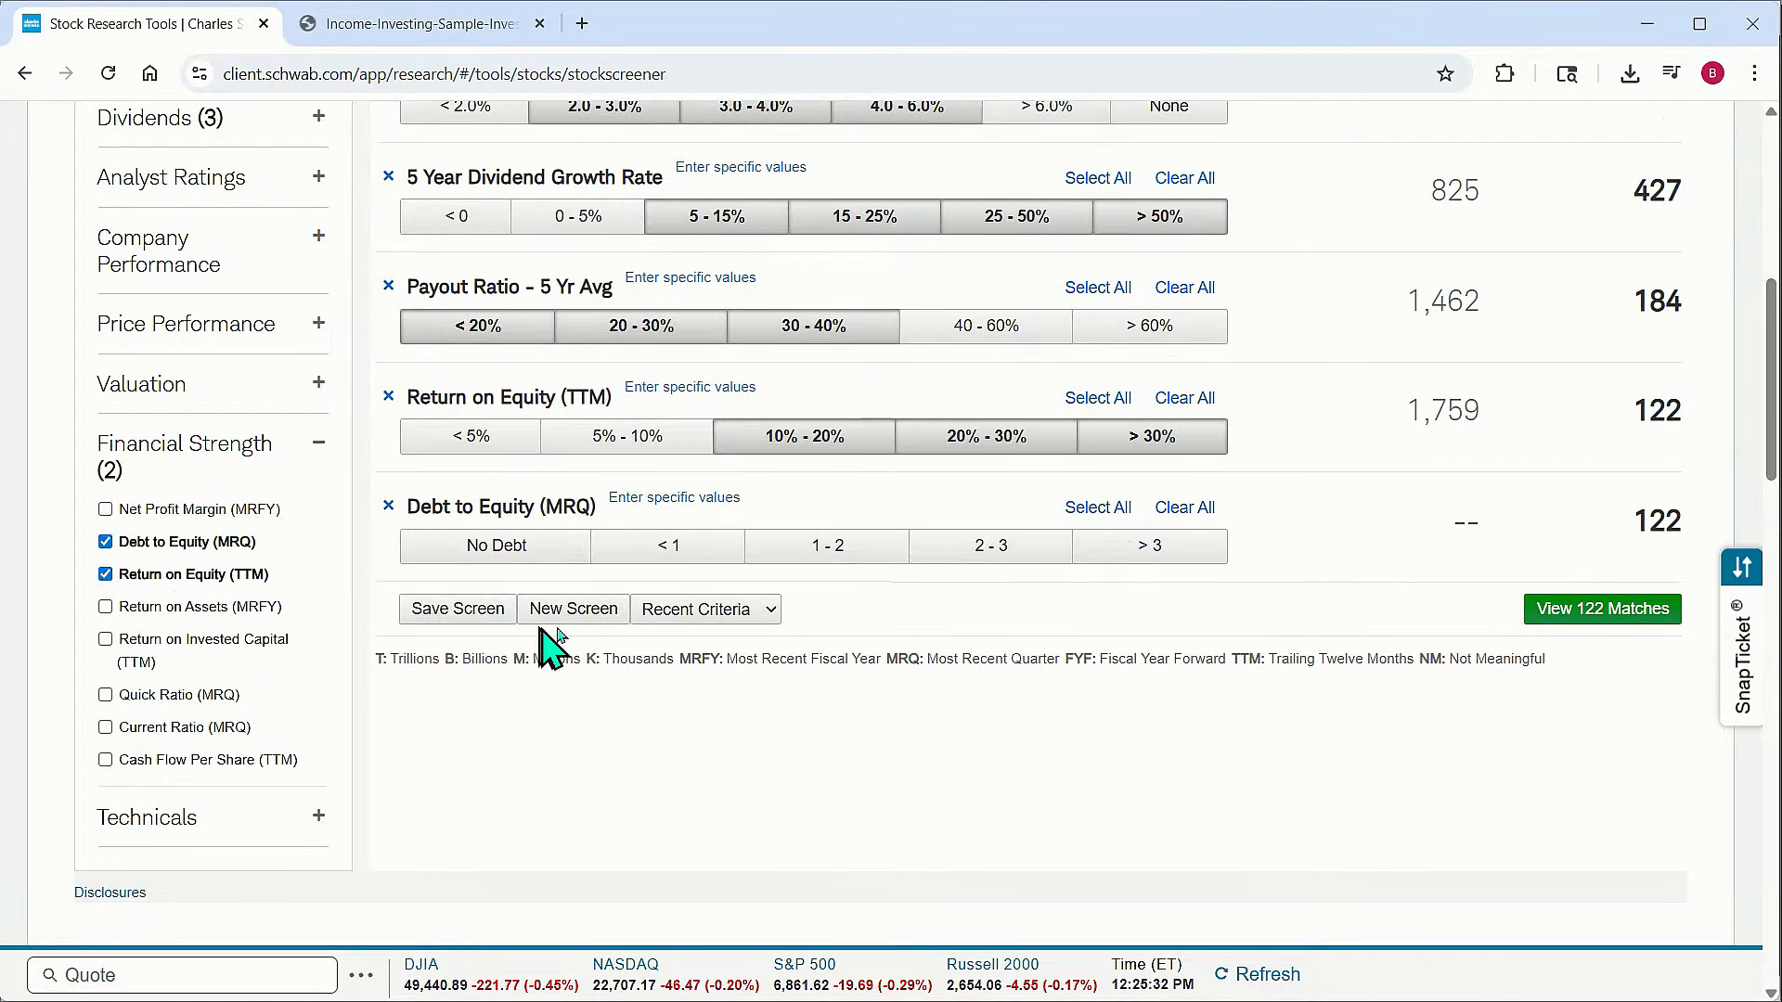
{"action": "left_click", "coordinate": [678, 554]}
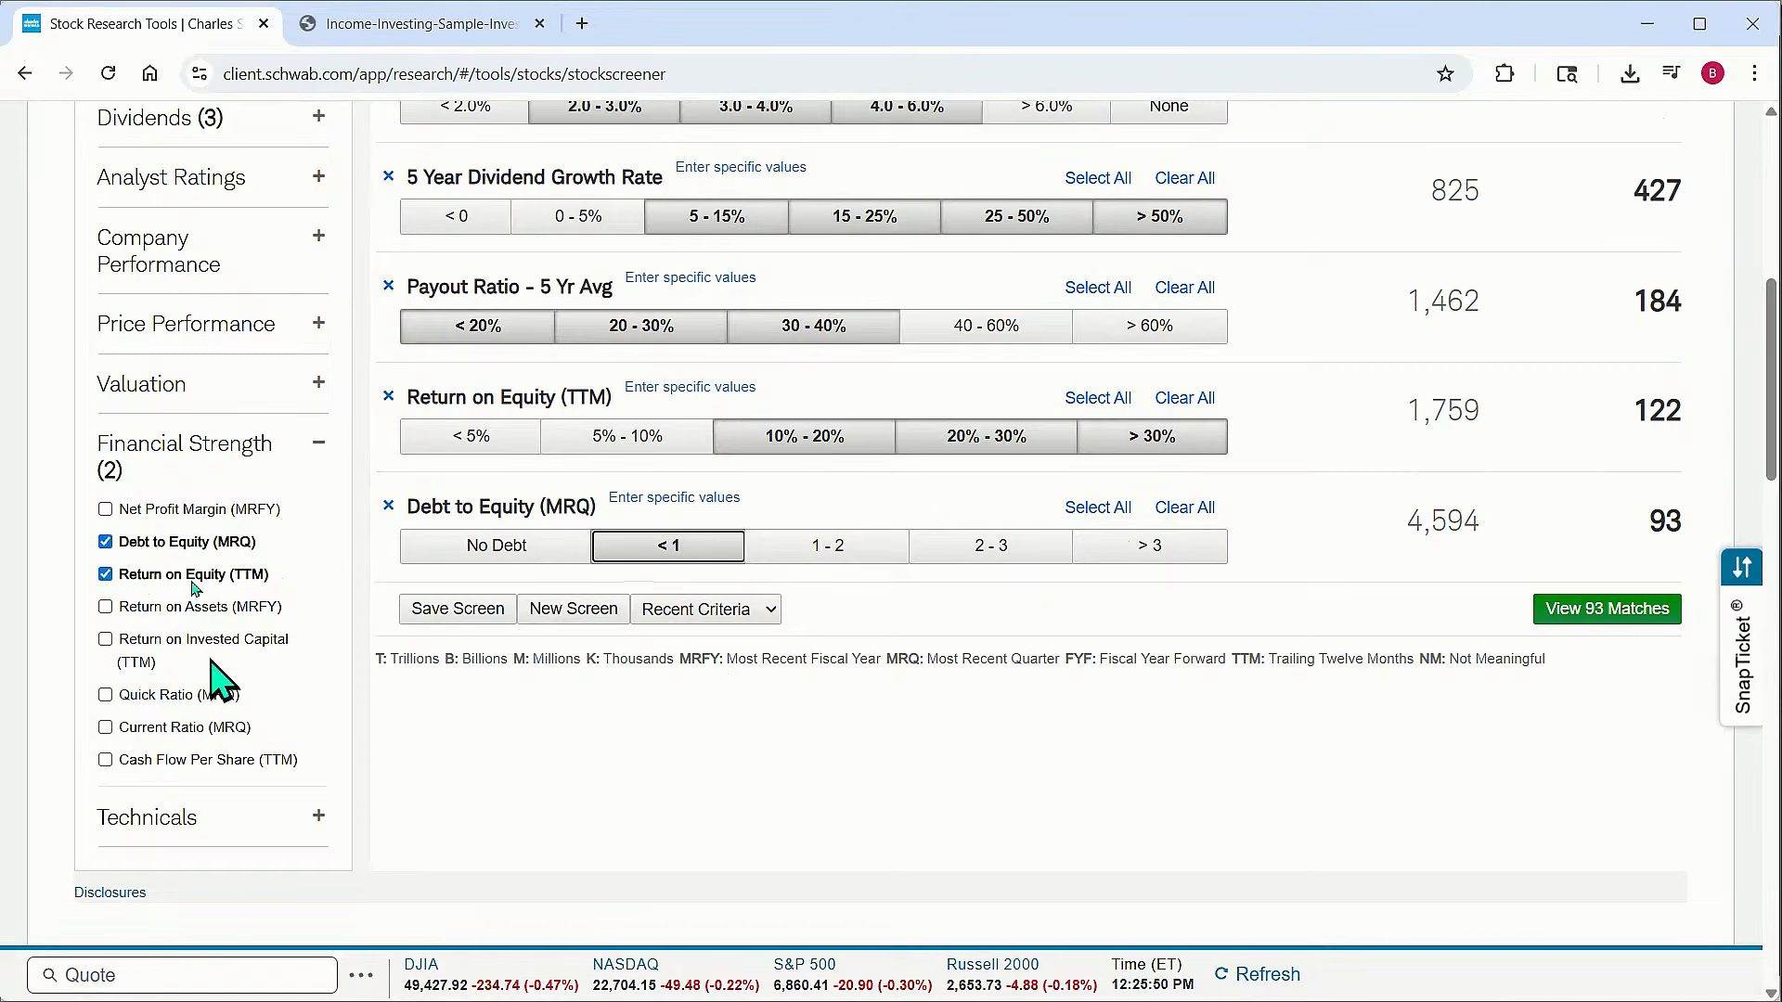
{"action": "left_click", "coordinate": [318, 449]}
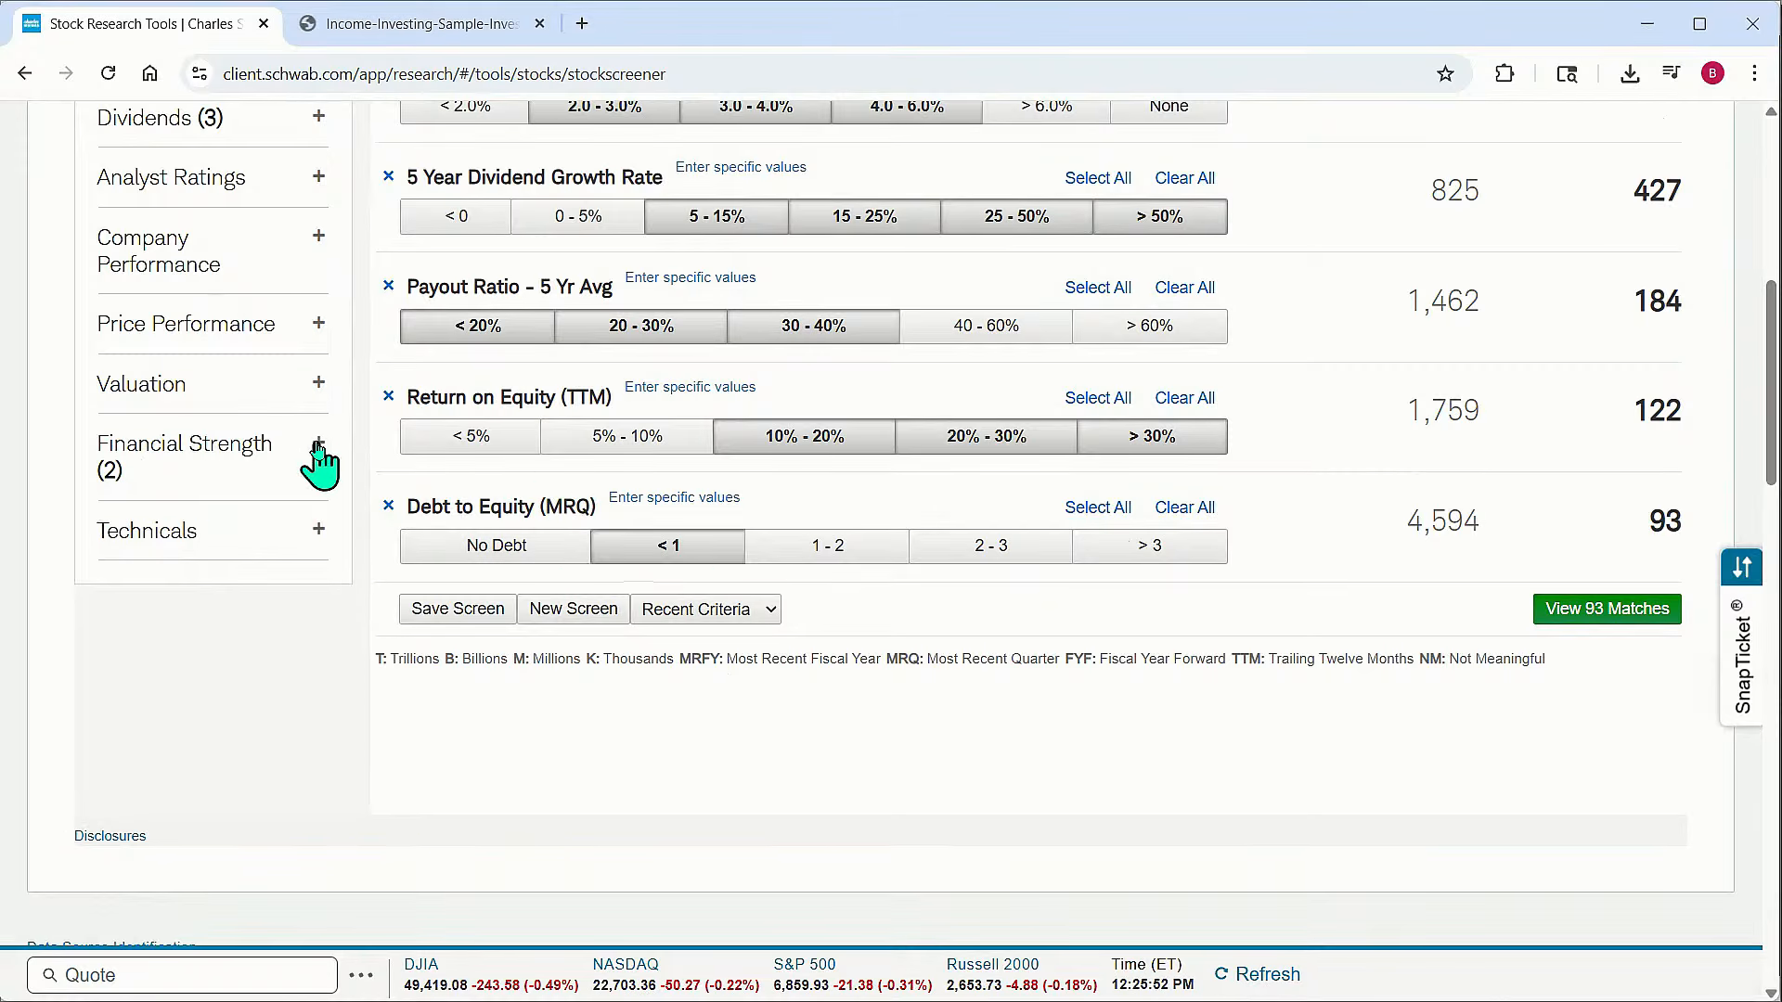
Add Price/Earnings (TTM) from Valuation and select the 10 - 20 and 20 - 30 ranges
{"action": "left_click", "coordinate": [318, 384]}
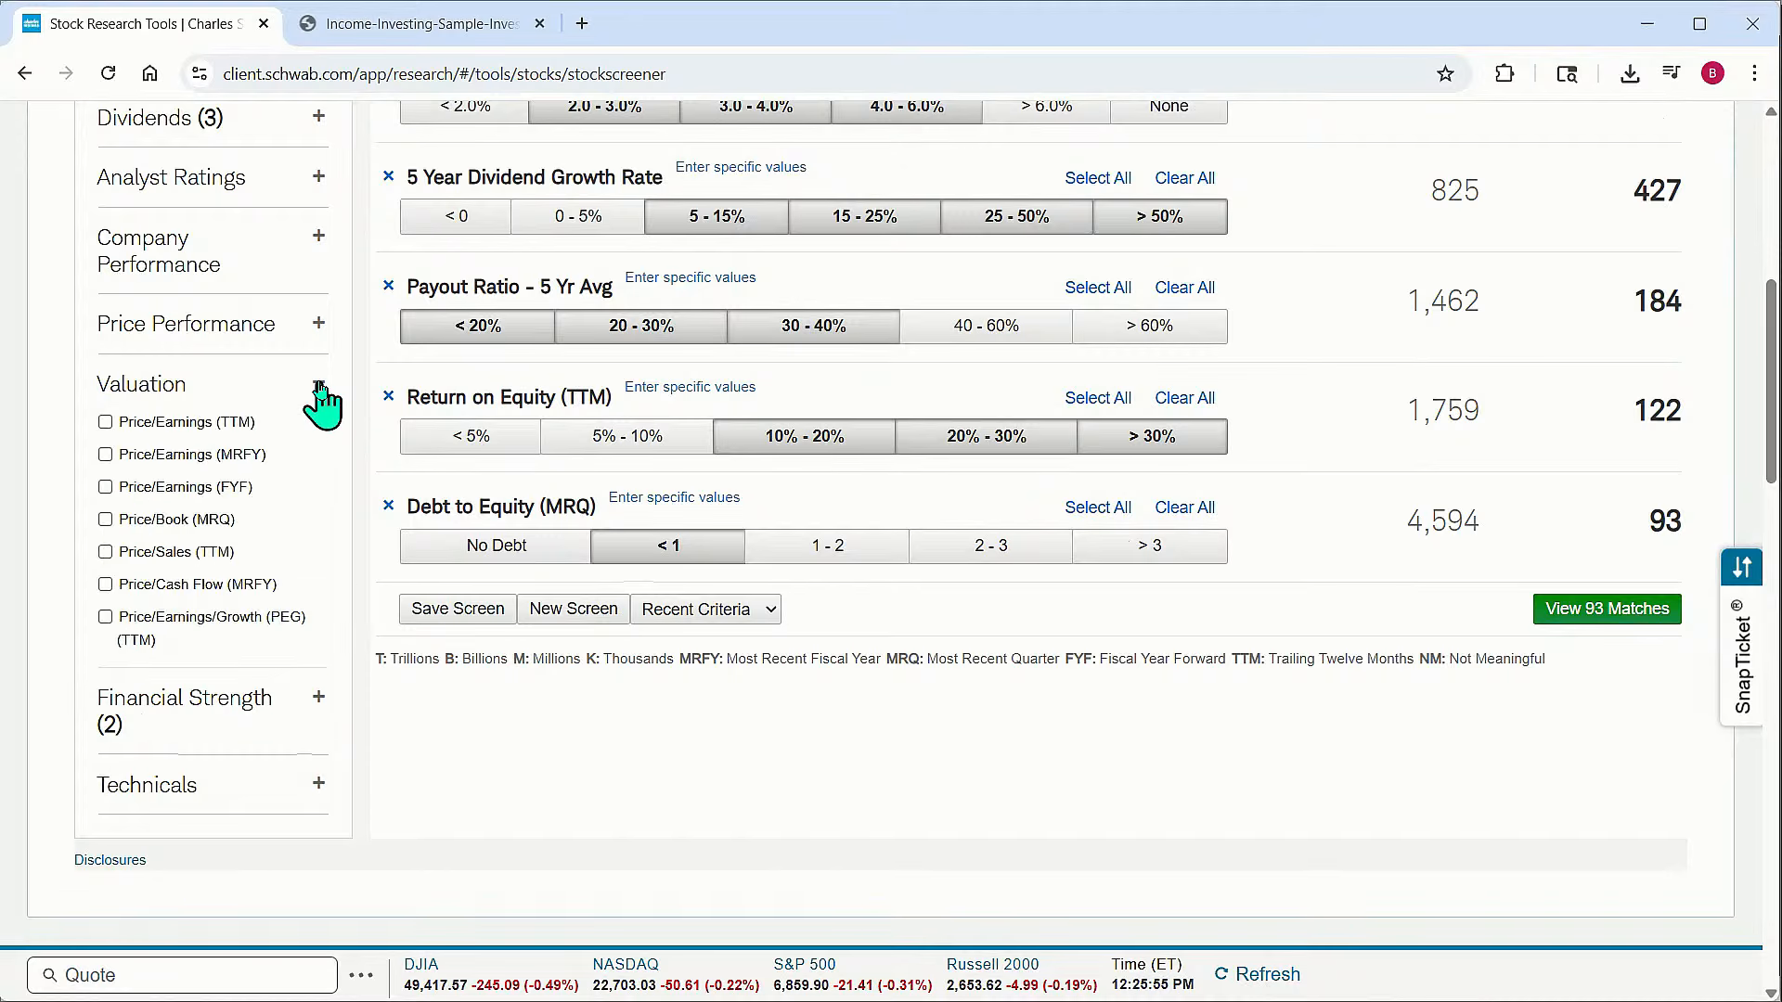
{"action": "left_click", "coordinate": [105, 422]}
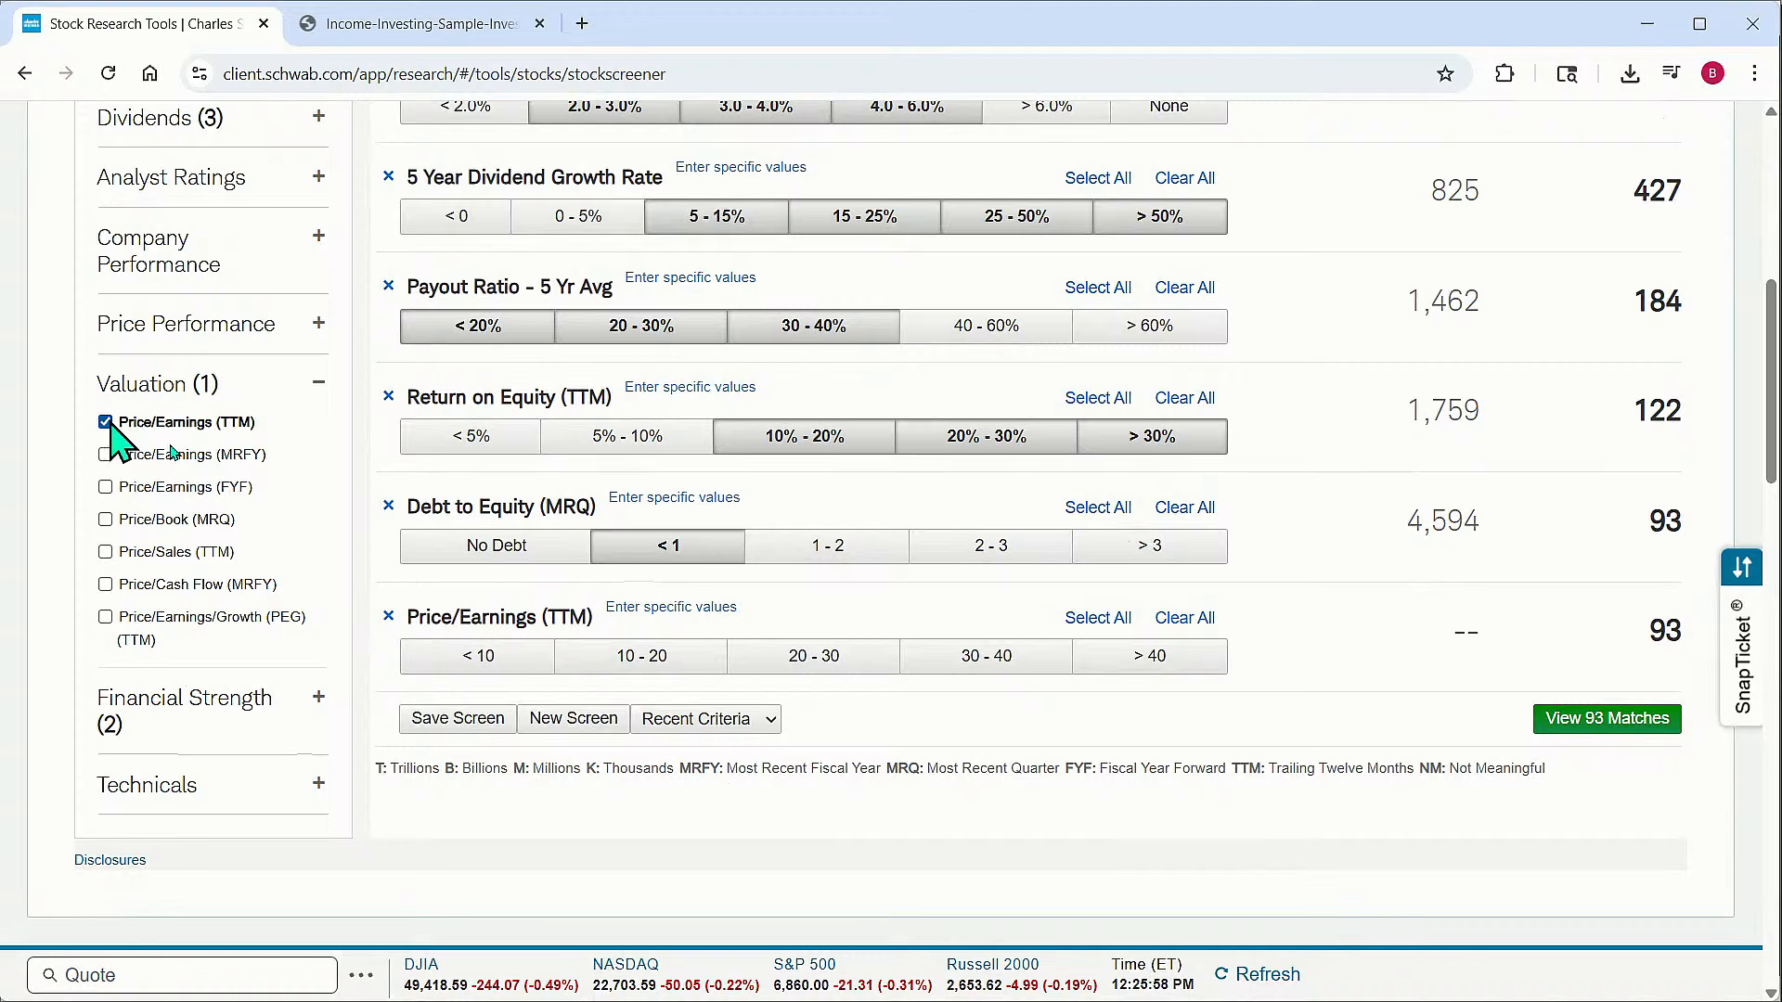
{"action": "left_click", "coordinate": [661, 655]}
{"action": "left_click", "coordinate": [807, 655]}
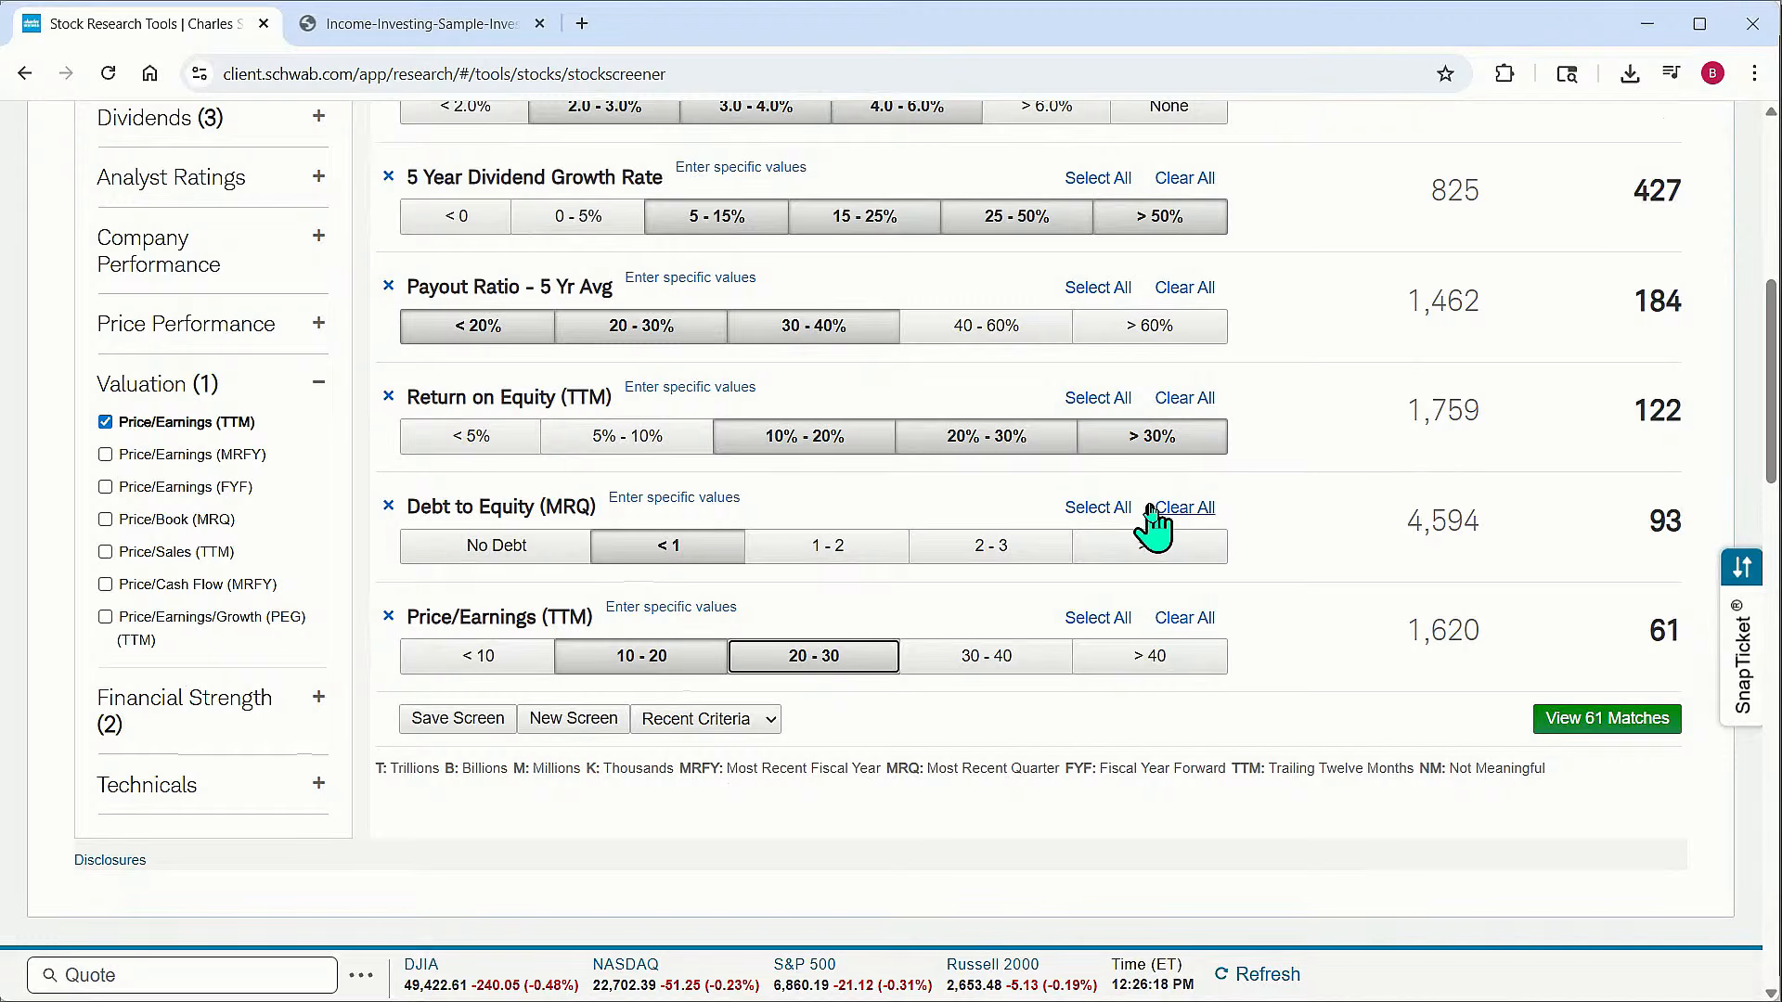
Display the screen's matching stocks and scroll through the results list
{"action": "left_click", "coordinate": [1604, 726]}
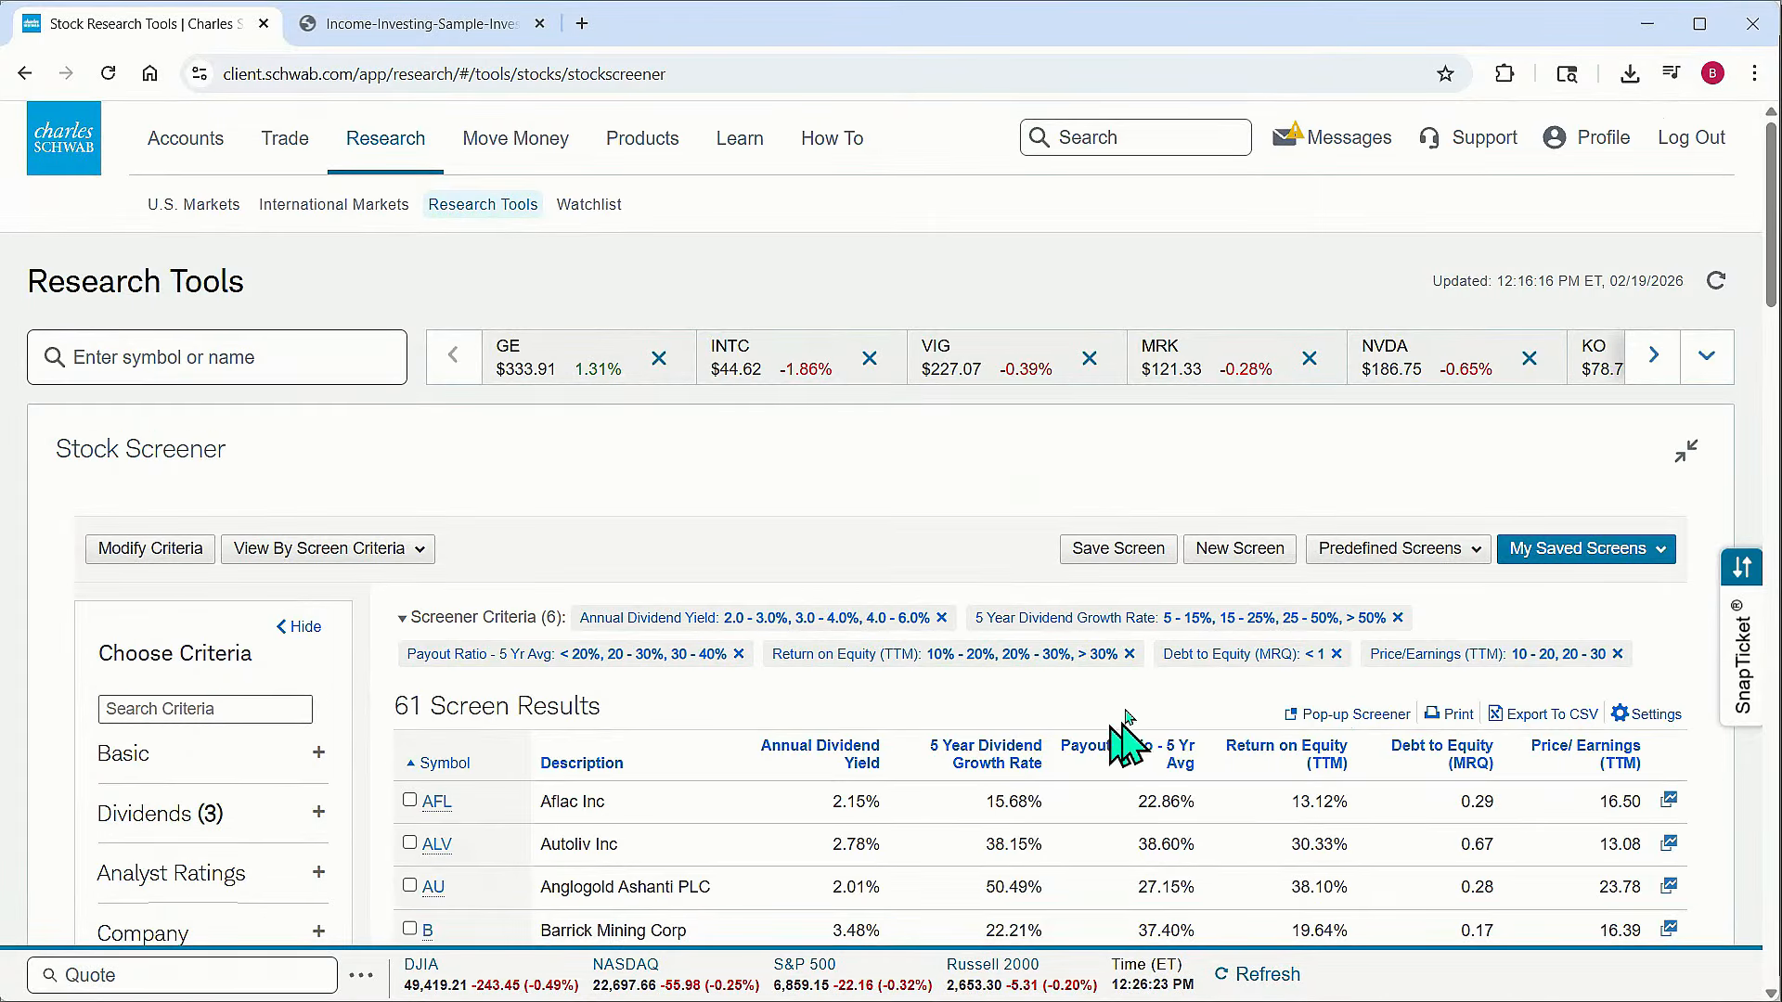
{"action": "scroll", "coordinate": [1132, 756], "scroll_direction": "down", "scroll_amount": 15}
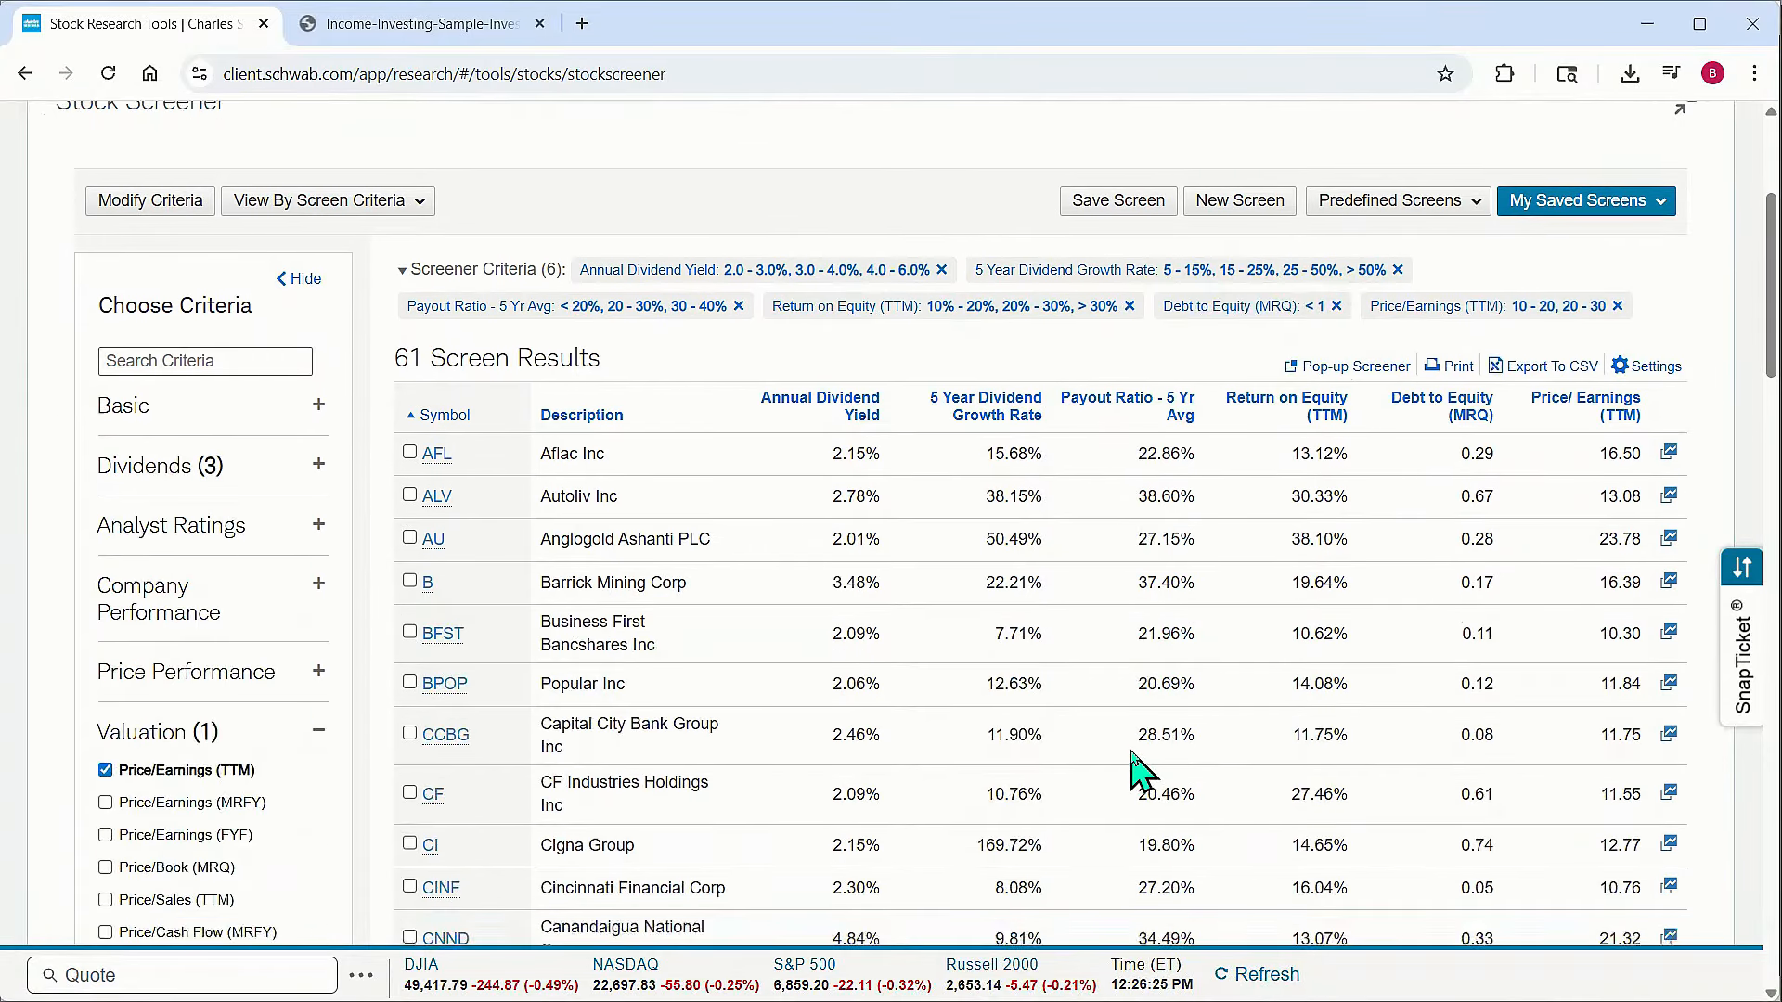
{"action": "scroll", "coordinate": [1137, 761], "scroll_direction": "up", "scroll_amount": 8}
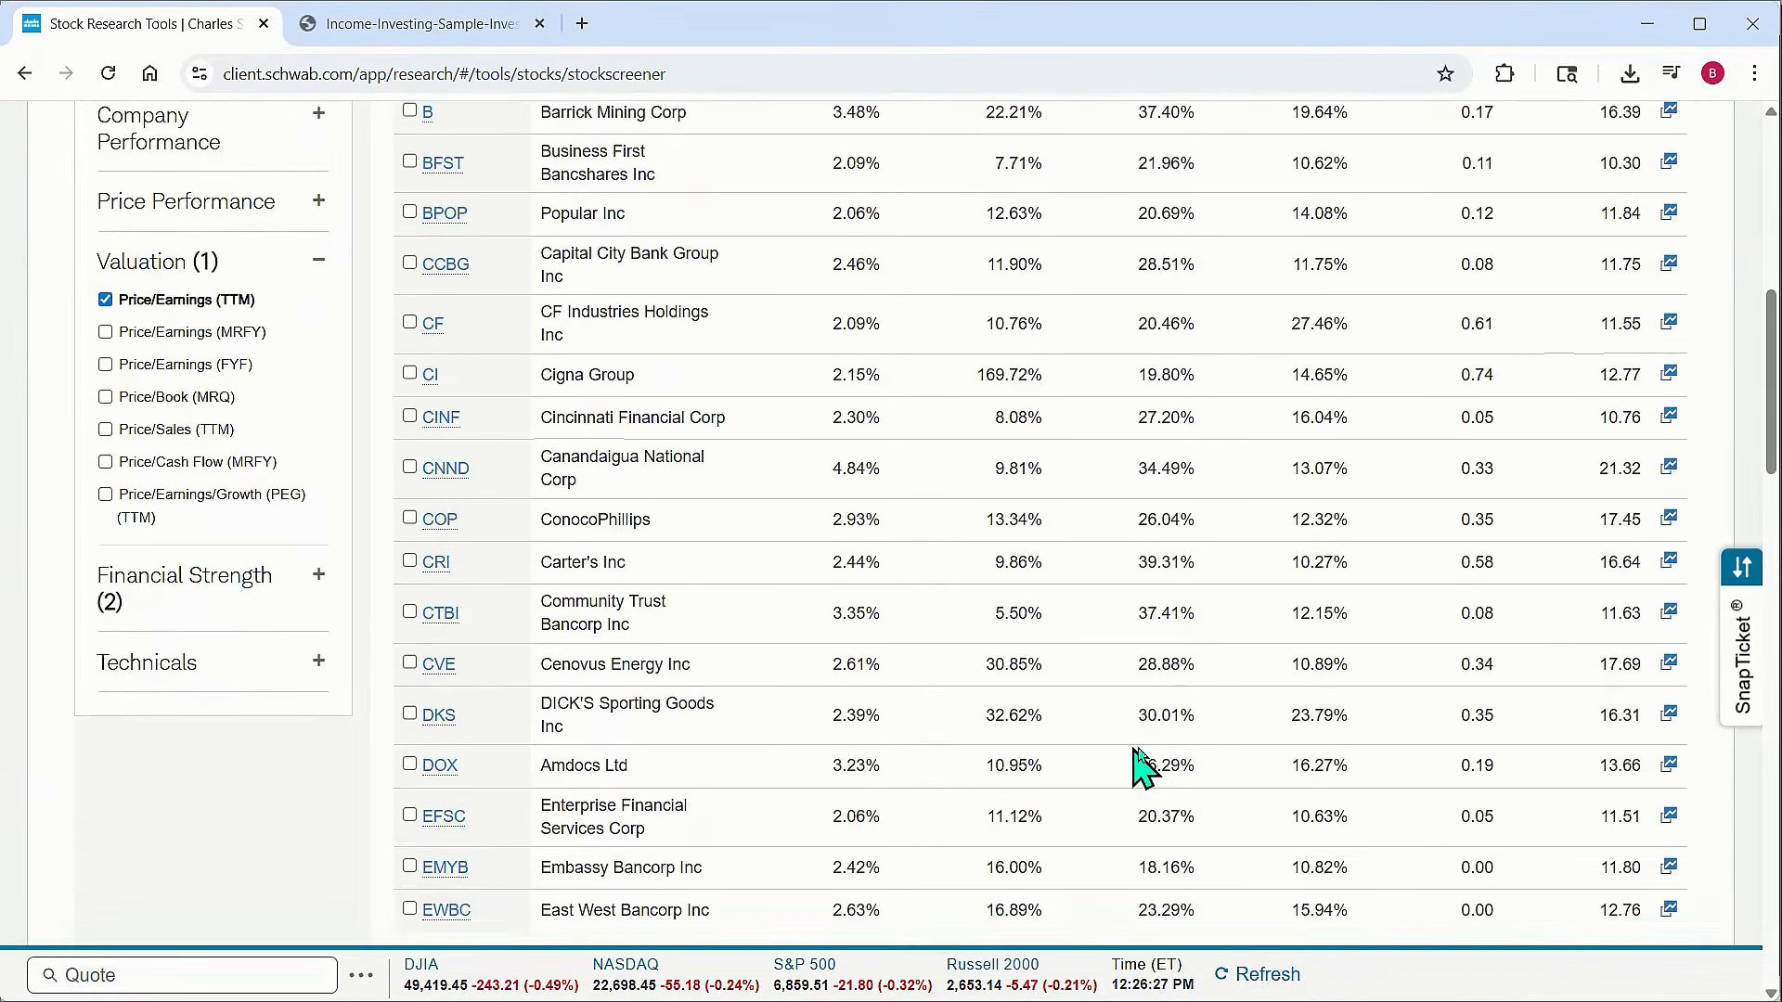
{"action": "scroll", "coordinate": [1145, 767], "scroll_direction": "down", "scroll_amount": 5}
{"action": "scroll", "coordinate": [1160, 473], "scroll_direction": "up", "scroll_amount": 15}
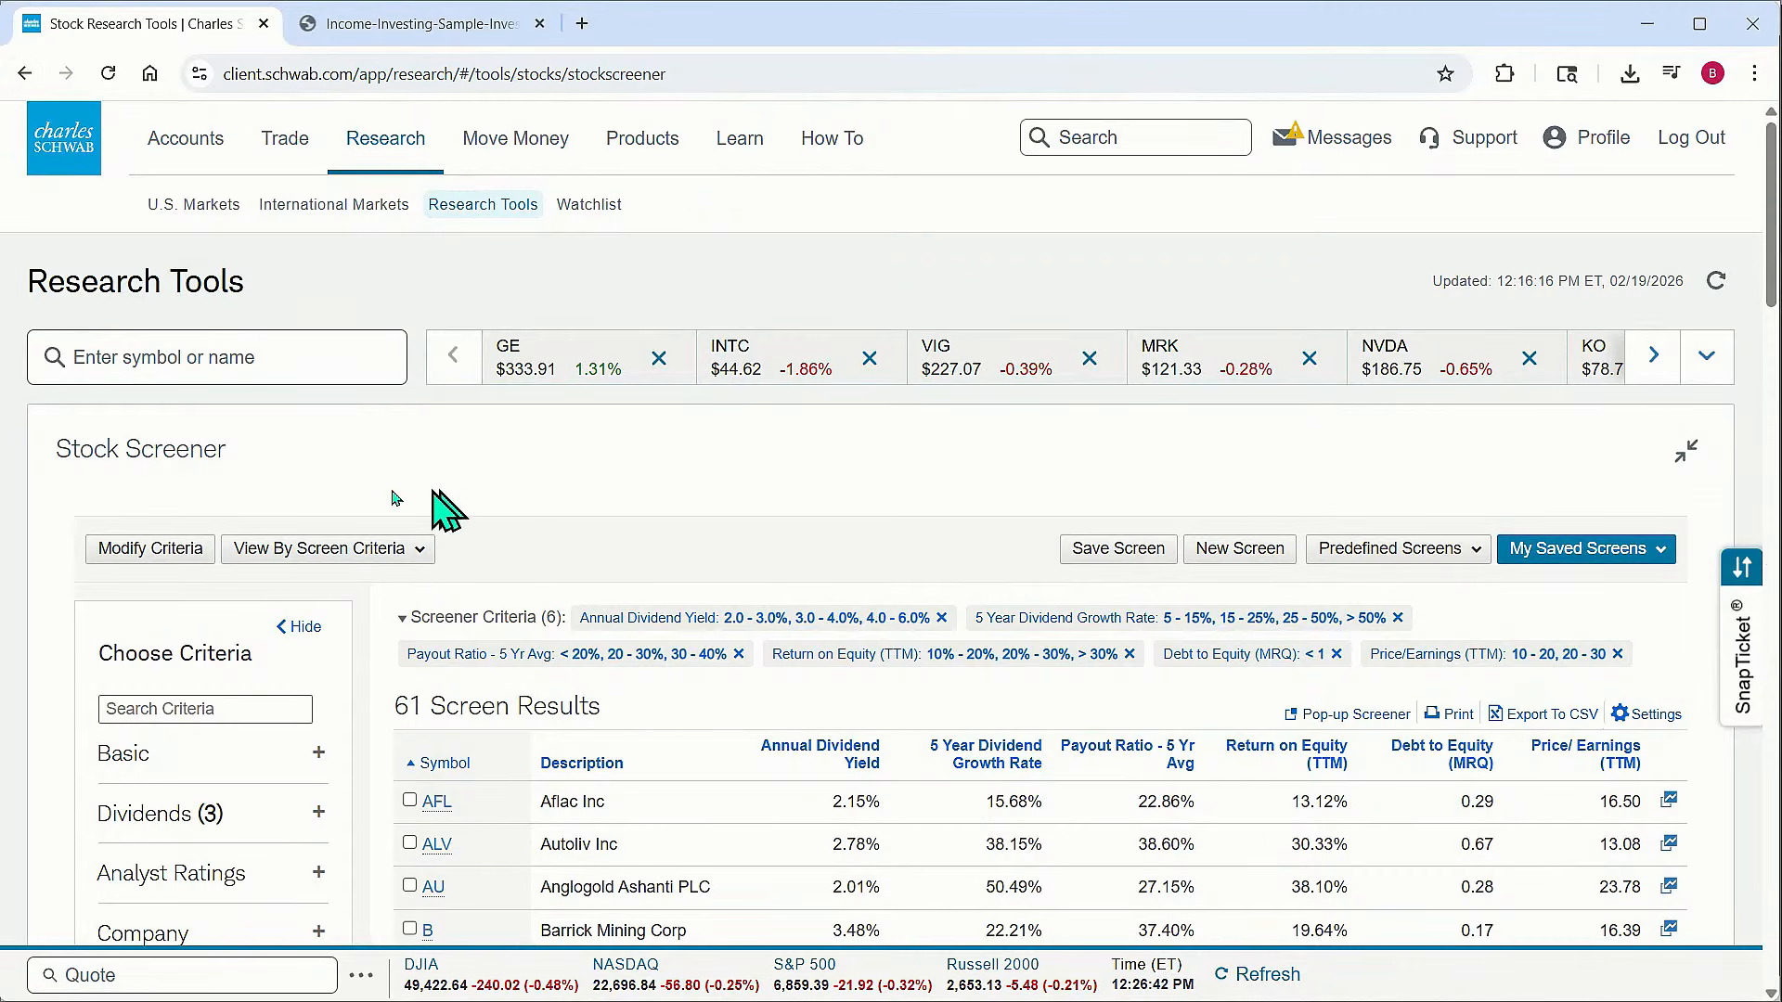
Reopen the screen criteria to review the selections, then display the matching results again
{"action": "left_click", "coordinate": [150, 548]}
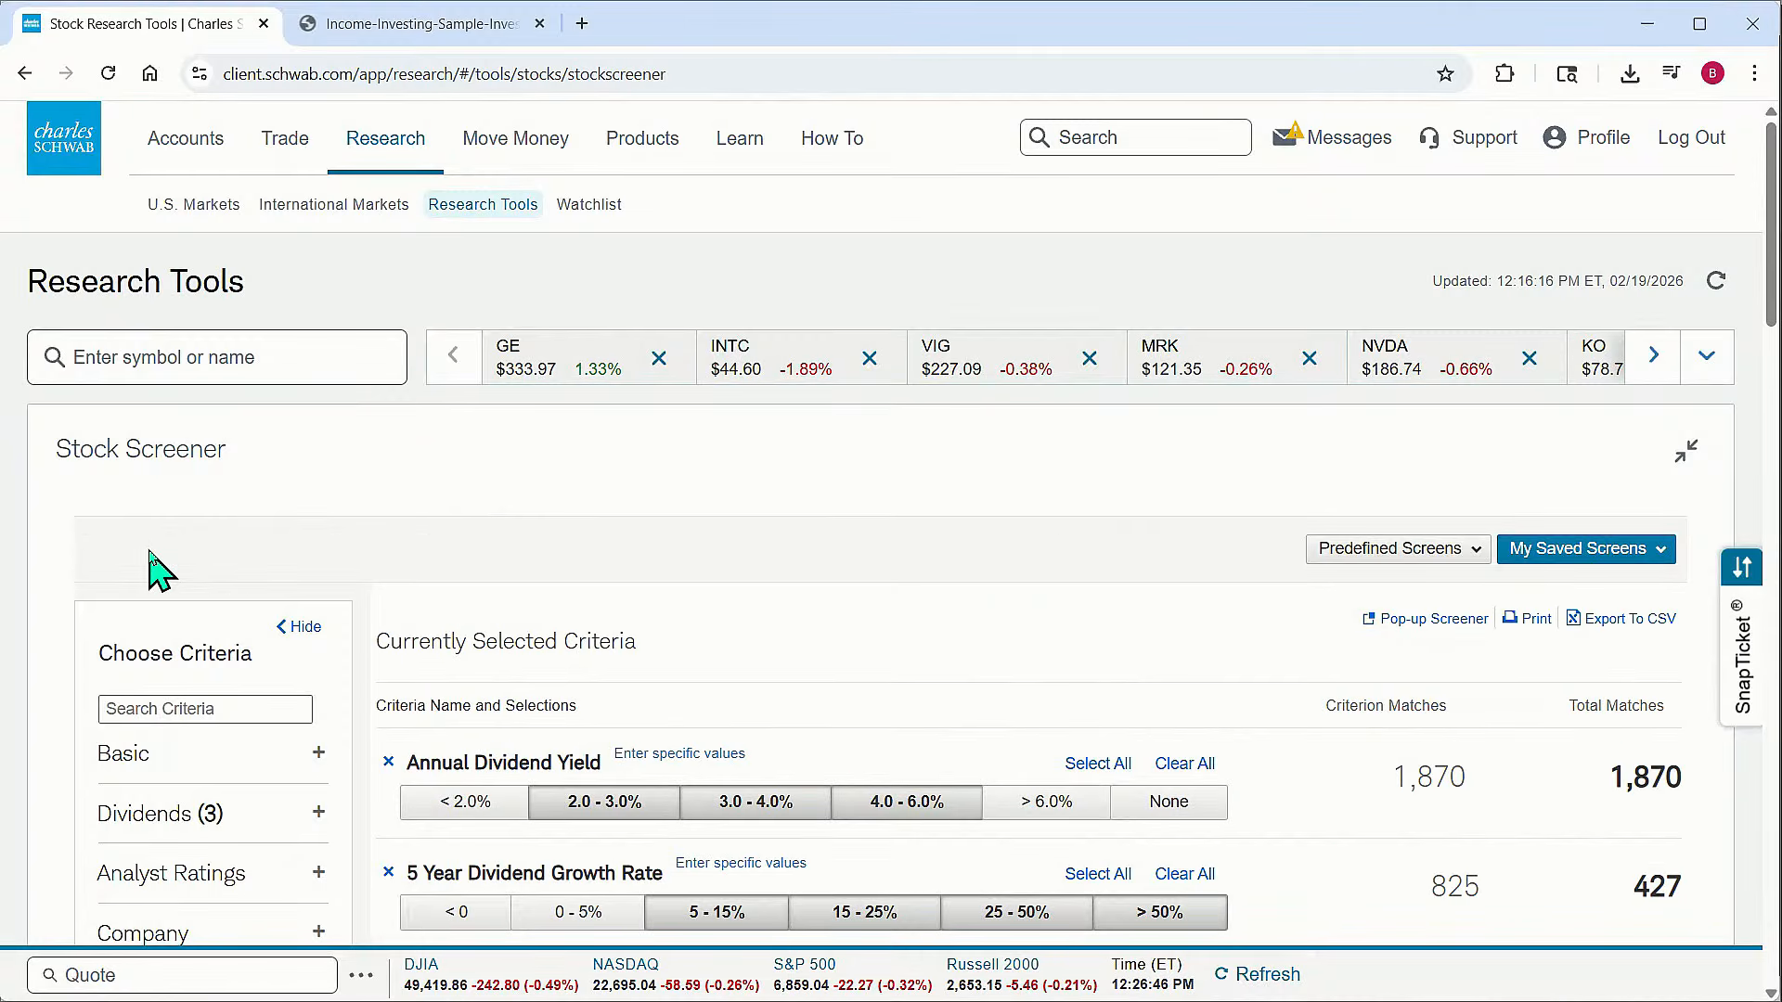
{"action": "scroll", "coordinate": [855, 557], "scroll_direction": "down", "scroll_amount": 3}
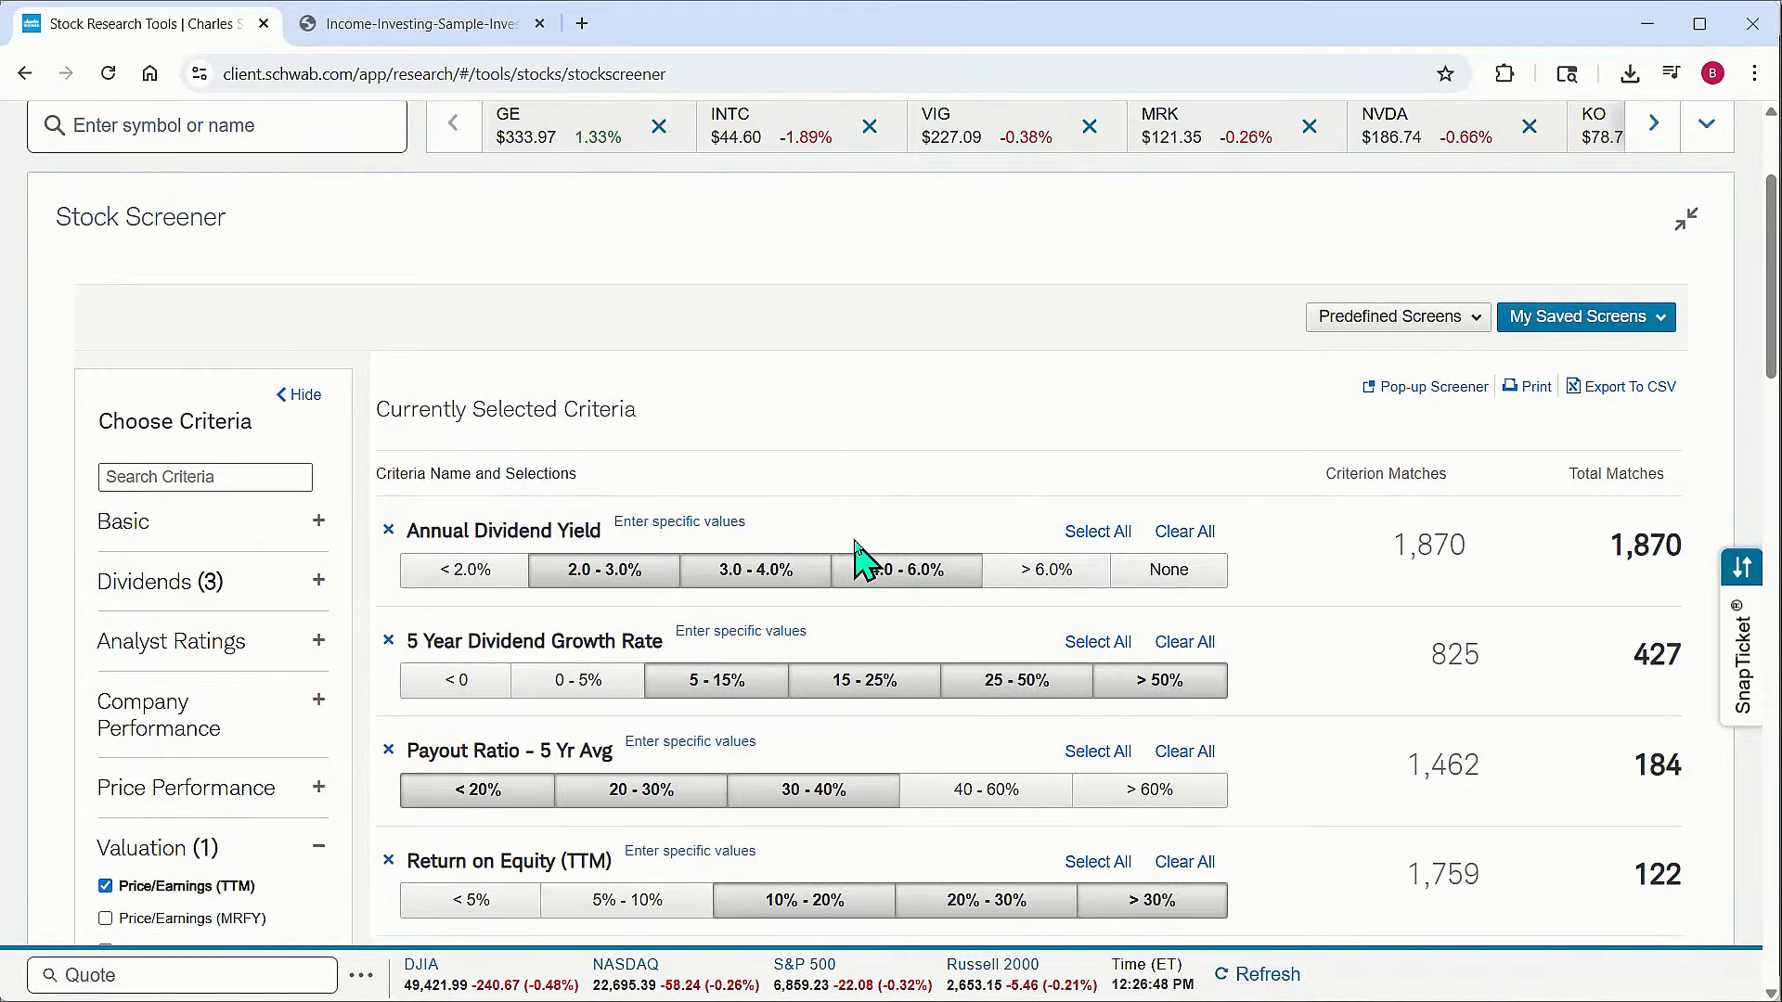
{"action": "scroll", "coordinate": [886, 575], "scroll_direction": "down", "scroll_amount": 3}
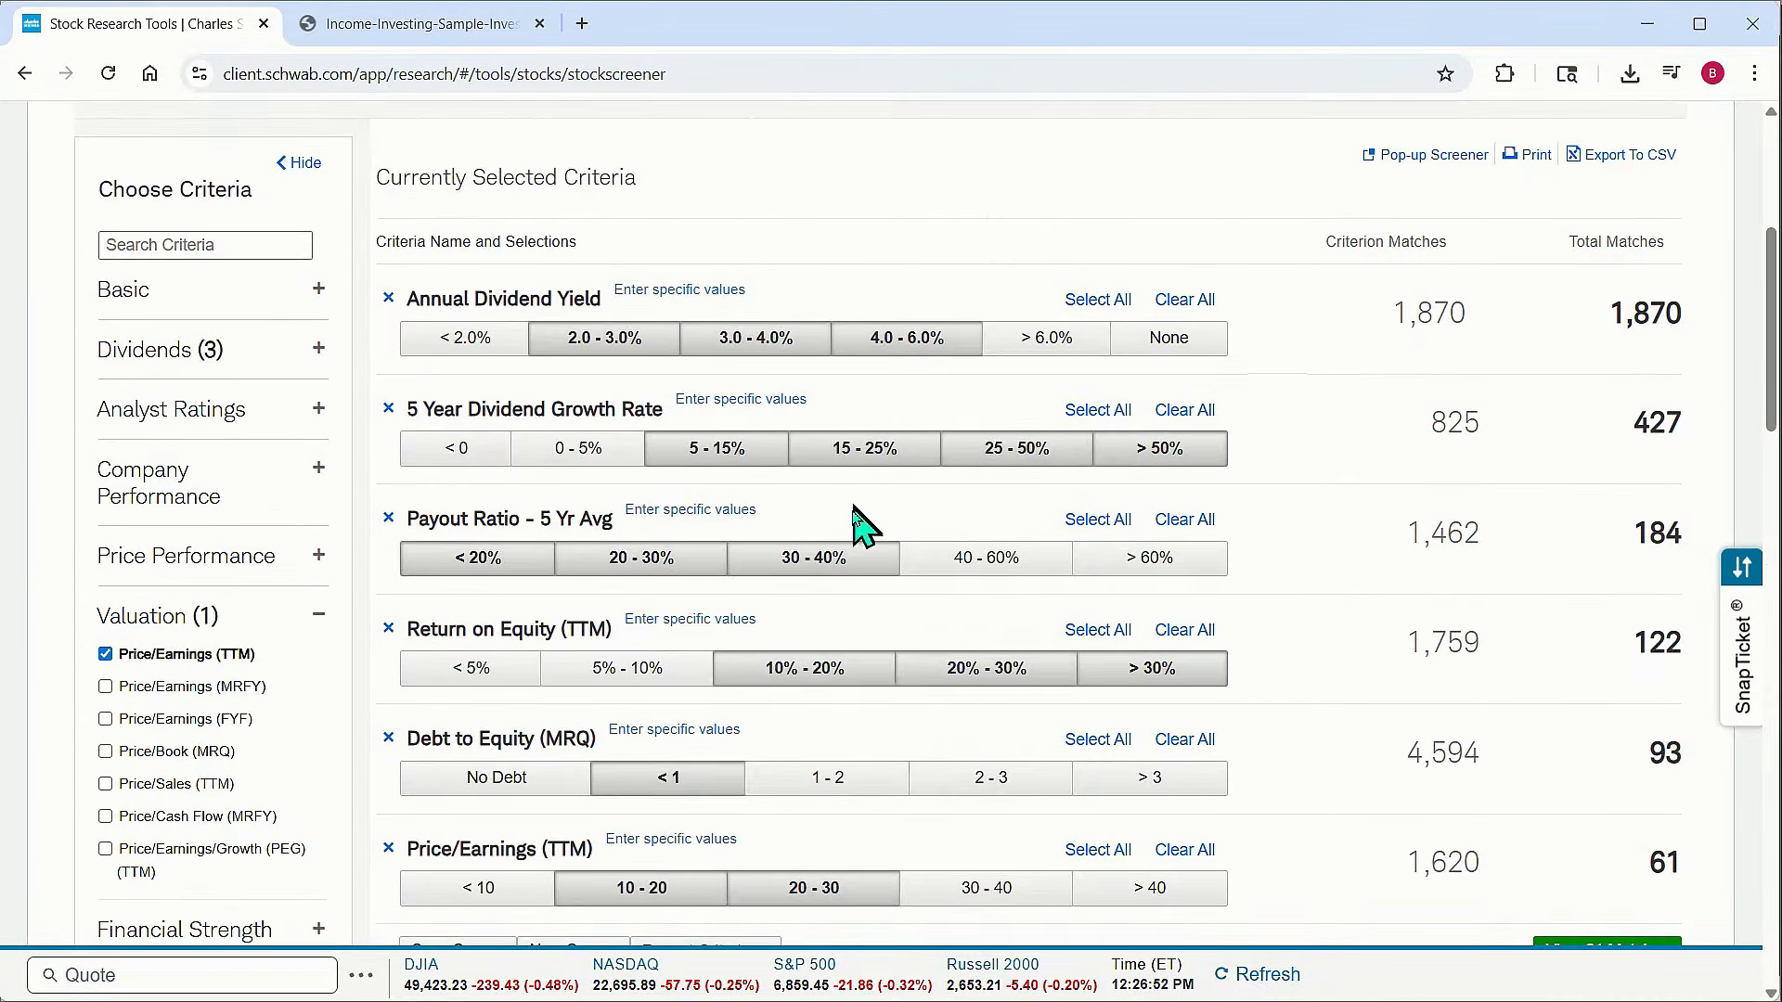
{"action": "scroll", "coordinate": [938, 585], "scroll_direction": "up", "scroll_amount": 2}
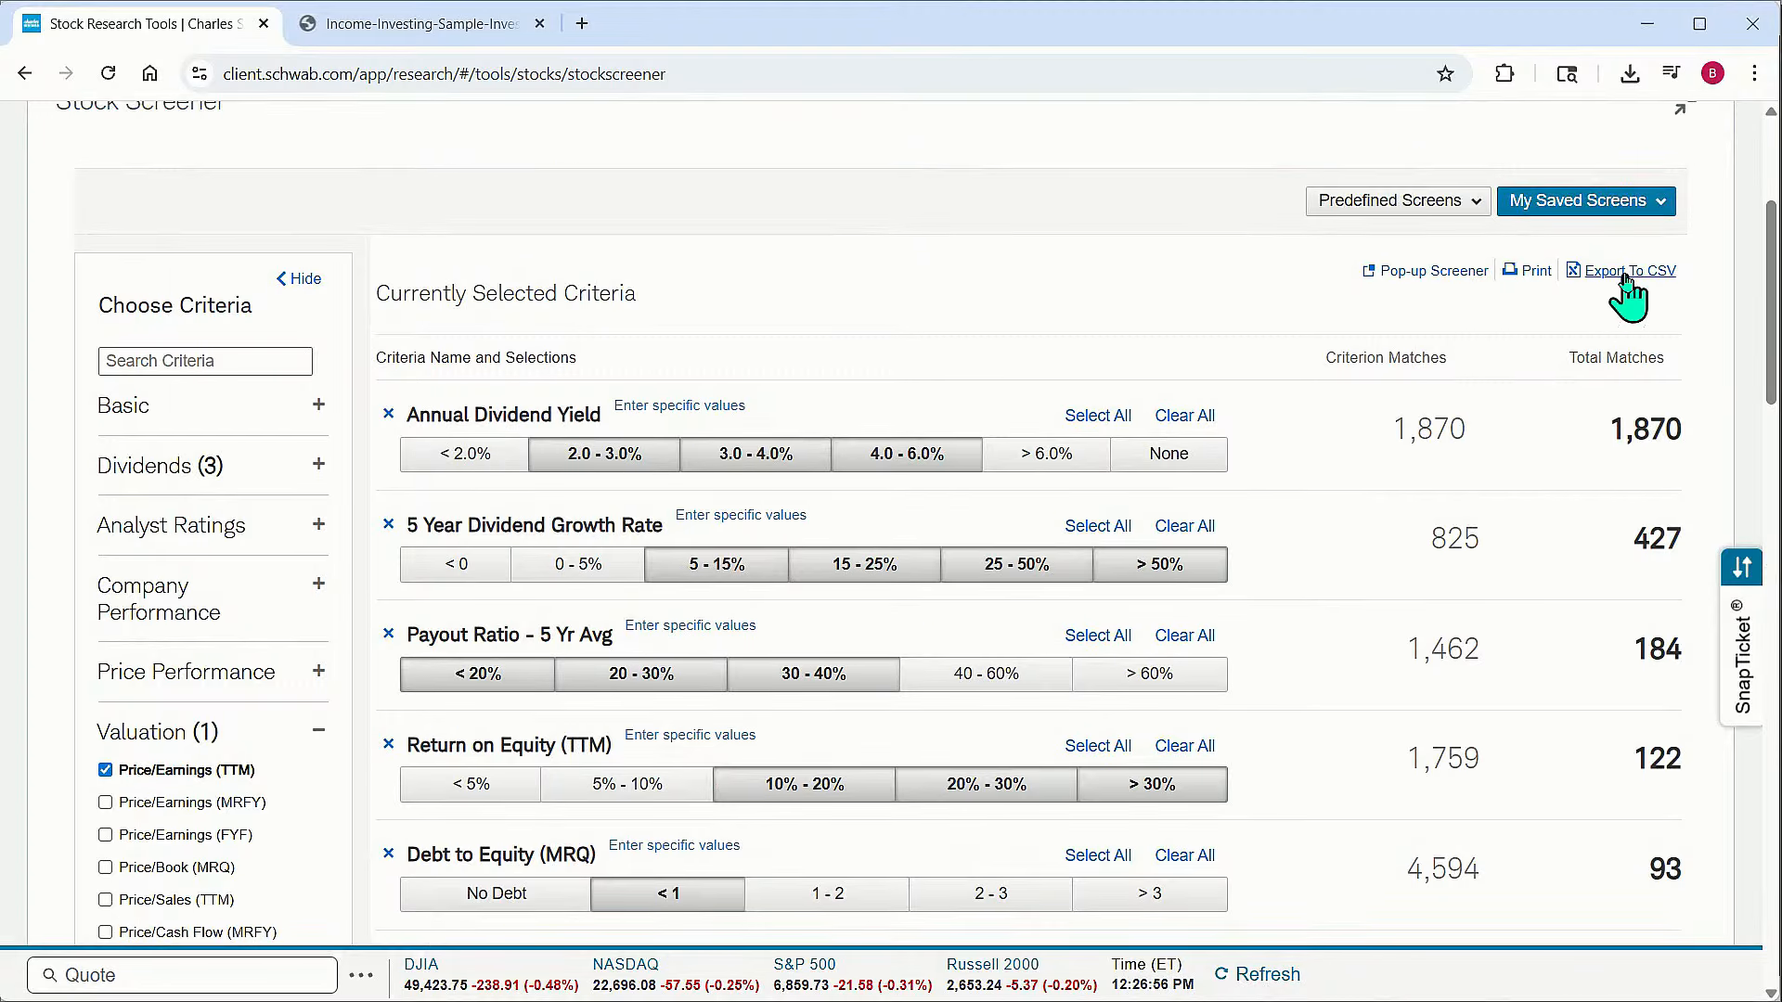
{"action": "scroll", "coordinate": [1068, 547], "scroll_direction": "down", "scroll_amount": 8}
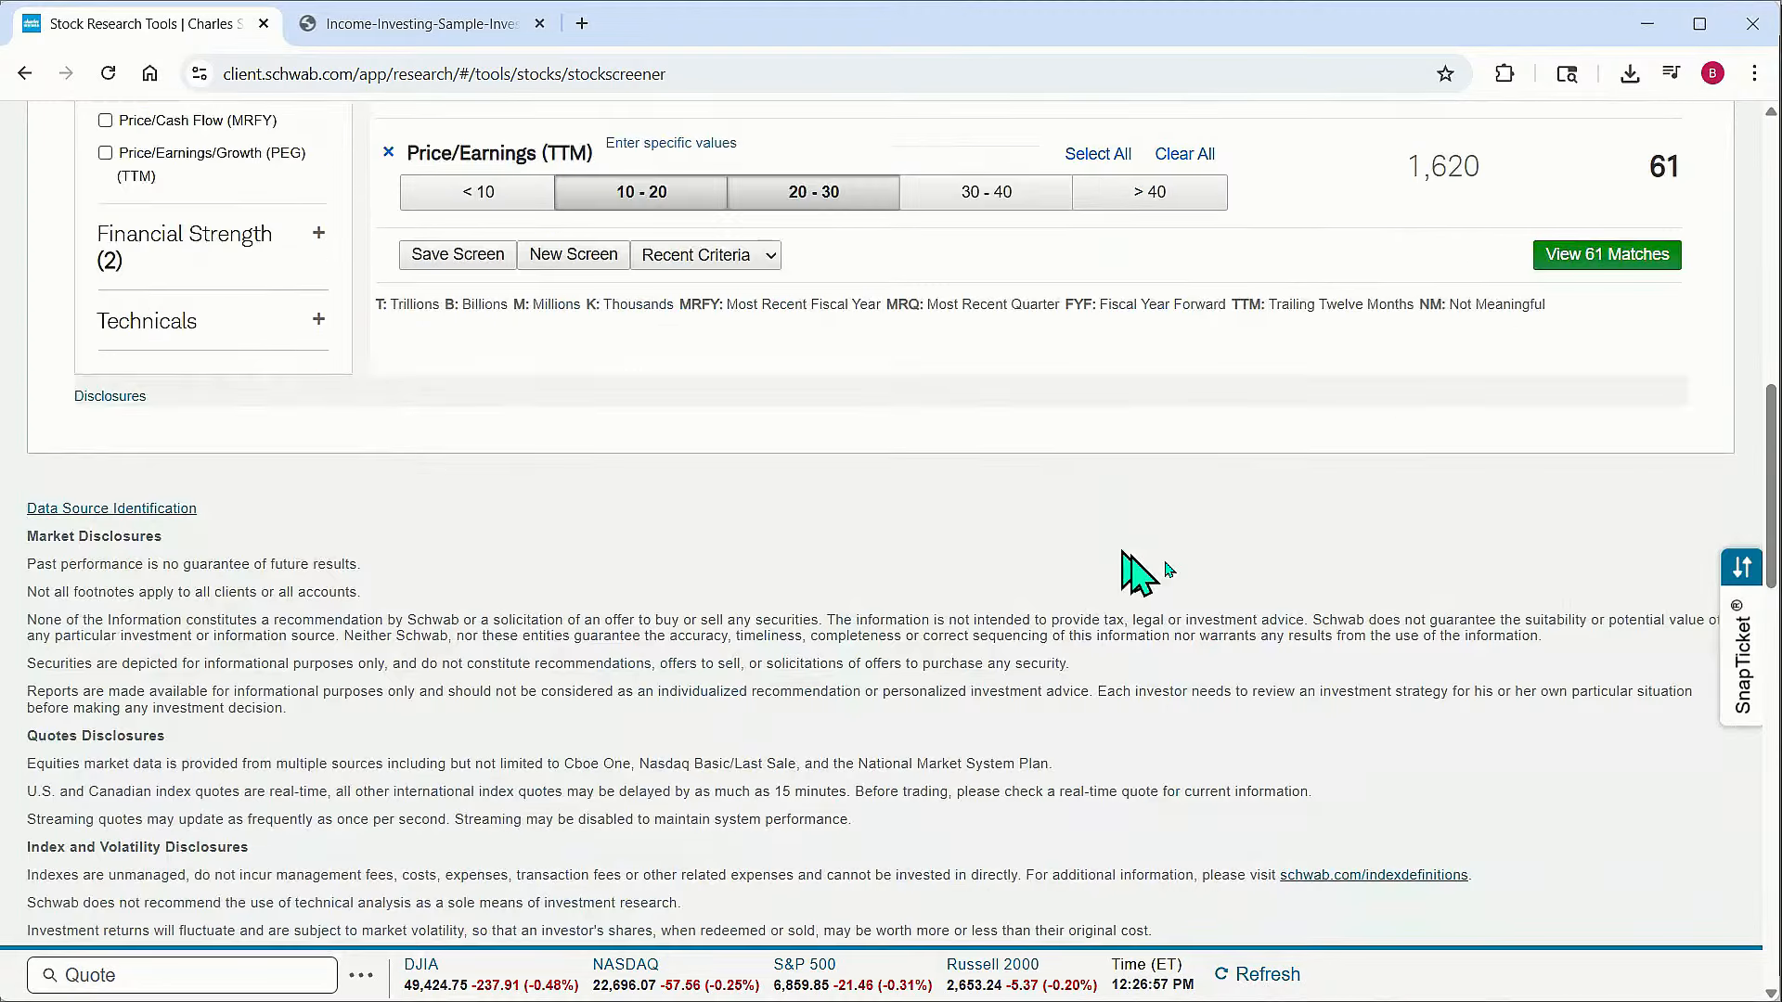
{"action": "left_click", "coordinate": [1636, 264]}
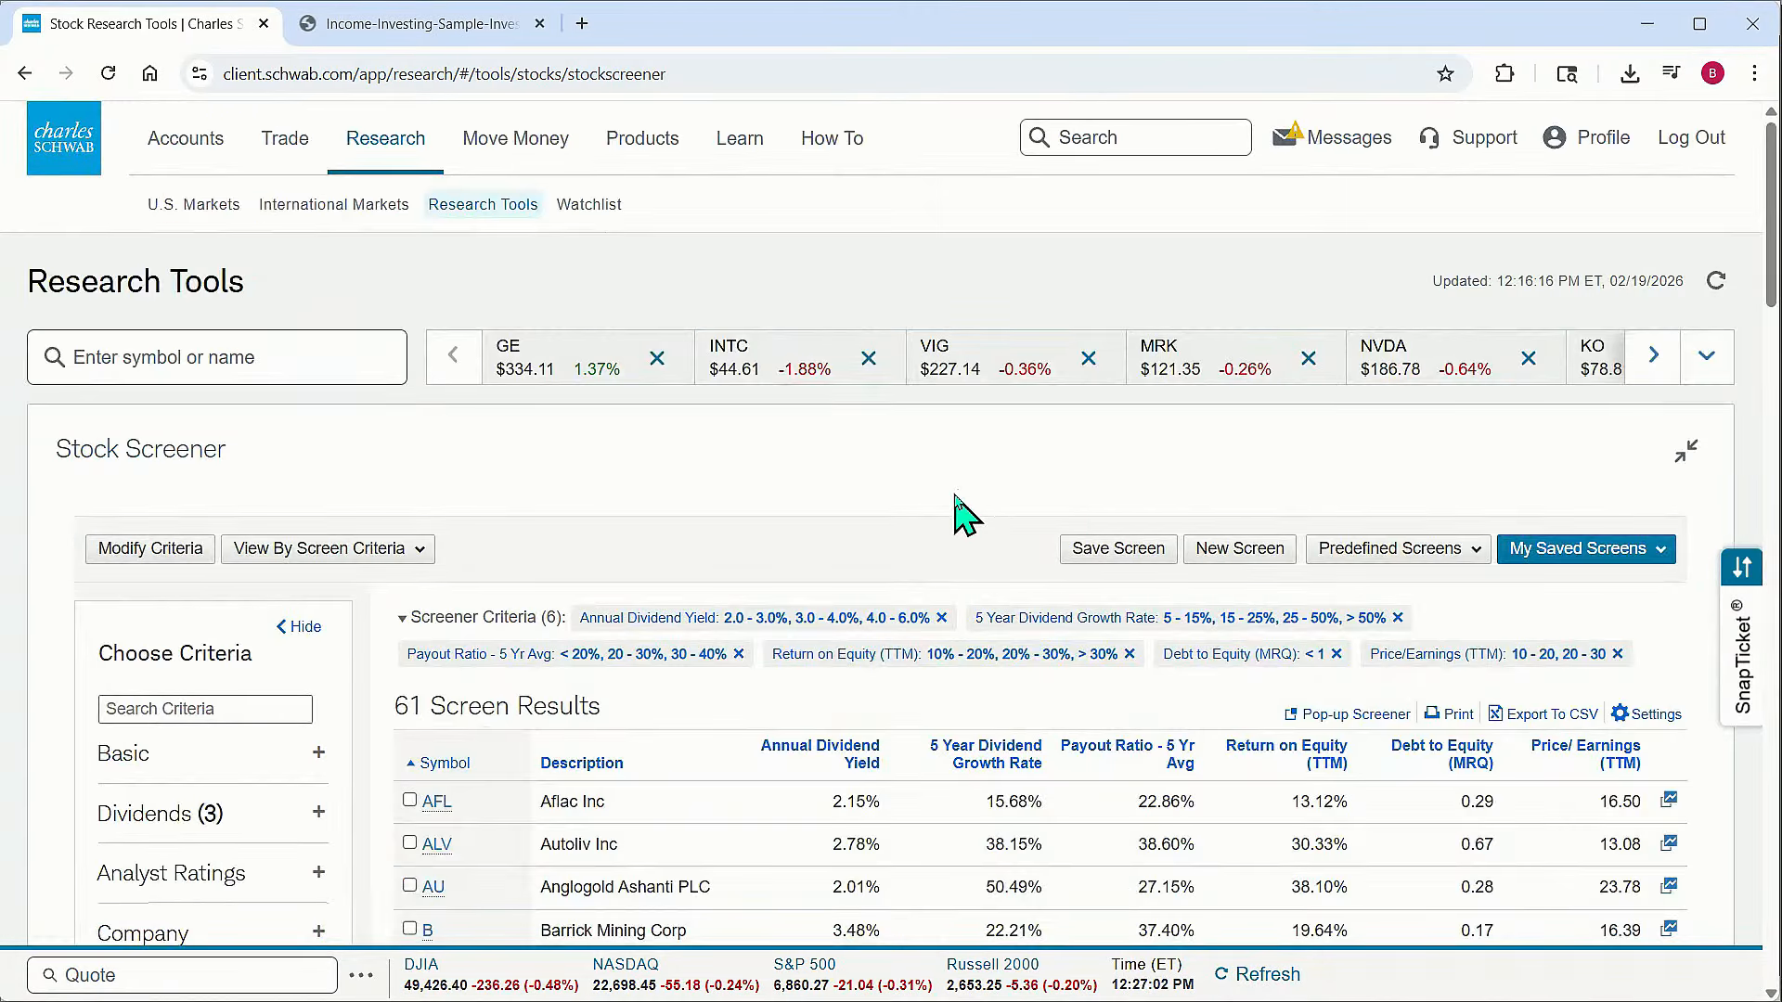
{"action": "scroll", "coordinate": [961, 505], "scroll_direction": "down", "scroll_amount": 1}
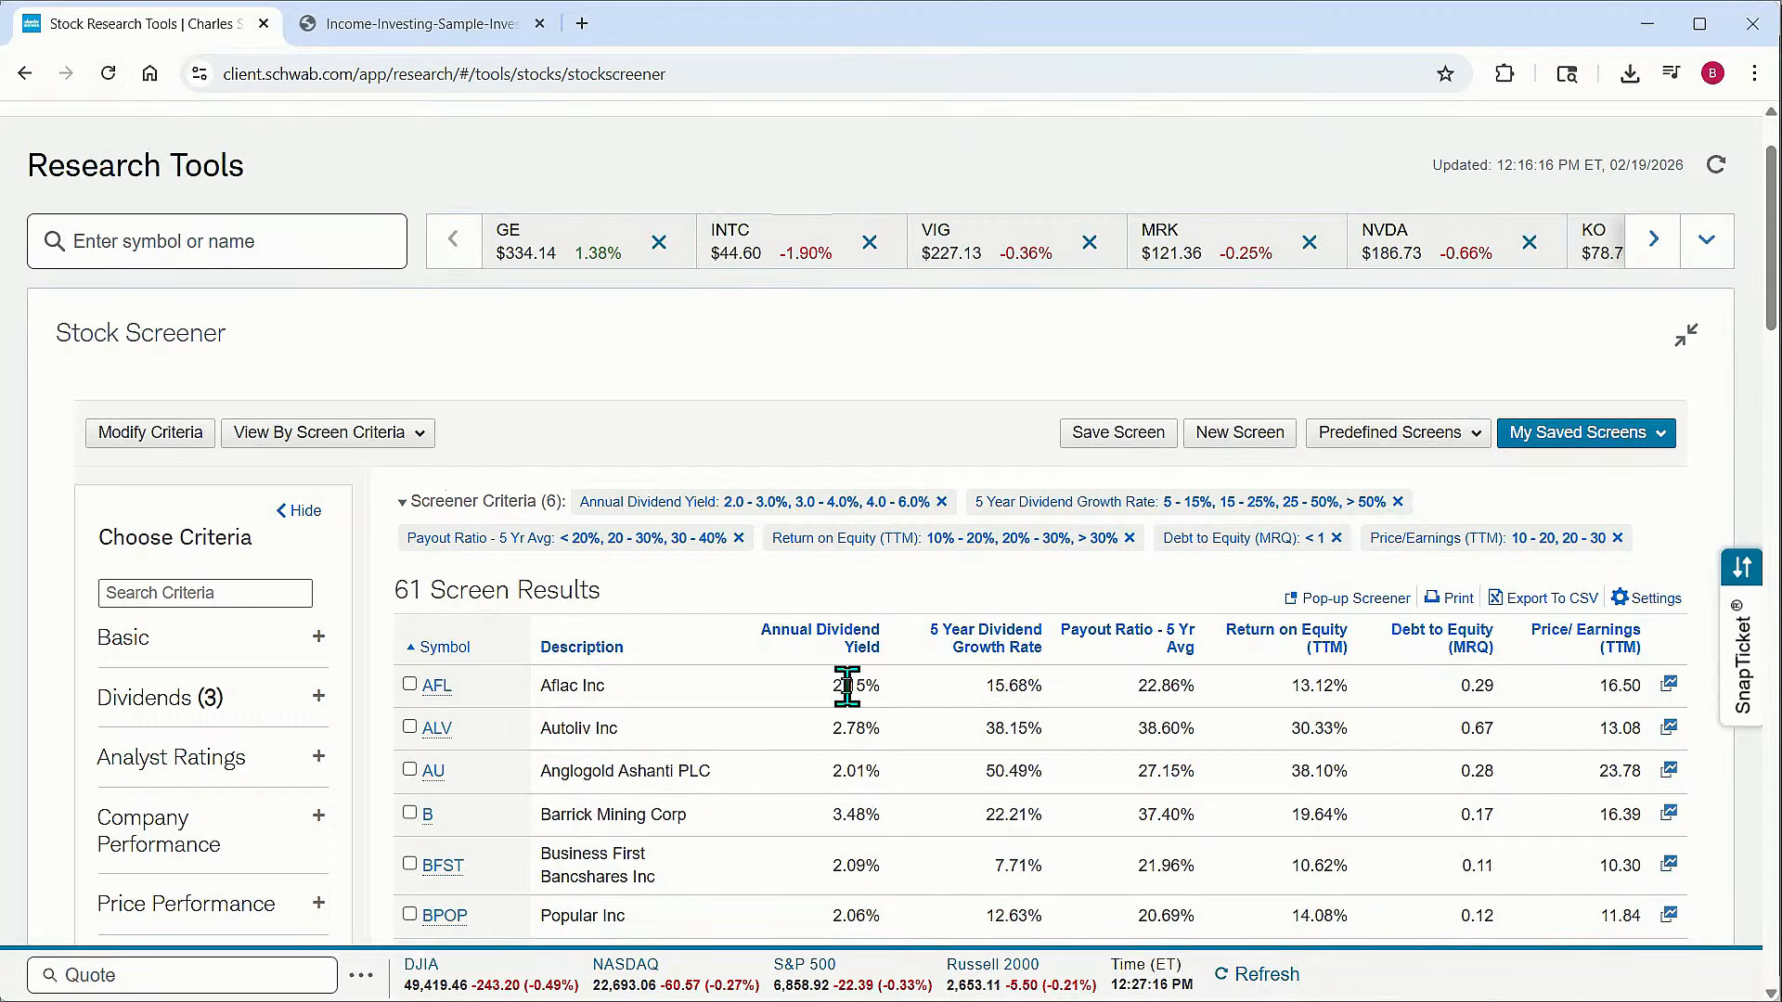
Reopen the criteria and set Debt to Equity (MRQ) to specific values between 0 and .40
{"action": "left_click", "coordinate": [151, 433]}
{"action": "scroll", "coordinate": [891, 575], "scroll_direction": "down", "scroll_amount": 5}
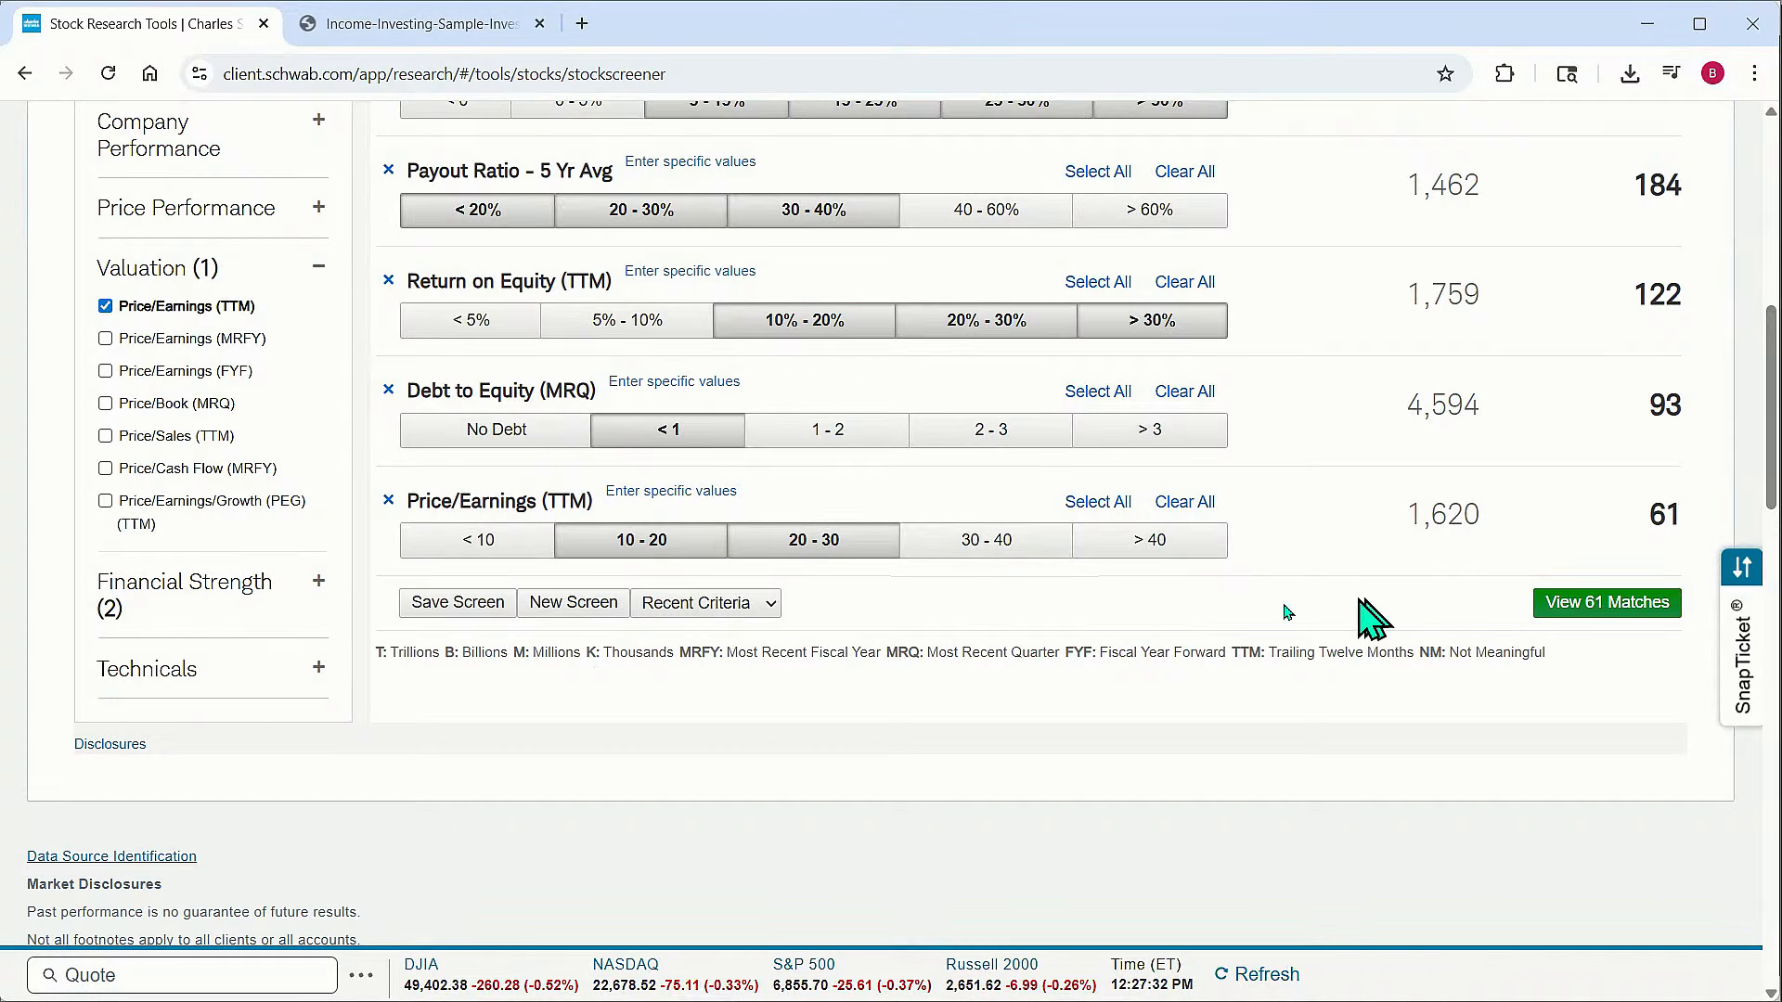
{"action": "scroll", "coordinate": [1206, 657], "scroll_direction": "up", "scroll_amount": 1}
{"action": "scroll", "coordinate": [1206, 640], "scroll_direction": "up", "scroll_amount": 1}
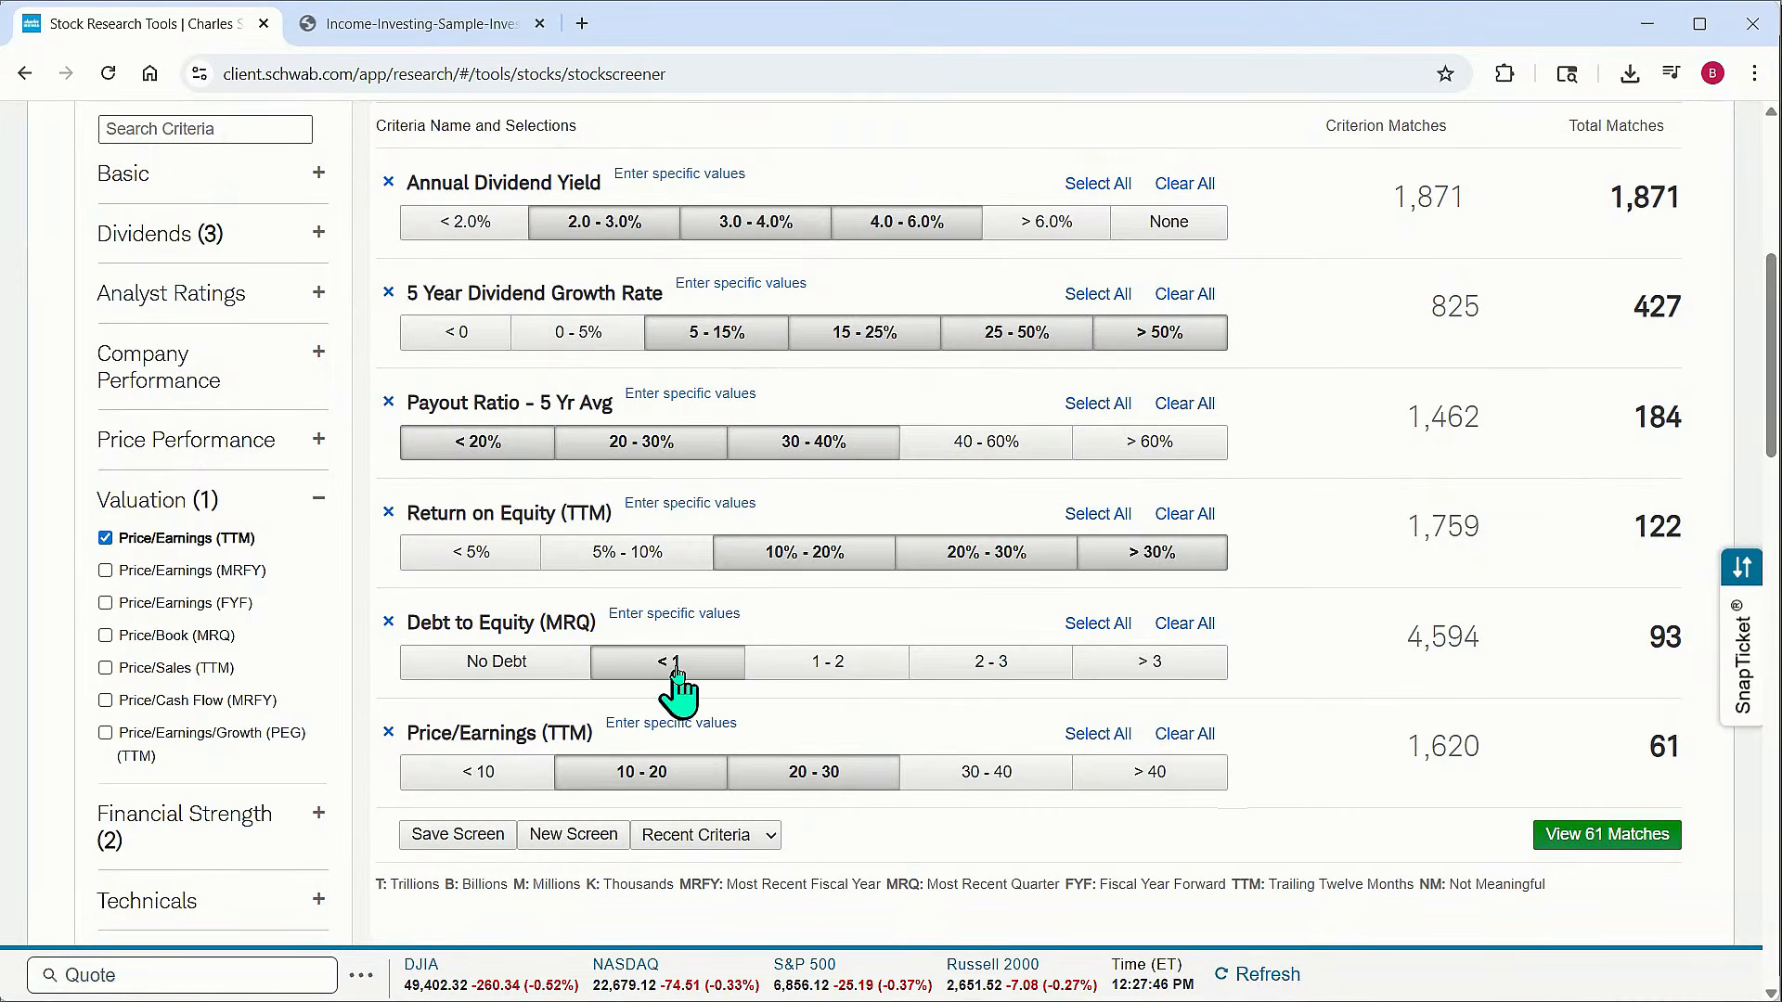
{"action": "left_click", "coordinate": [678, 614]}
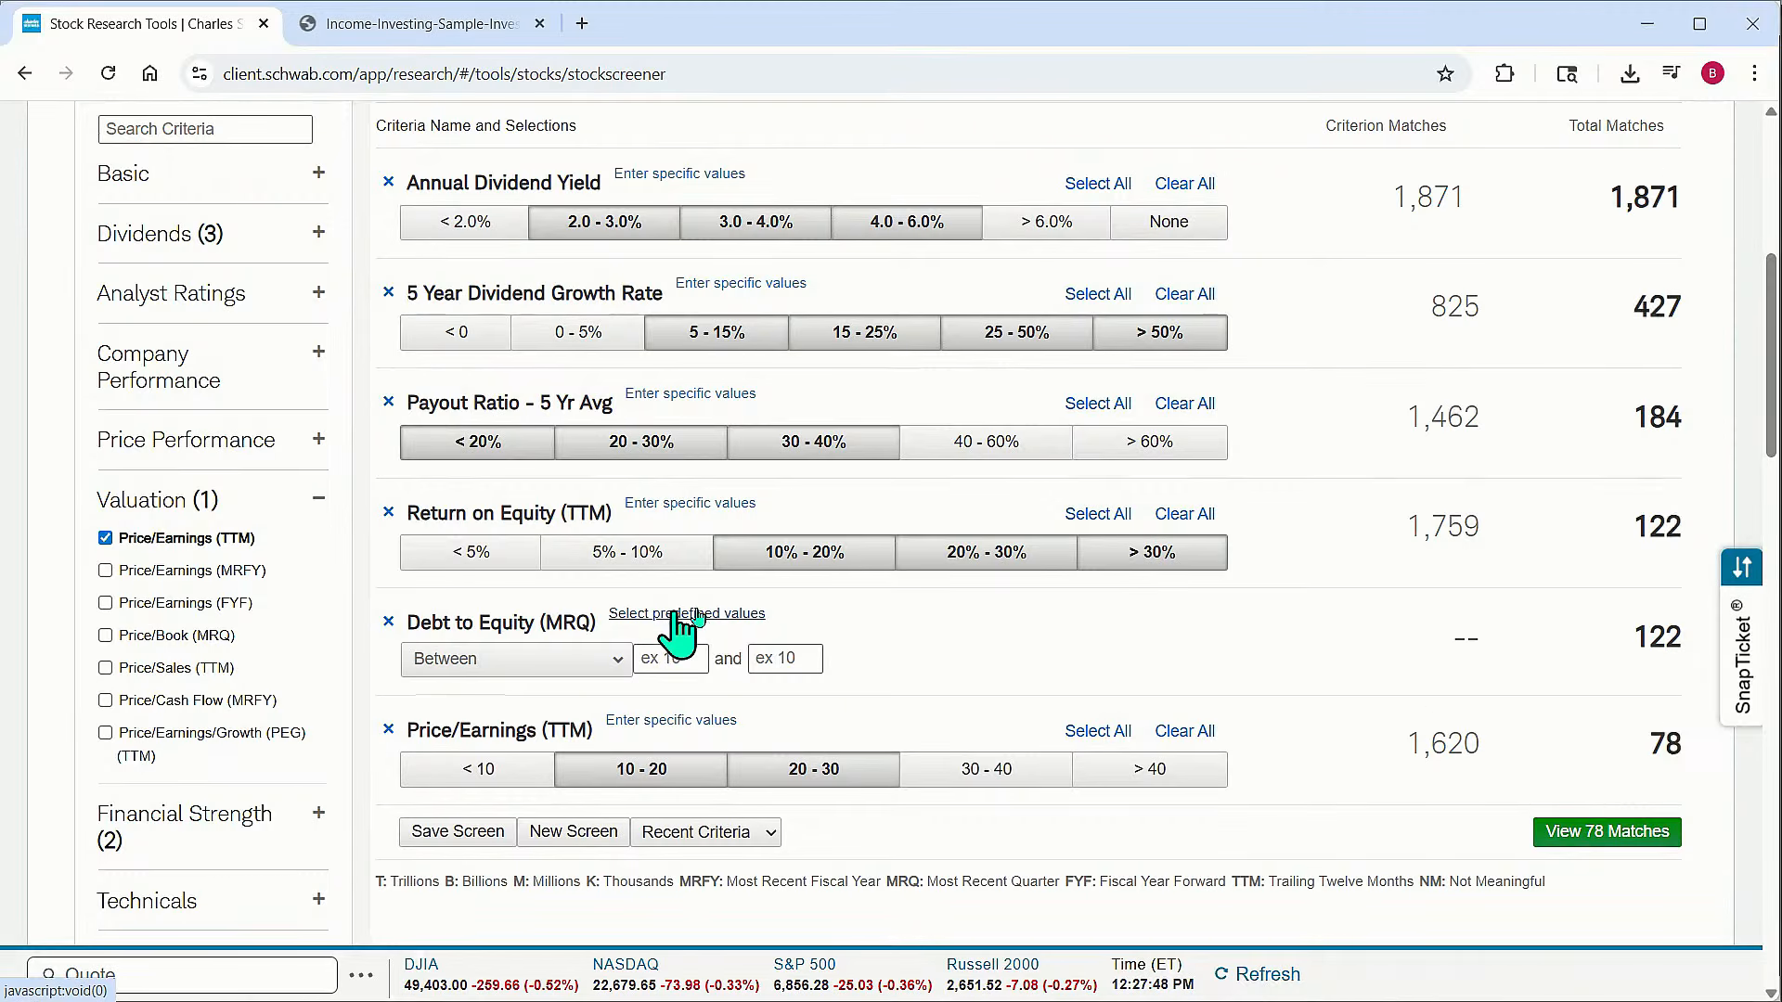
{"action": "left_click", "coordinate": [677, 659]}
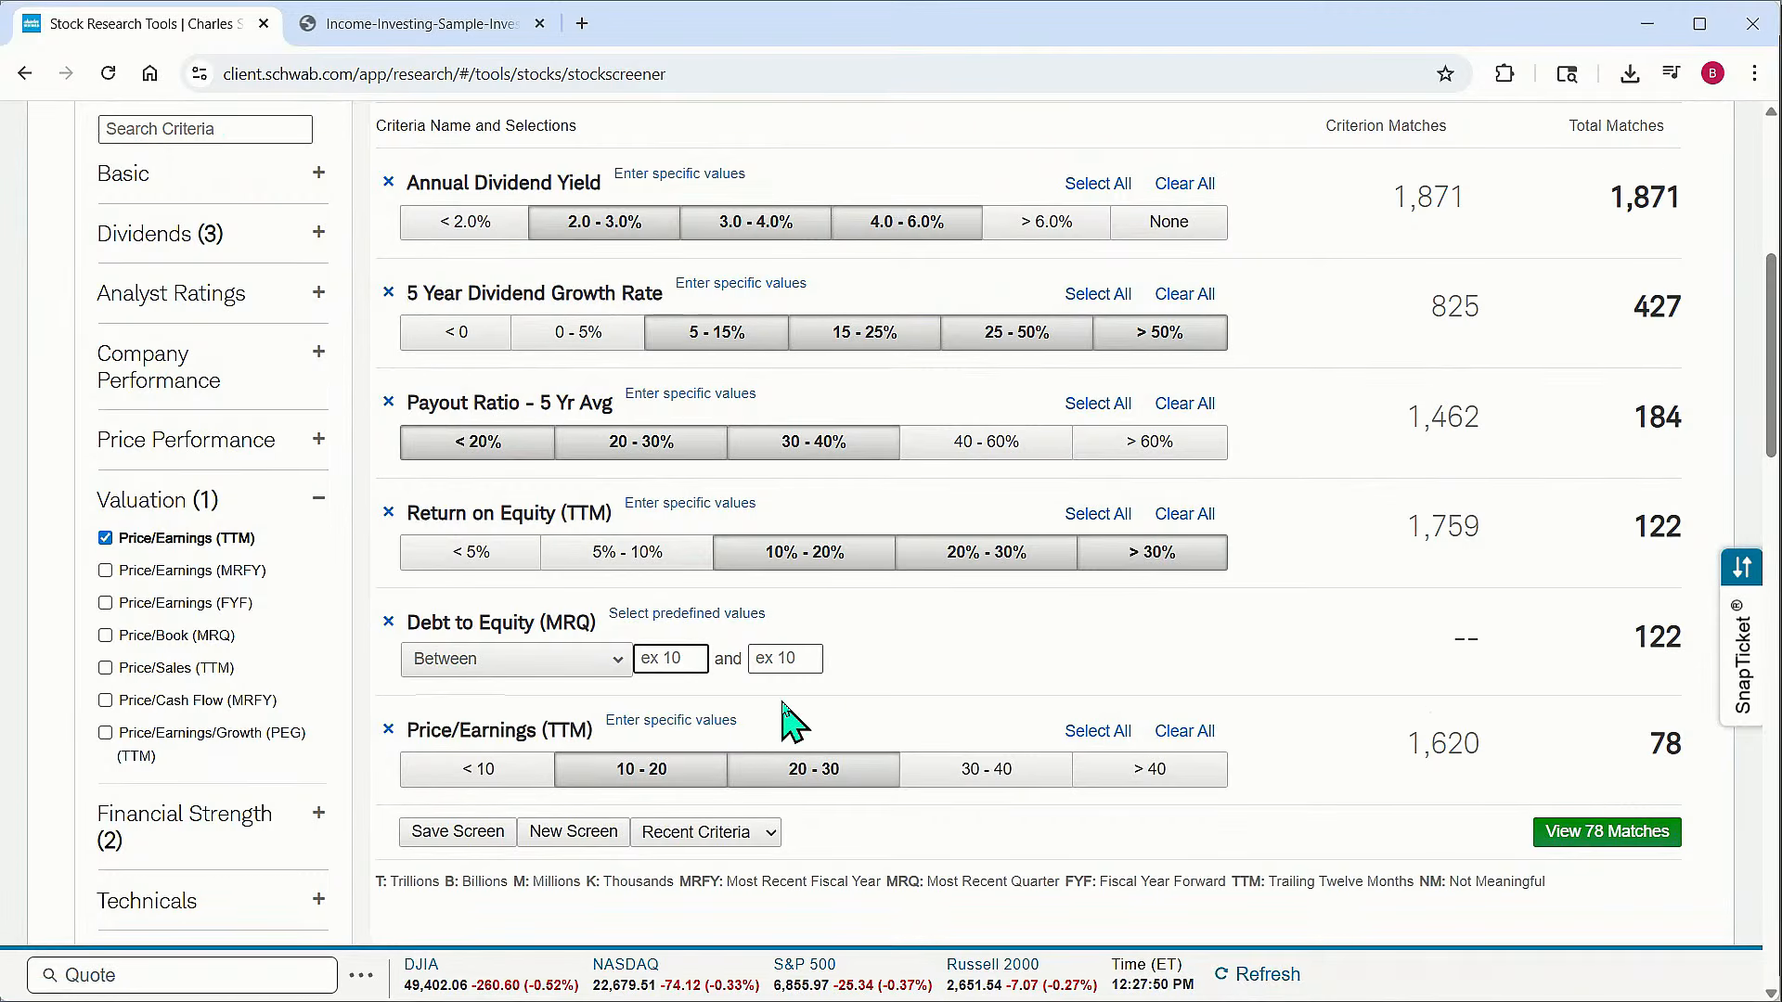
{"action": "type", "text": "0"}
{"action": "left_click", "coordinate": [782, 658]}
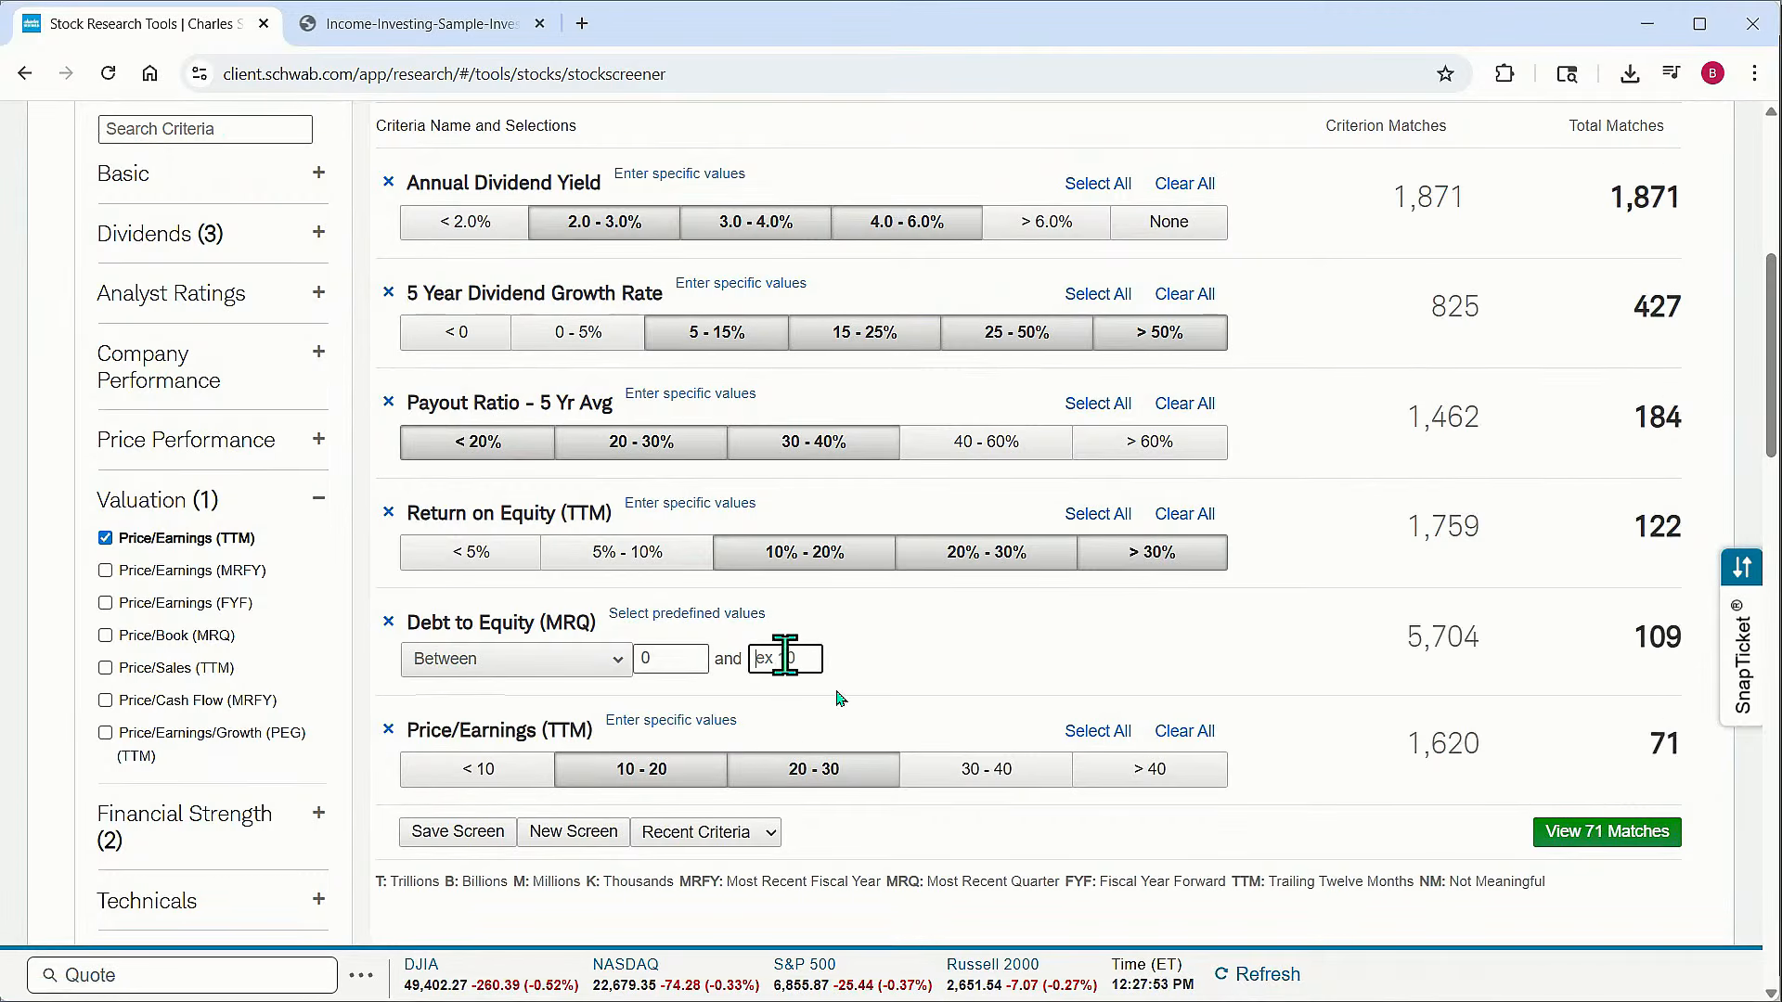
{"action": "type", "text": ".40"}
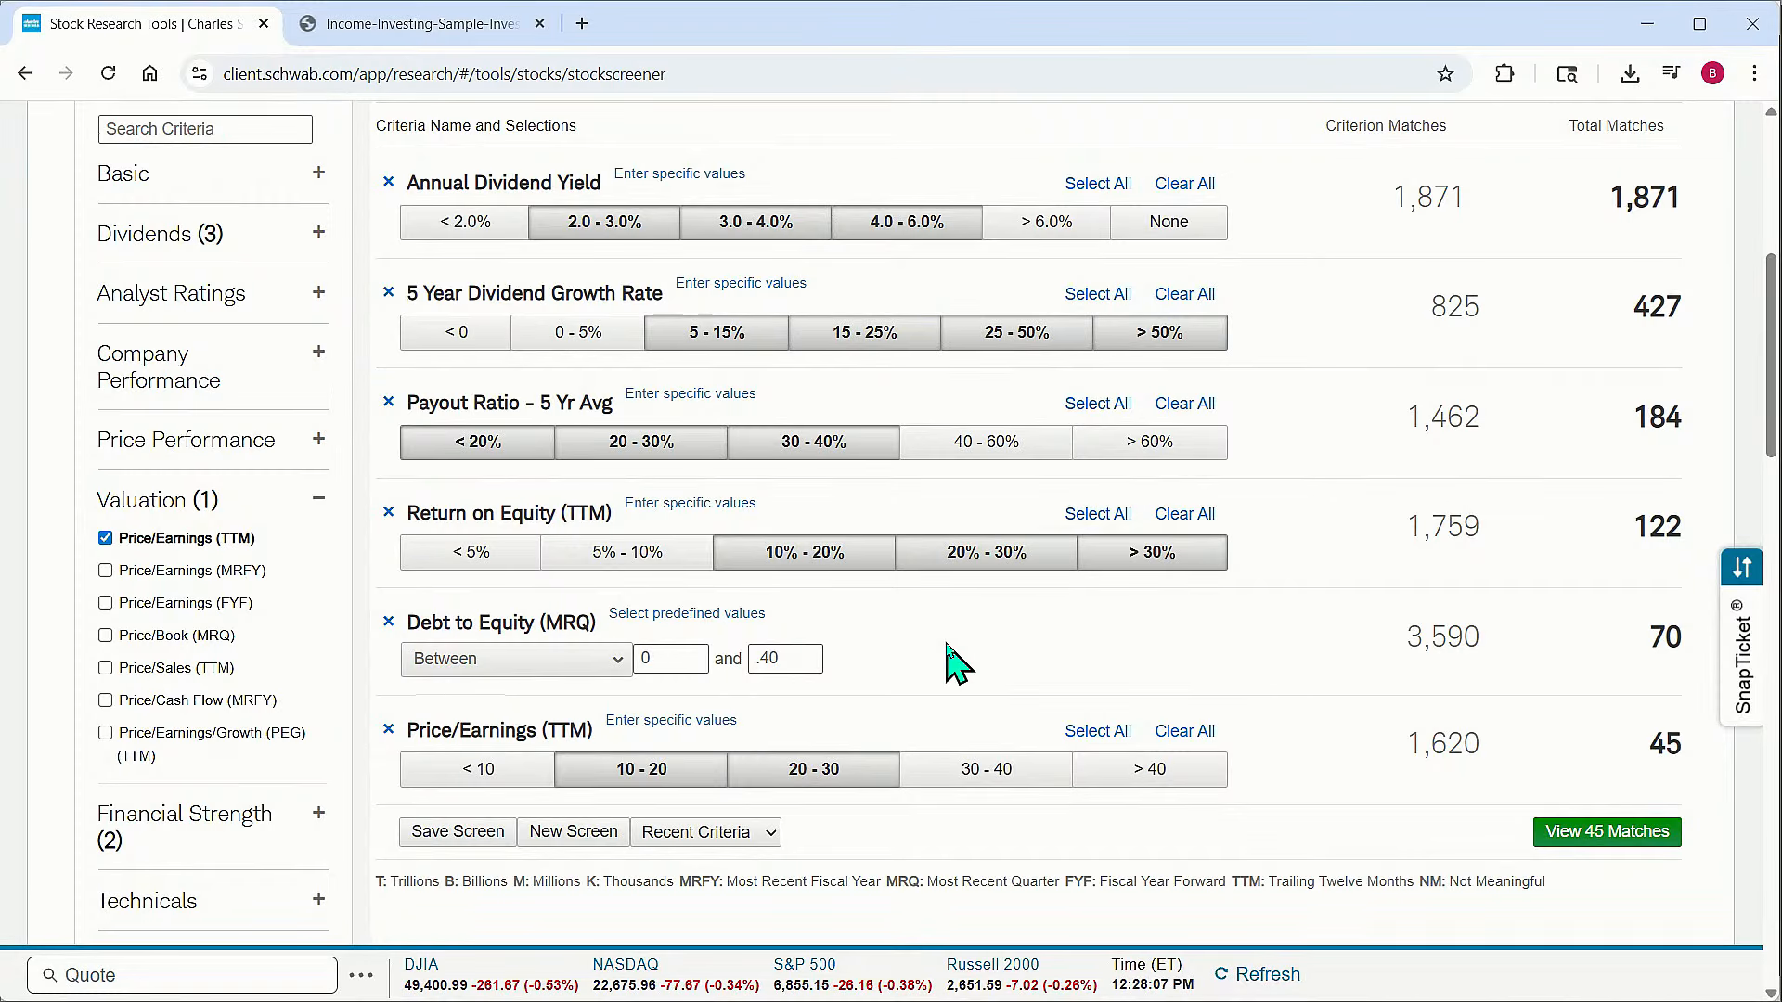
Deselect the 2.0 - 3.0% range from the Annual Dividend Yield criterion
{"action": "scroll", "coordinate": [954, 656], "scroll_direction": "up", "scroll_amount": 3}
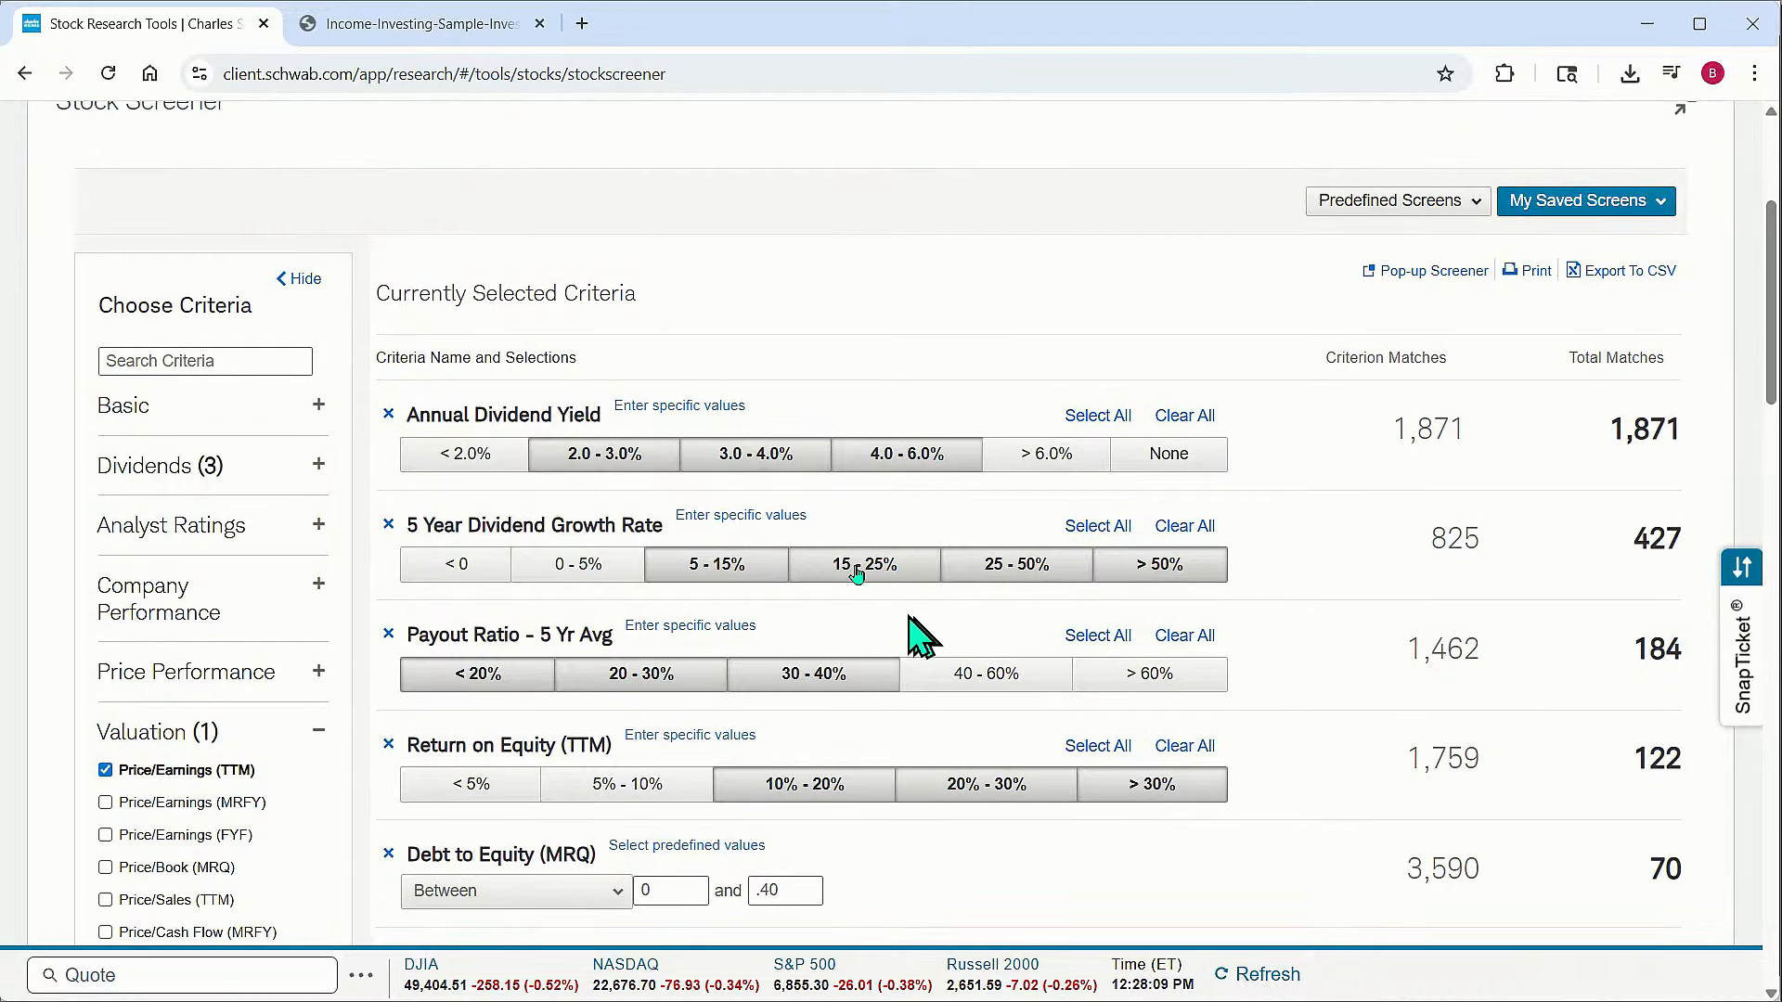
{"action": "left_click", "coordinate": [613, 464]}
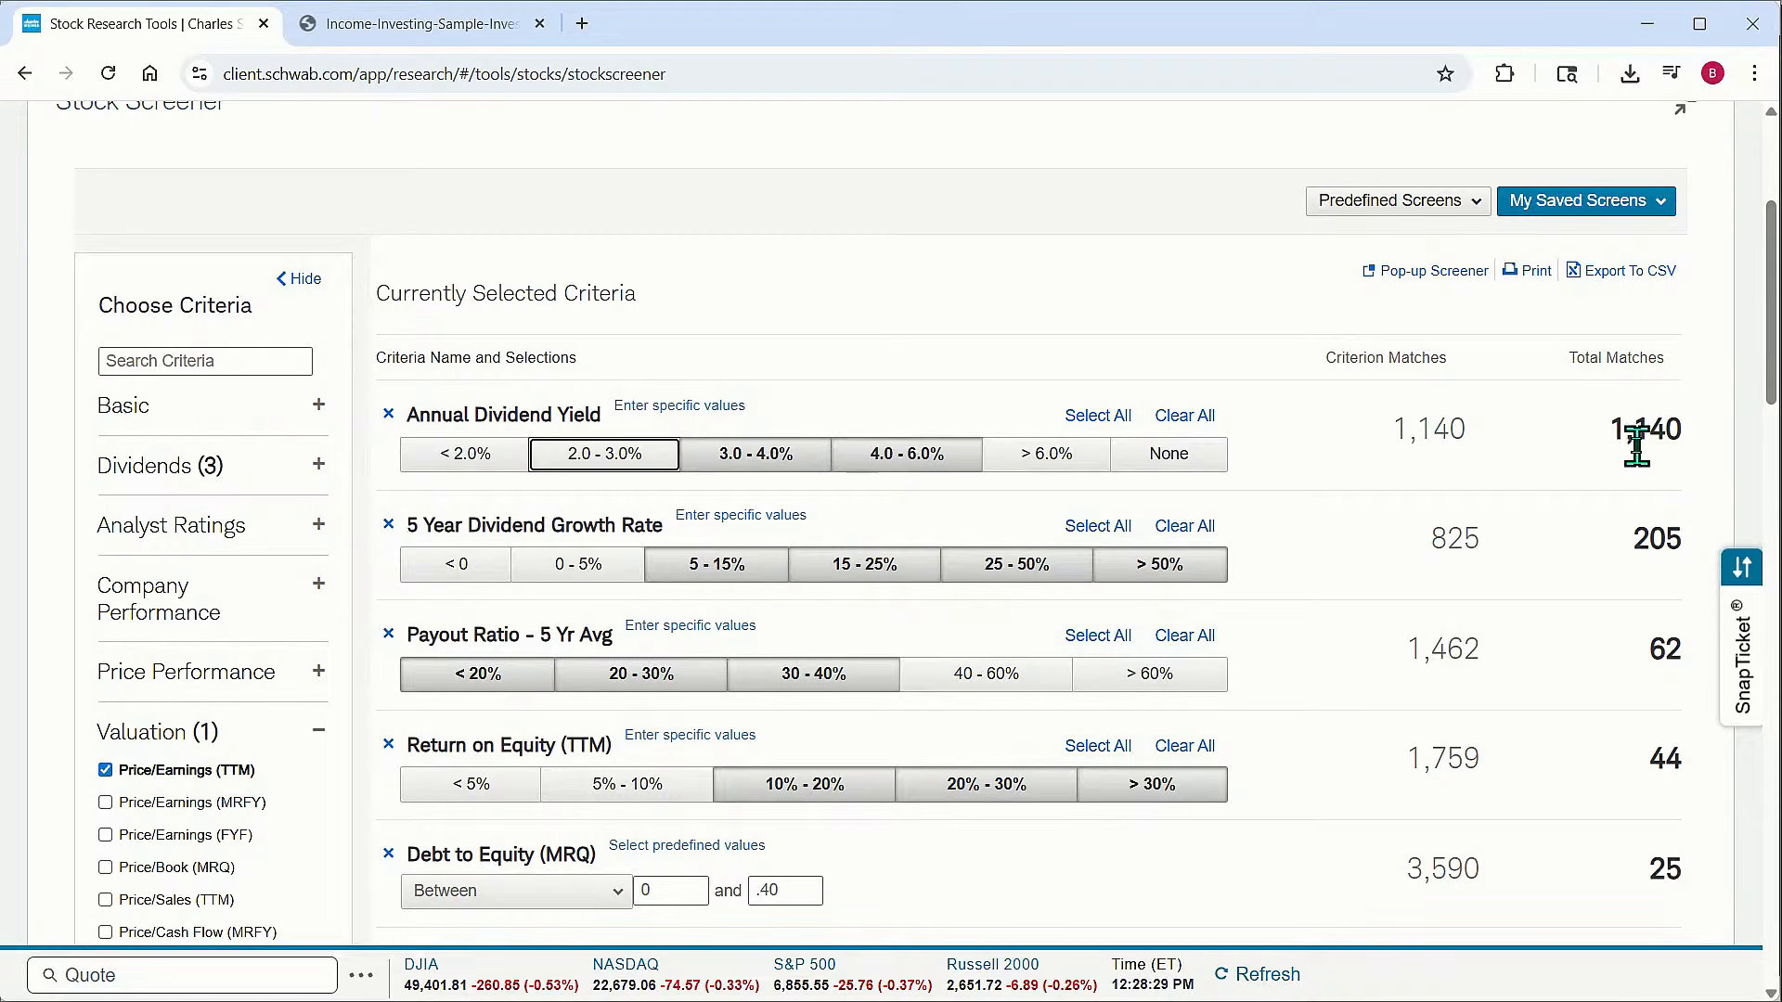
{"action": "scroll", "coordinate": [1535, 386], "scroll_direction": "down", "scroll_amount": 7}
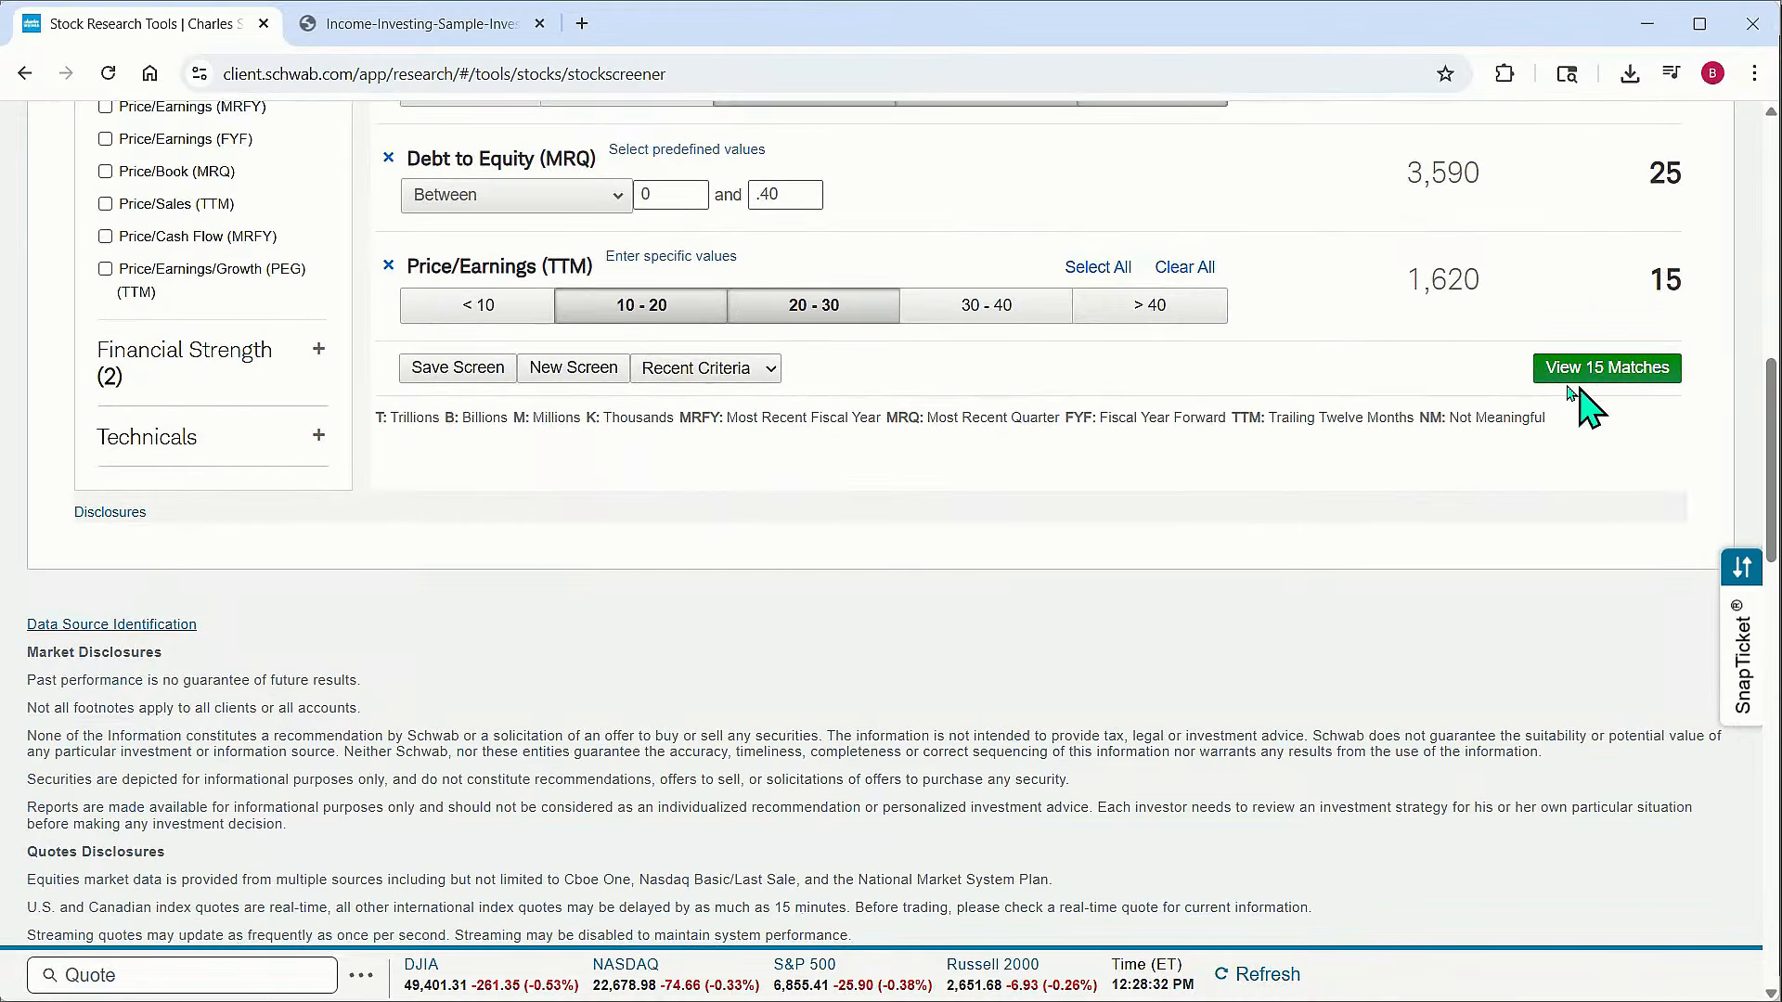
{"action": "scroll", "coordinate": [1385, 422], "scroll_direction": "up", "scroll_amount": 4}
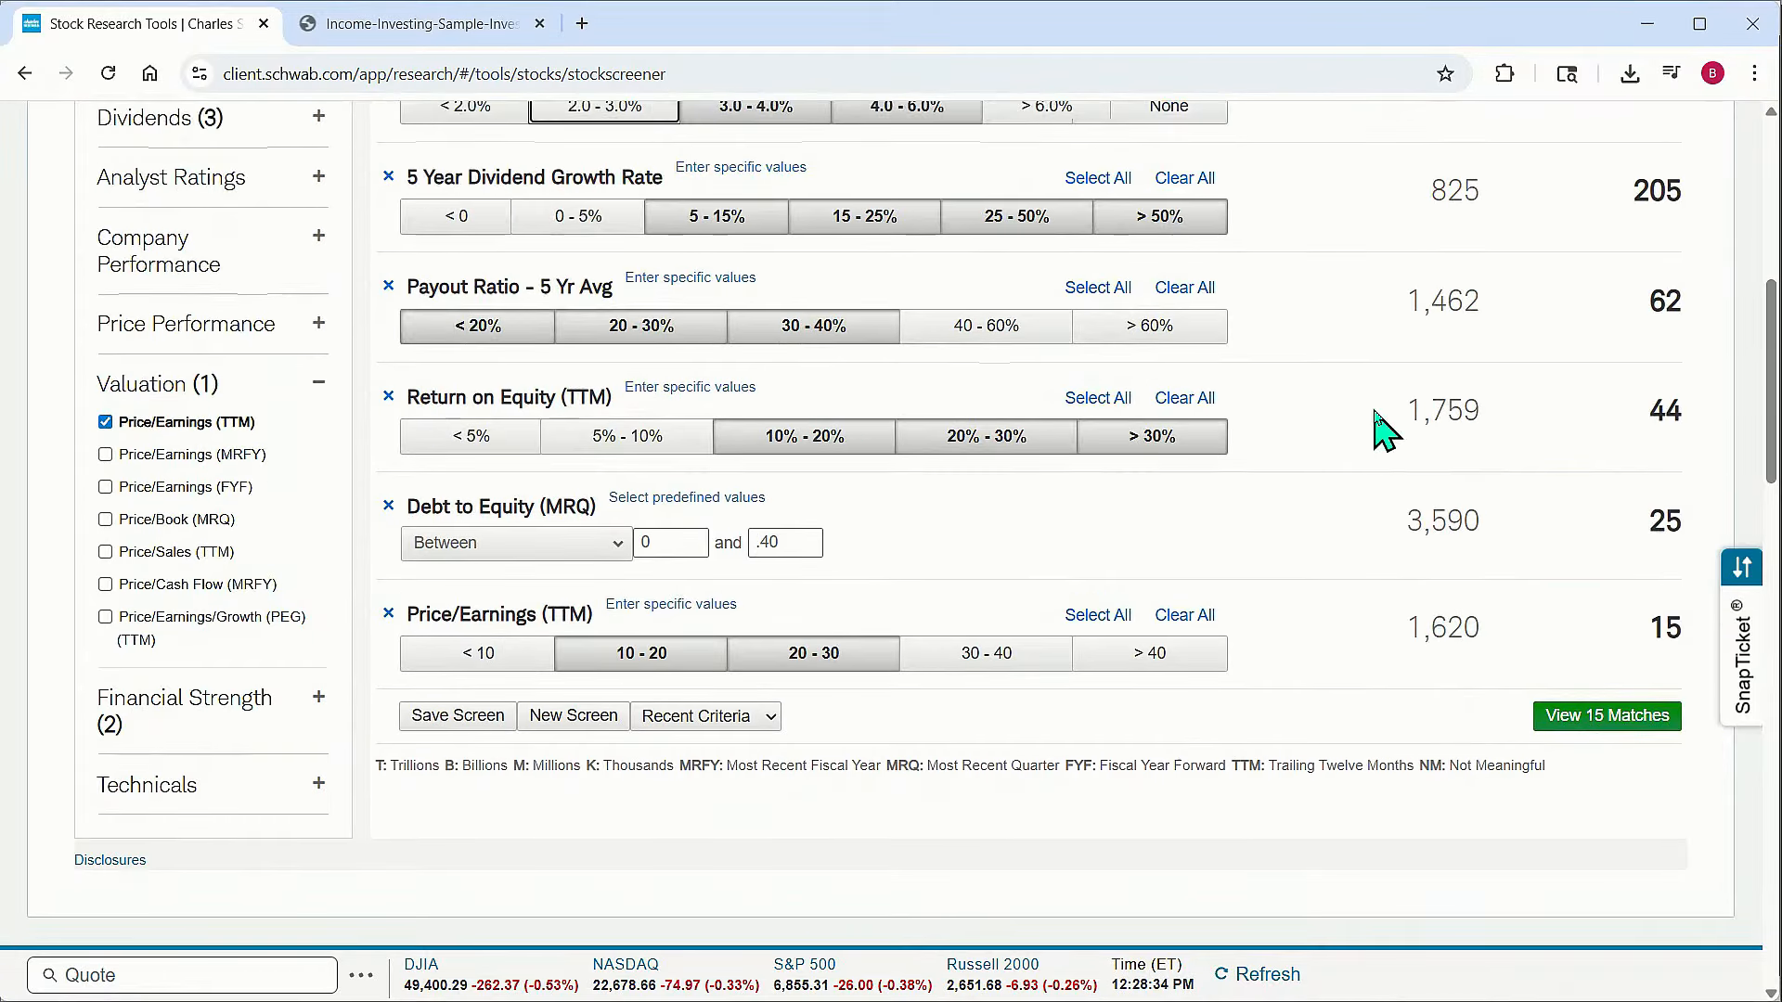
{"action": "scroll", "coordinate": [1386, 430], "scroll_direction": "up", "scroll_amount": 3}
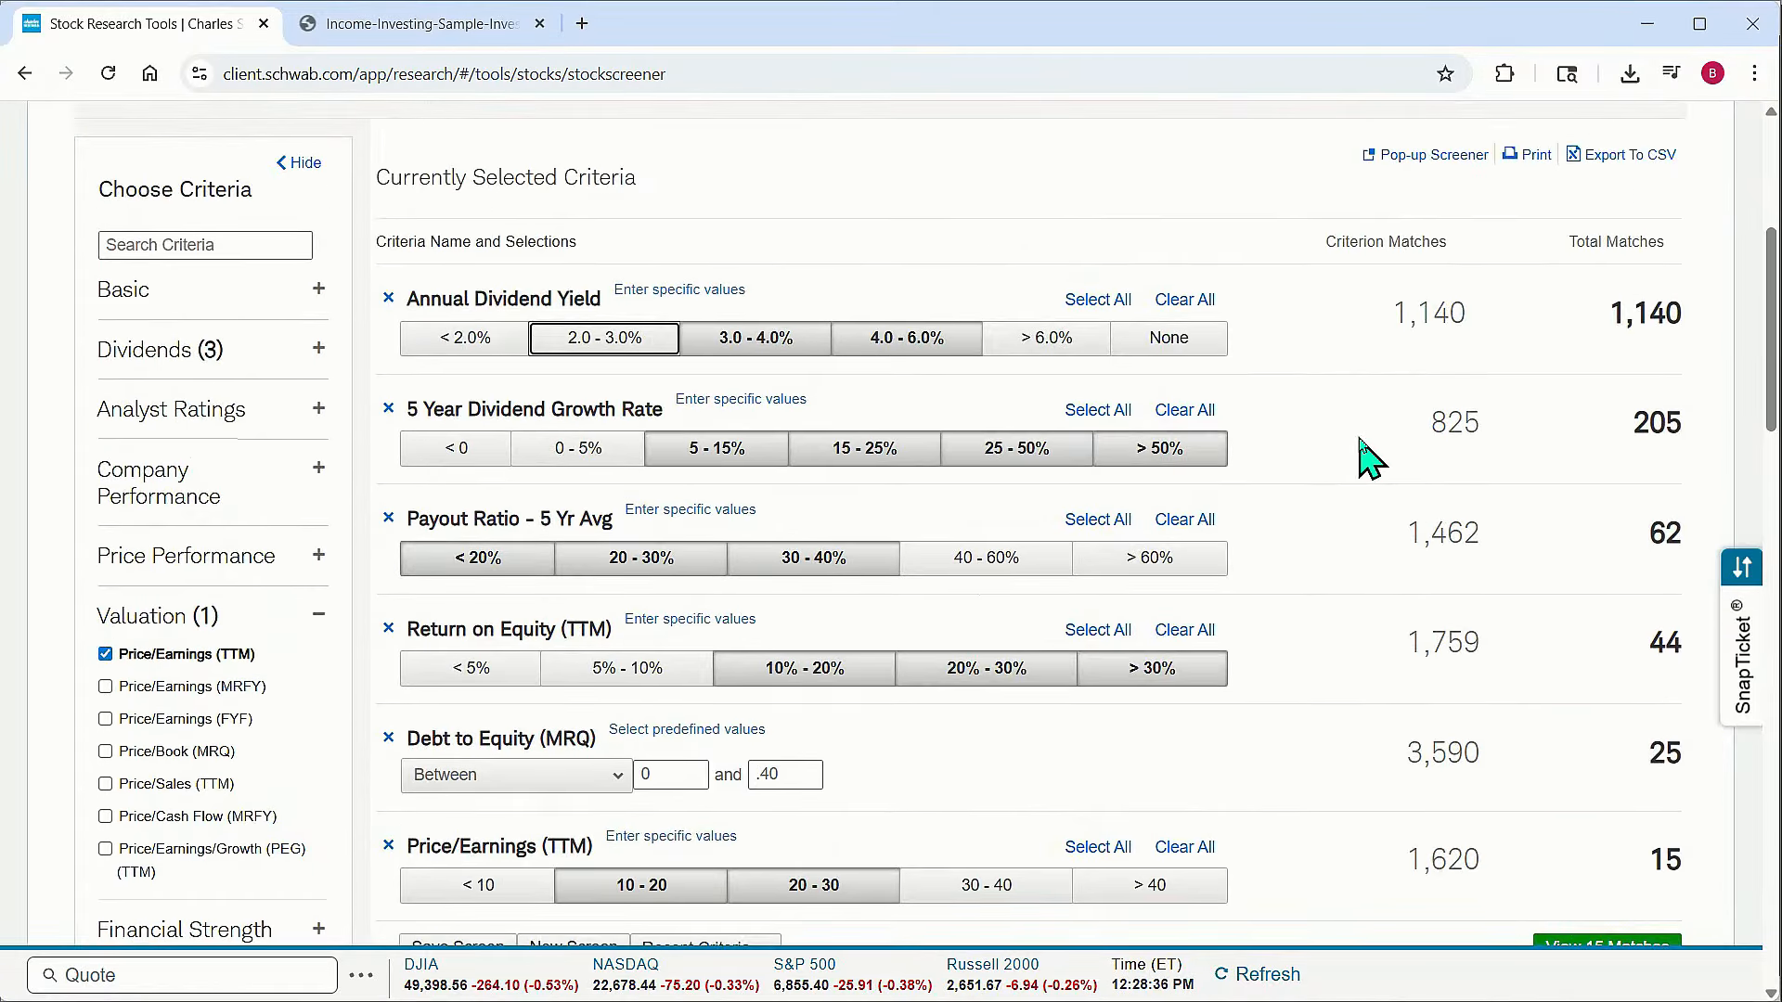
{"action": "scroll", "coordinate": [1369, 458], "scroll_direction": "down", "scroll_amount": 1}
{"action": "scroll", "coordinate": [1369, 457], "scroll_direction": "up", "scroll_amount": 1}
Add the Sectors and Industries criterion from Basic and display the matching stocks
{"action": "left_click", "coordinate": [124, 289]}
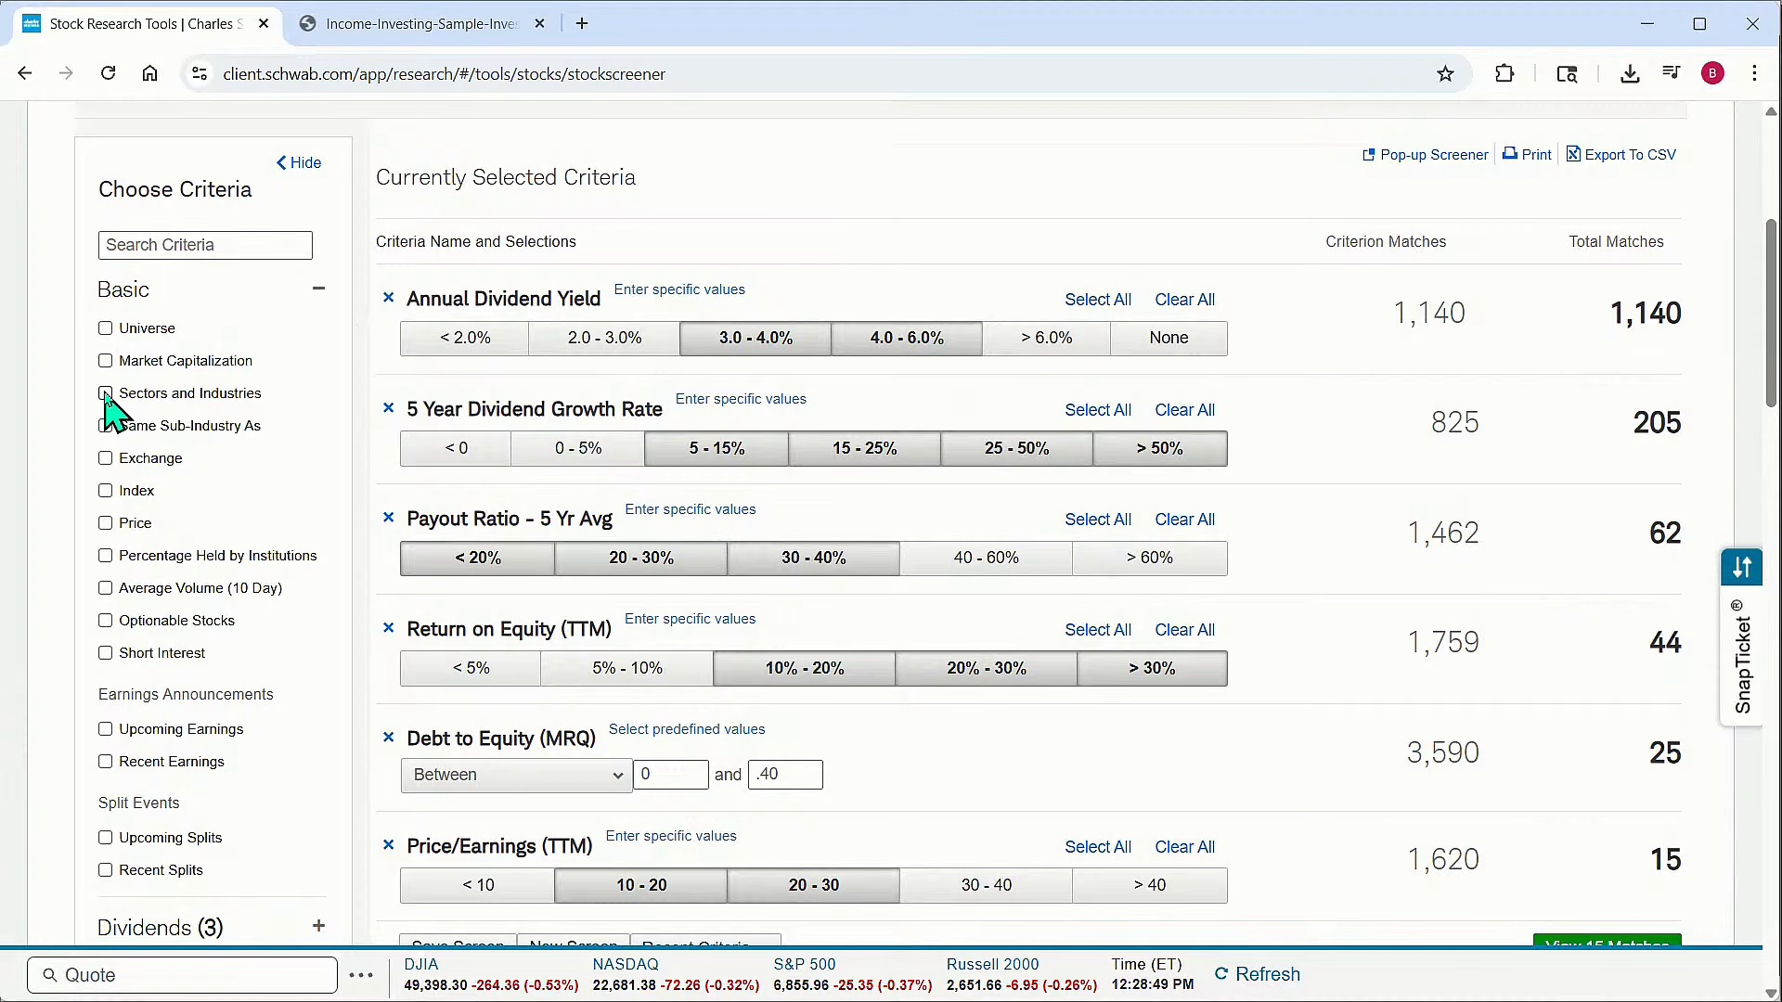
{"action": "left_click", "coordinate": [105, 394]}
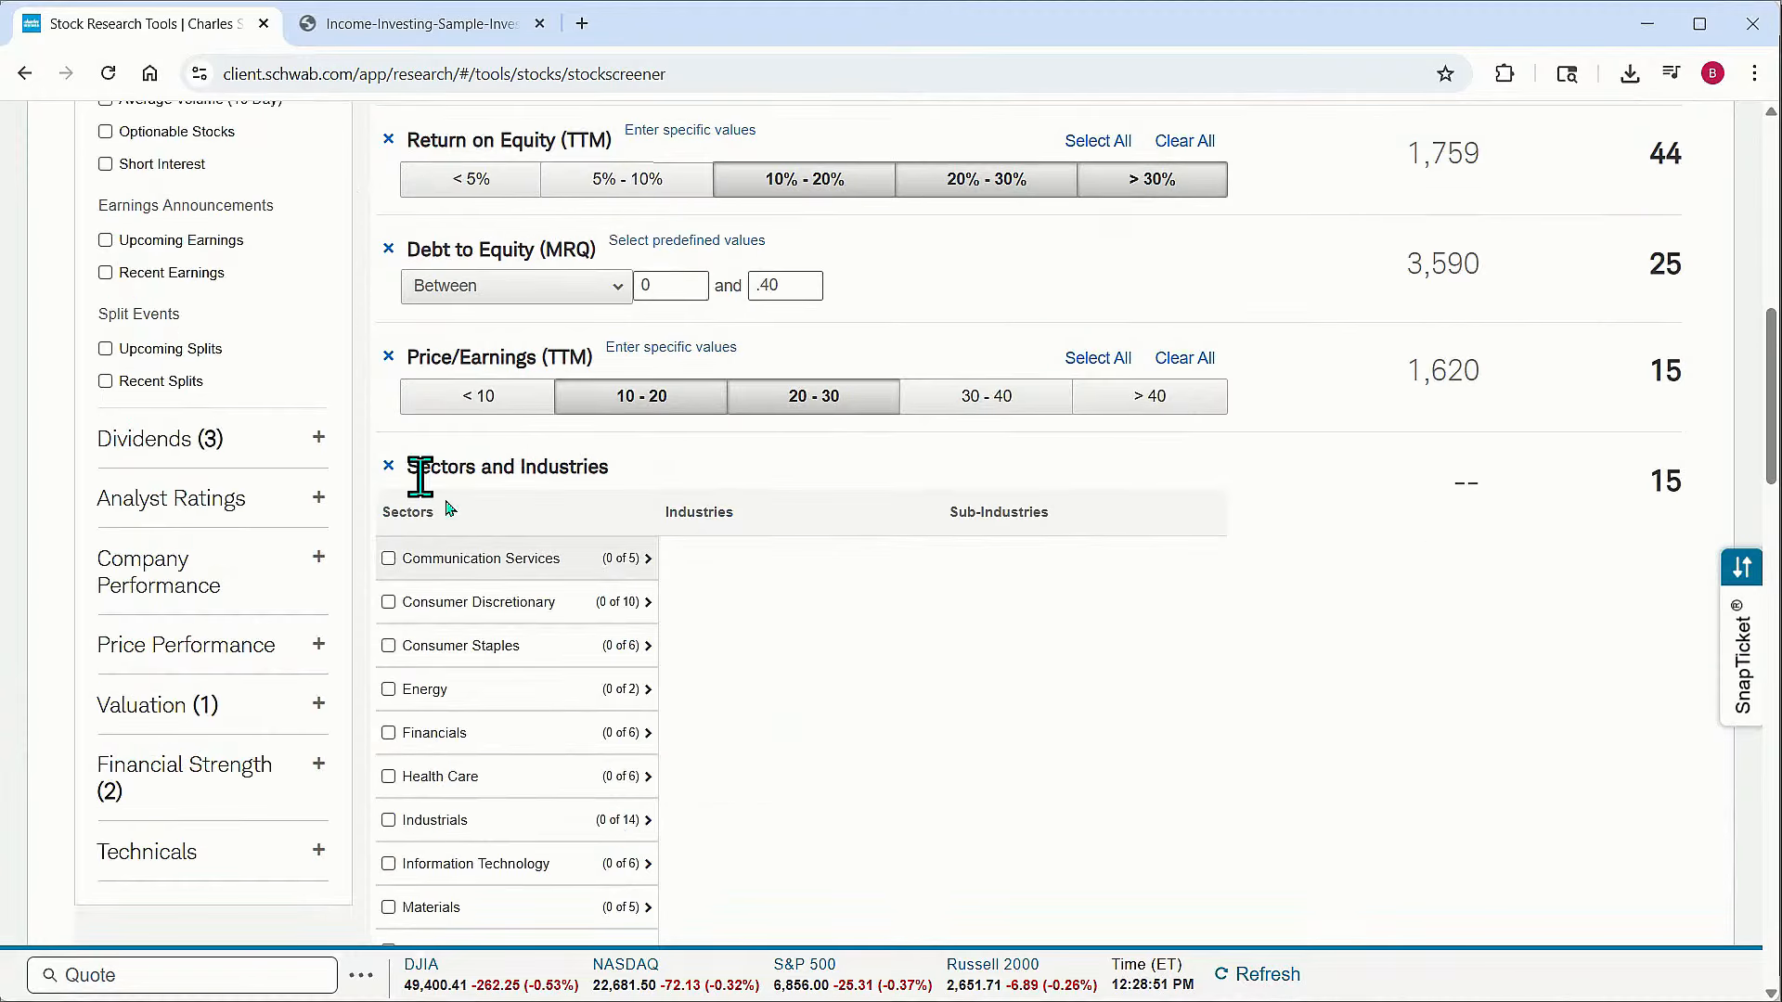
{"action": "scroll", "coordinate": [845, 660], "scroll_direction": "down", "scroll_amount": 1}
{"action": "scroll", "coordinate": [845, 661], "scroll_direction": "down", "scroll_amount": 1}
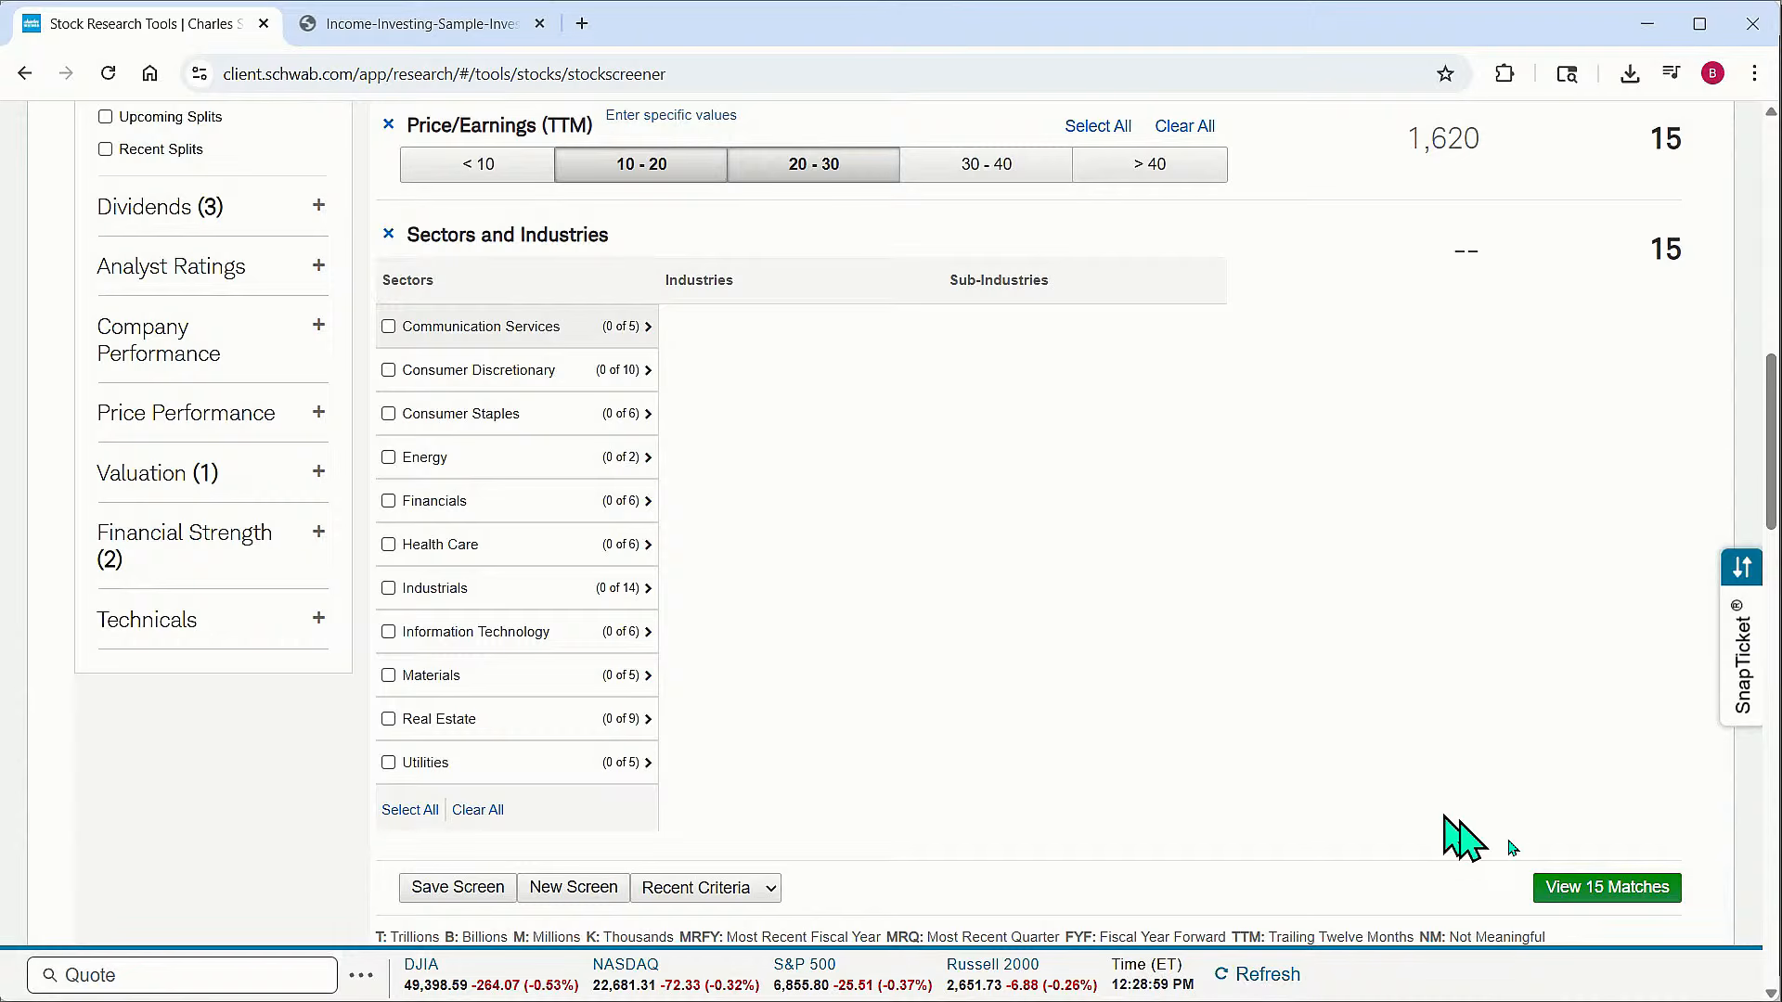
{"action": "left_click", "coordinate": [1629, 895]}
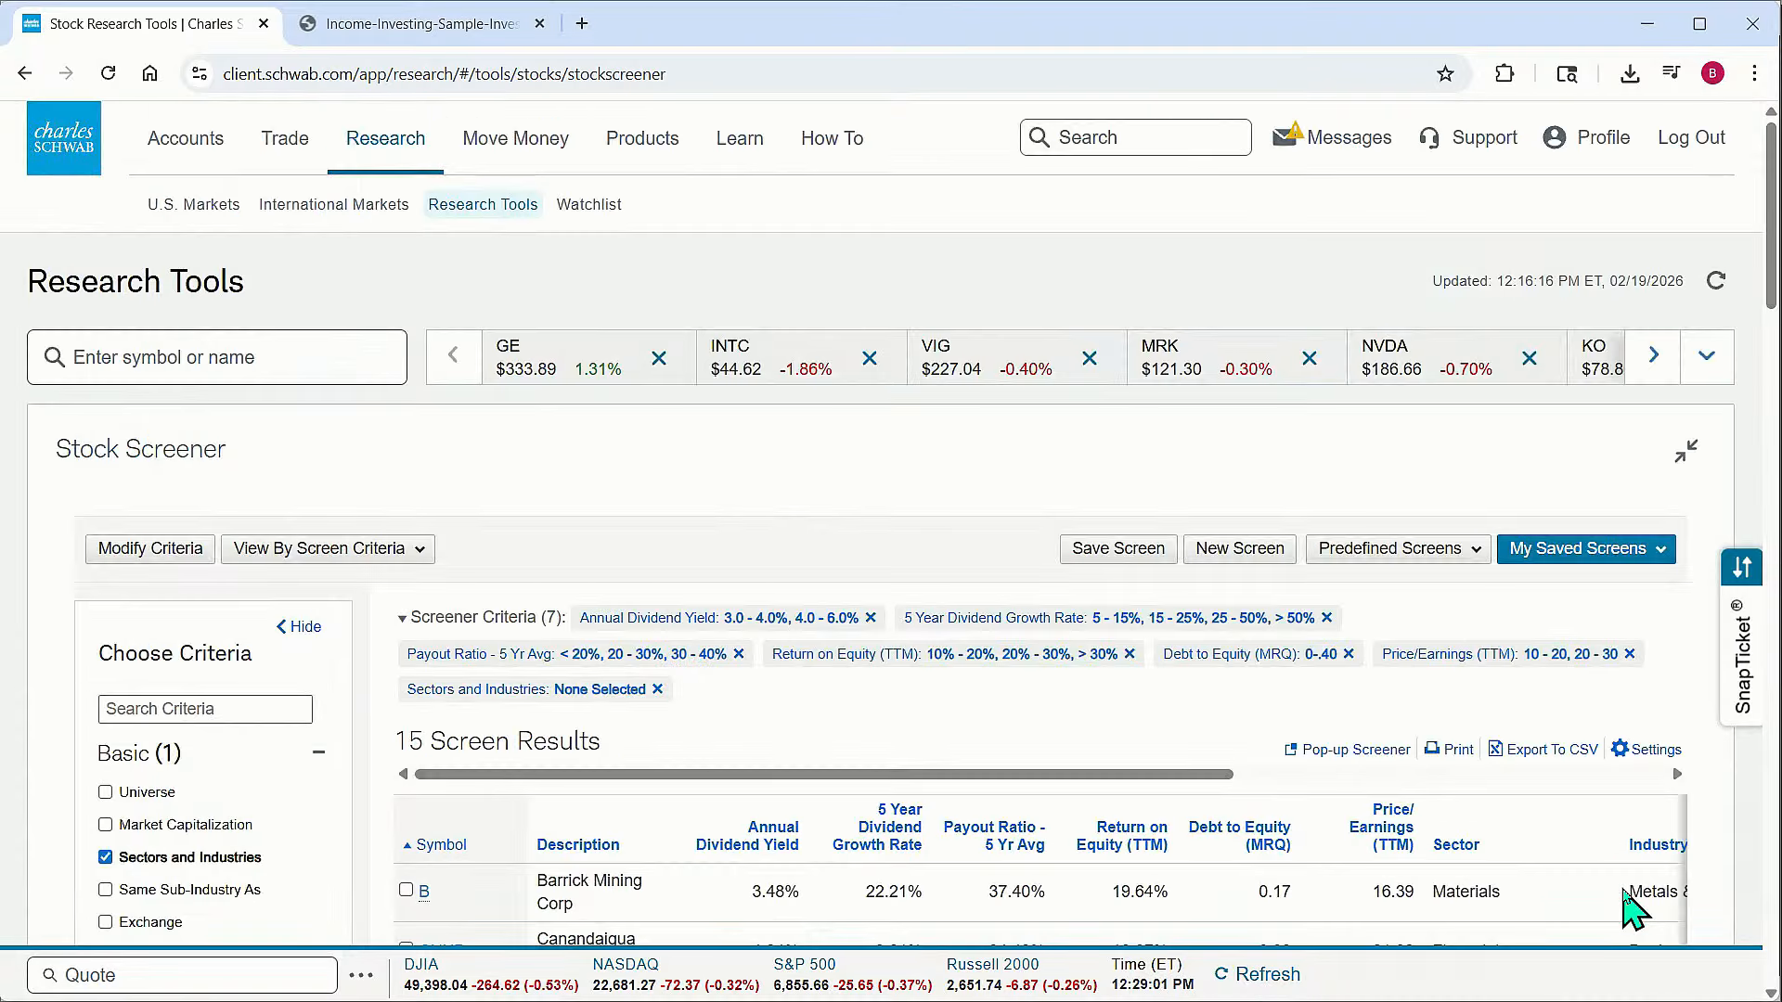
Scroll through the screen results list to review the matching stocks
{"action": "scroll", "coordinate": [1225, 631], "scroll_direction": "down", "scroll_amount": 3}
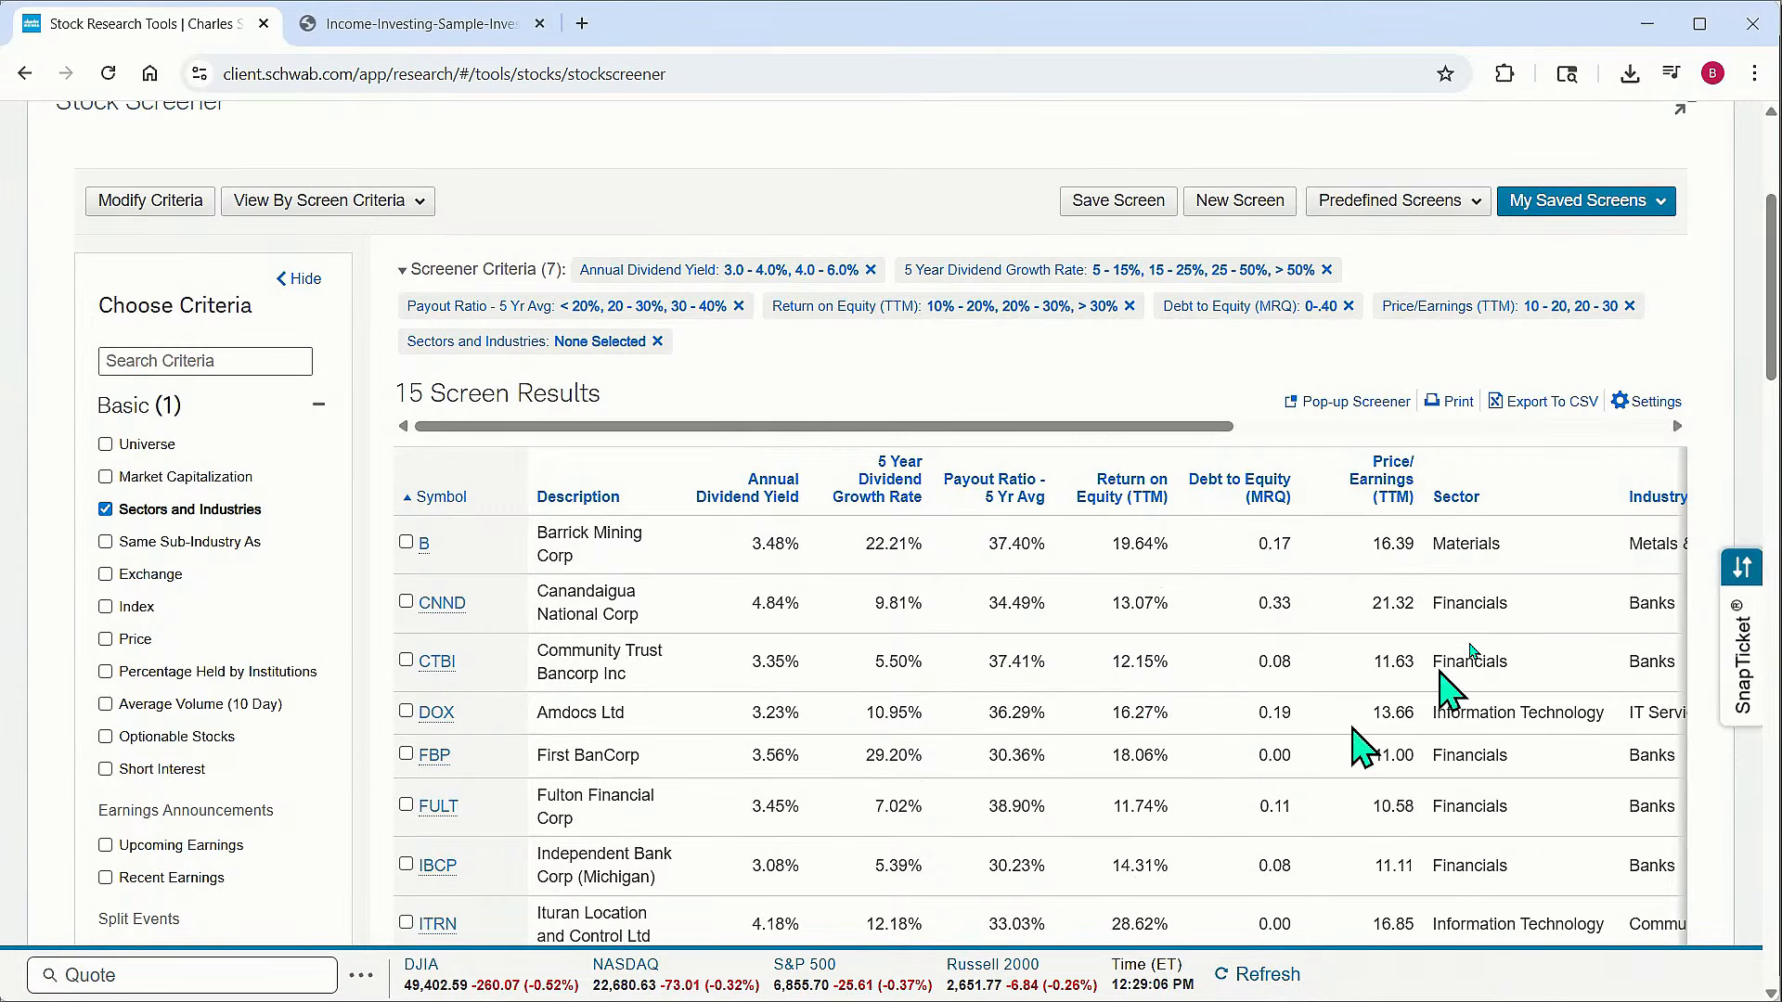
{"action": "scroll", "coordinate": [1485, 597], "scroll_direction": "down", "scroll_amount": 2}
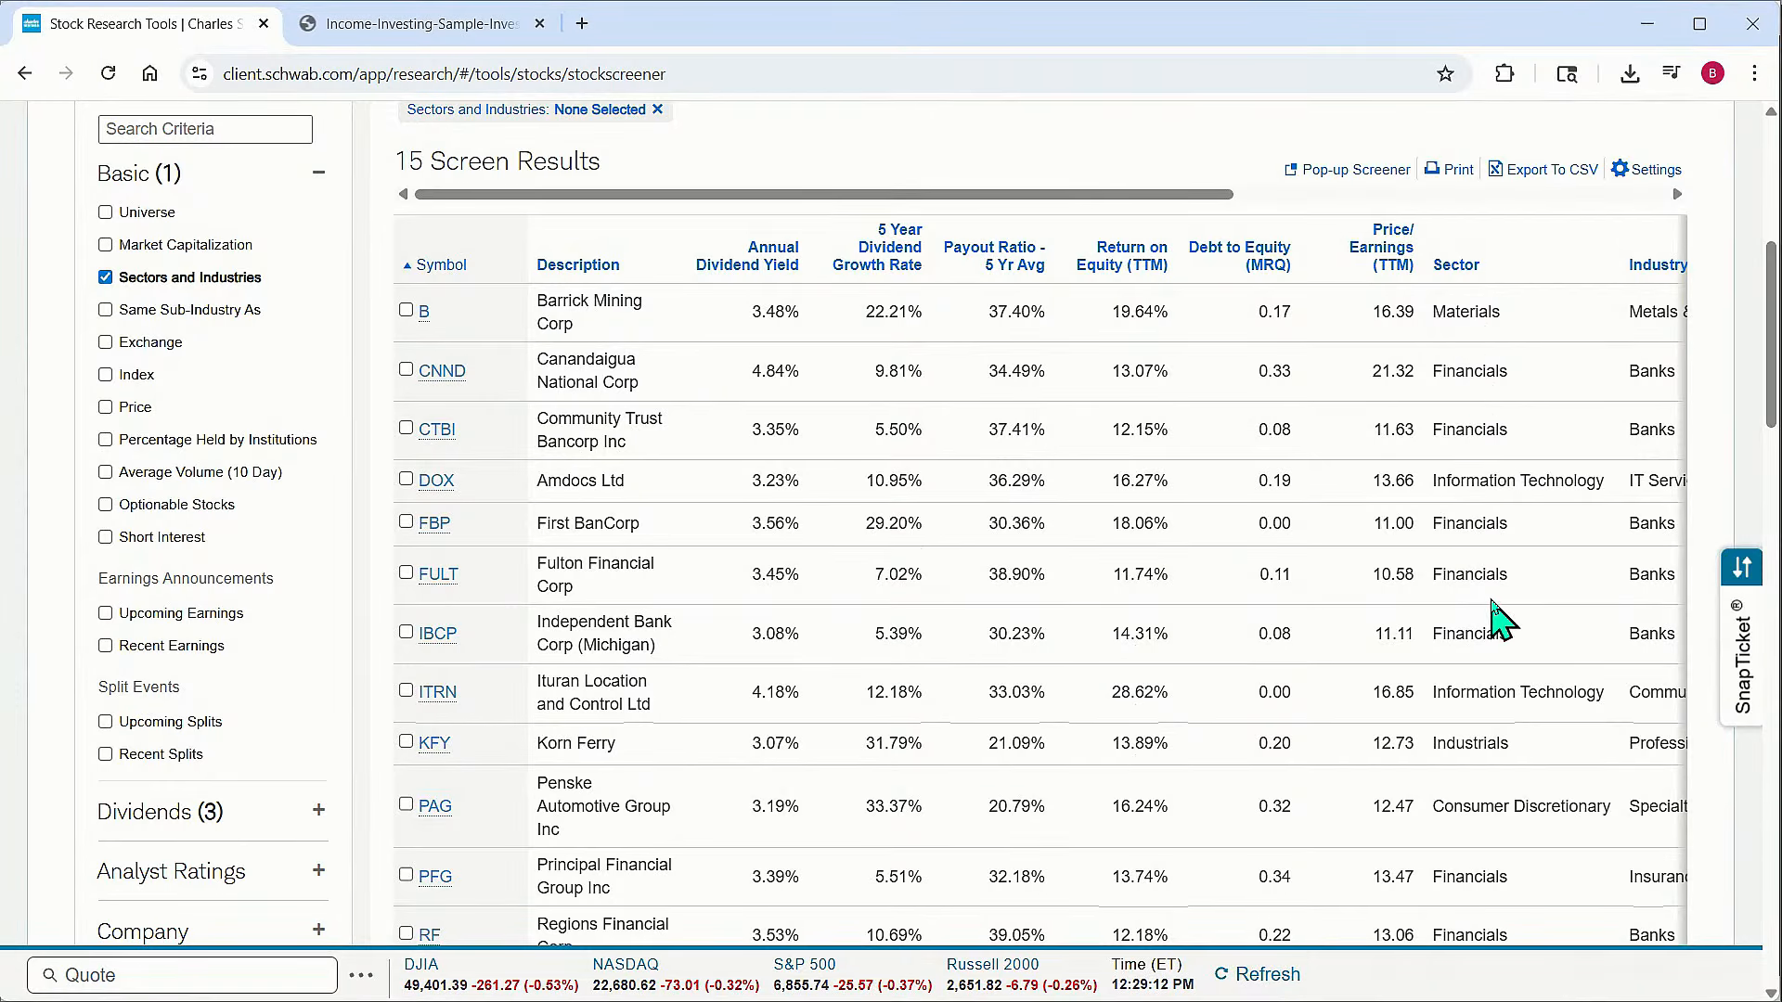
{"action": "scroll", "coordinate": [1498, 615], "scroll_direction": "down", "scroll_amount": 3}
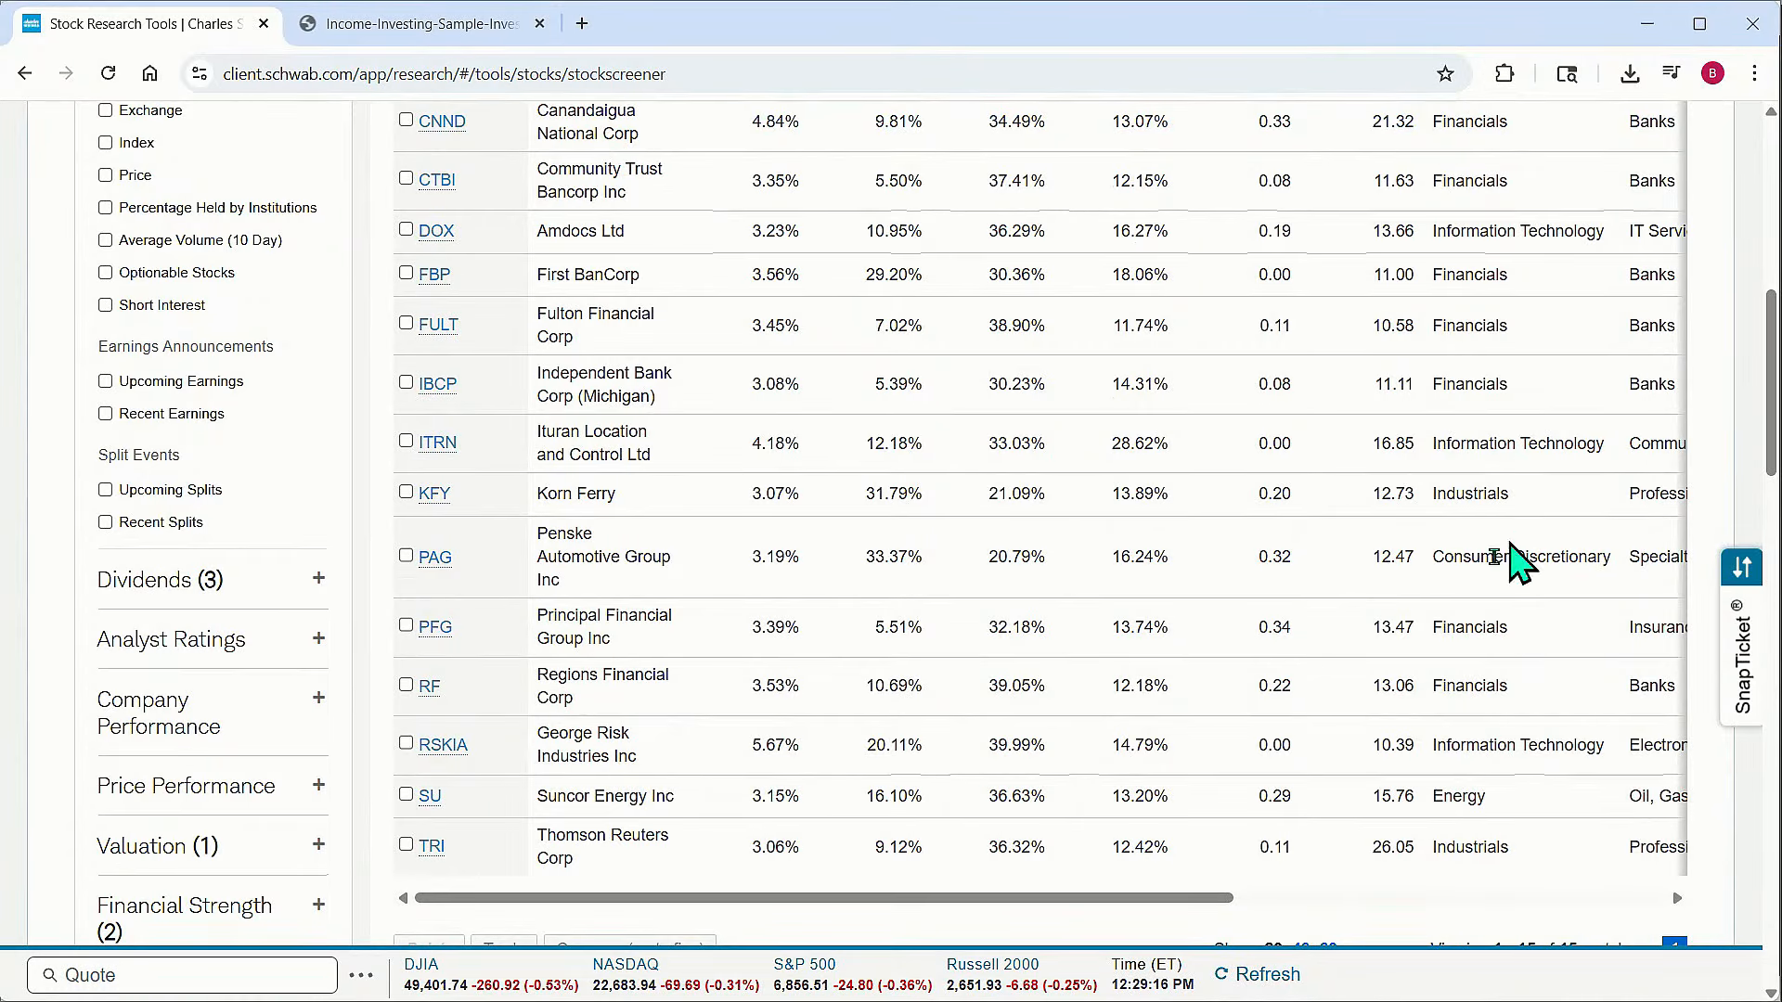
{"action": "scroll", "coordinate": [1513, 562], "scroll_direction": "up", "scroll_amount": 4}
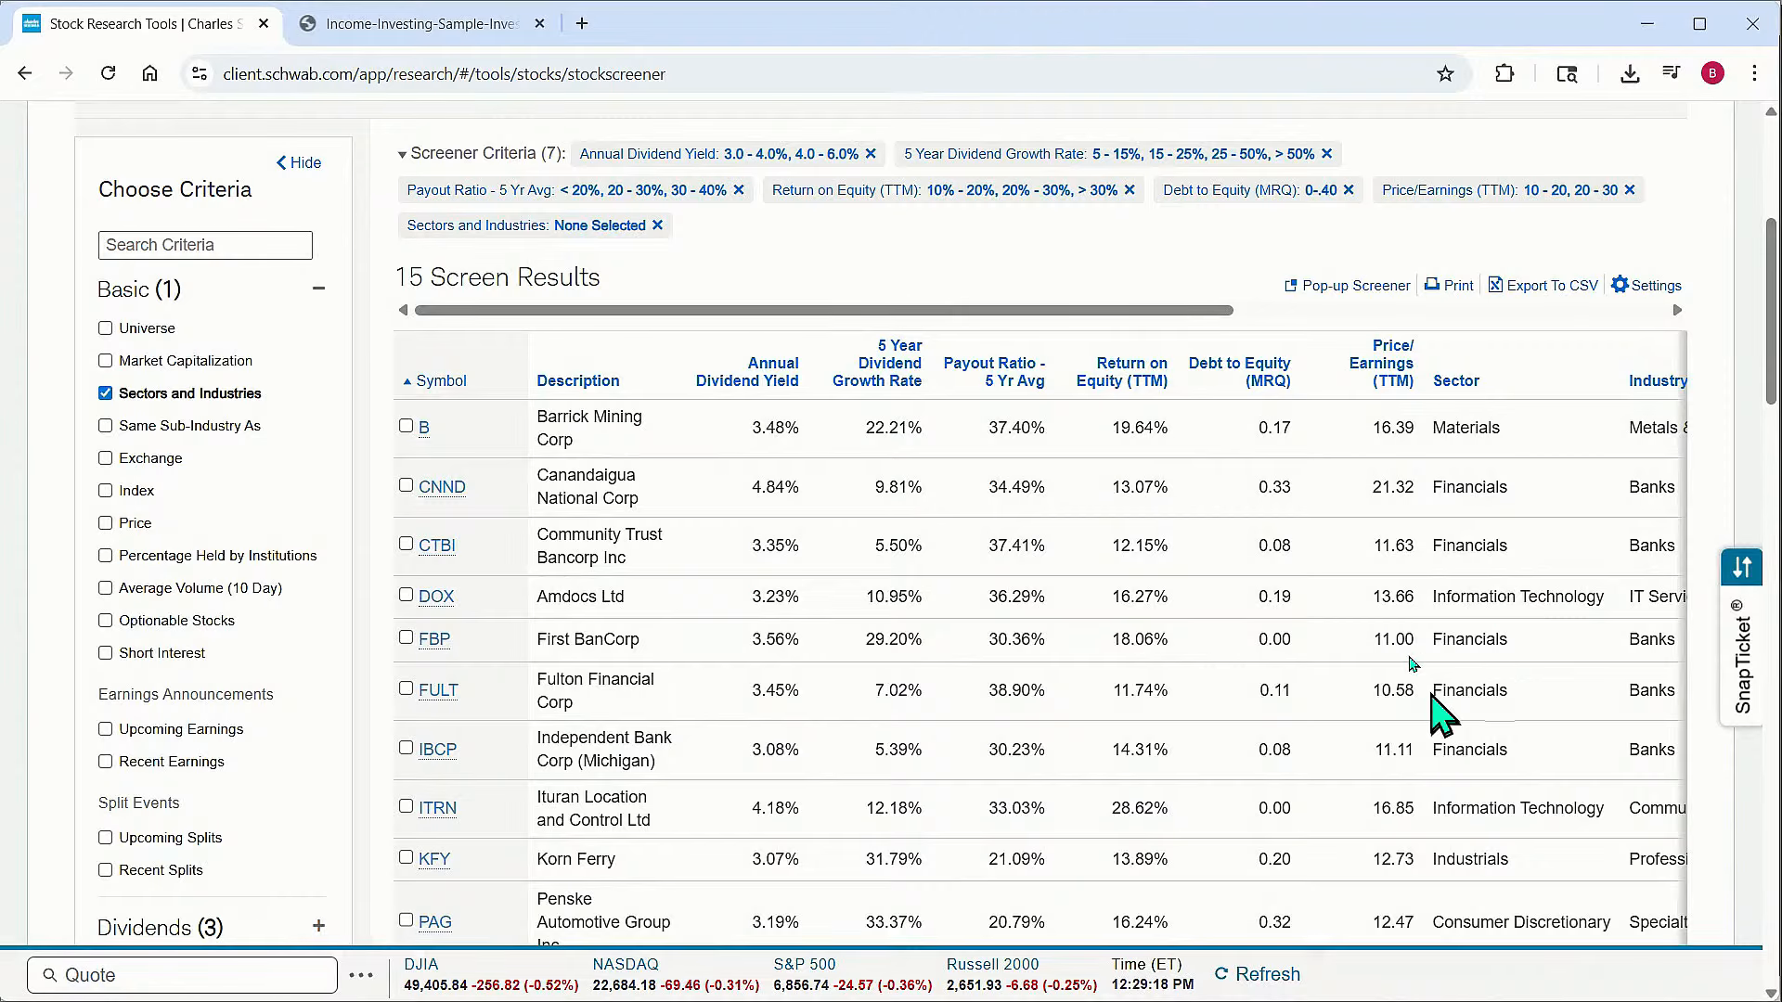
{"action": "scroll", "coordinate": [1397, 641], "scroll_direction": "down", "scroll_amount": 4}
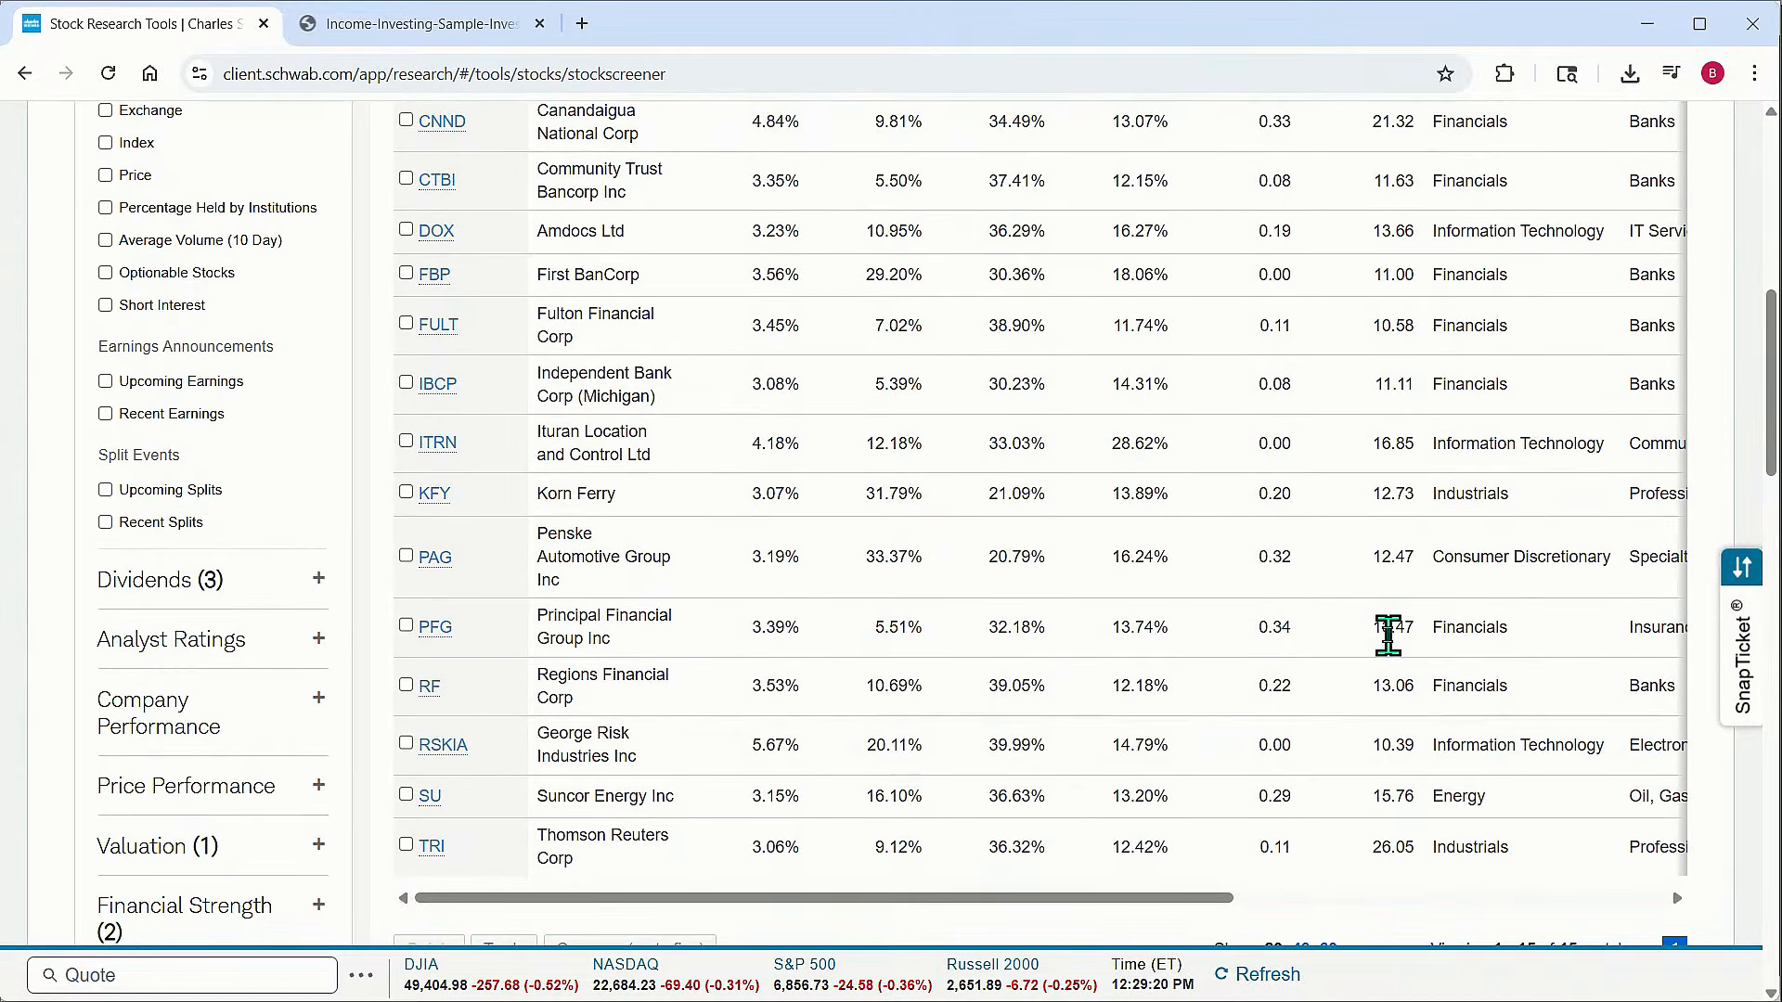
{"action": "scroll", "coordinate": [1388, 636], "scroll_direction": "up", "scroll_amount": 4}
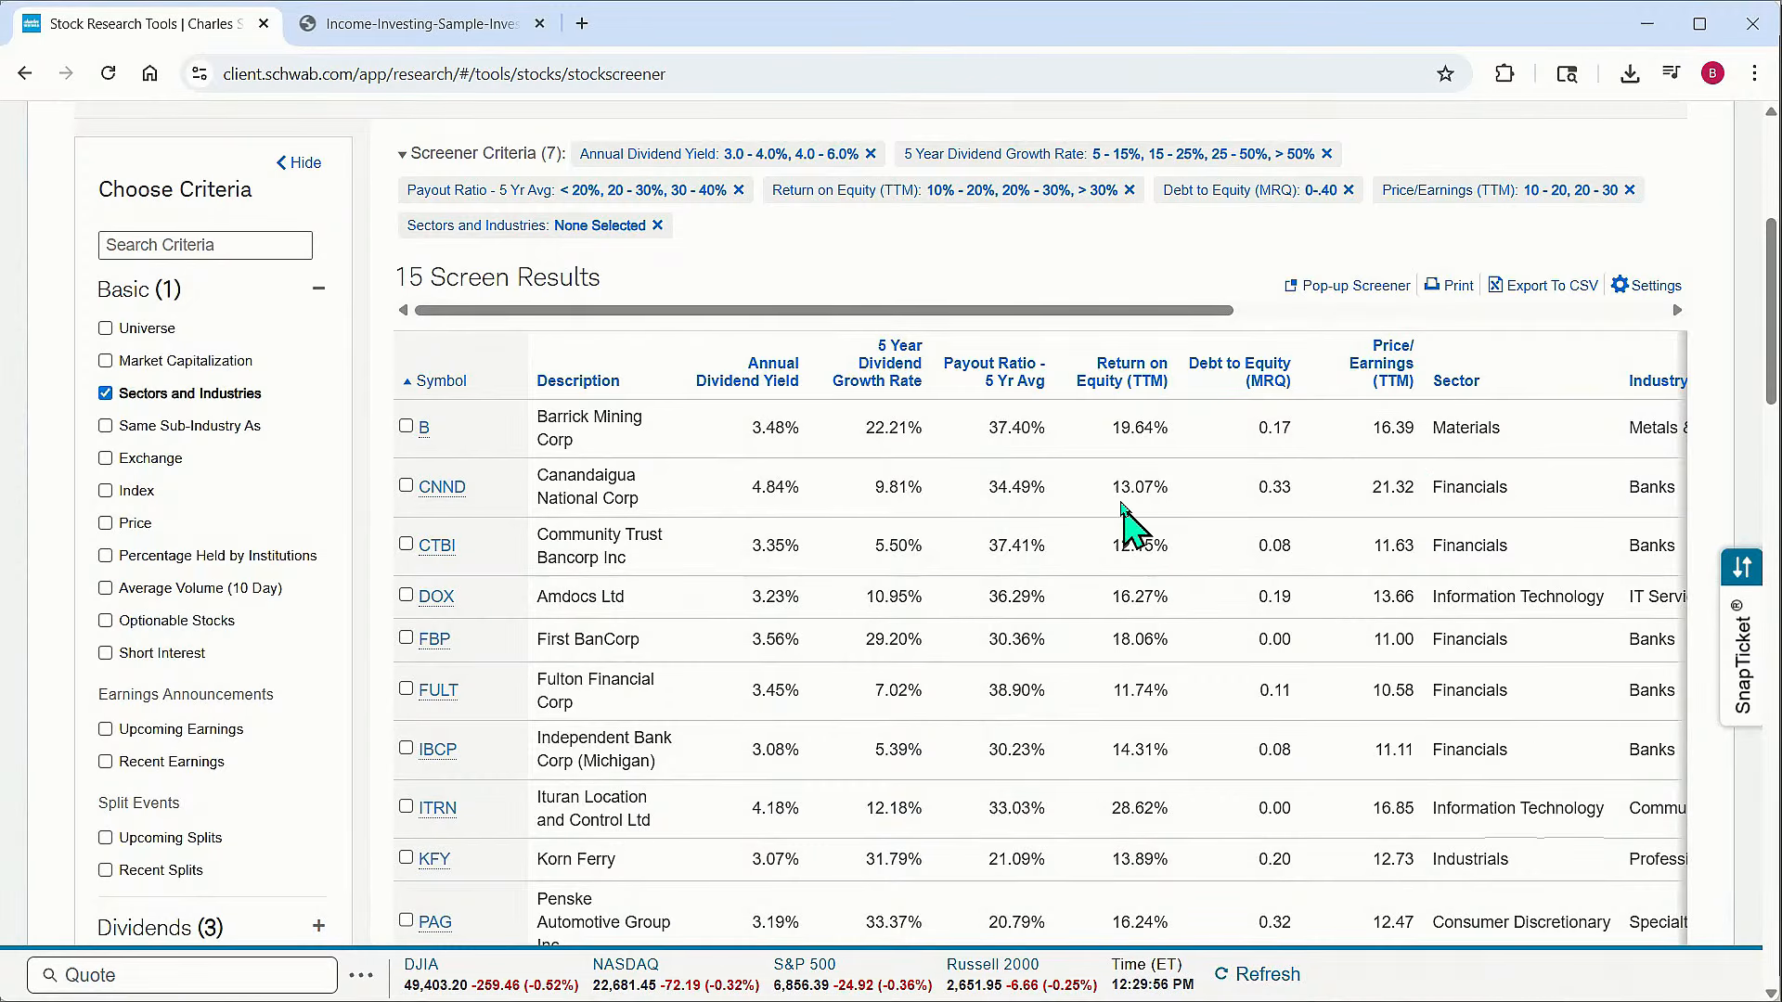
{"action": "scroll", "coordinate": [1123, 509], "scroll_direction": "down", "scroll_amount": 3}
{"action": "scroll", "coordinate": [1125, 515], "scroll_direction": "up", "scroll_amount": 2}
{"action": "scroll", "coordinate": [1125, 515], "scroll_direction": "up", "scroll_amount": 1}
{"action": "scroll", "coordinate": [1125, 492], "scroll_direction": "down", "scroll_amount": 1}
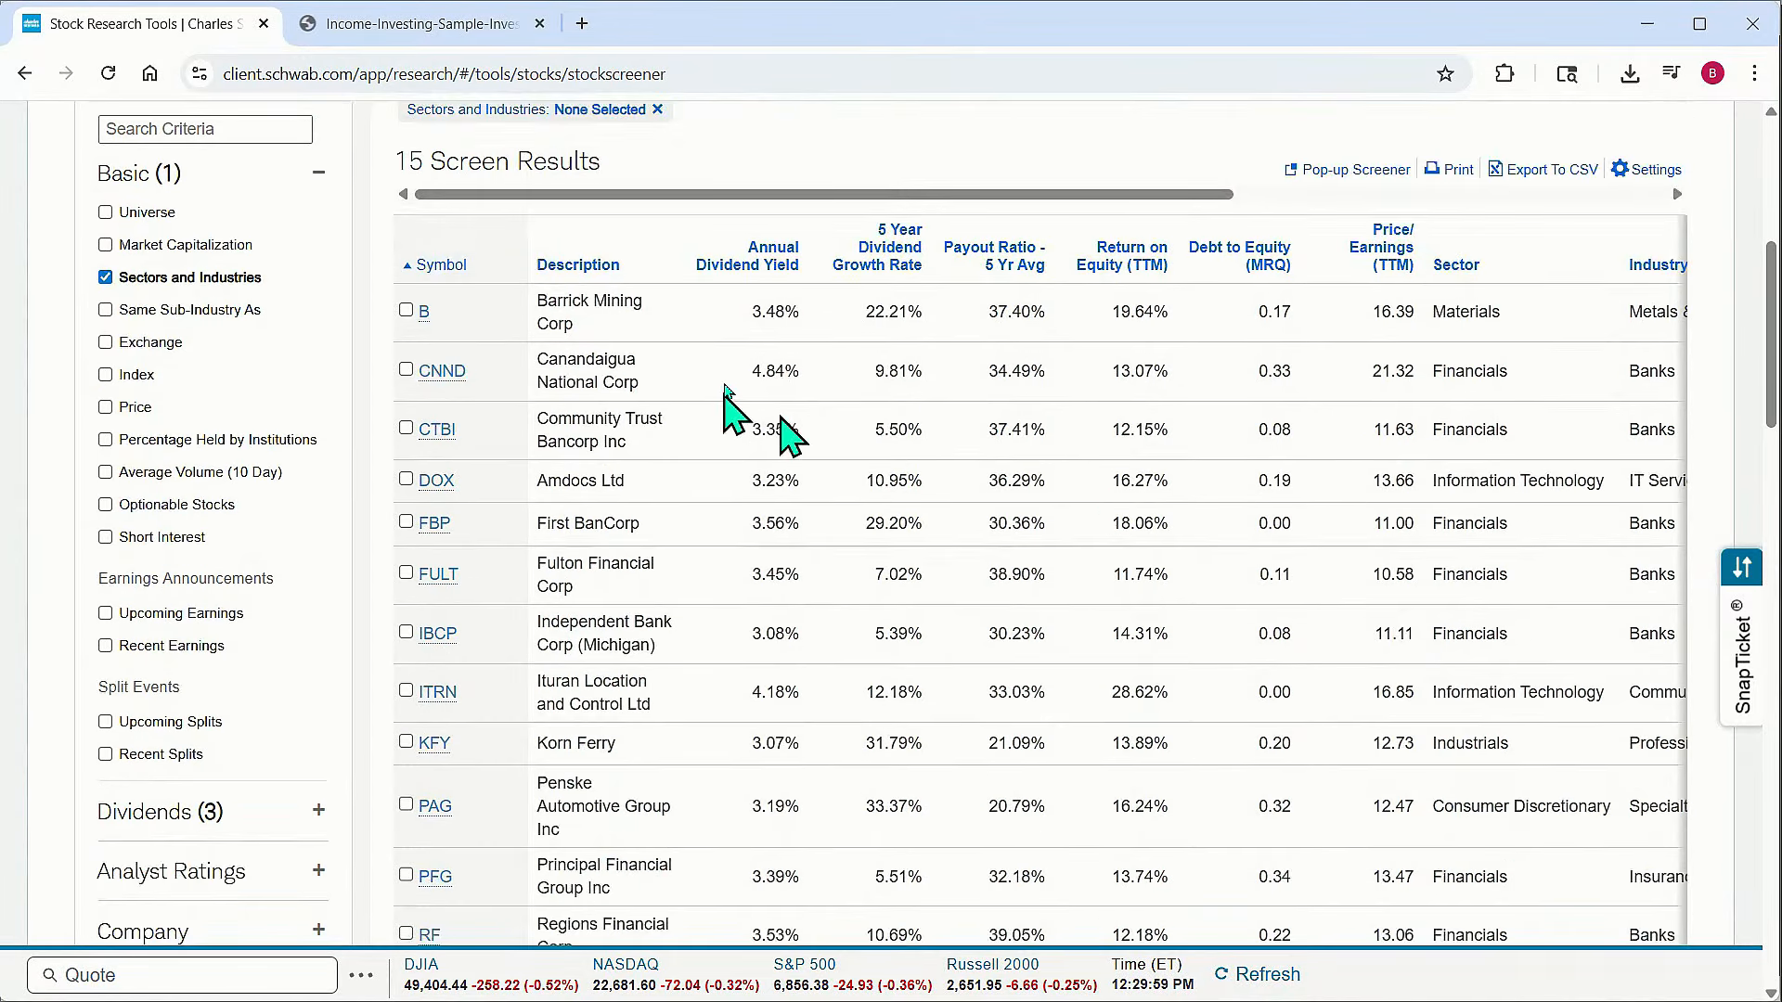
Browse the Analyst Ratings criteria options and collapse the category again
{"action": "left_click", "coordinate": [318, 177]}
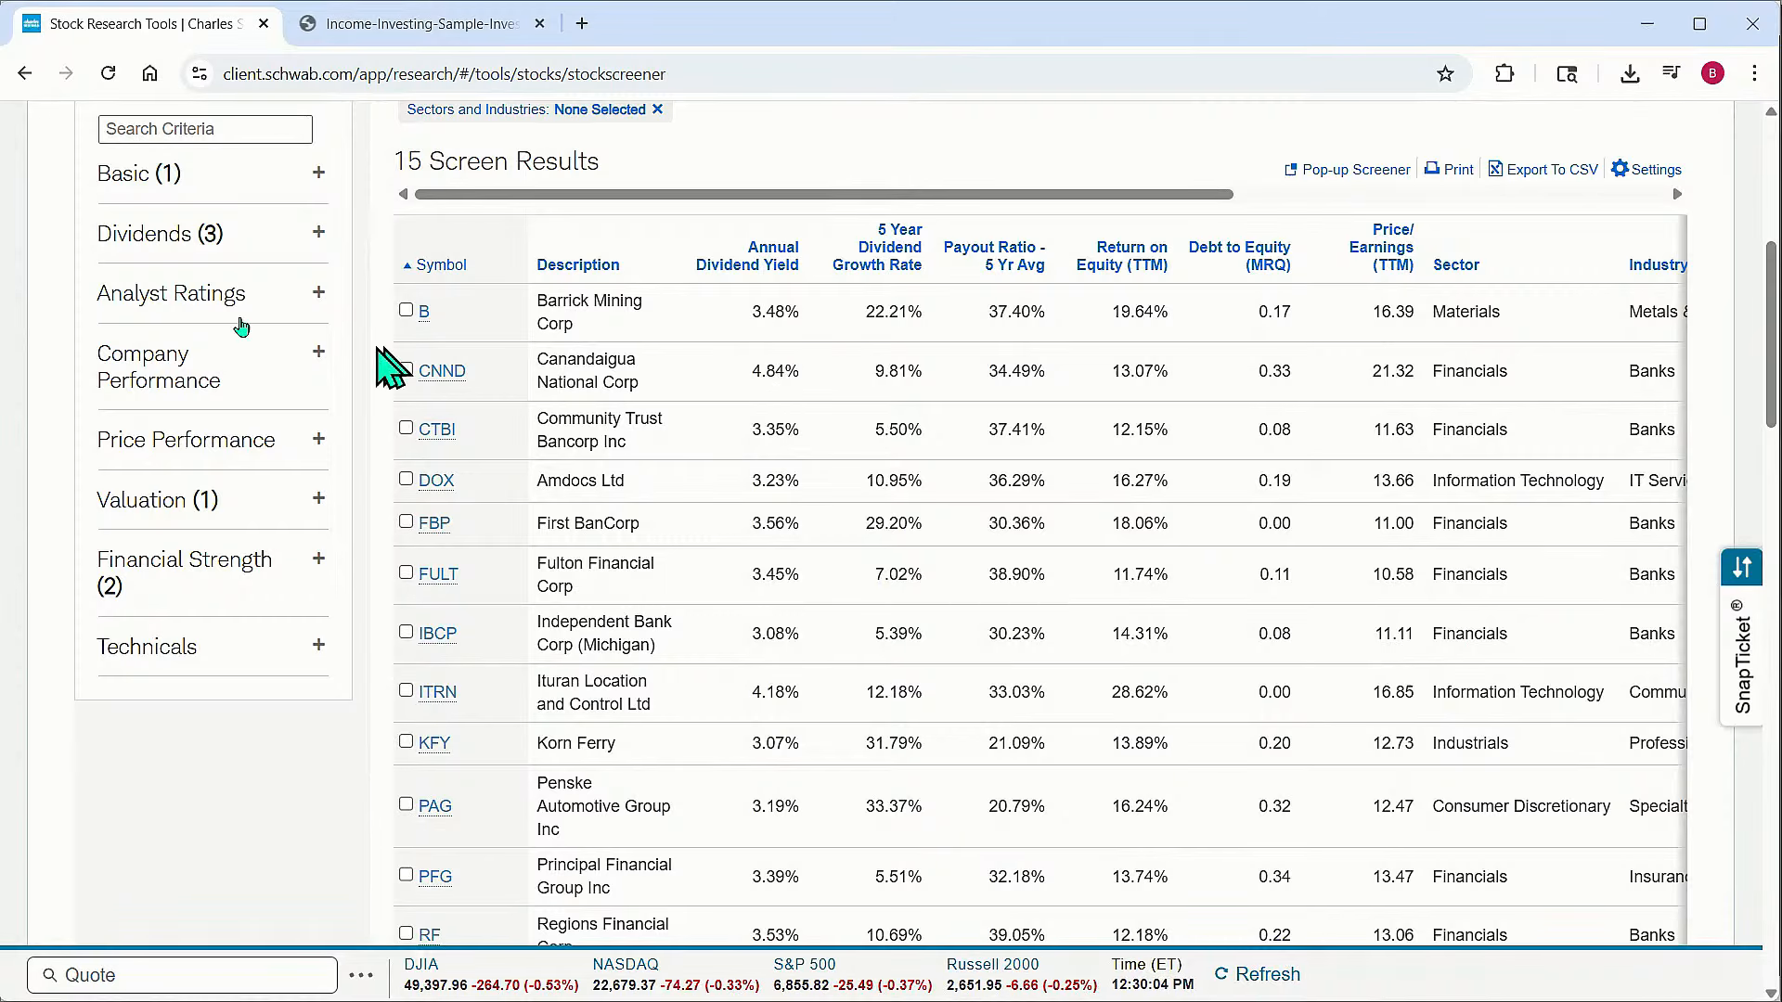
{"action": "left_click", "coordinate": [315, 299]}
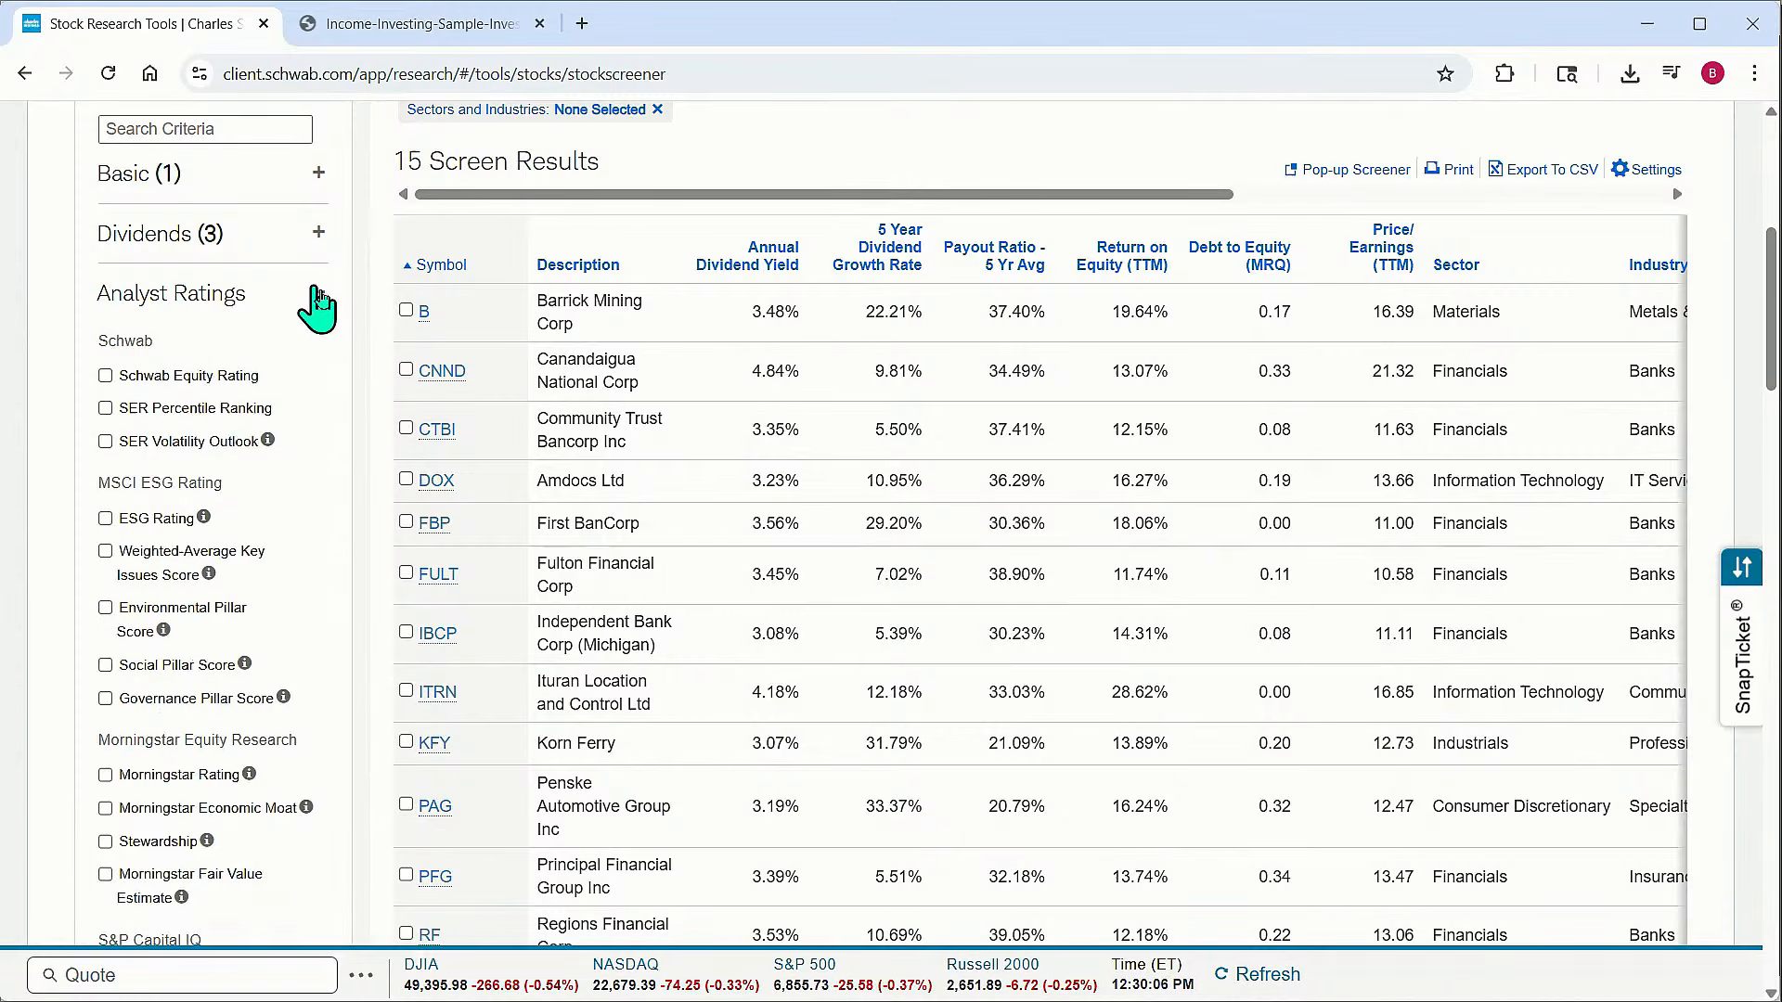
{"action": "scroll", "coordinate": [232, 575], "scroll_direction": "down", "scroll_amount": 6}
{"action": "scroll", "coordinate": [232, 584], "scroll_direction": "up", "scroll_amount": 8}
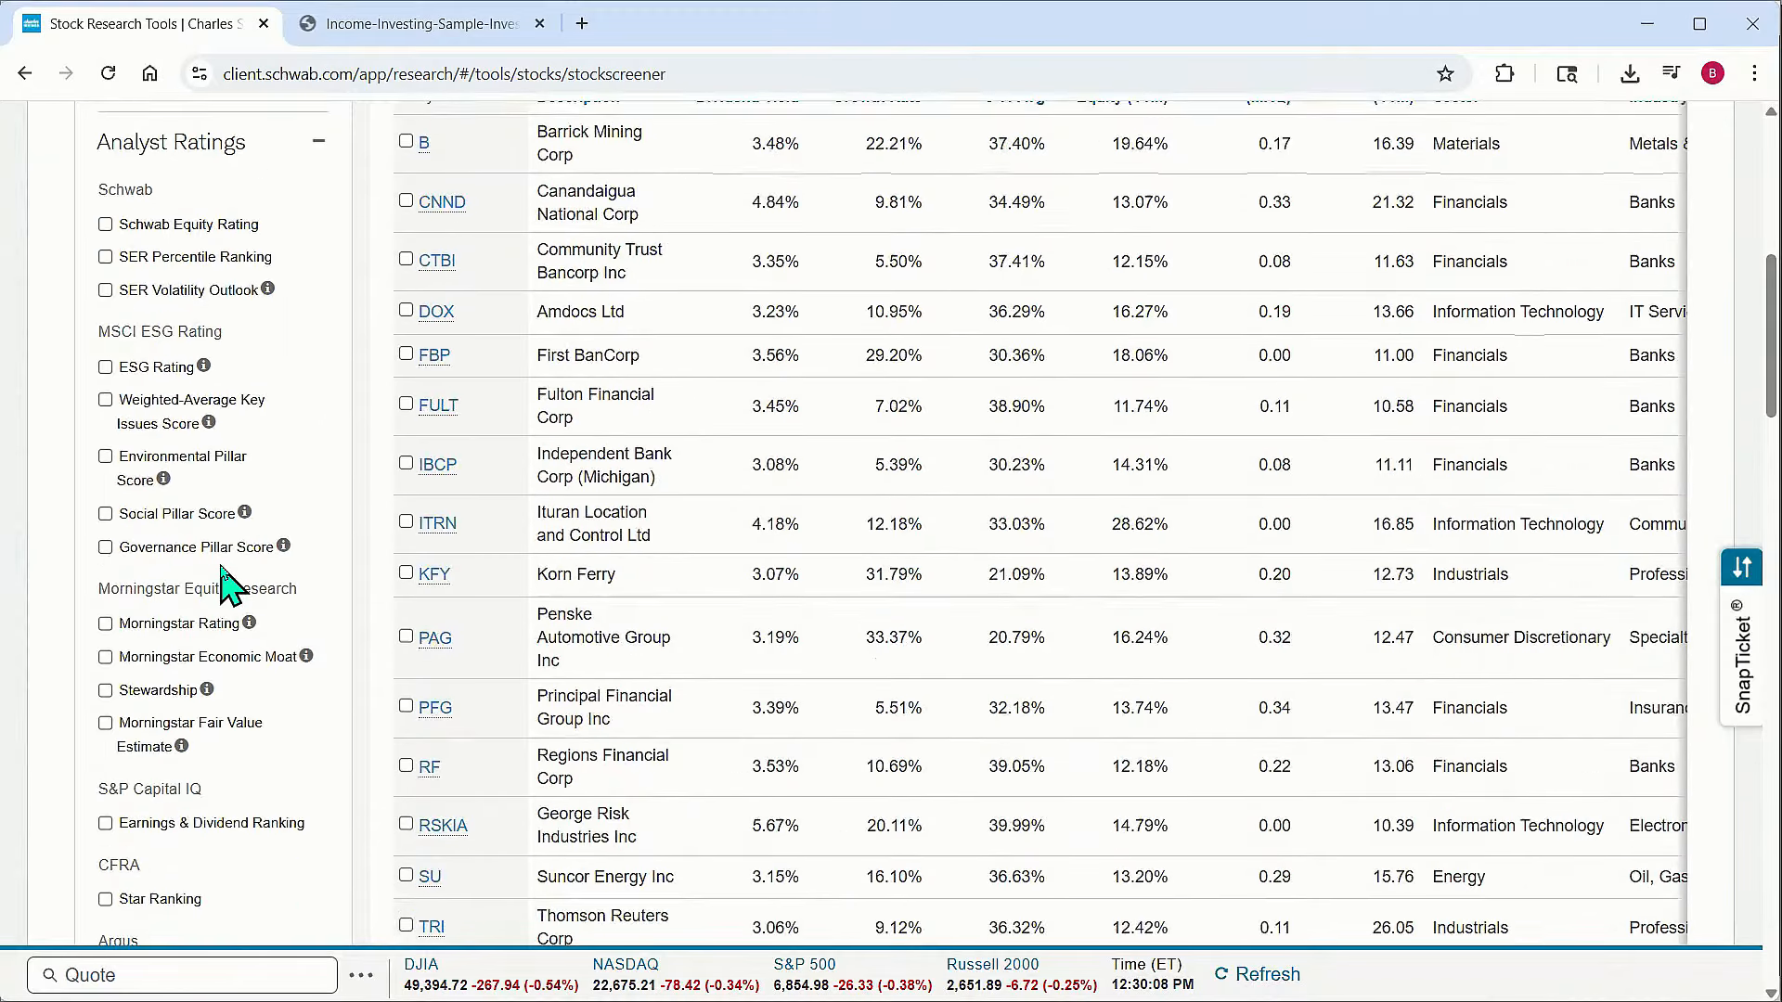
{"action": "left_click", "coordinate": [317, 411]}
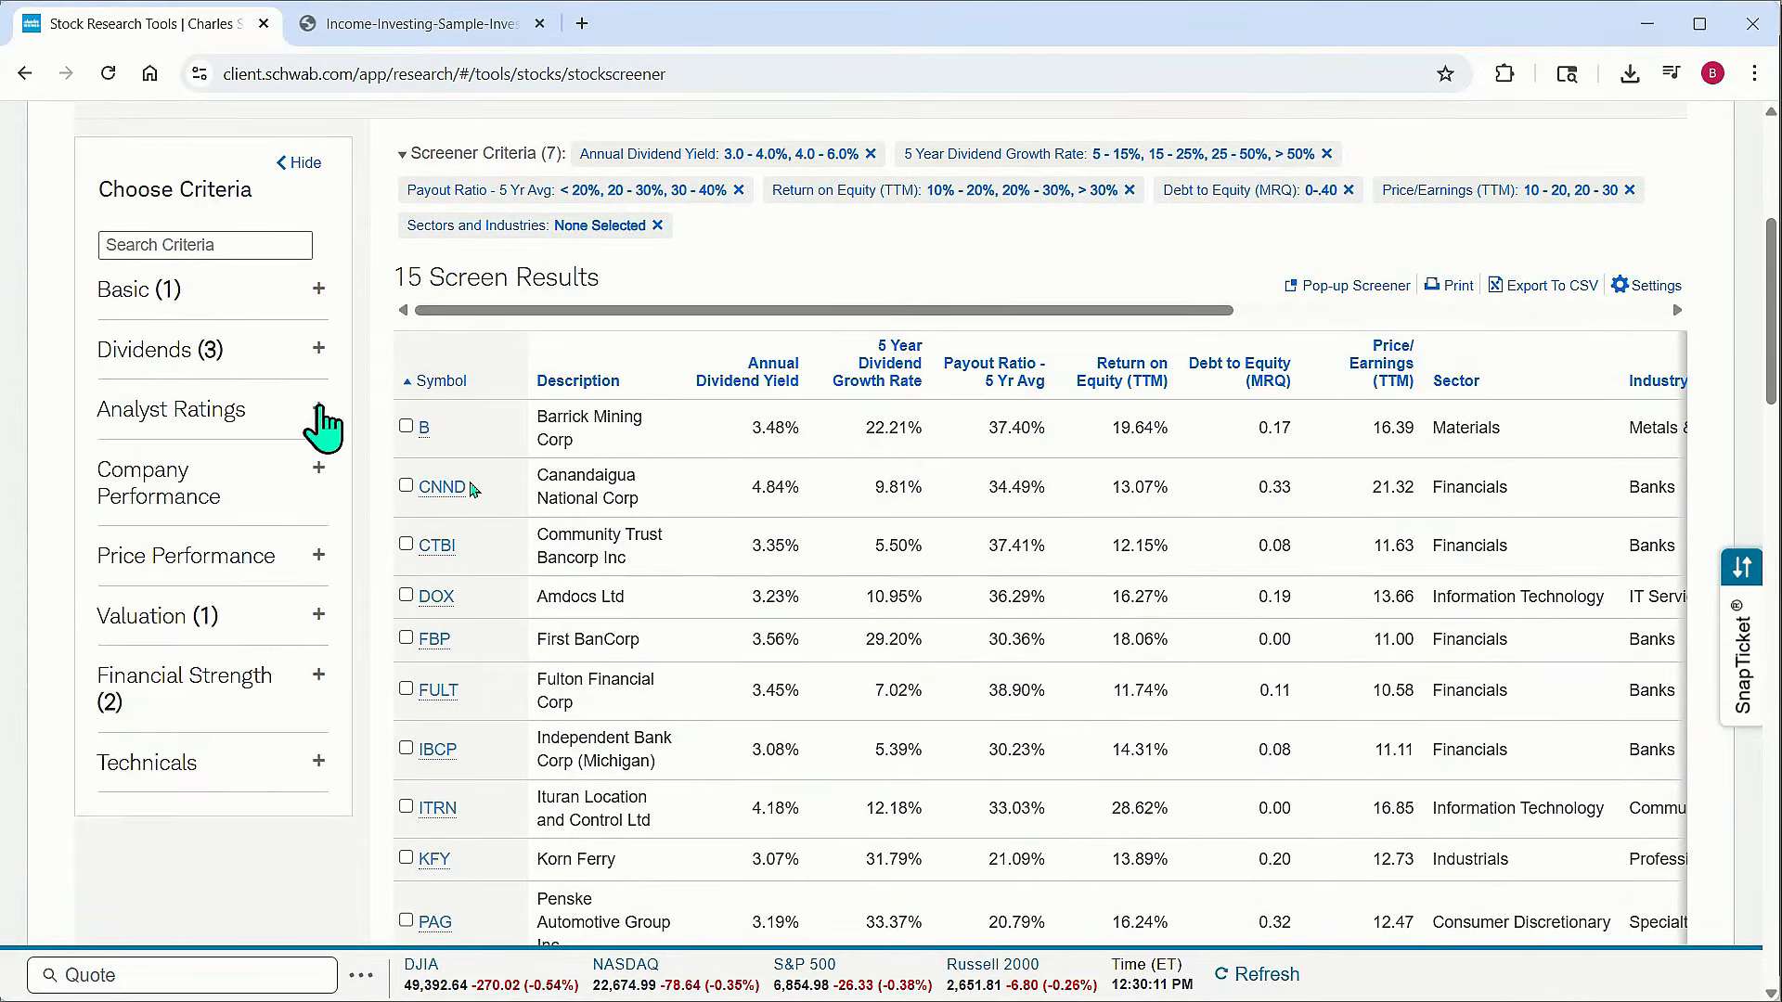
{"action": "scroll", "coordinate": [768, 634], "scroll_direction": "up", "scroll_amount": 1}
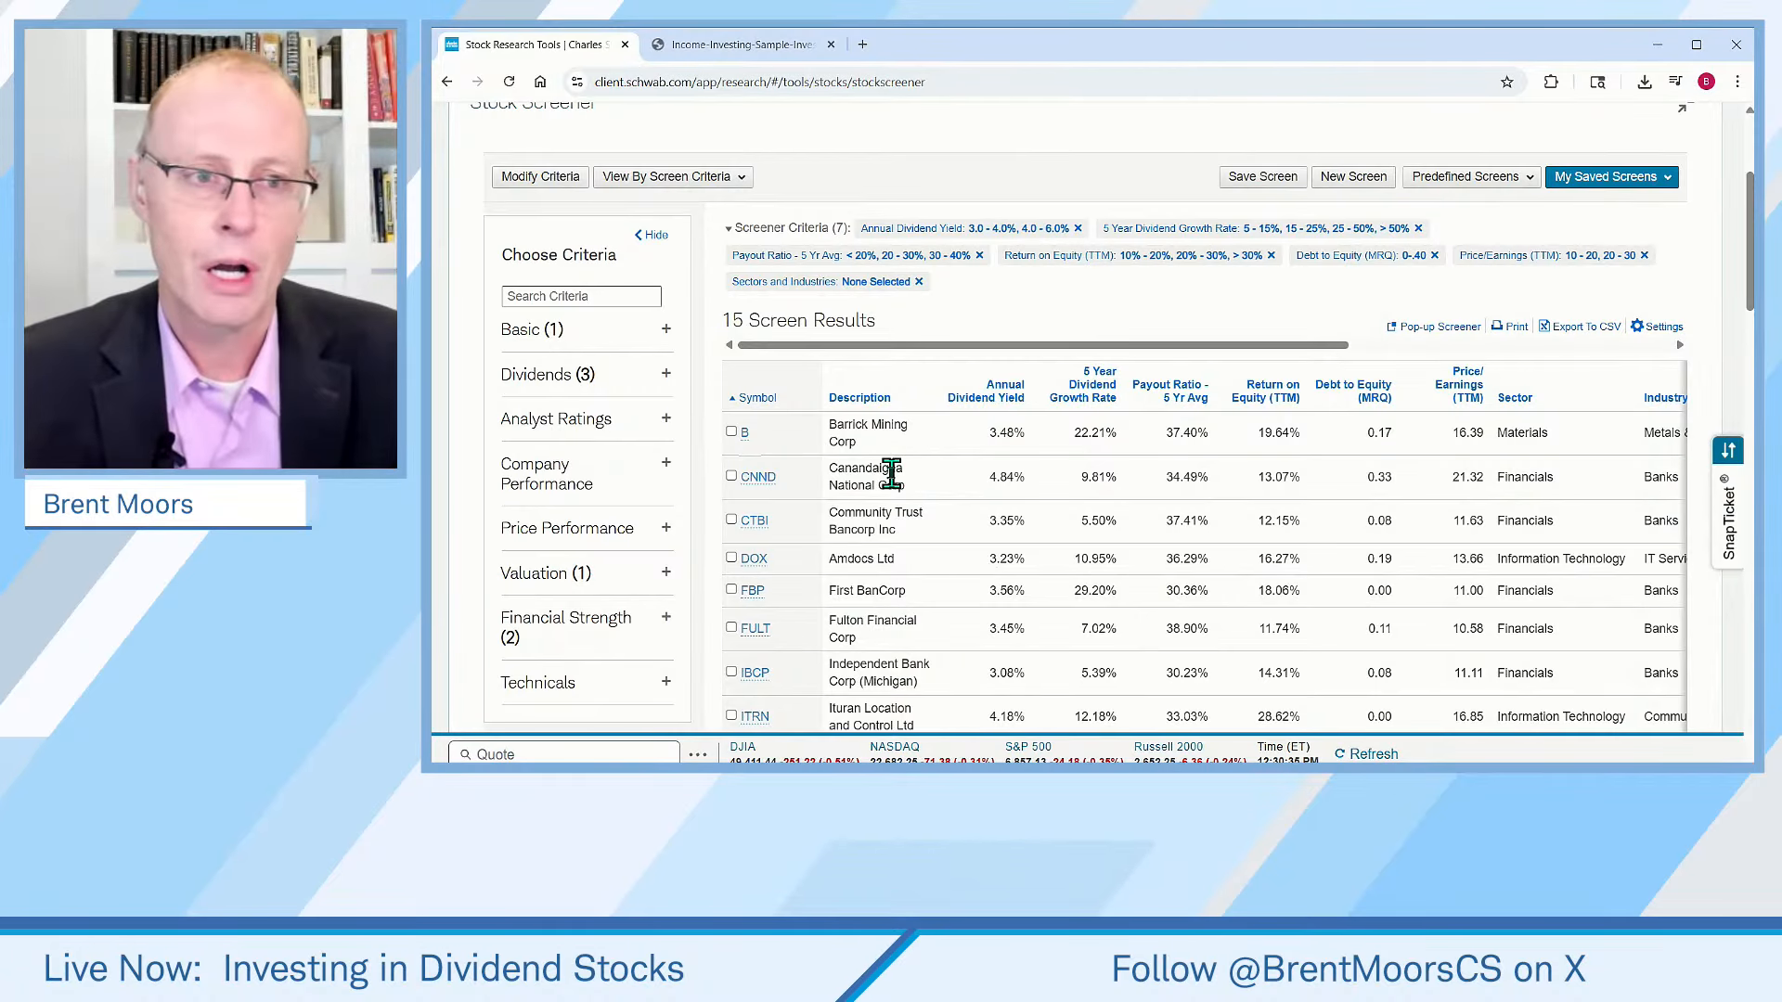
Add the Index criterion from Basic limited to the S&P 500 and apply it
{"action": "left_click", "coordinate": [664, 332]}
{"action": "left_click", "coordinate": [507, 479]}
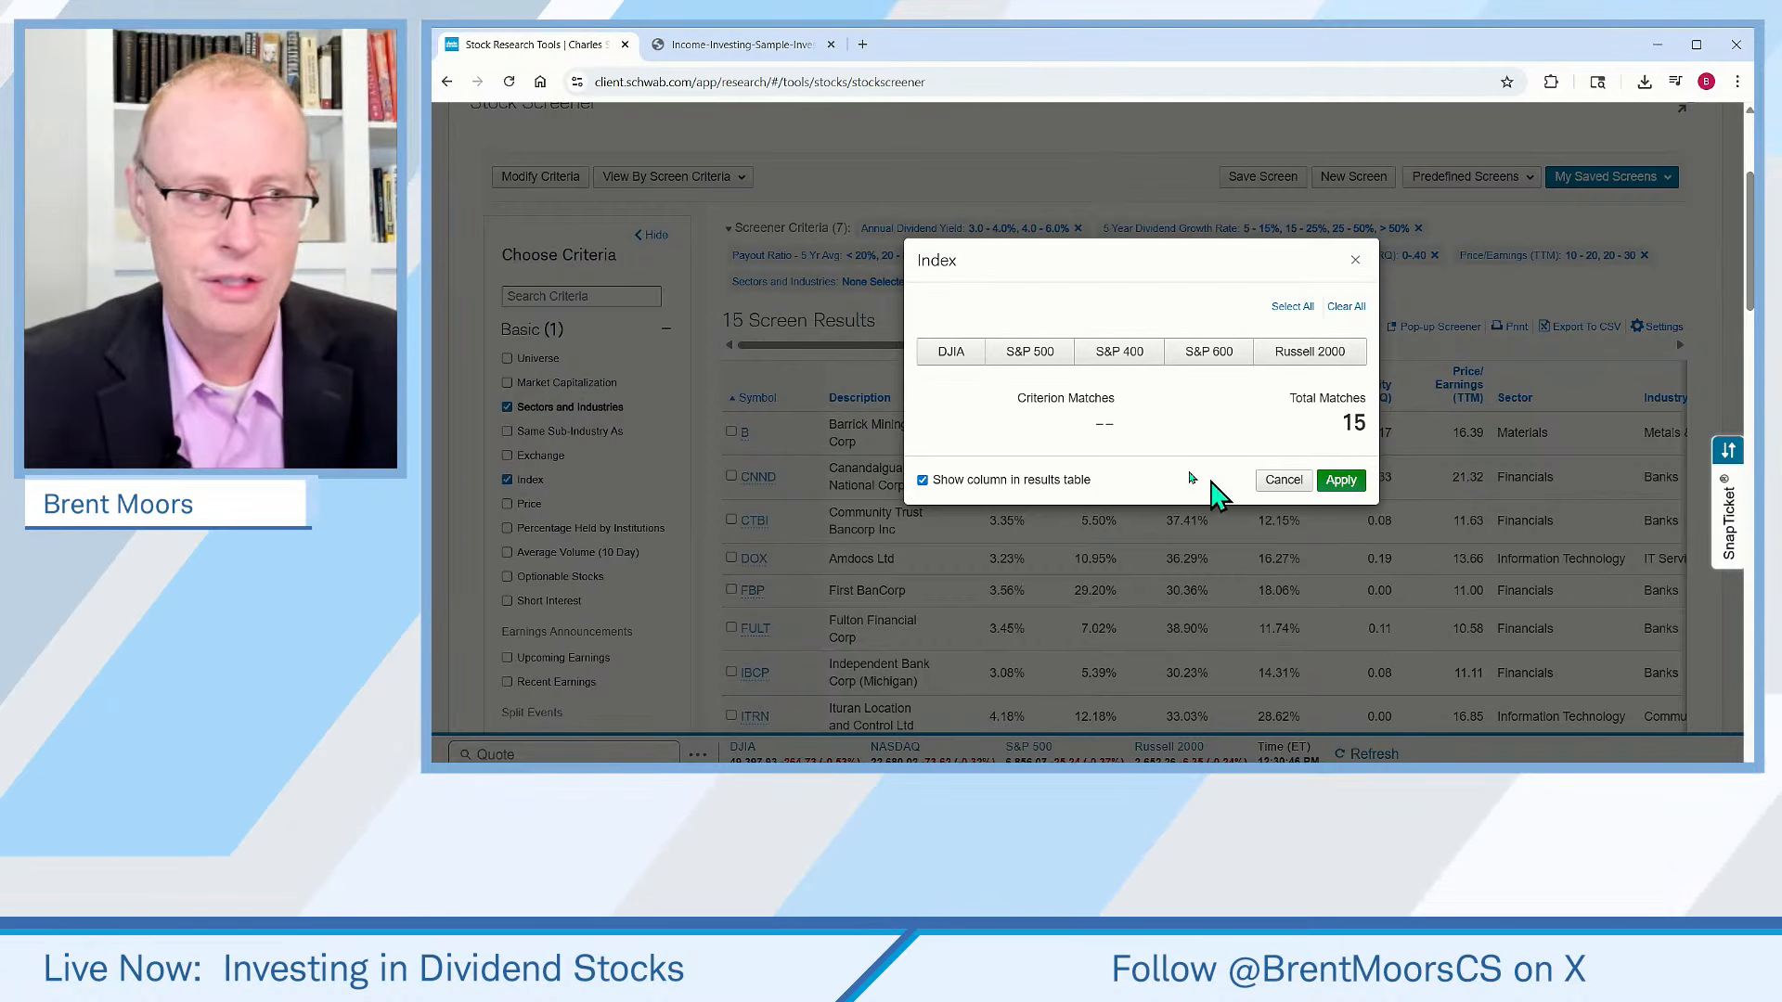
{"action": "left_click", "coordinate": [1032, 358]}
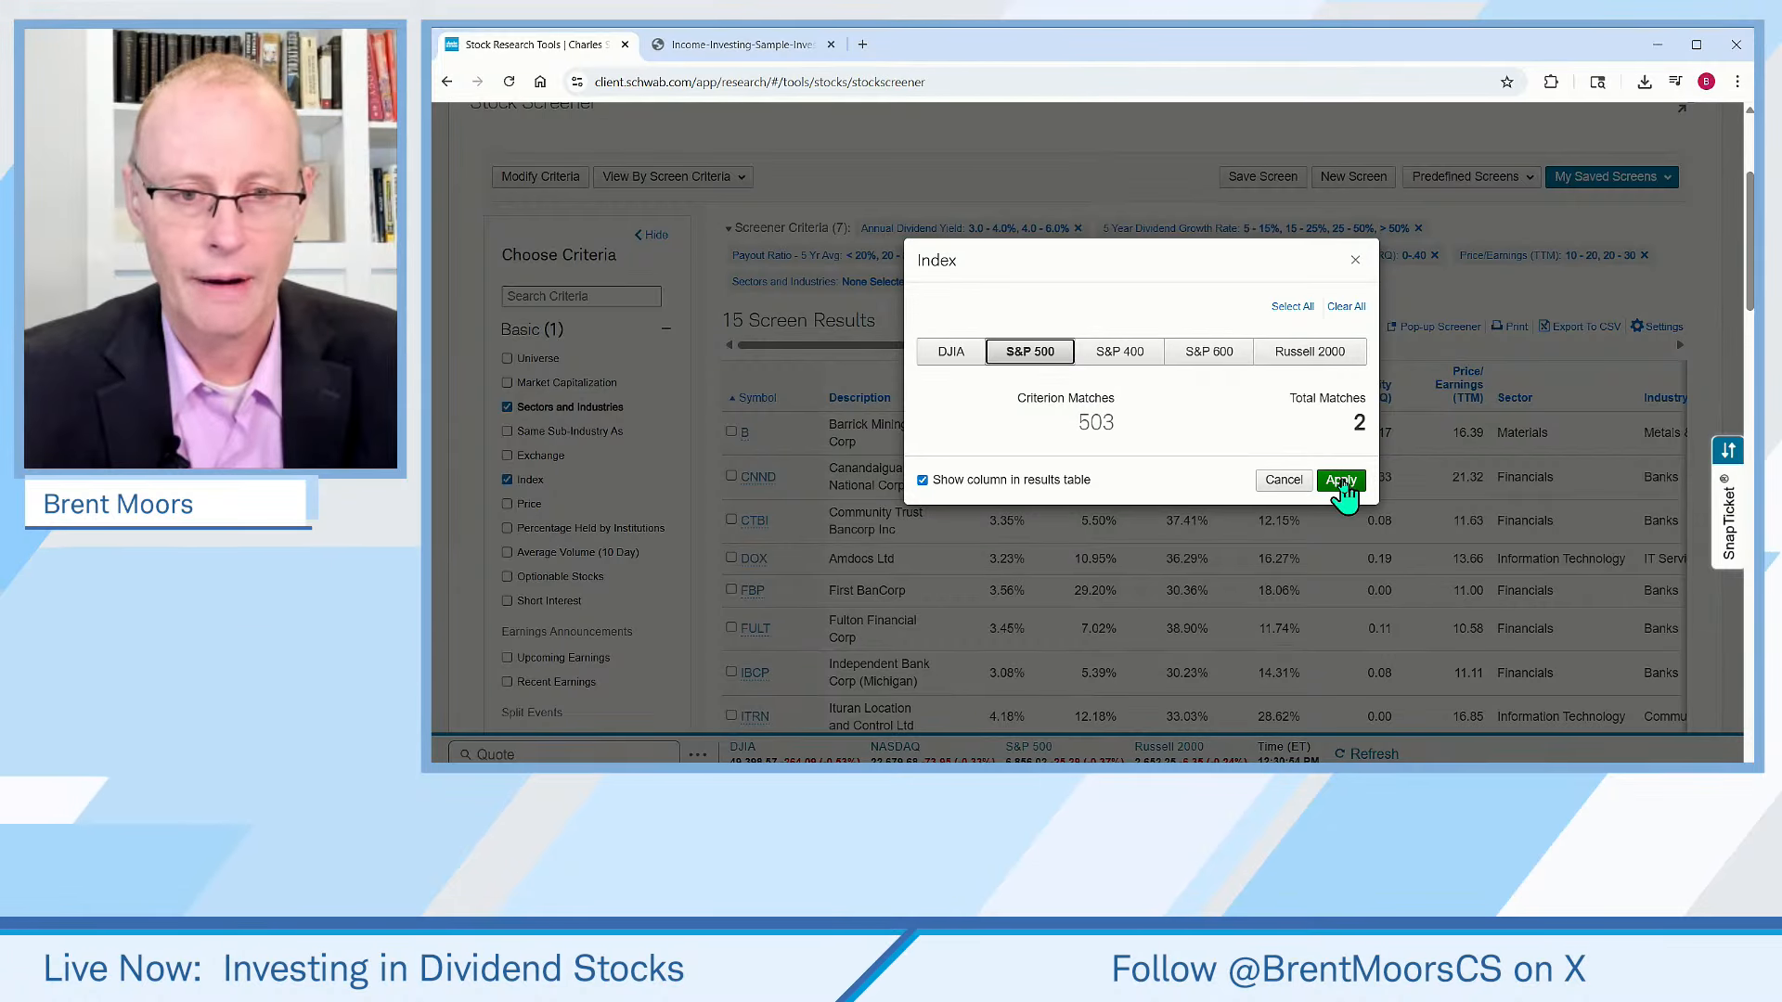
{"action": "left_click", "coordinate": [1338, 483]}
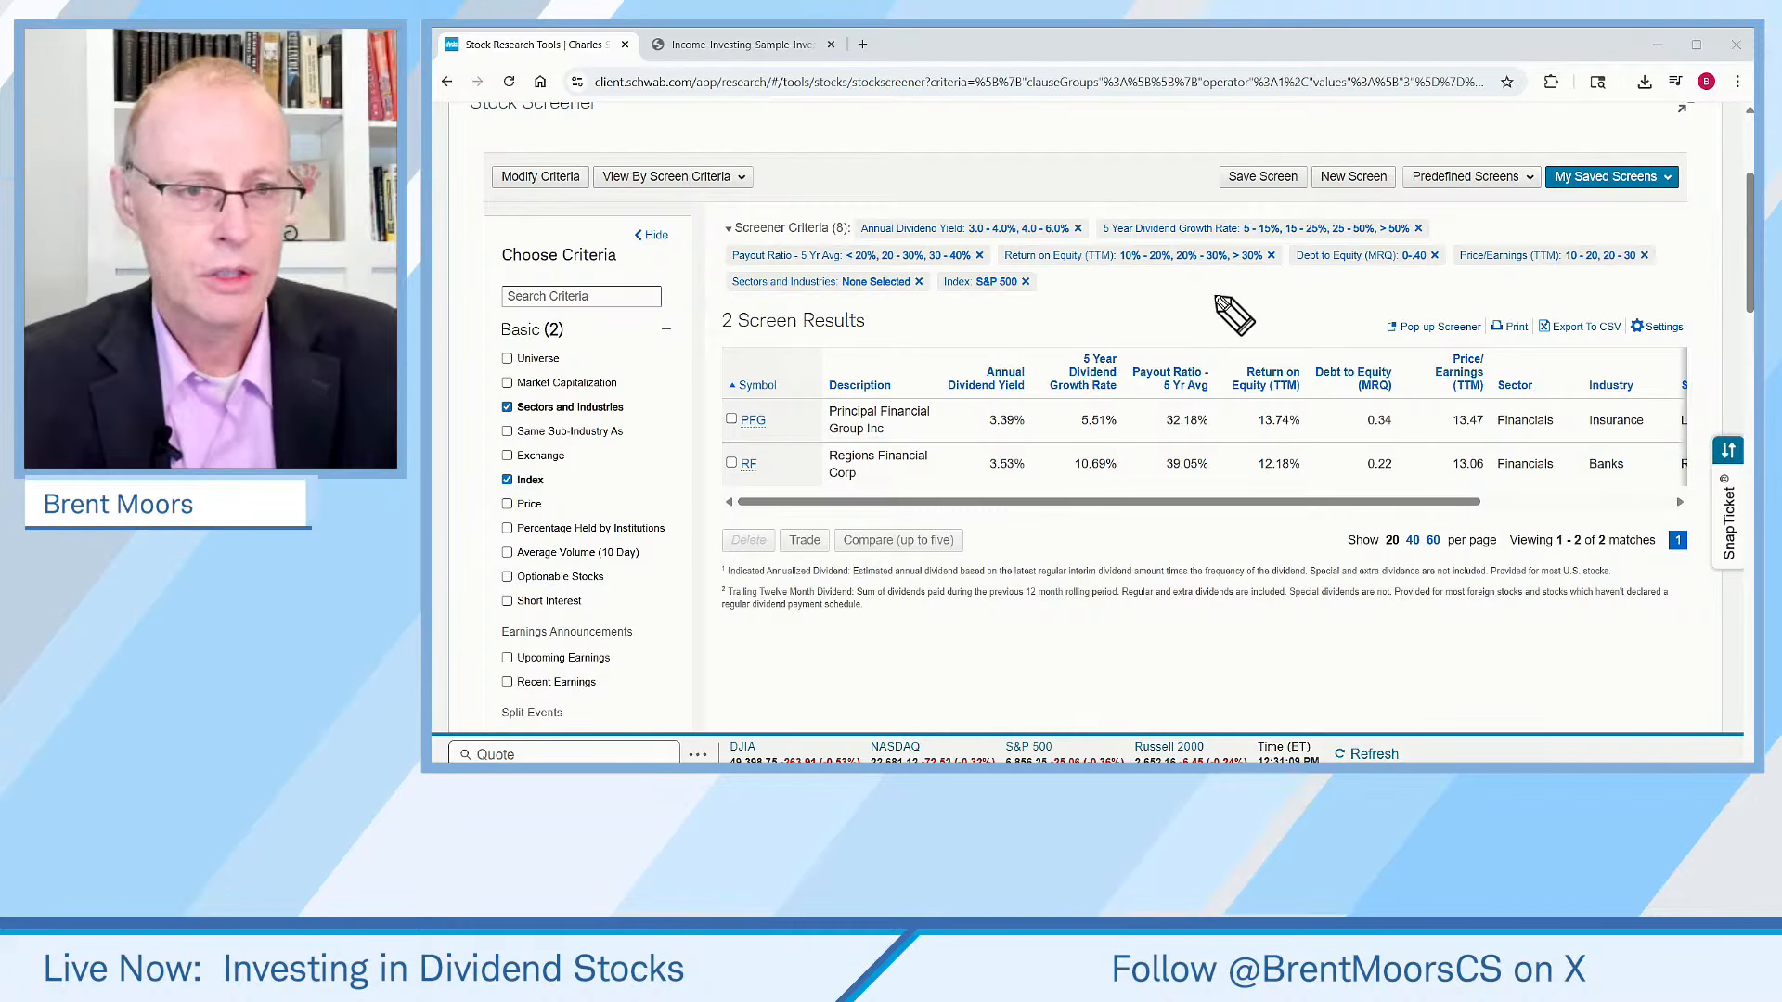
Open the quote for Principal Financial Group from the results, then its full research page
{"action": "mouse_move", "coordinate": [806, 294]}
{"action": "left_mouse_down"}
{"action": "mouse_move", "coordinate": [698, 320]}
{"action": "mouse_move", "coordinate": [747, 353]}
{"action": "mouse_move", "coordinate": [886, 307]}
{"action": "left_mouse_up"}
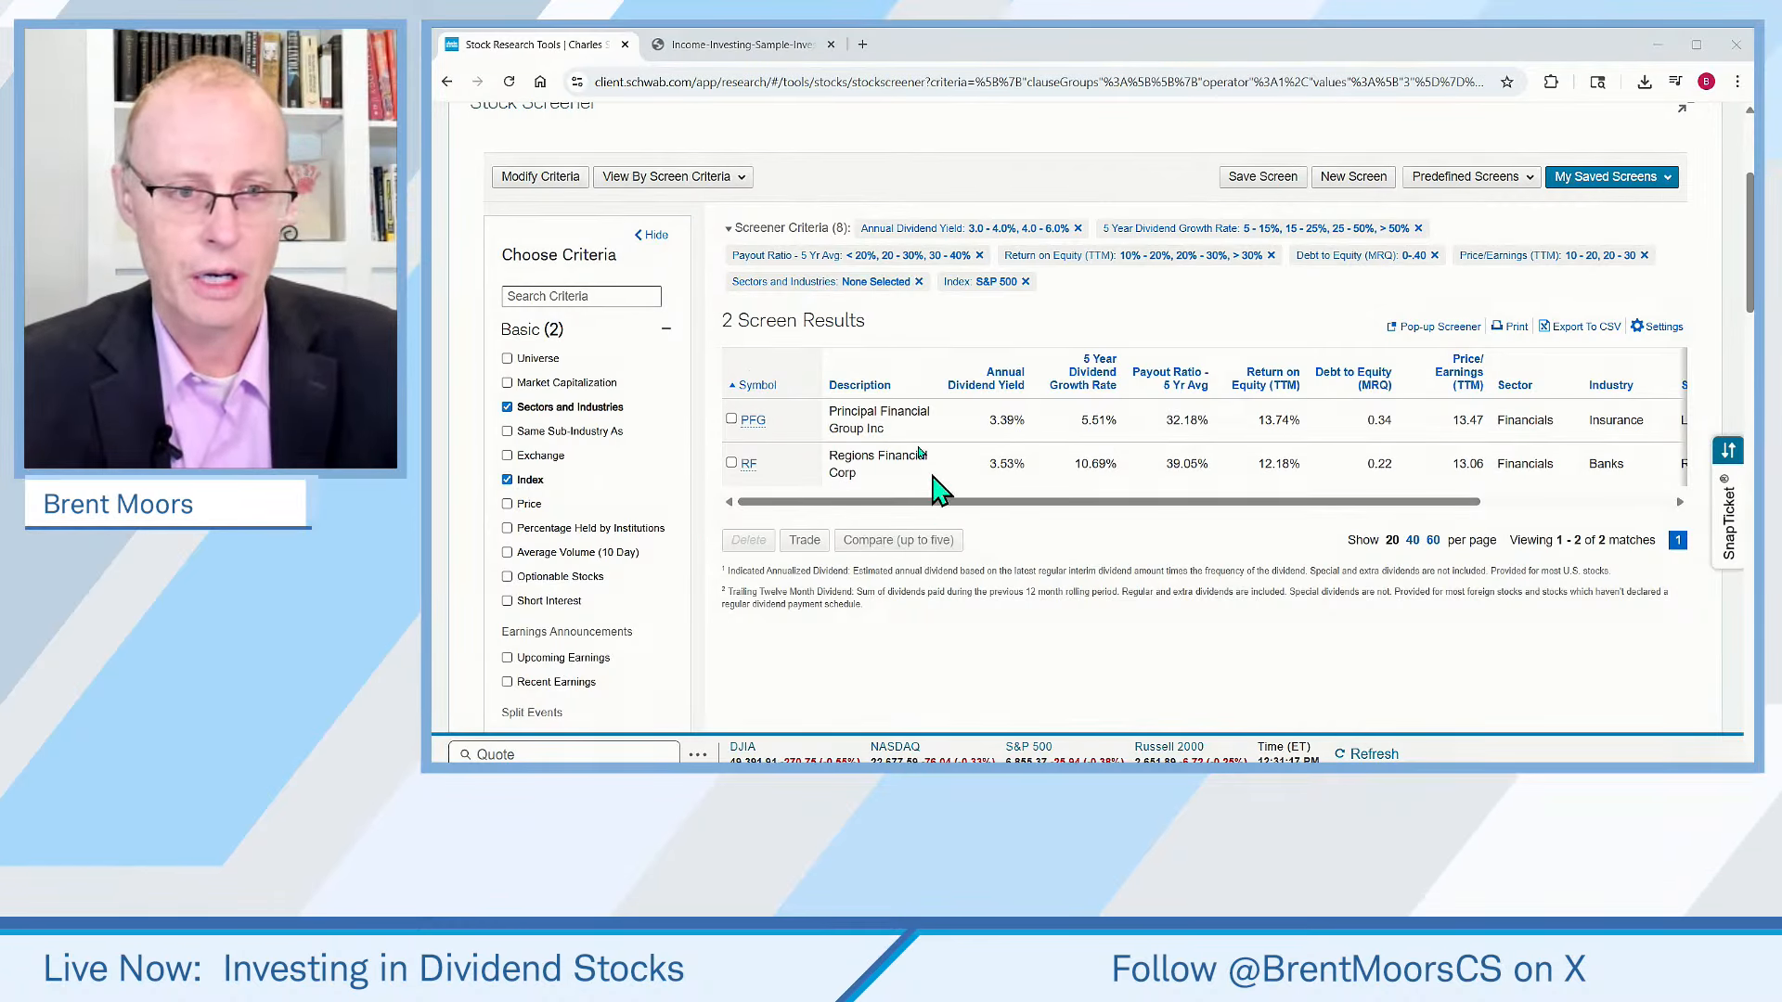
{"action": "left_click", "coordinate": [752, 423]}
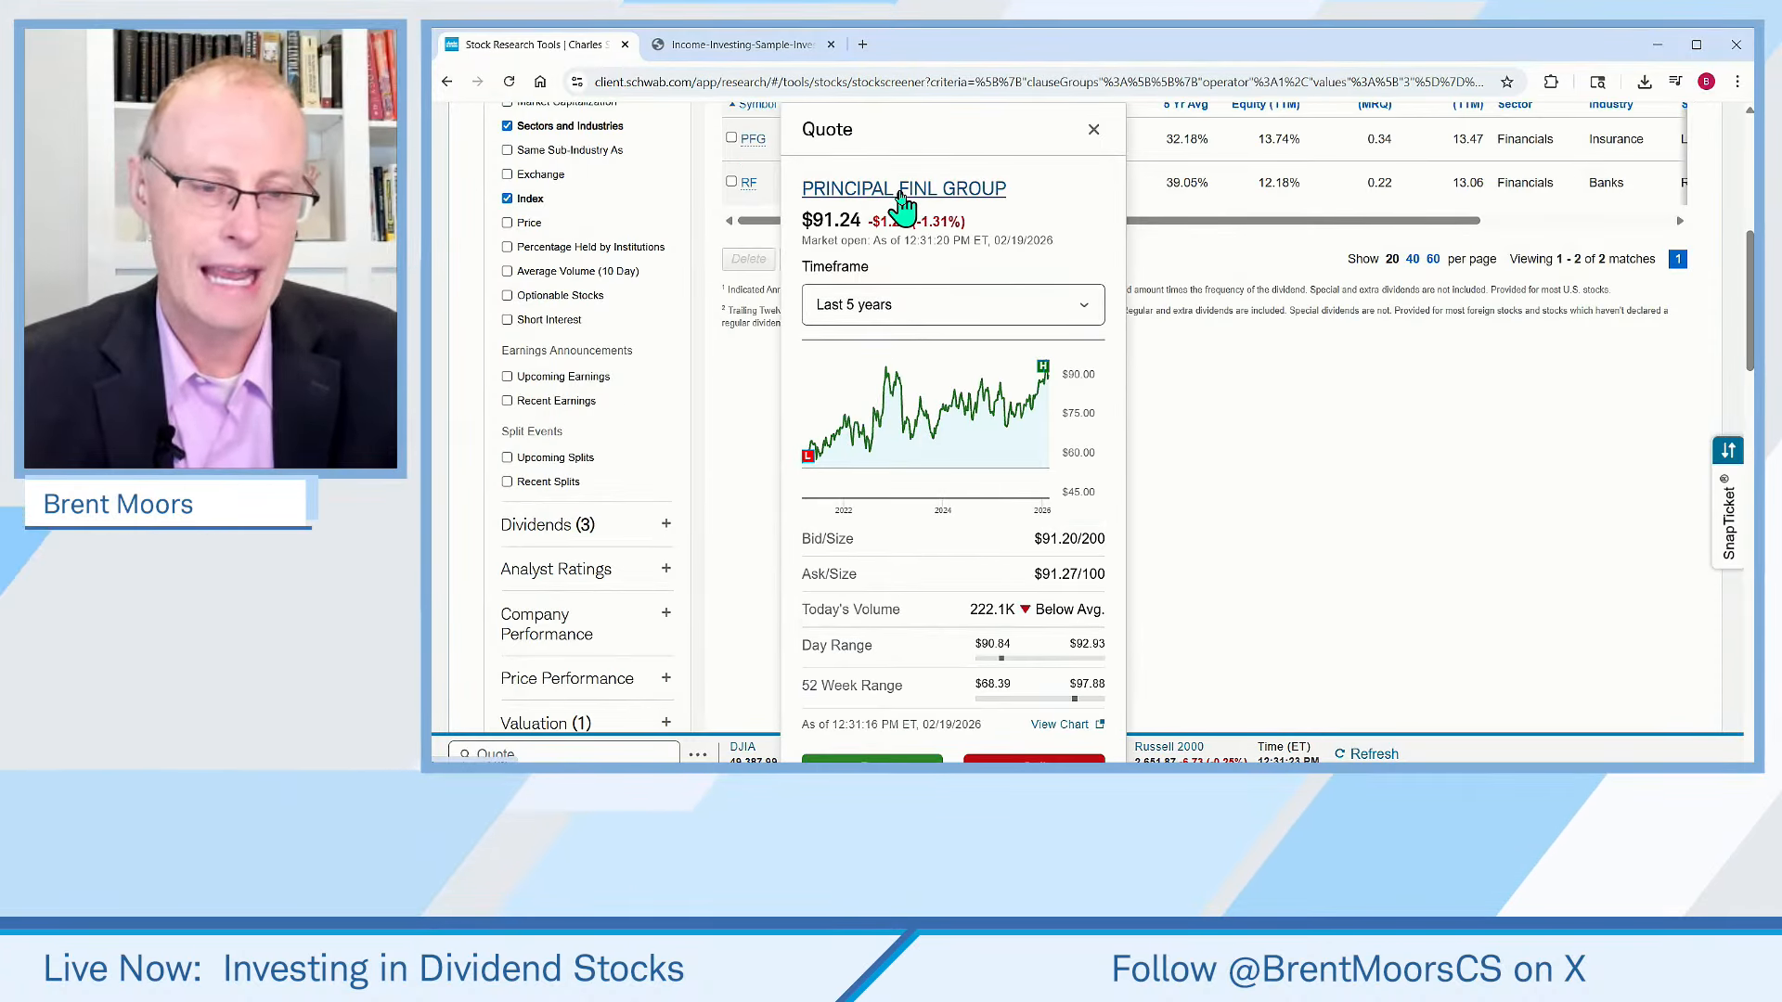
{"action": "left_click", "coordinate": [900, 192]}
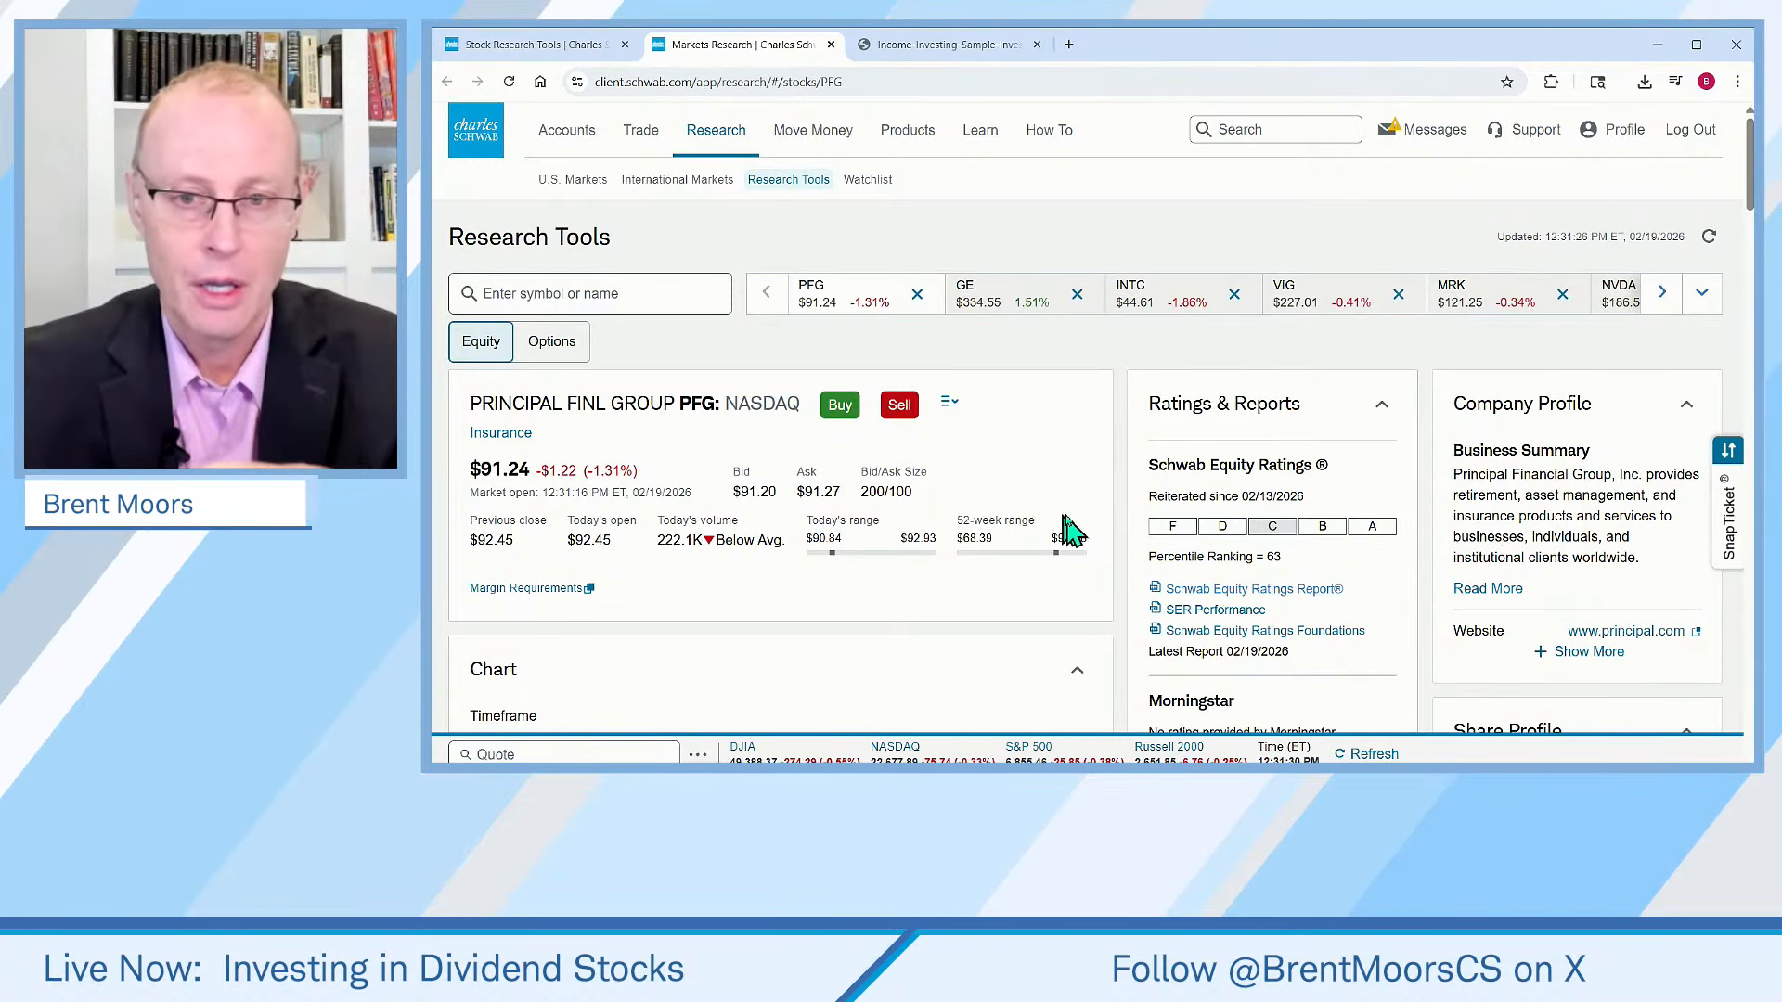
Scroll the research page to examine the stock's Ratings & Reports section
{"action": "scroll", "coordinate": [1067, 525], "scroll_direction": "down", "scroll_amount": 1}
{"action": "scroll", "coordinate": [1039, 508], "scroll_direction": "down", "scroll_amount": 1}
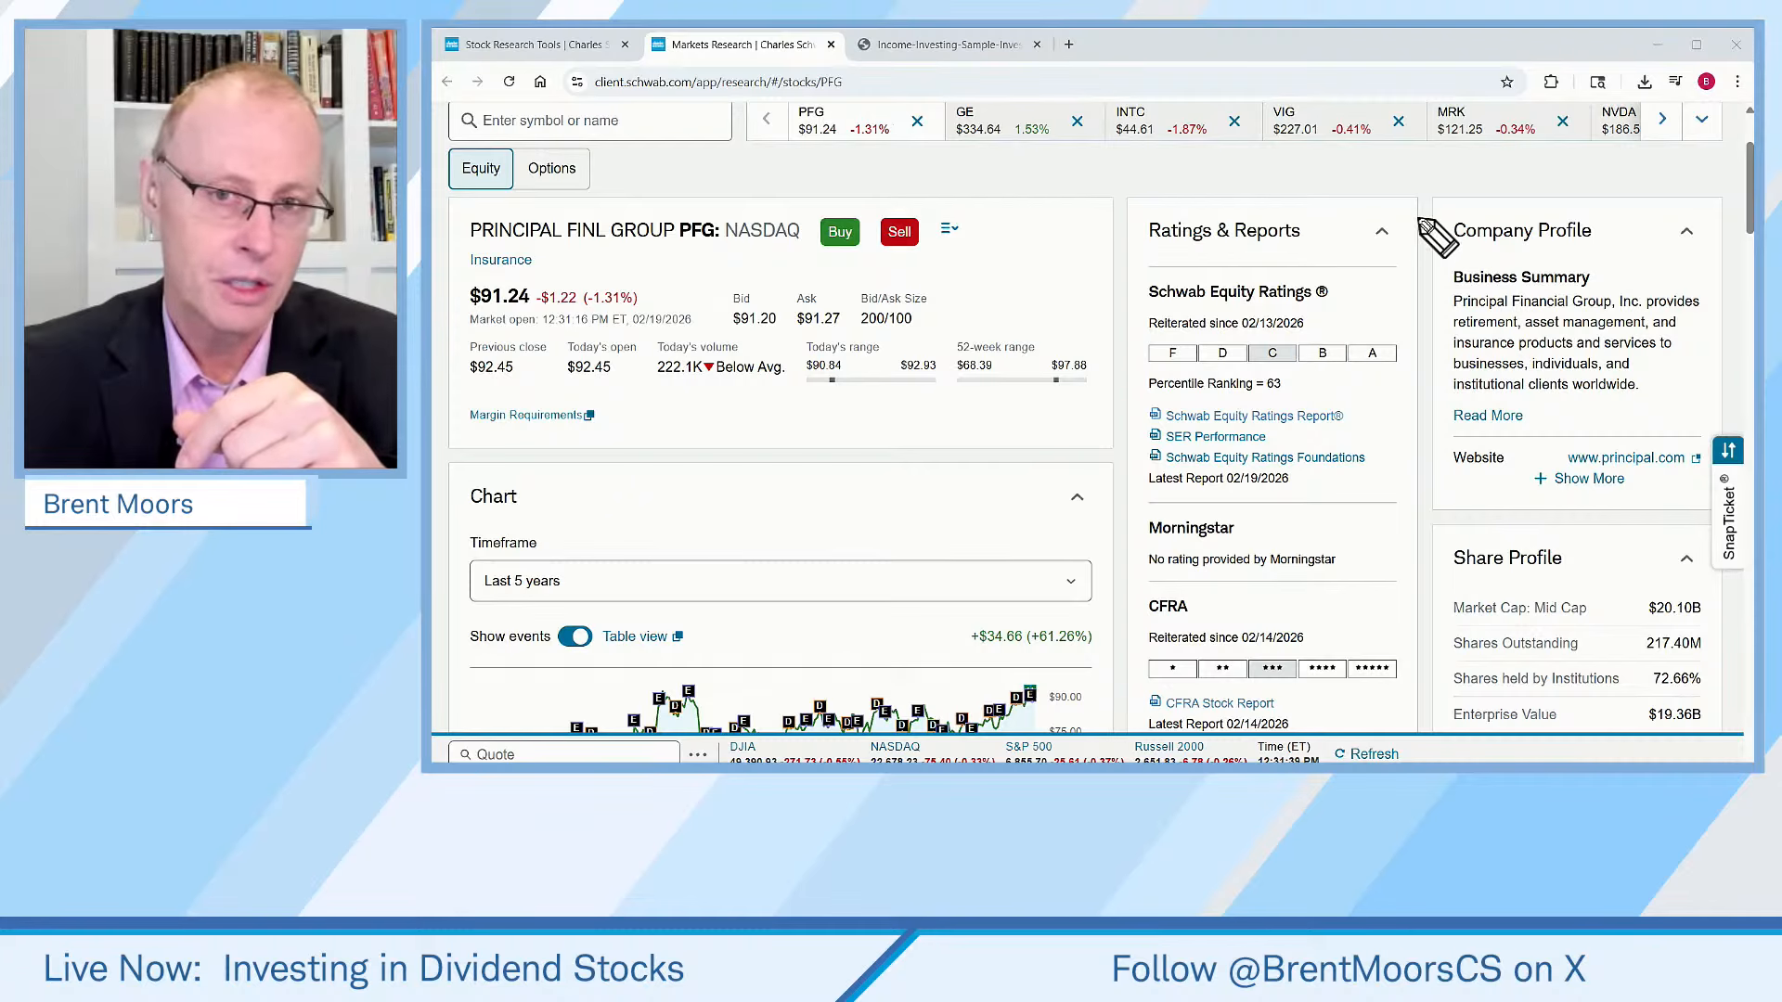
{"action": "mouse_move", "coordinate": [1394, 216]}
{"action": "left_mouse_down"}
{"action": "mouse_move", "coordinate": [1151, 200]}
{"action": "mouse_move", "coordinate": [1123, 239]}
{"action": "mouse_move", "coordinate": [1188, 266]}
{"action": "mouse_move", "coordinate": [1326, 270]}
{"action": "left_mouse_up"}
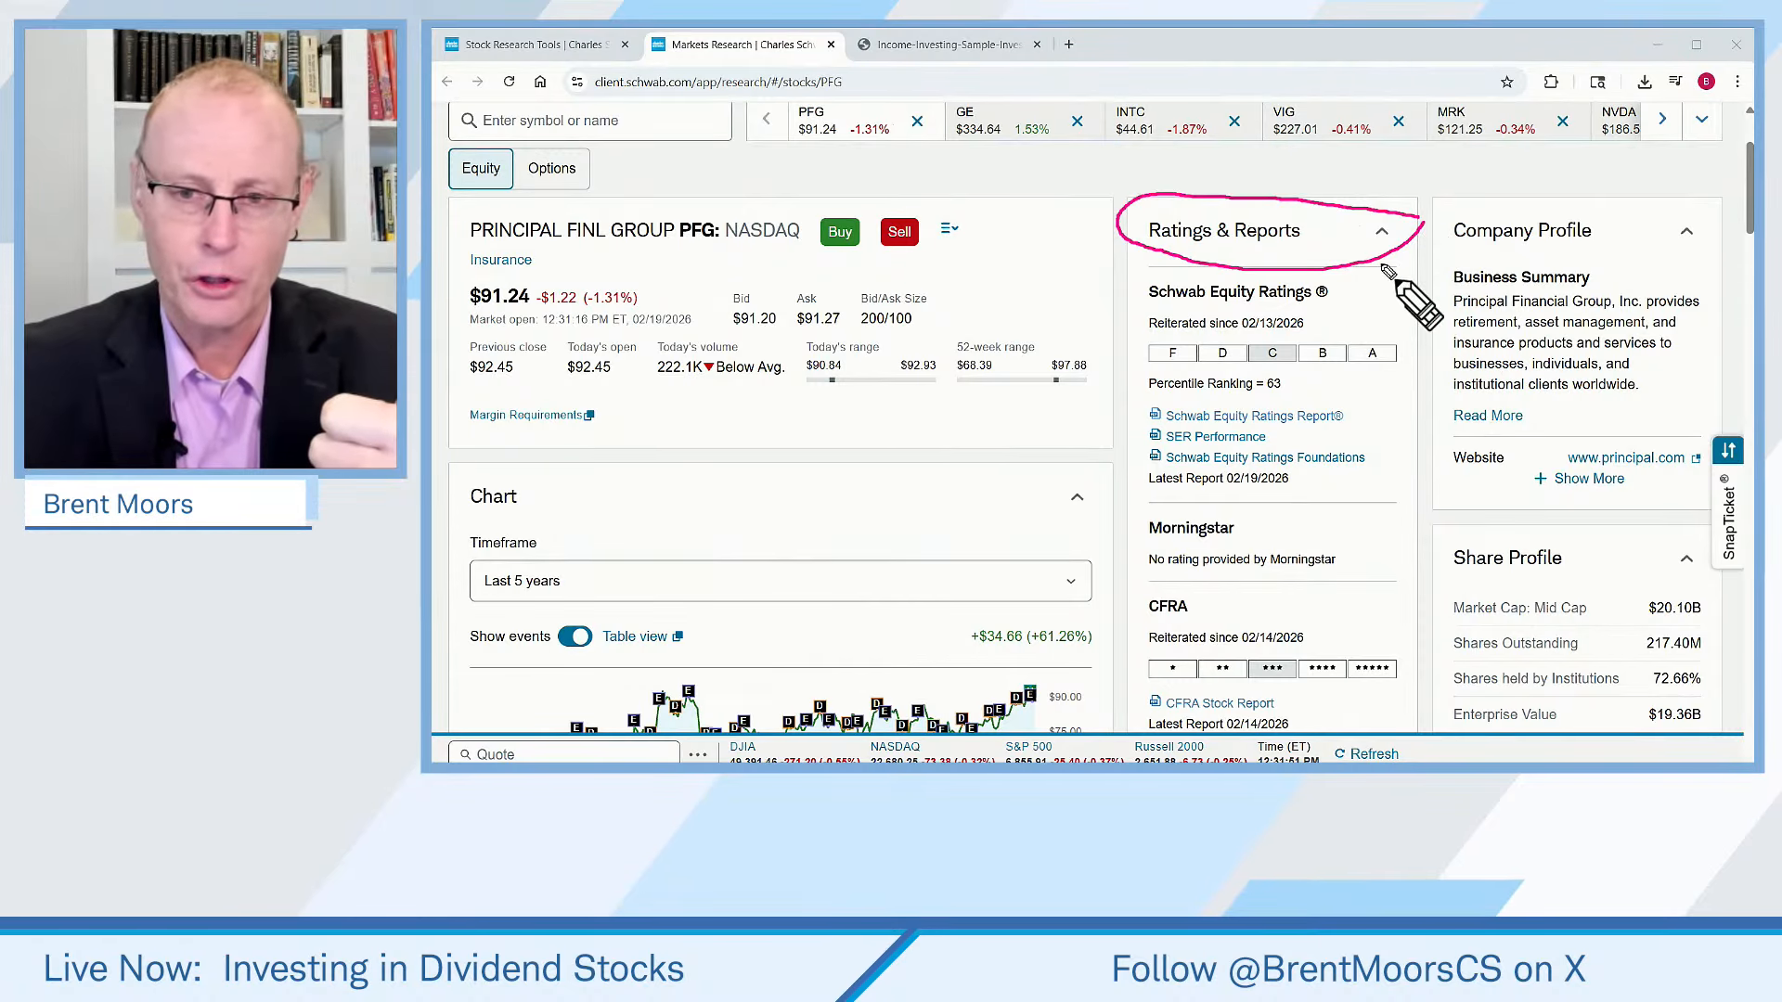
{"action": "mouse_move", "coordinate": [1380, 263]}
{"action": "left_mouse_down"}
{"action": "mouse_move", "coordinate": [1415, 408]}
{"action": "mouse_move", "coordinate": [1418, 701]}
{"action": "left_mouse_up"}
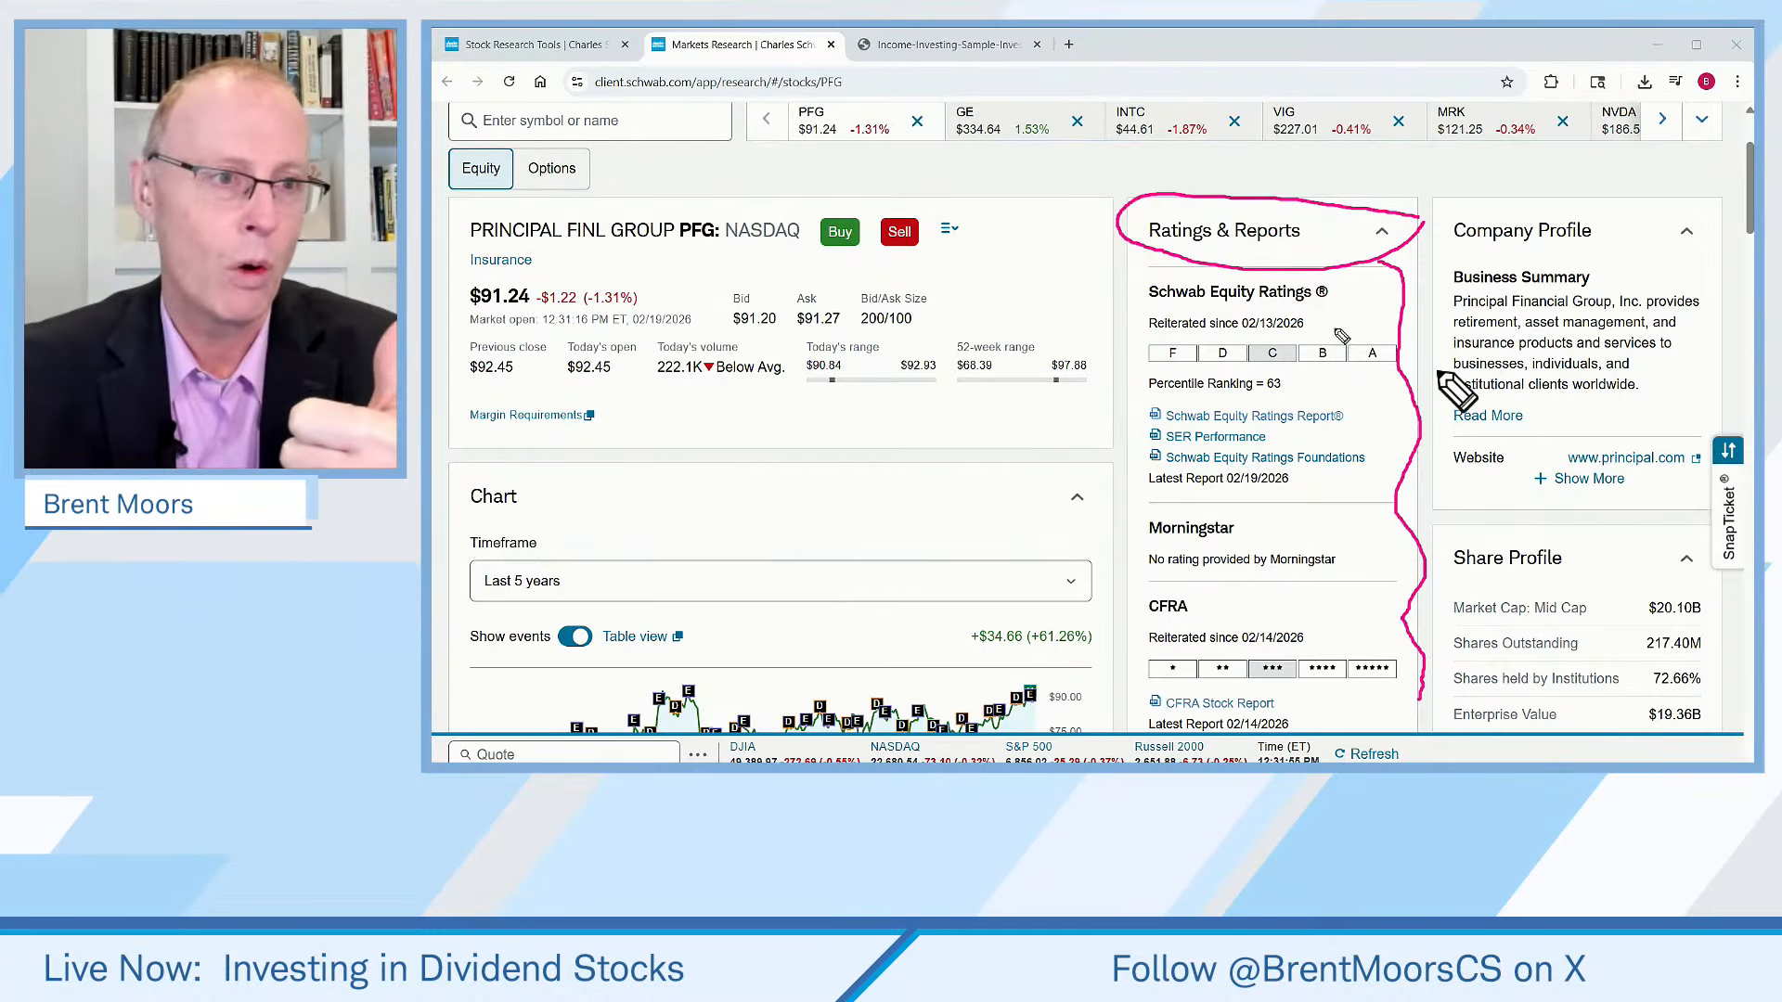
{"action": "key", "text": "e"}
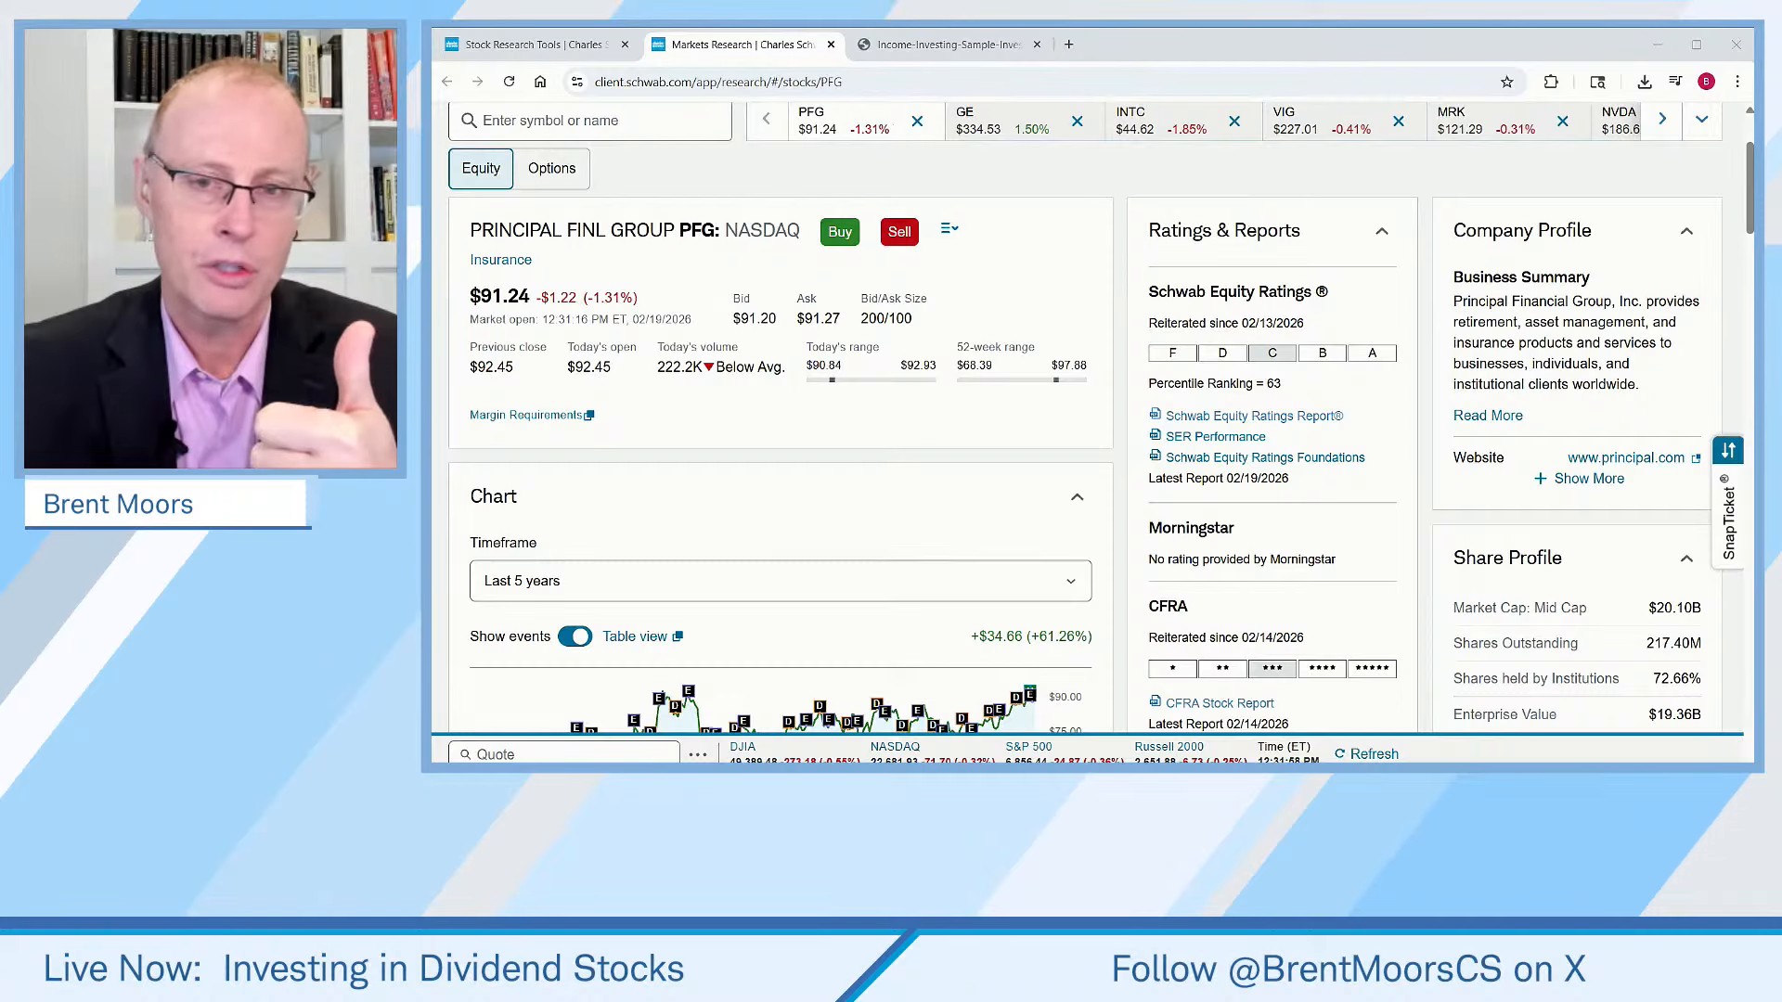
Scroll through the research page to review the Dividends, Earnings and Peers & Ratios Comparison sections
{"action": "scroll", "coordinate": [1160, 427], "scroll_direction": "down", "scroll_amount": 6}
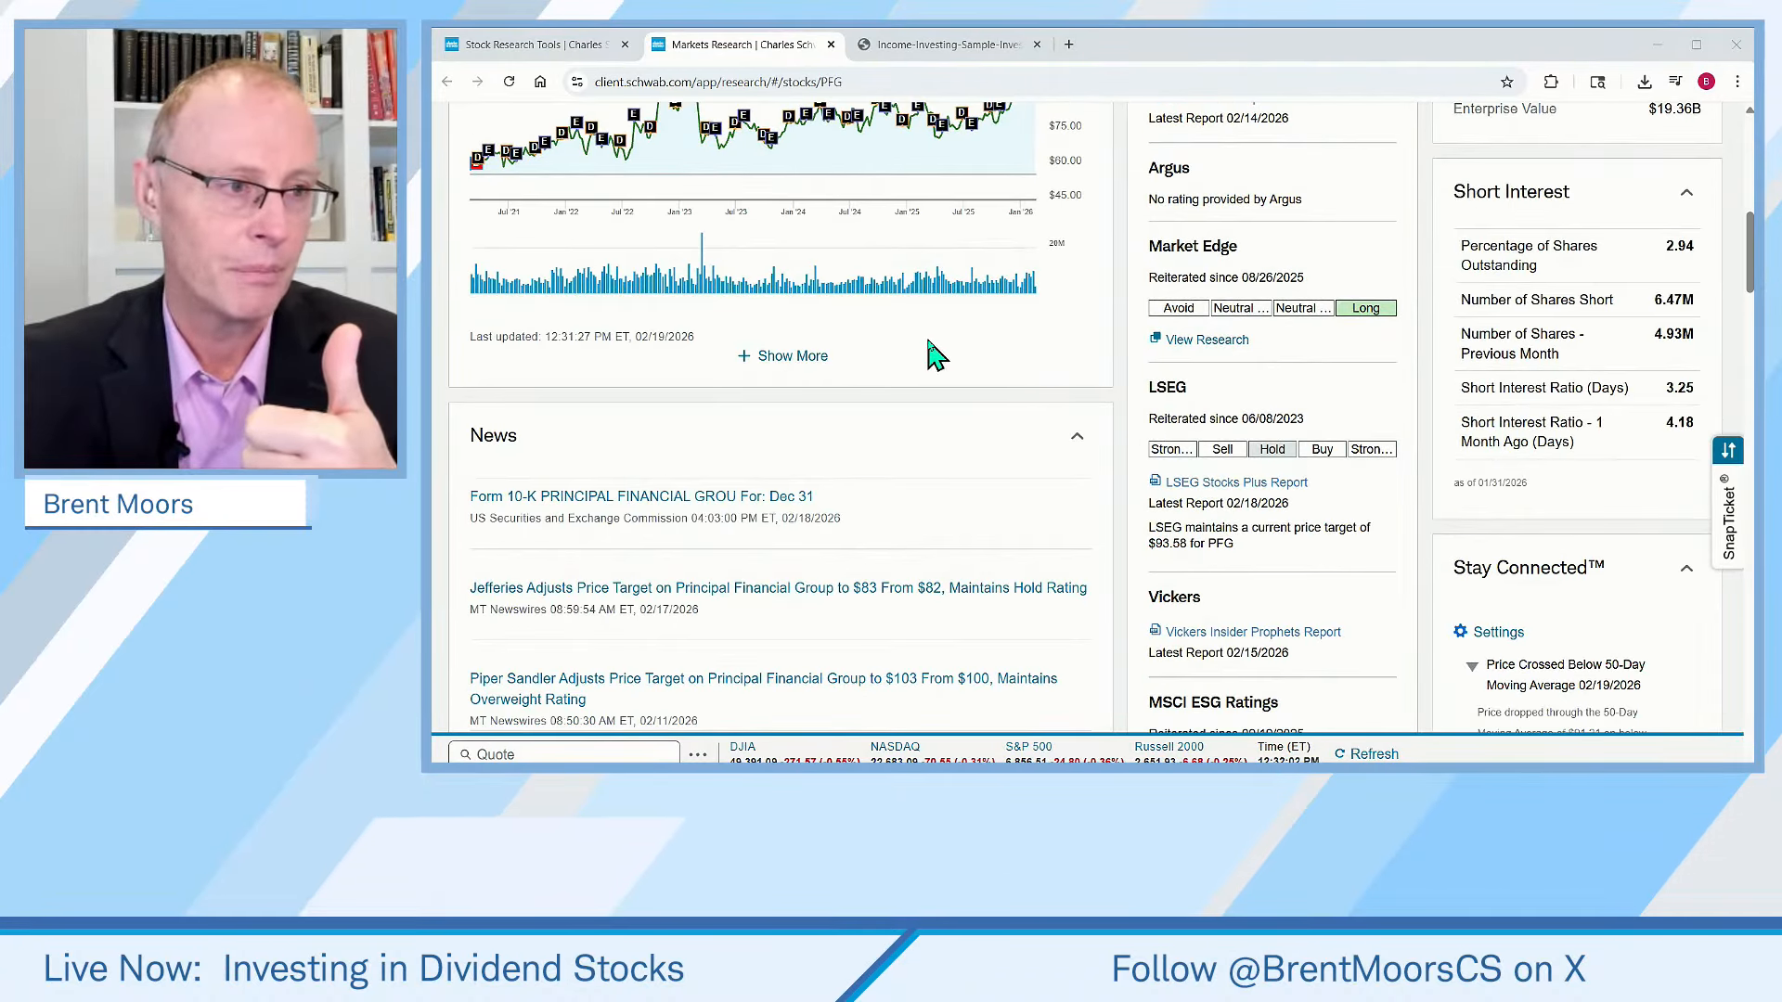
{"action": "scroll", "coordinate": [899, 342], "scroll_direction": "down", "scroll_amount": 8}
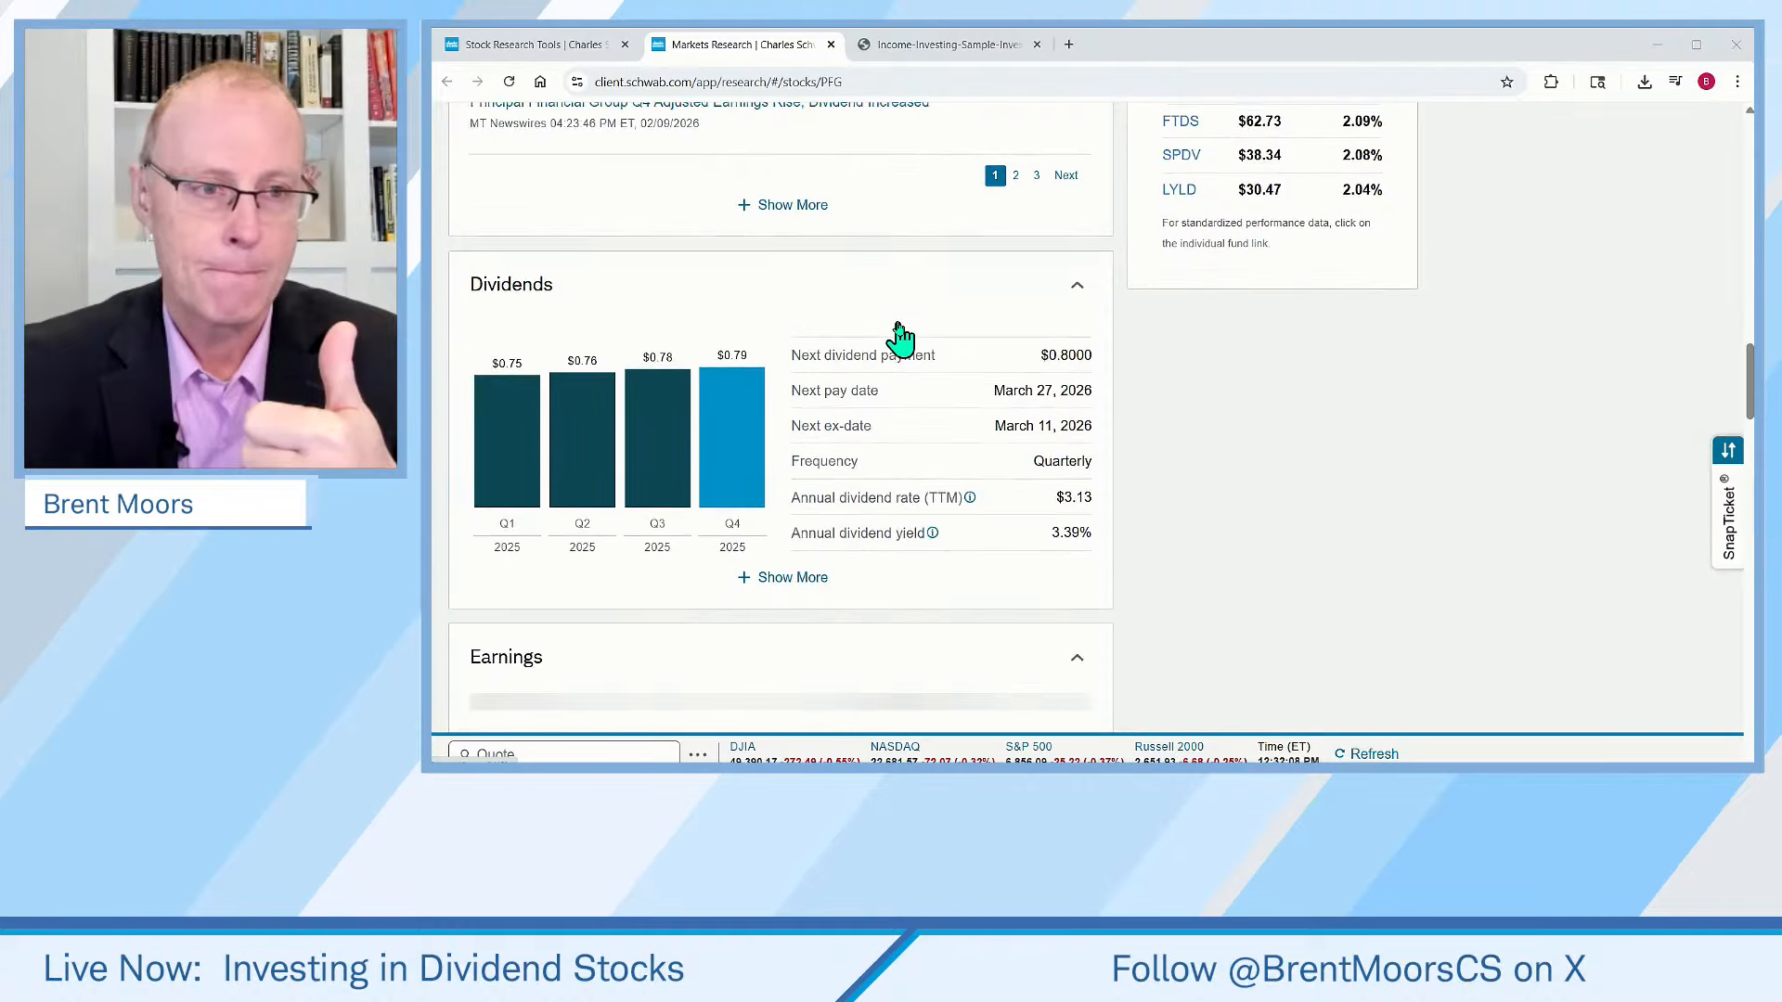
{"action": "scroll", "coordinate": [899, 340], "scroll_direction": "down", "scroll_amount": 1}
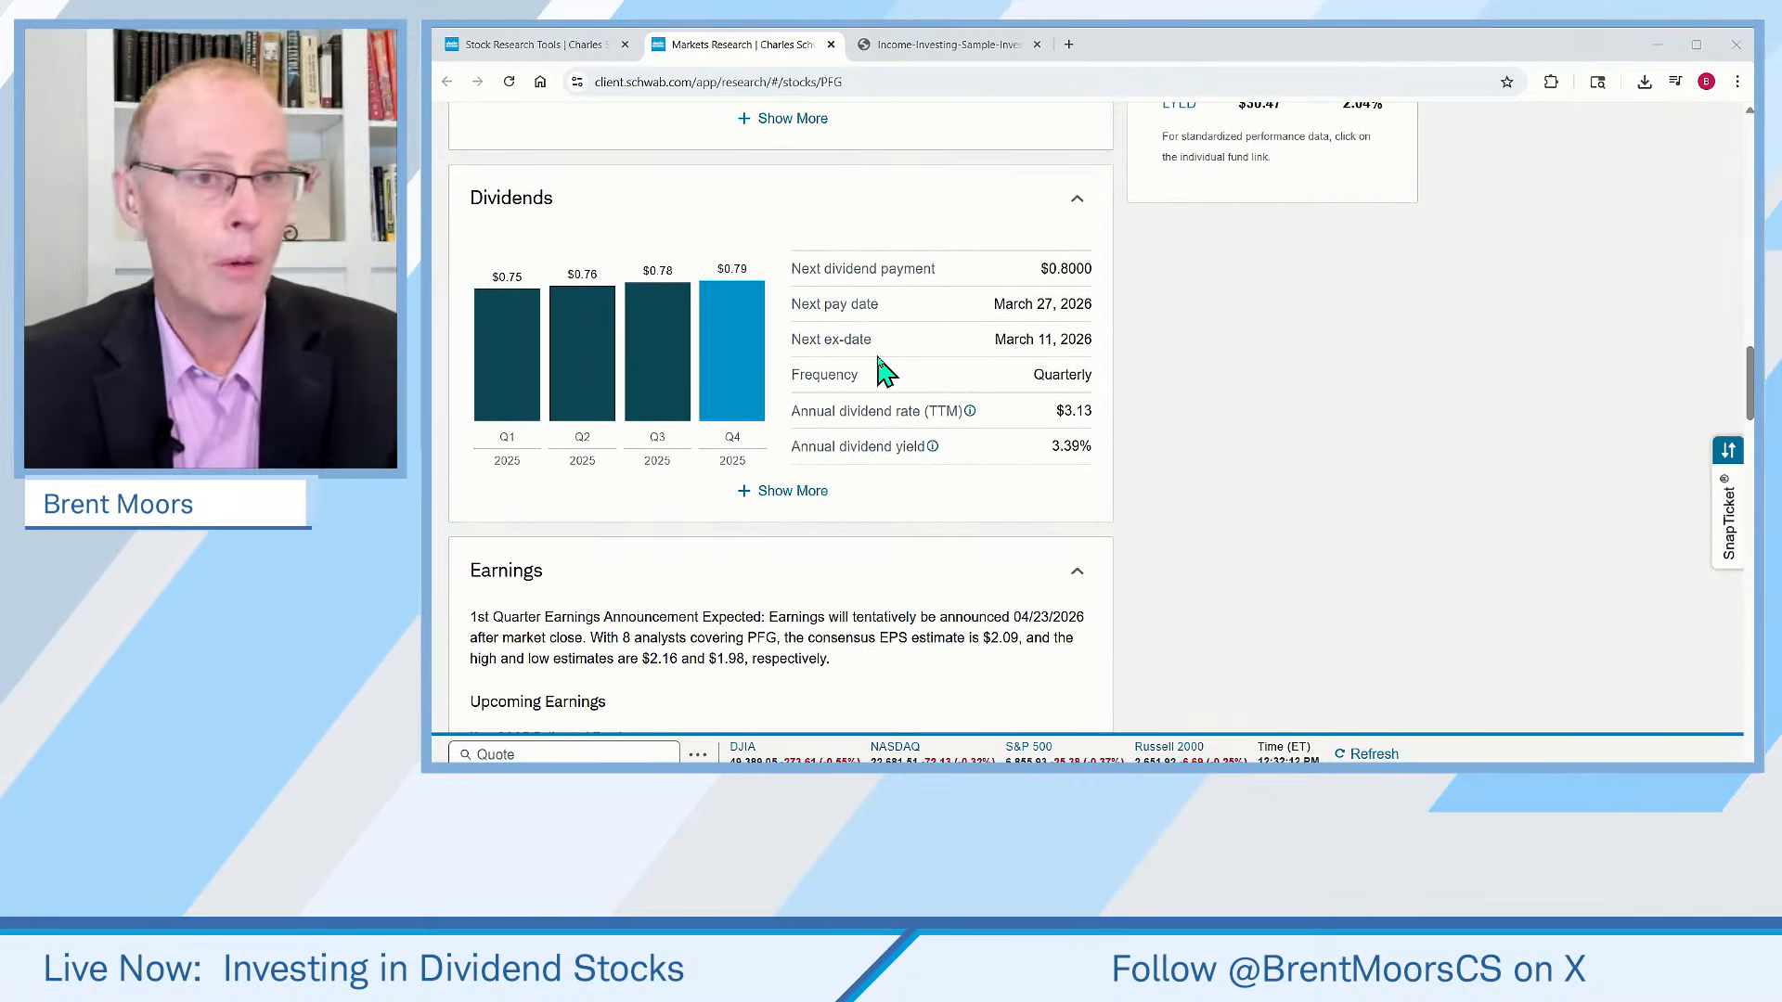
{"action": "scroll", "coordinate": [807, 390], "scroll_direction": "down", "scroll_amount": 1}
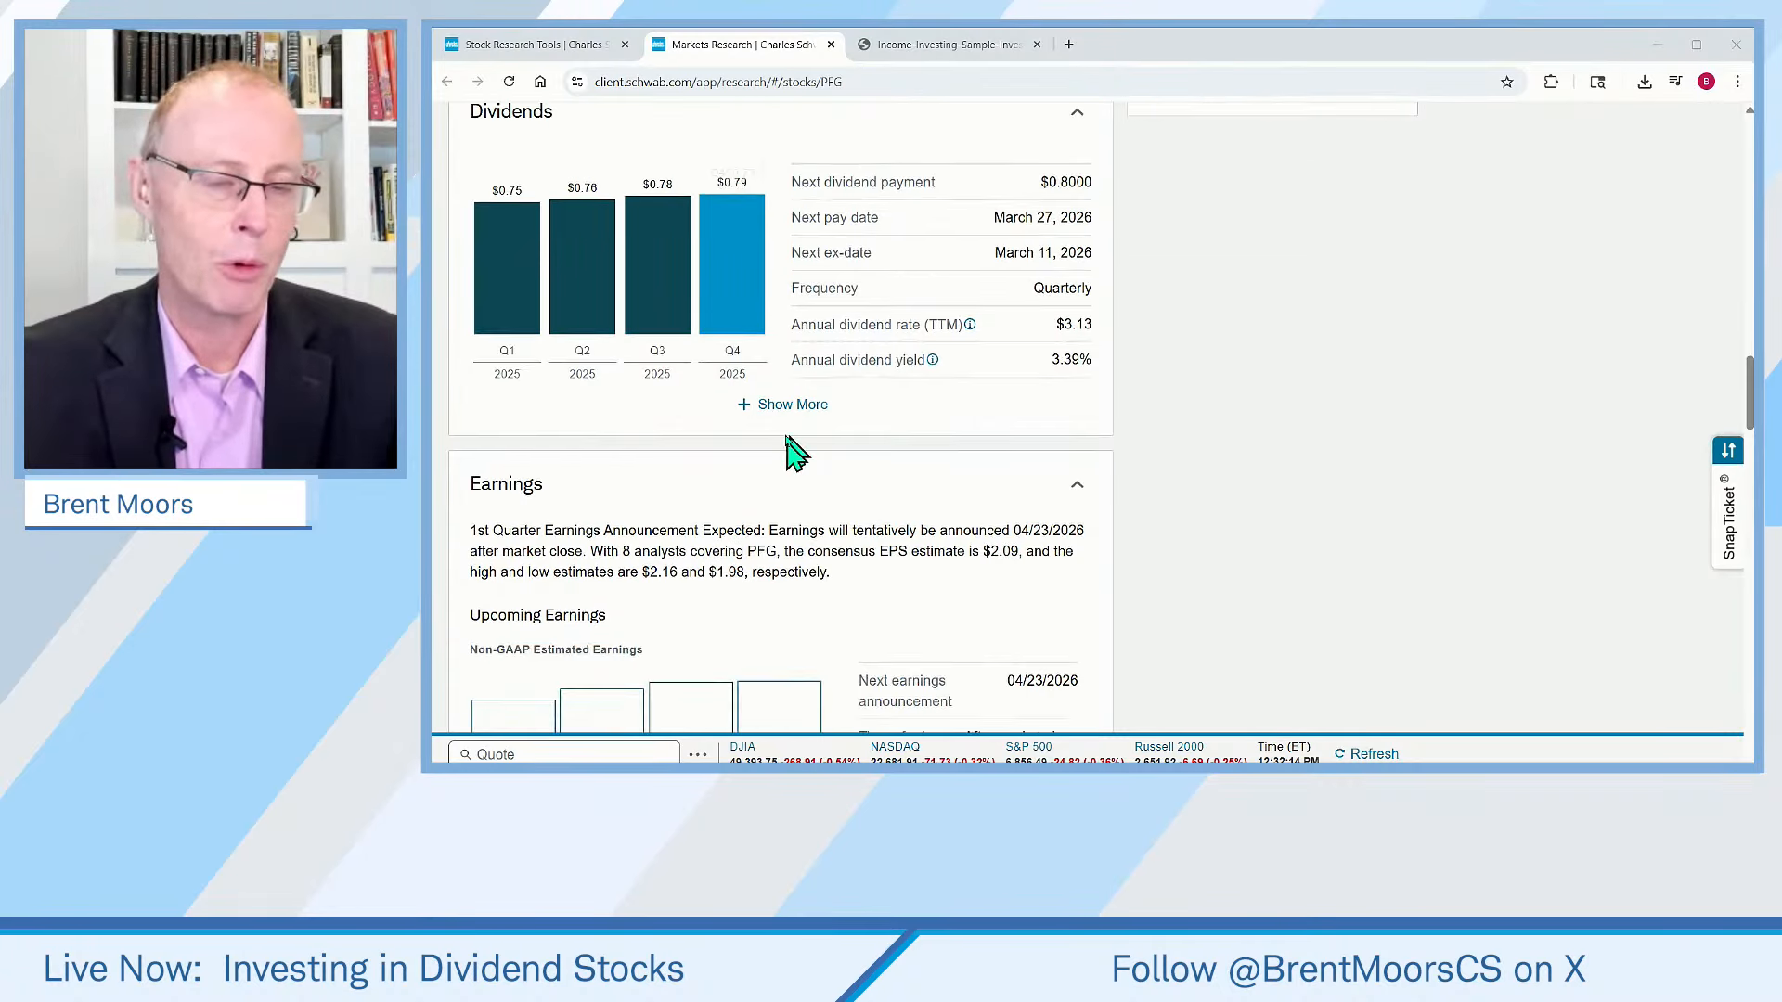
{"action": "scroll", "coordinate": [835, 334], "scroll_direction": "down", "scroll_amount": 2}
{"action": "scroll", "coordinate": [847, 350], "scroll_direction": "down", "scroll_amount": 3}
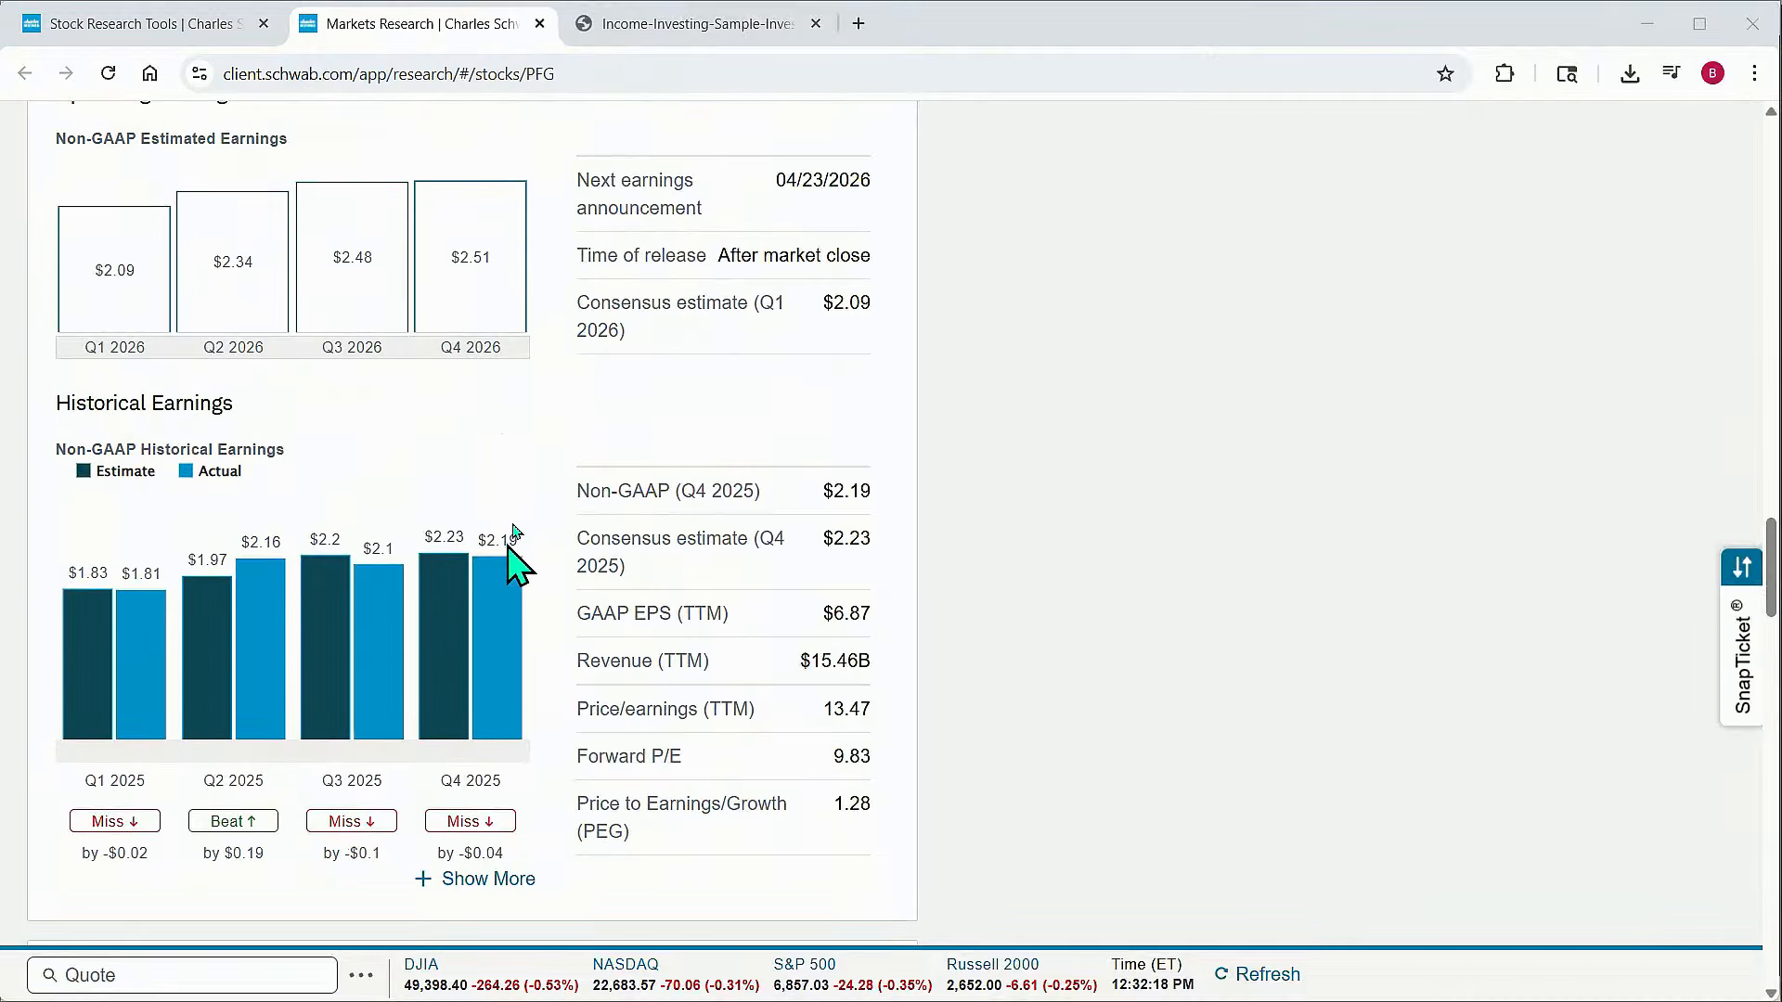
{"action": "scroll", "coordinate": [513, 464], "scroll_direction": "down", "scroll_amount": 4}
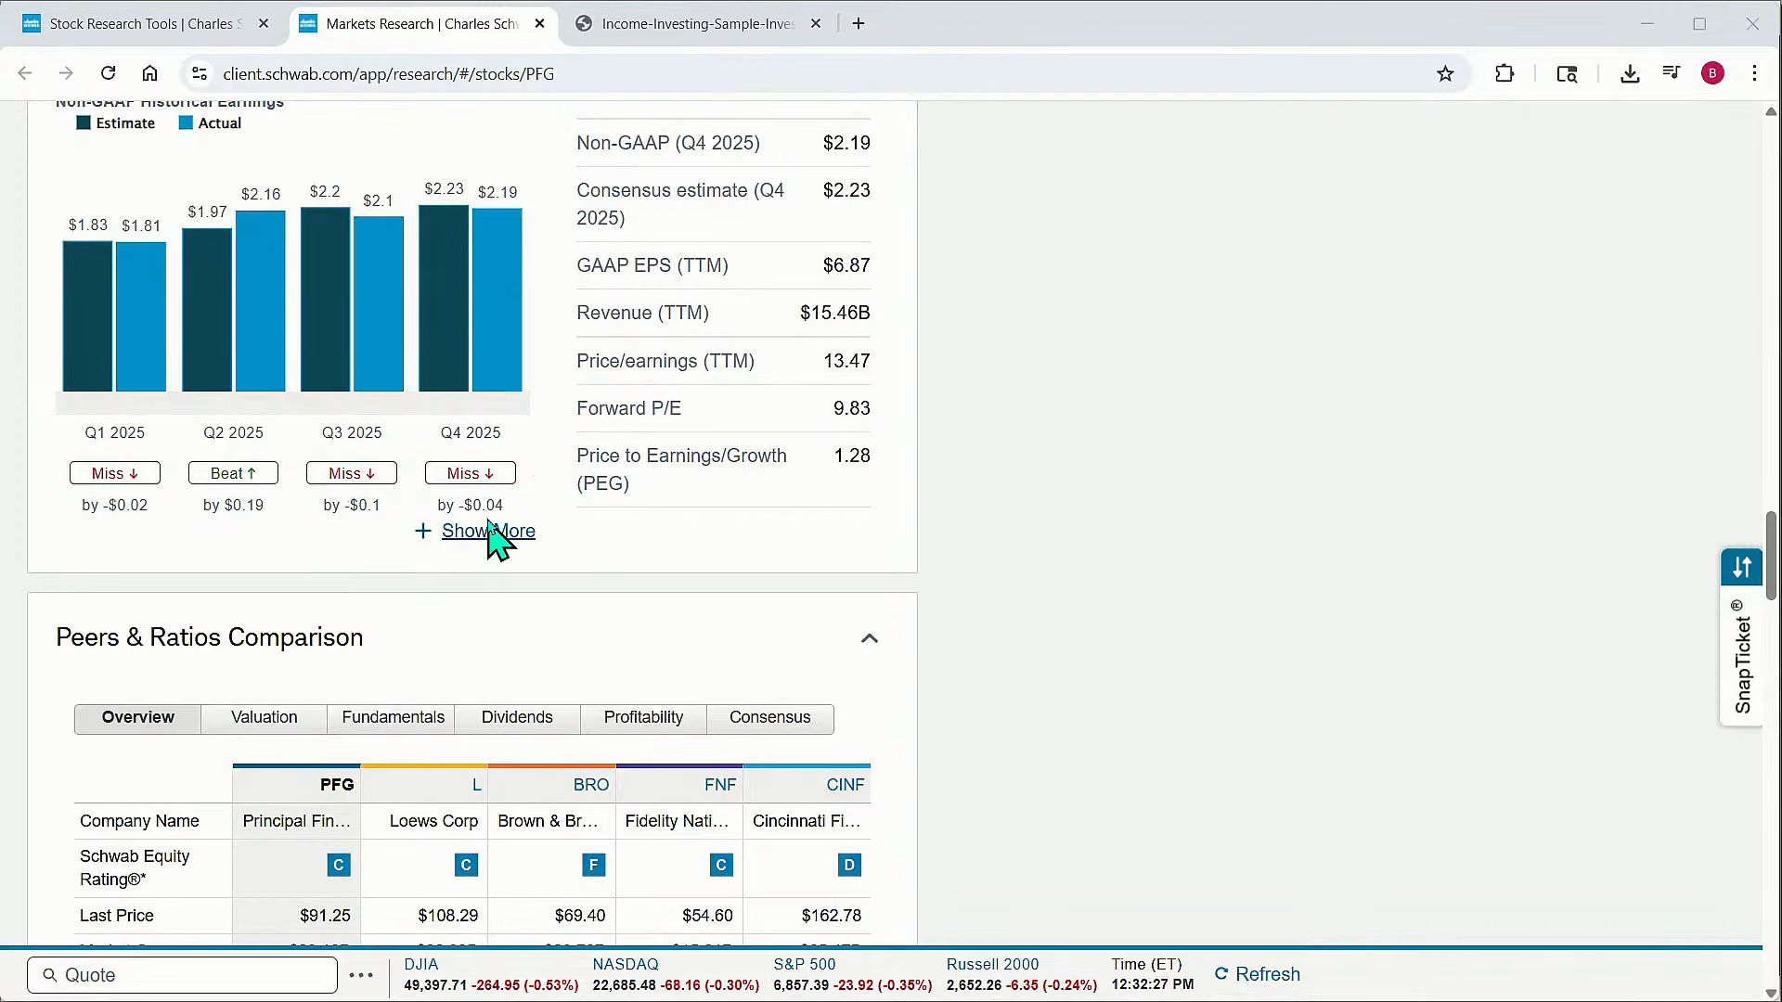
{"action": "scroll", "coordinate": [545, 522], "scroll_direction": "down", "scroll_amount": 6}
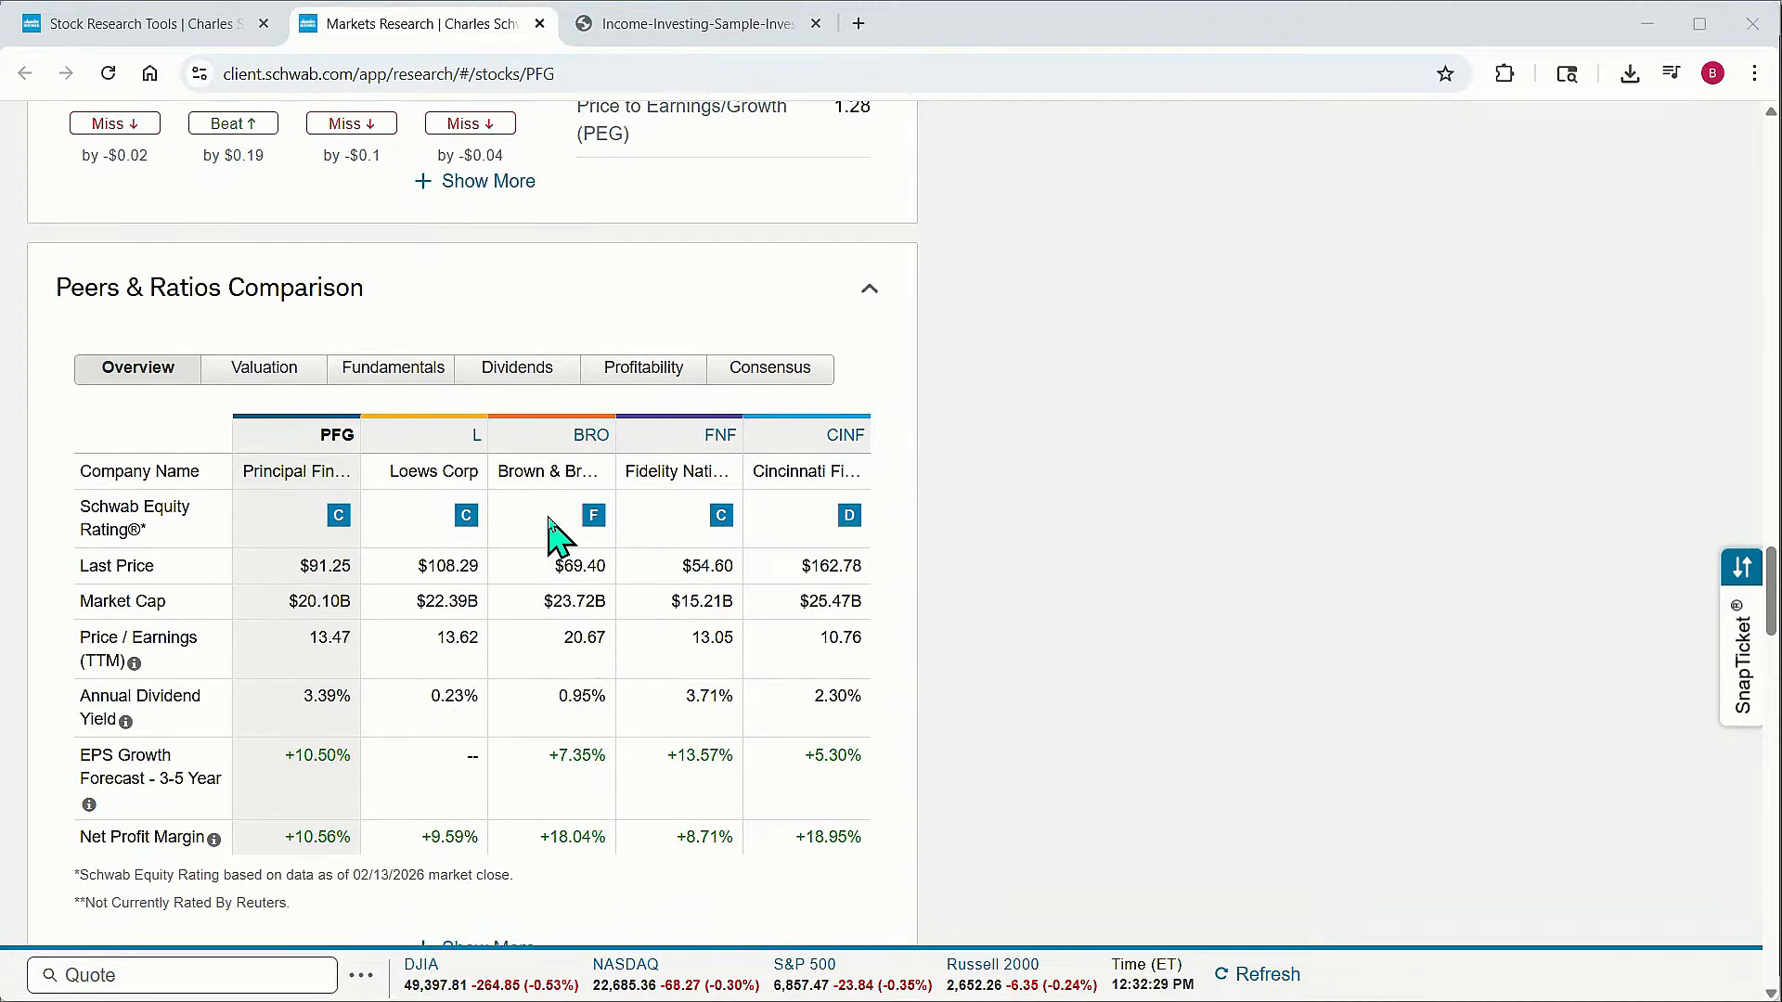
{"action": "scroll", "coordinate": [335, 369], "scroll_direction": "up", "scroll_amount": 1}
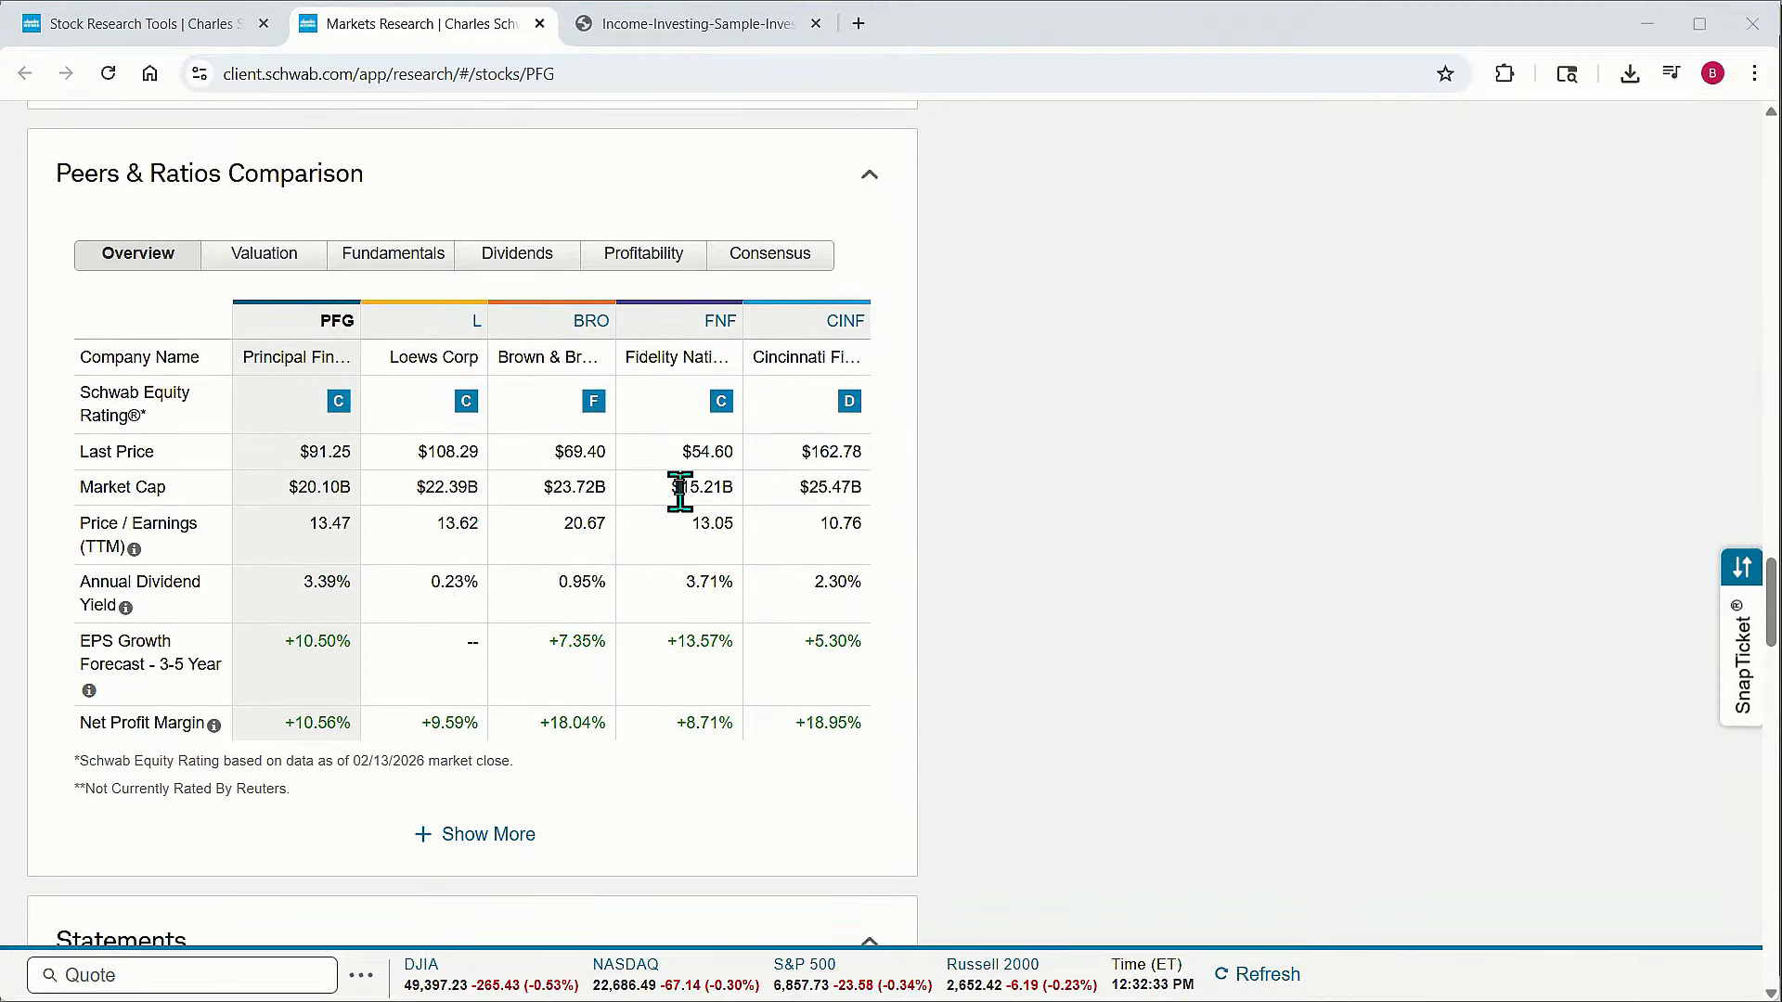
{"action": "scroll", "coordinate": [673, 537], "scroll_direction": "up", "scroll_amount": 18}
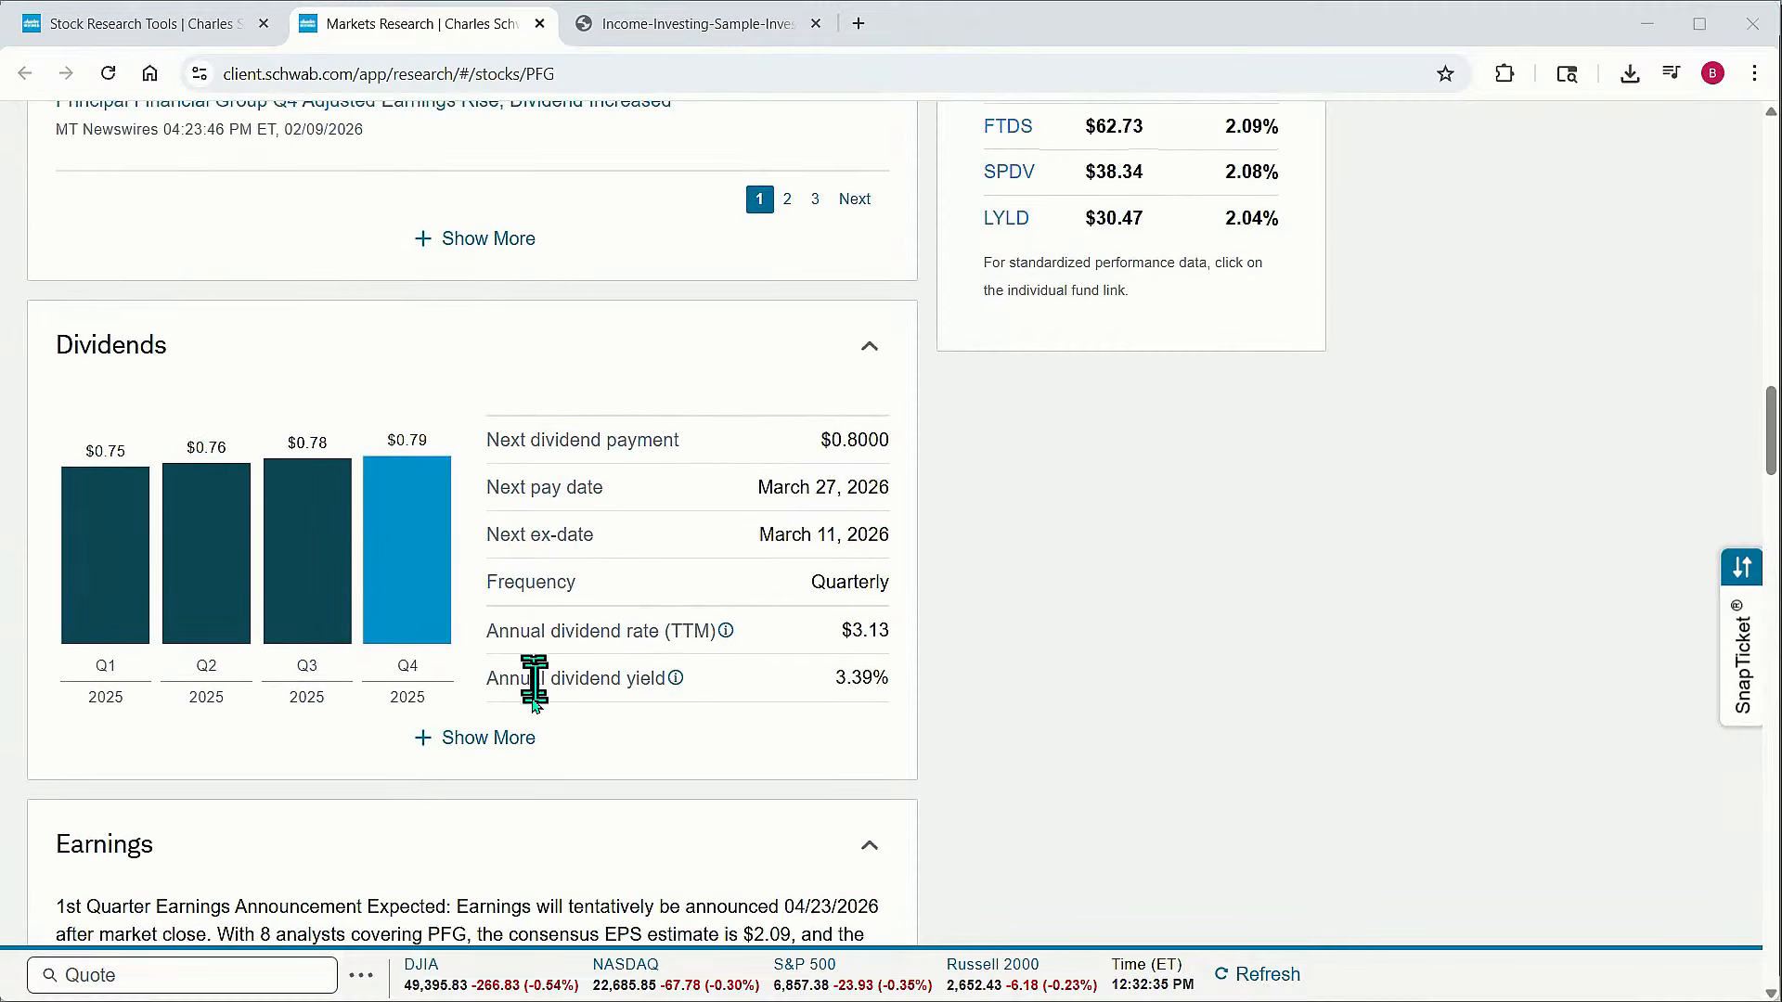
Open the detailed Dividends page for the stock and inspect the yearly dividend totals on its chart
{"action": "left_click", "coordinate": [504, 745]}
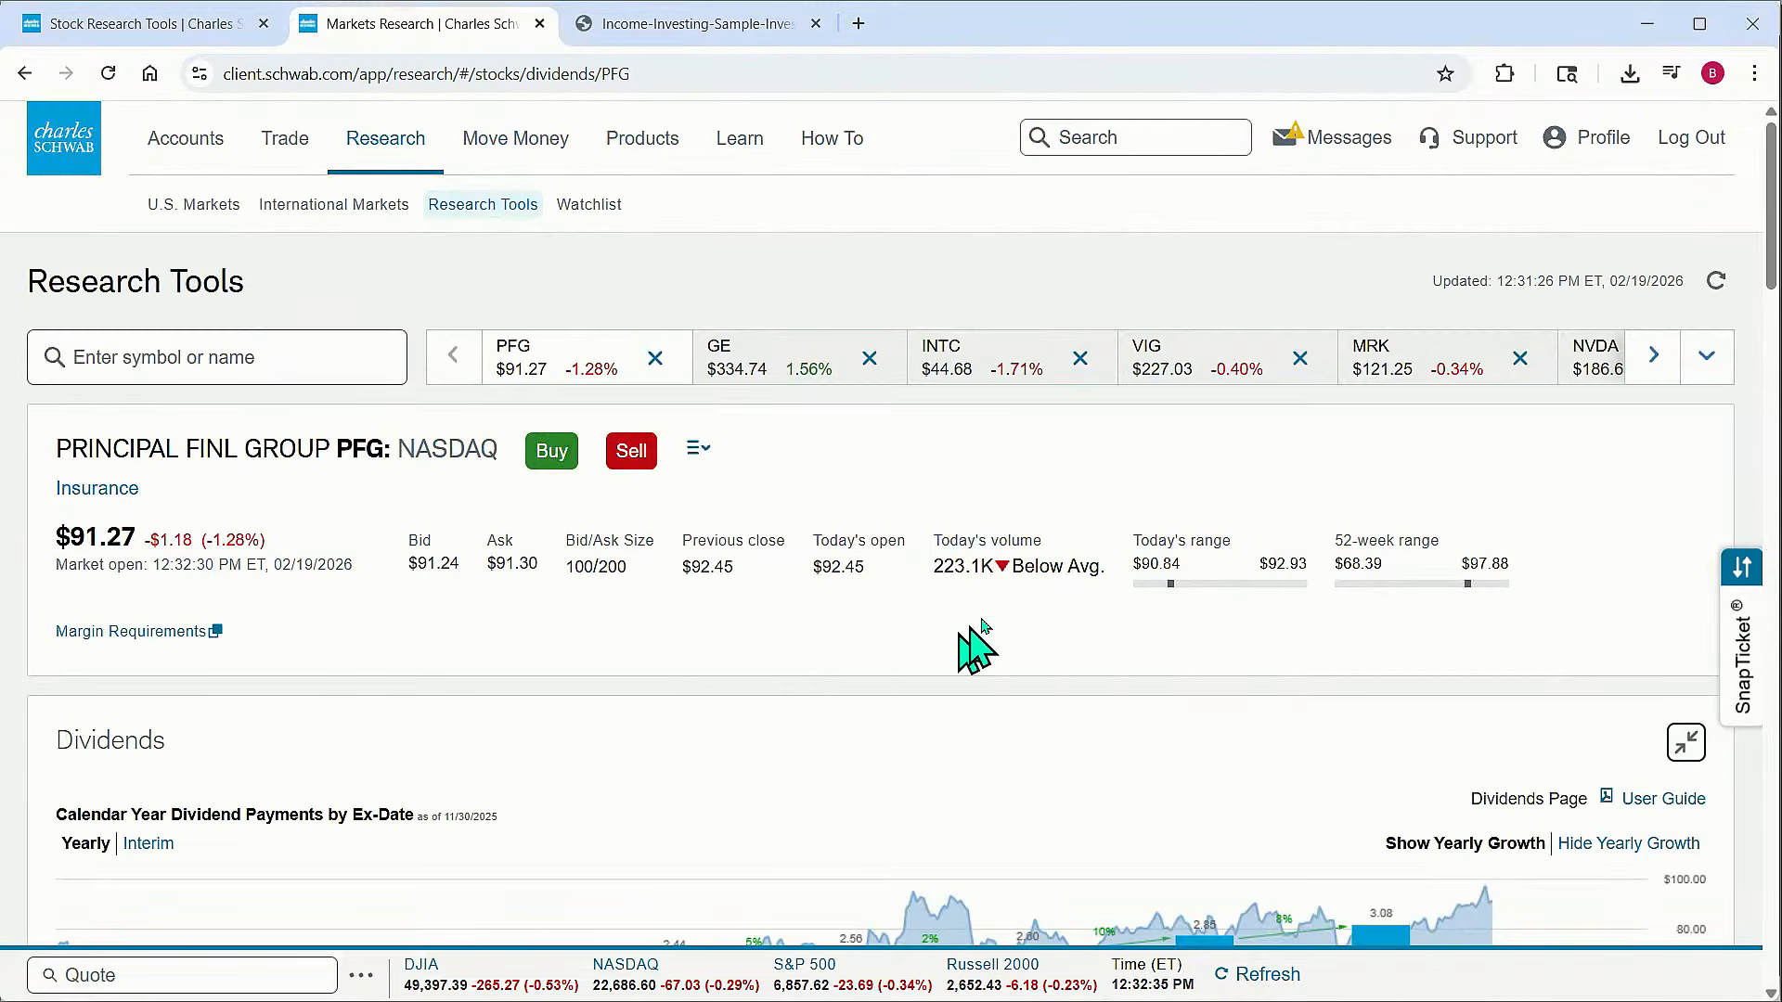
{"action": "scroll", "coordinate": [991, 640], "scroll_direction": "down", "scroll_amount": 3}
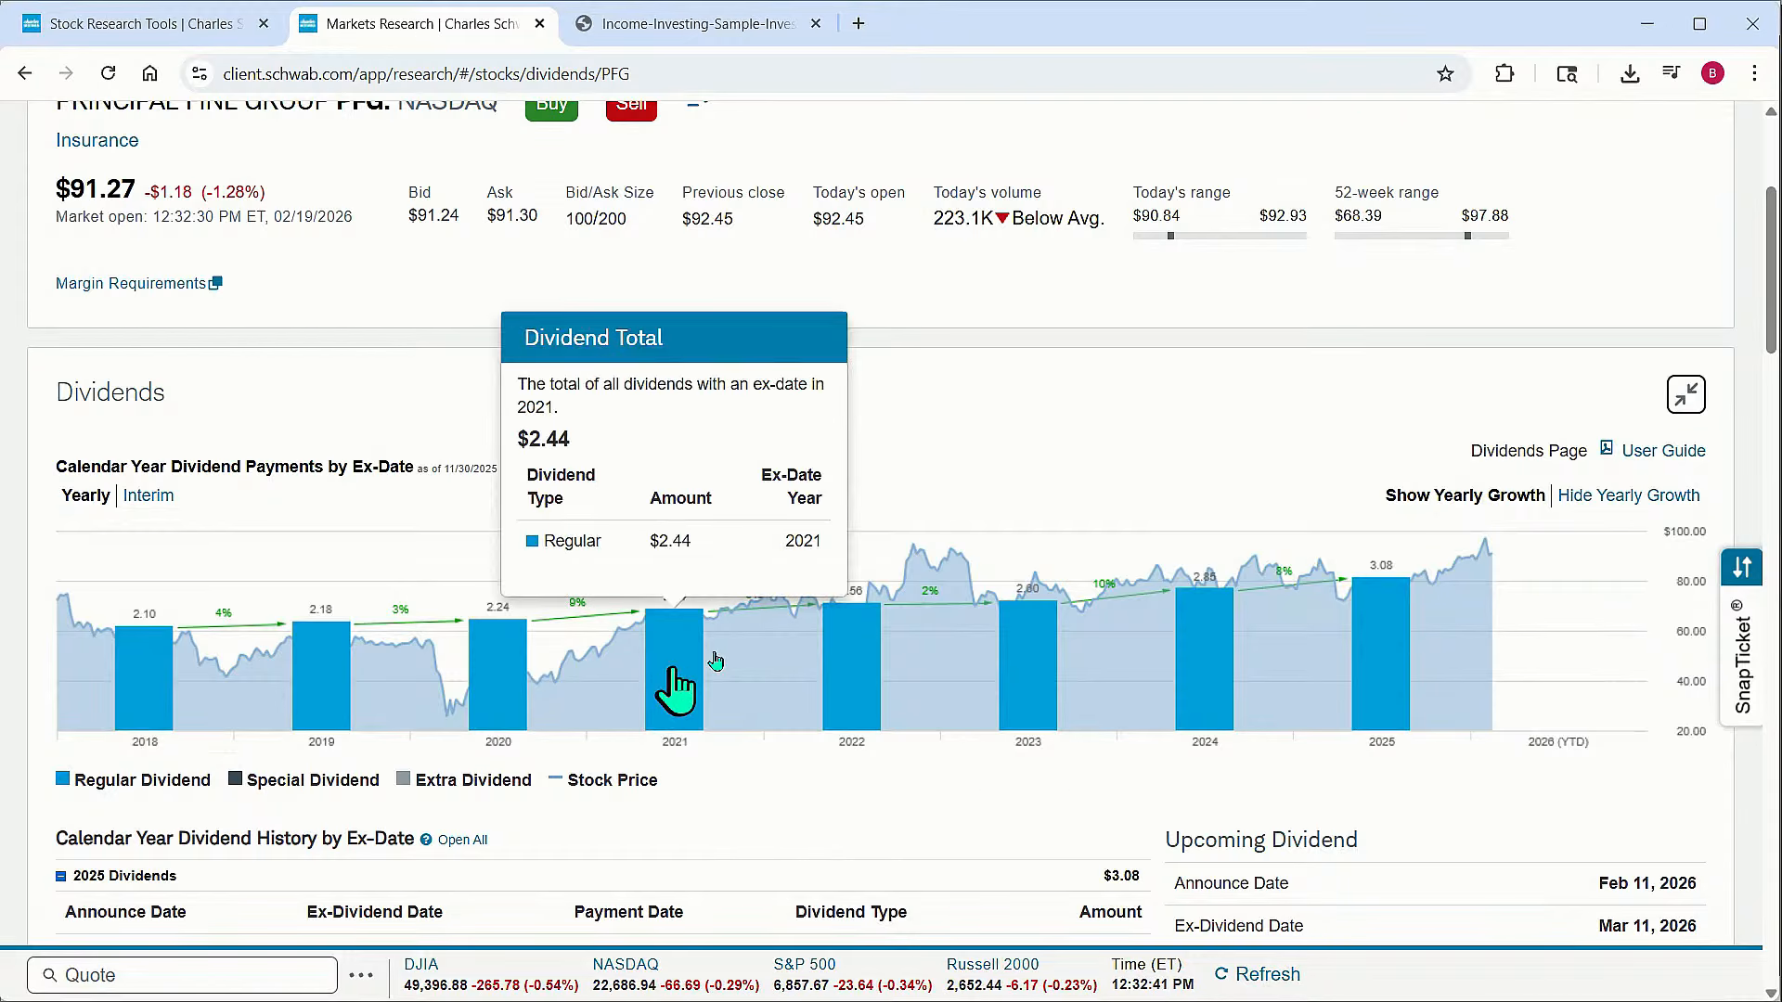
{"action": "mouse_move", "coordinate": [1374, 619]}
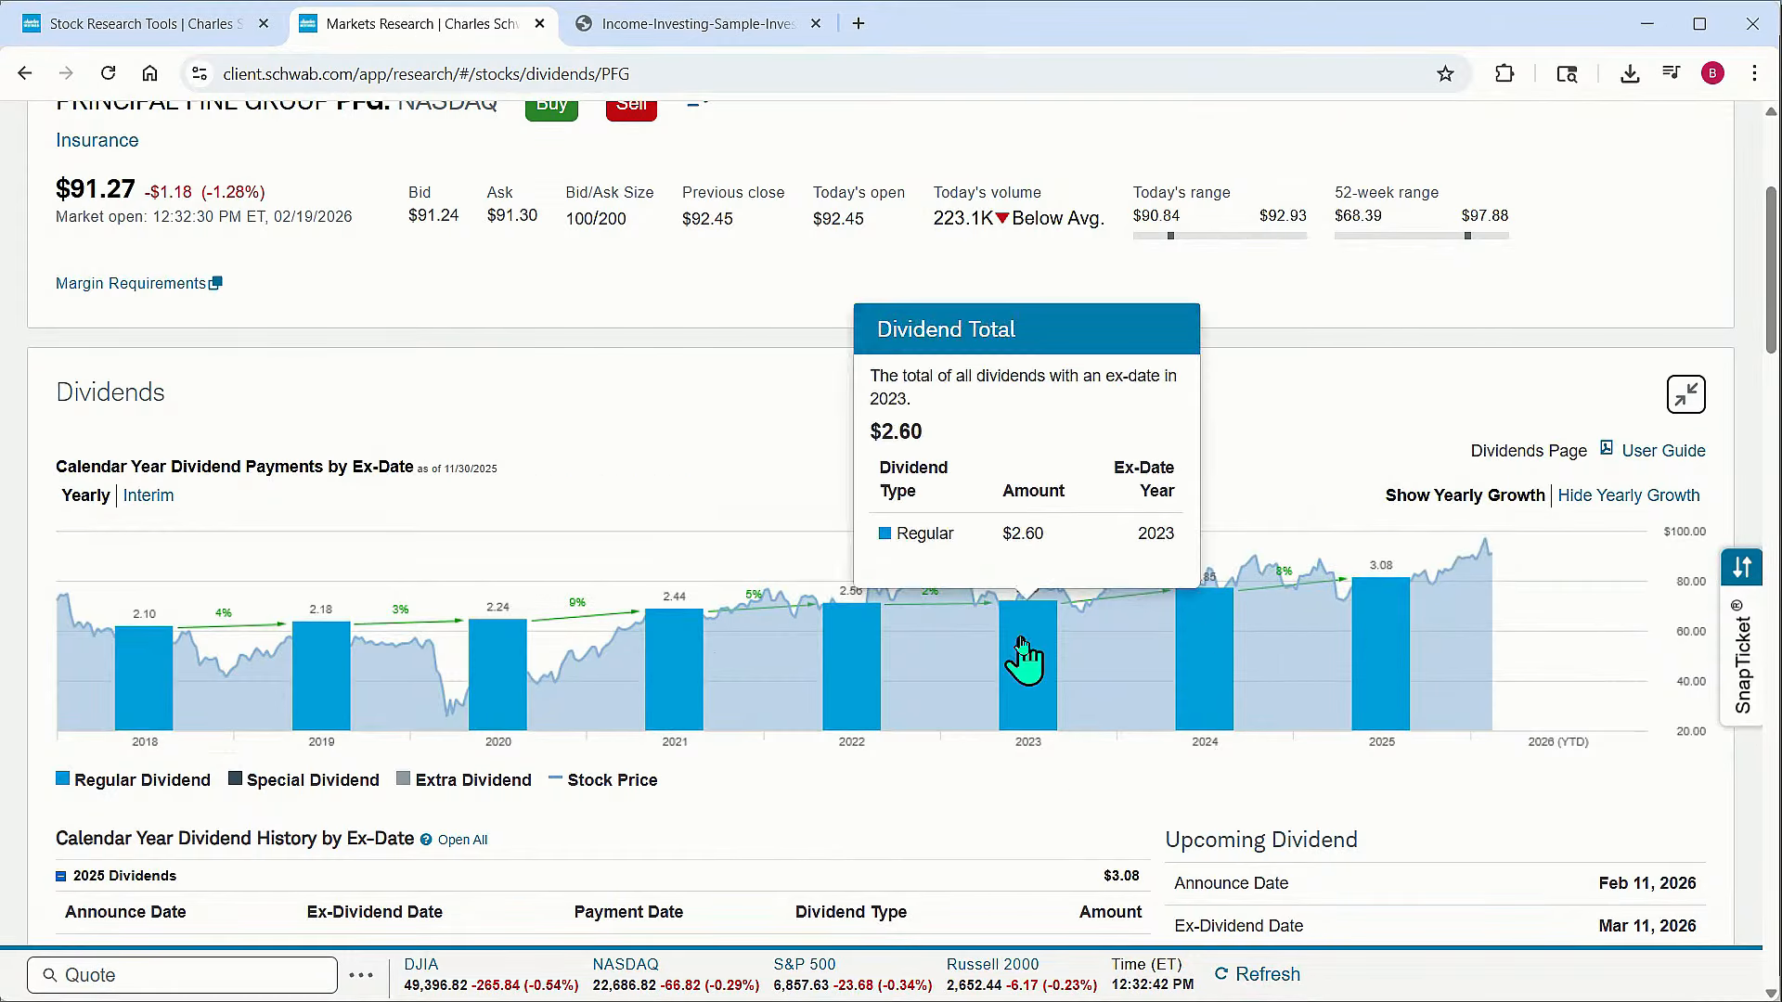
{"action": "mouse_move", "coordinate": [851, 655]}
{"action": "mouse_move", "coordinate": [668, 658]}
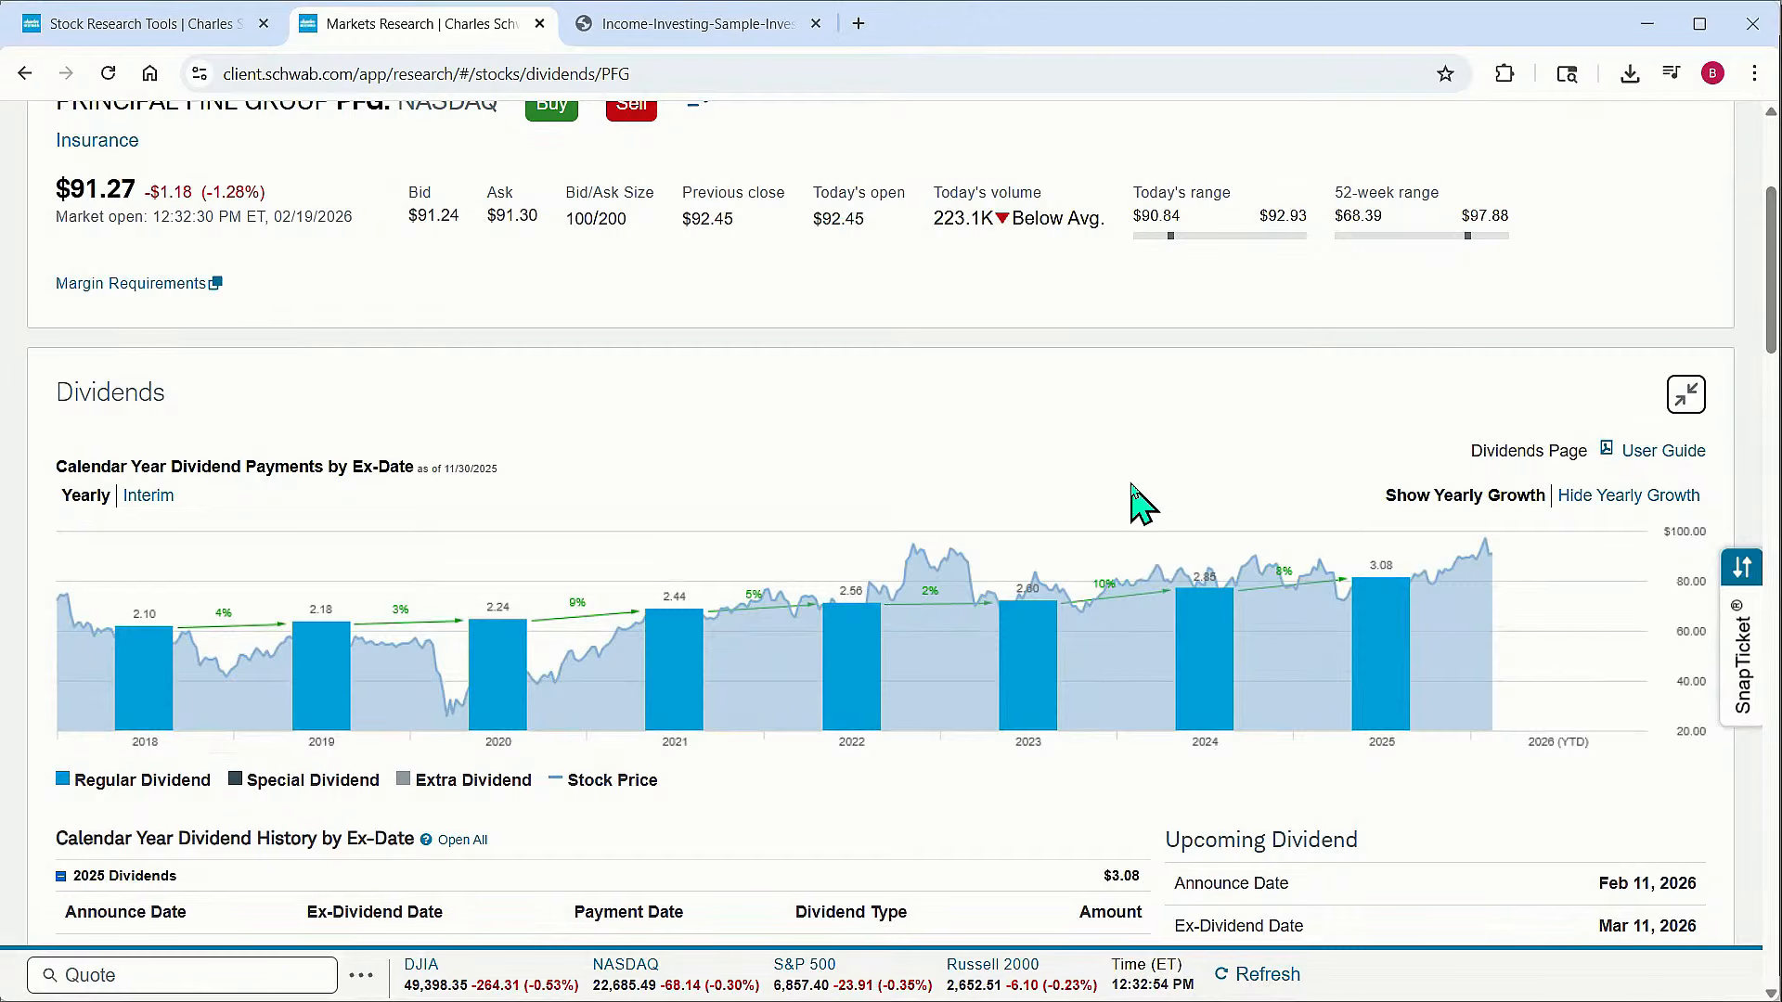
Scroll through the dividend history, upcoming dividend, industry peer comparison and dividend statistics
{"action": "scroll", "coordinate": [1151, 512], "scroll_direction": "down", "scroll_amount": 3}
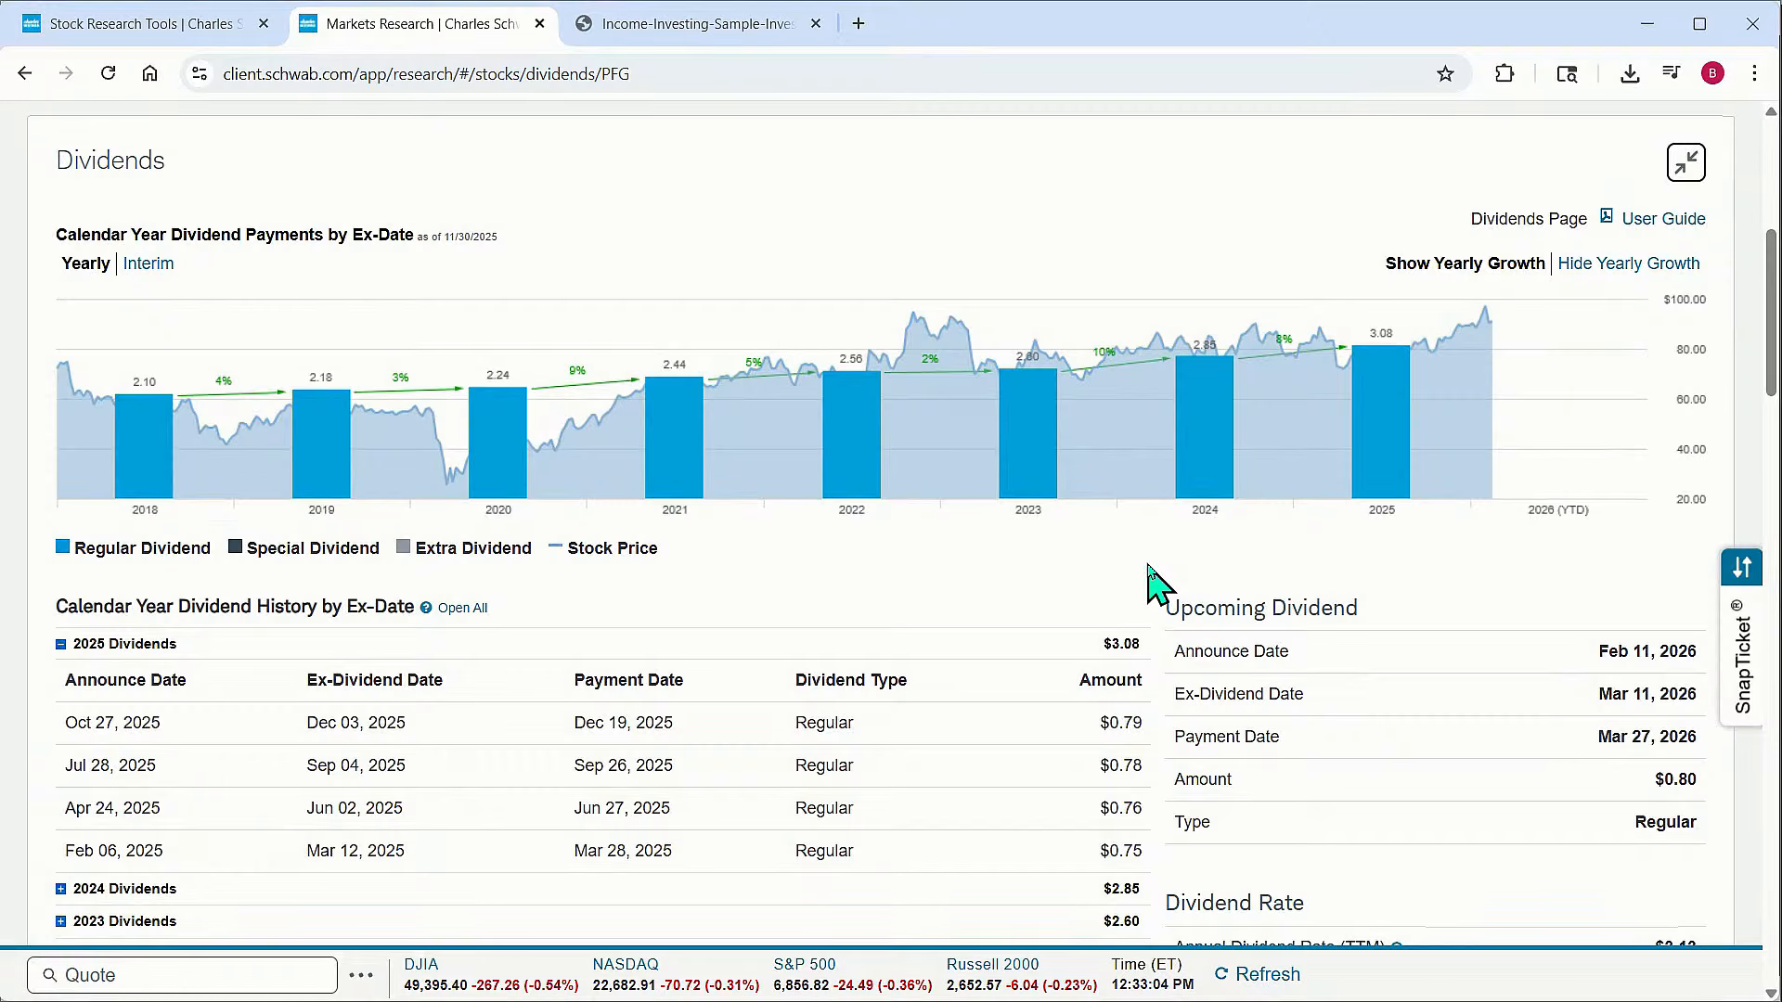
{"action": "scroll", "coordinate": [1151, 583], "scroll_direction": "down", "scroll_amount": 1}
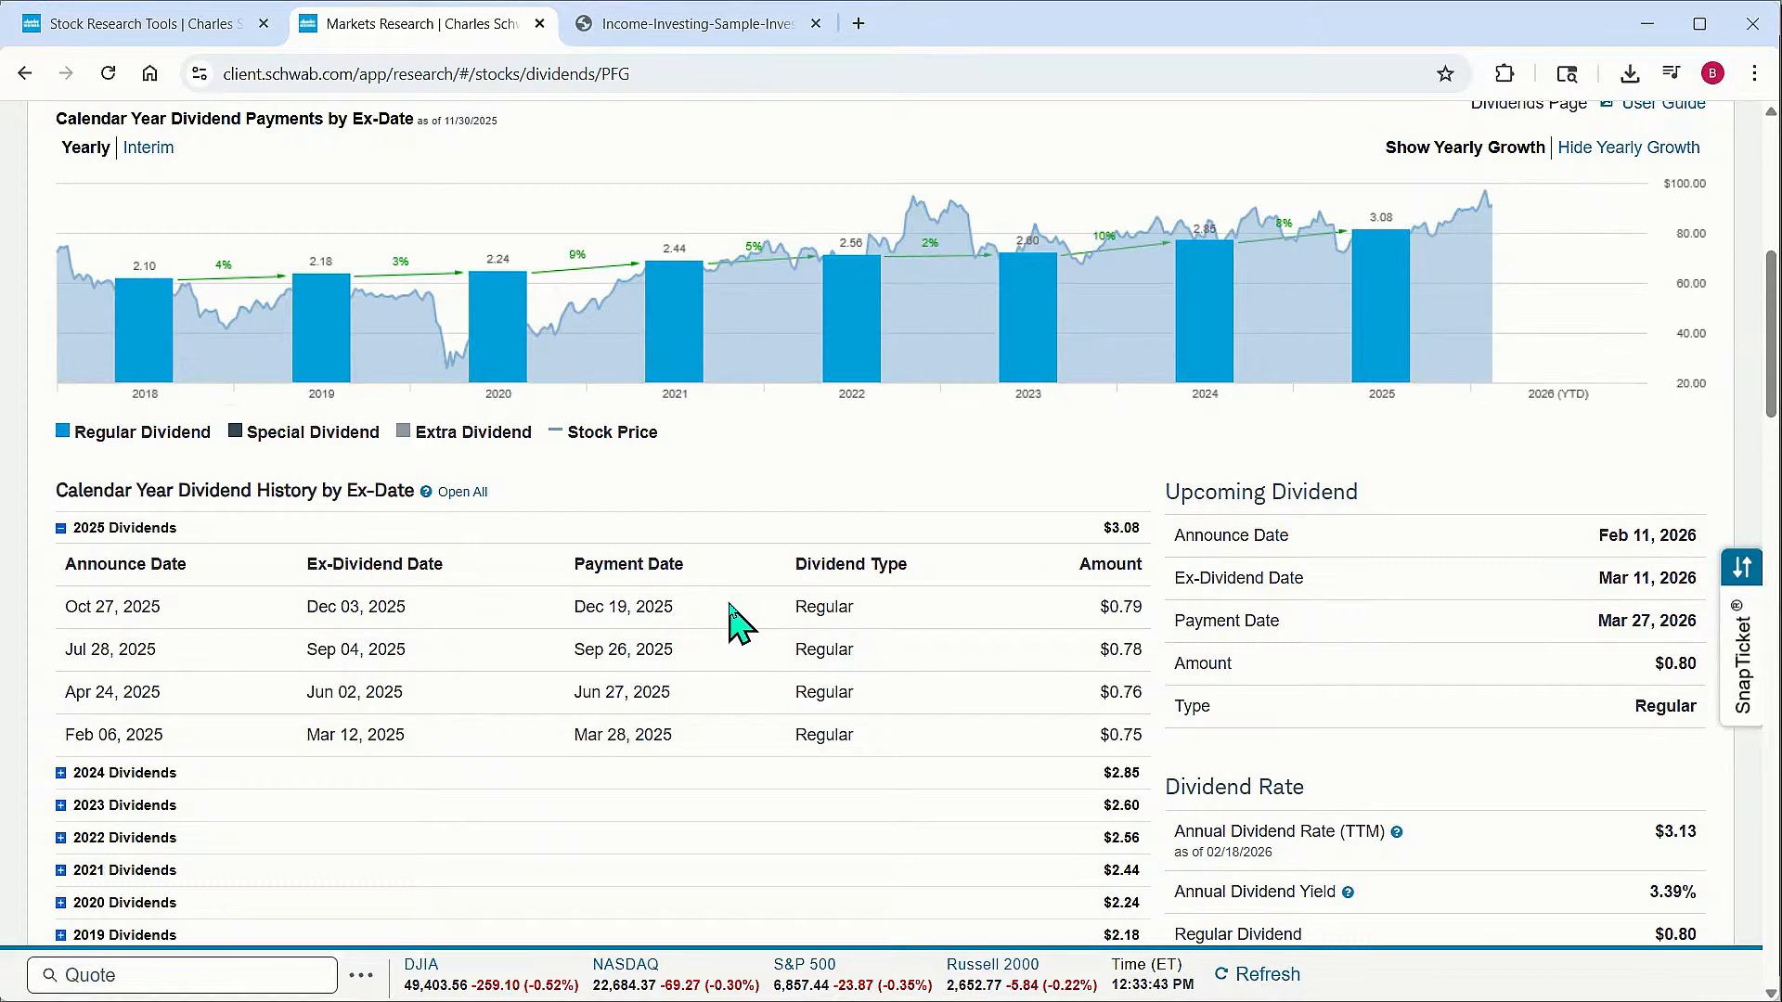
{"action": "scroll", "coordinate": [743, 624], "scroll_direction": "down", "scroll_amount": 5}
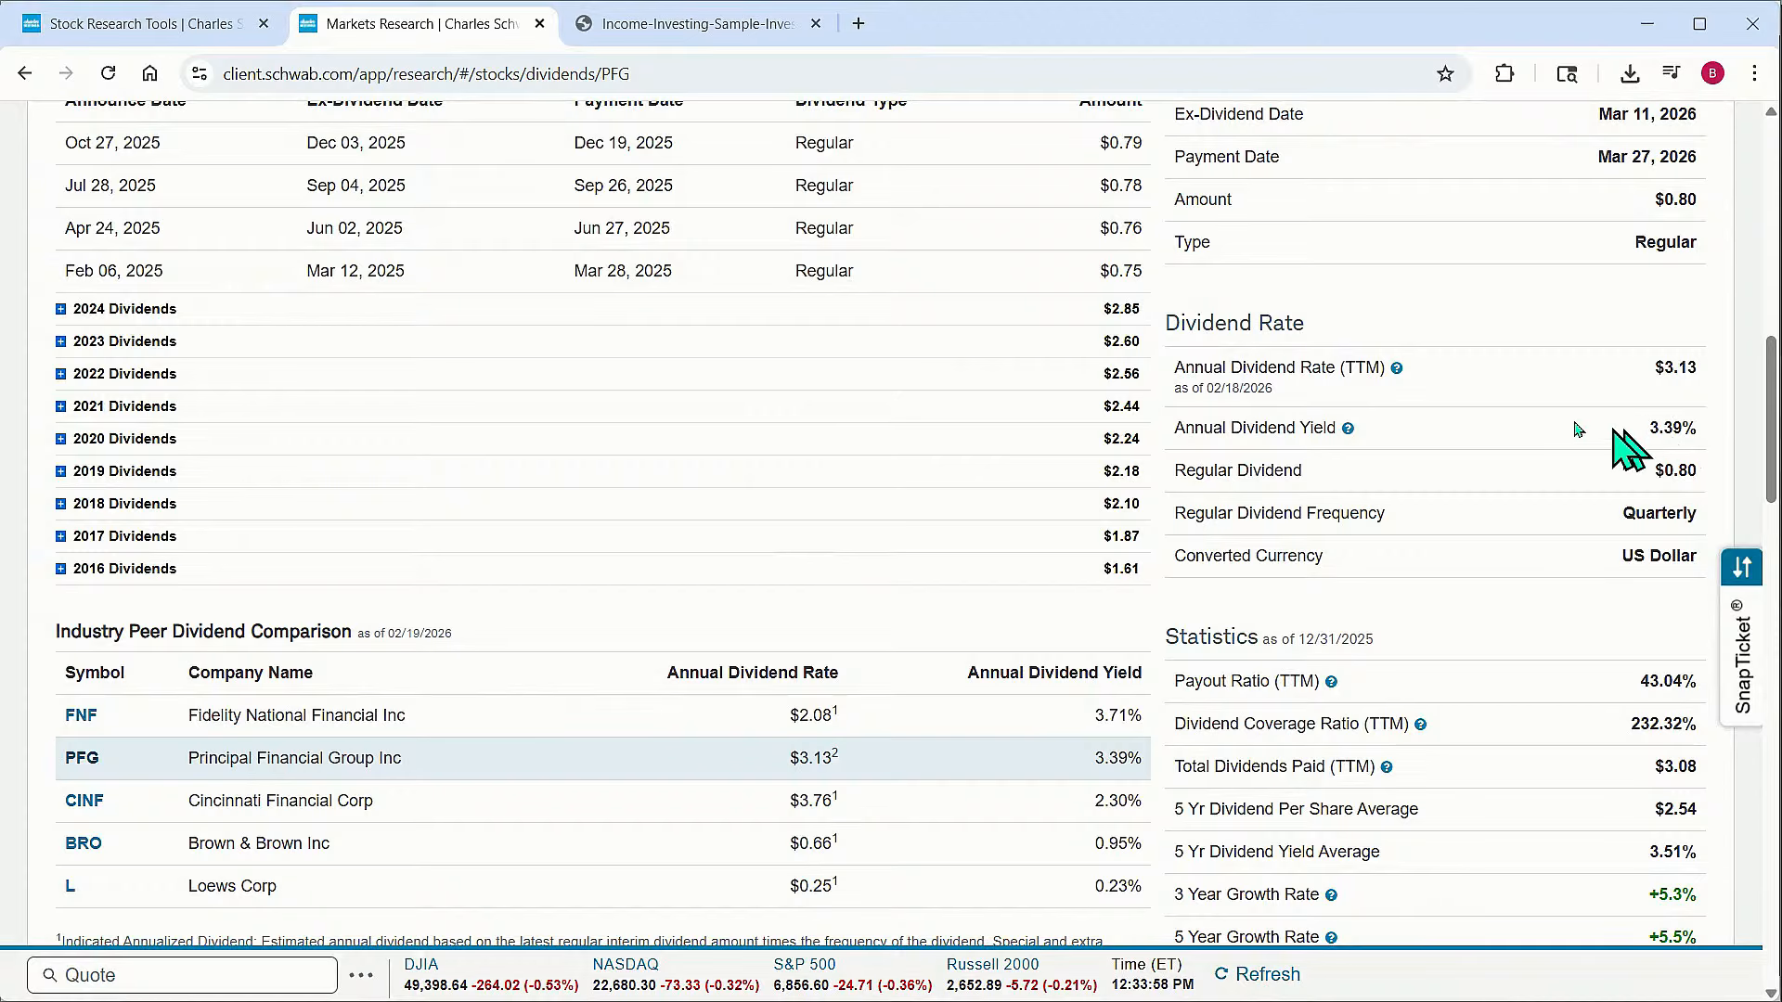
{"action": "mouse_move", "coordinate": [1340, 429]}
{"action": "scroll", "coordinate": [1340, 429], "scroll_direction": "down", "scroll_amount": 3}
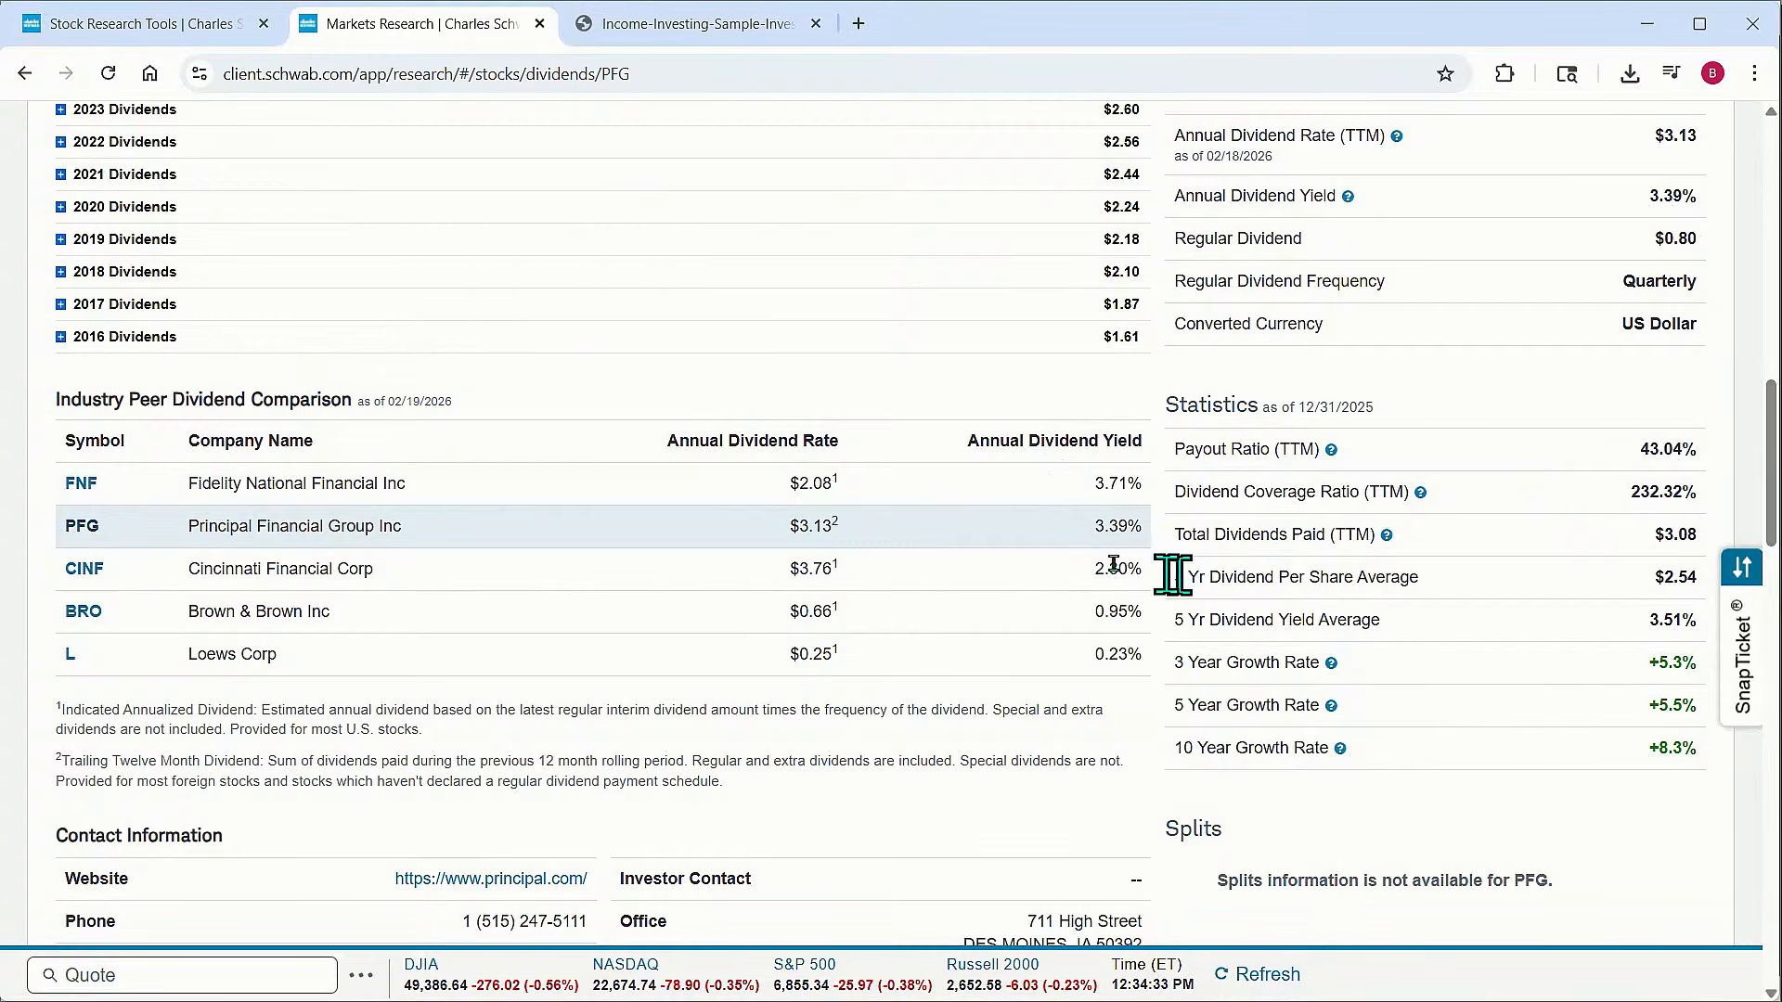
{"action": "scroll", "coordinate": [1022, 557], "scroll_direction": "up", "scroll_amount": 8}
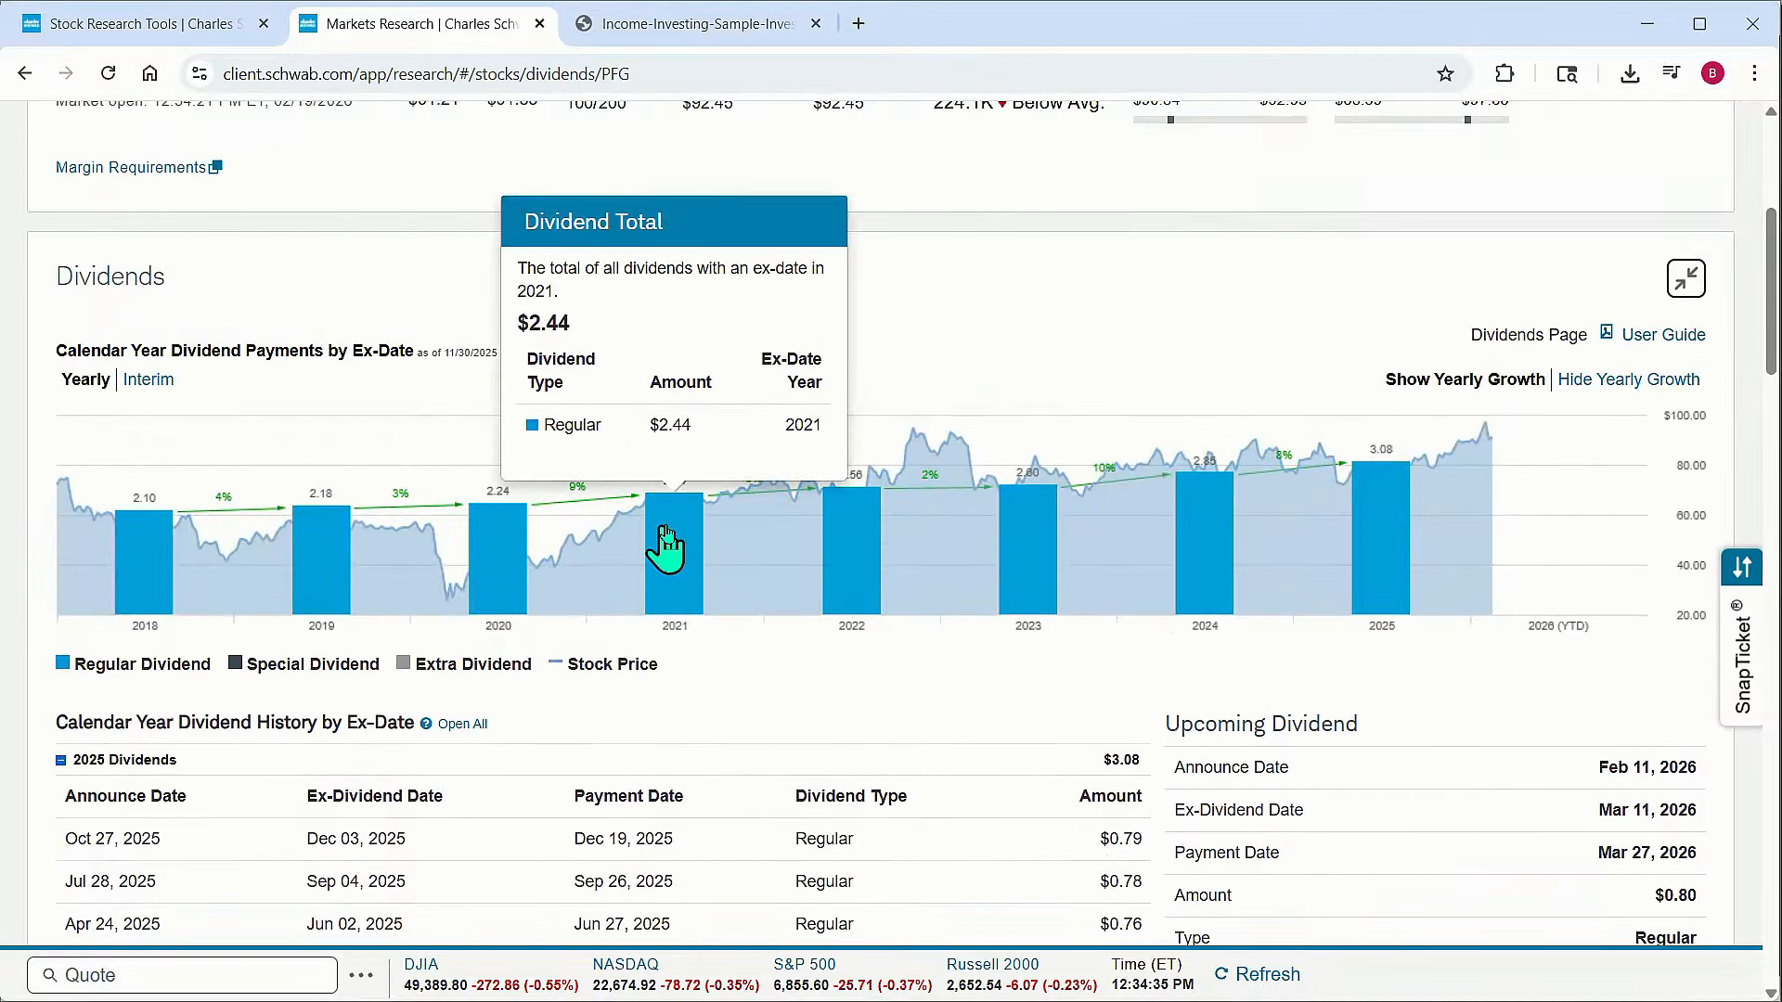
{"action": "mouse_move", "coordinate": [1025, 561]}
{"action": "scroll", "coordinate": [1024, 562], "scroll_direction": "up", "scroll_amount": 5}
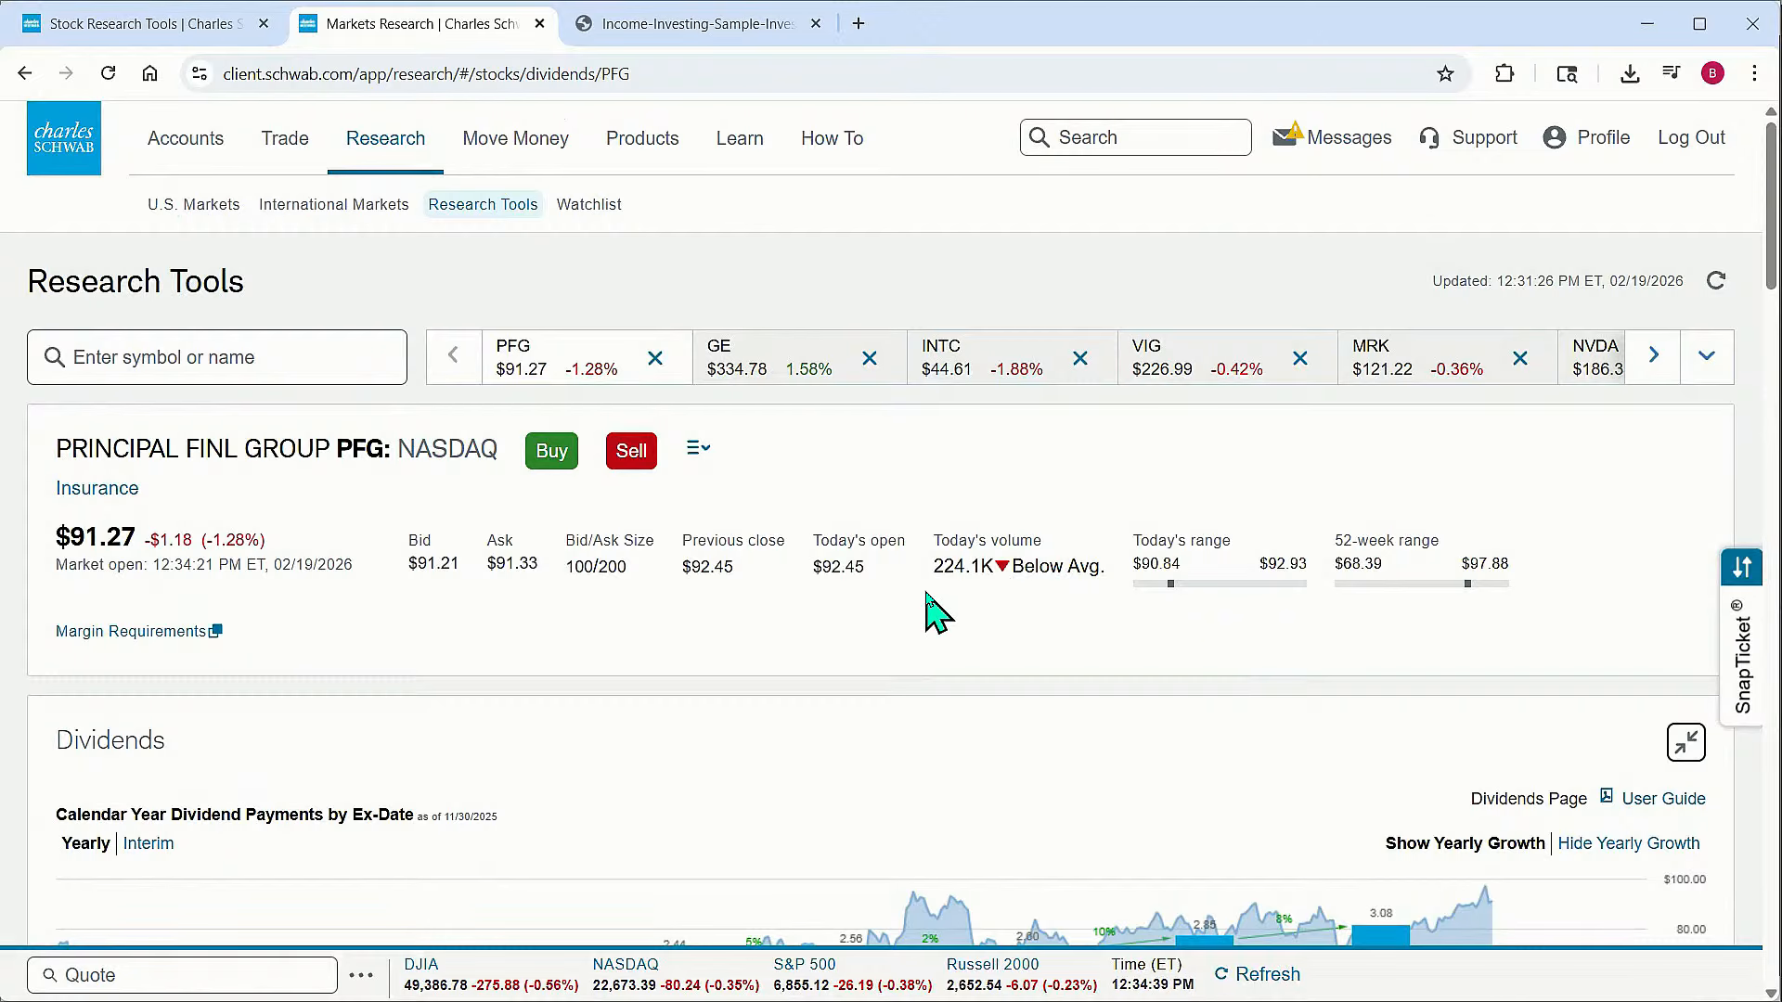
{"action": "scroll", "coordinate": [926, 598], "scroll_direction": "down", "scroll_amount": 4}
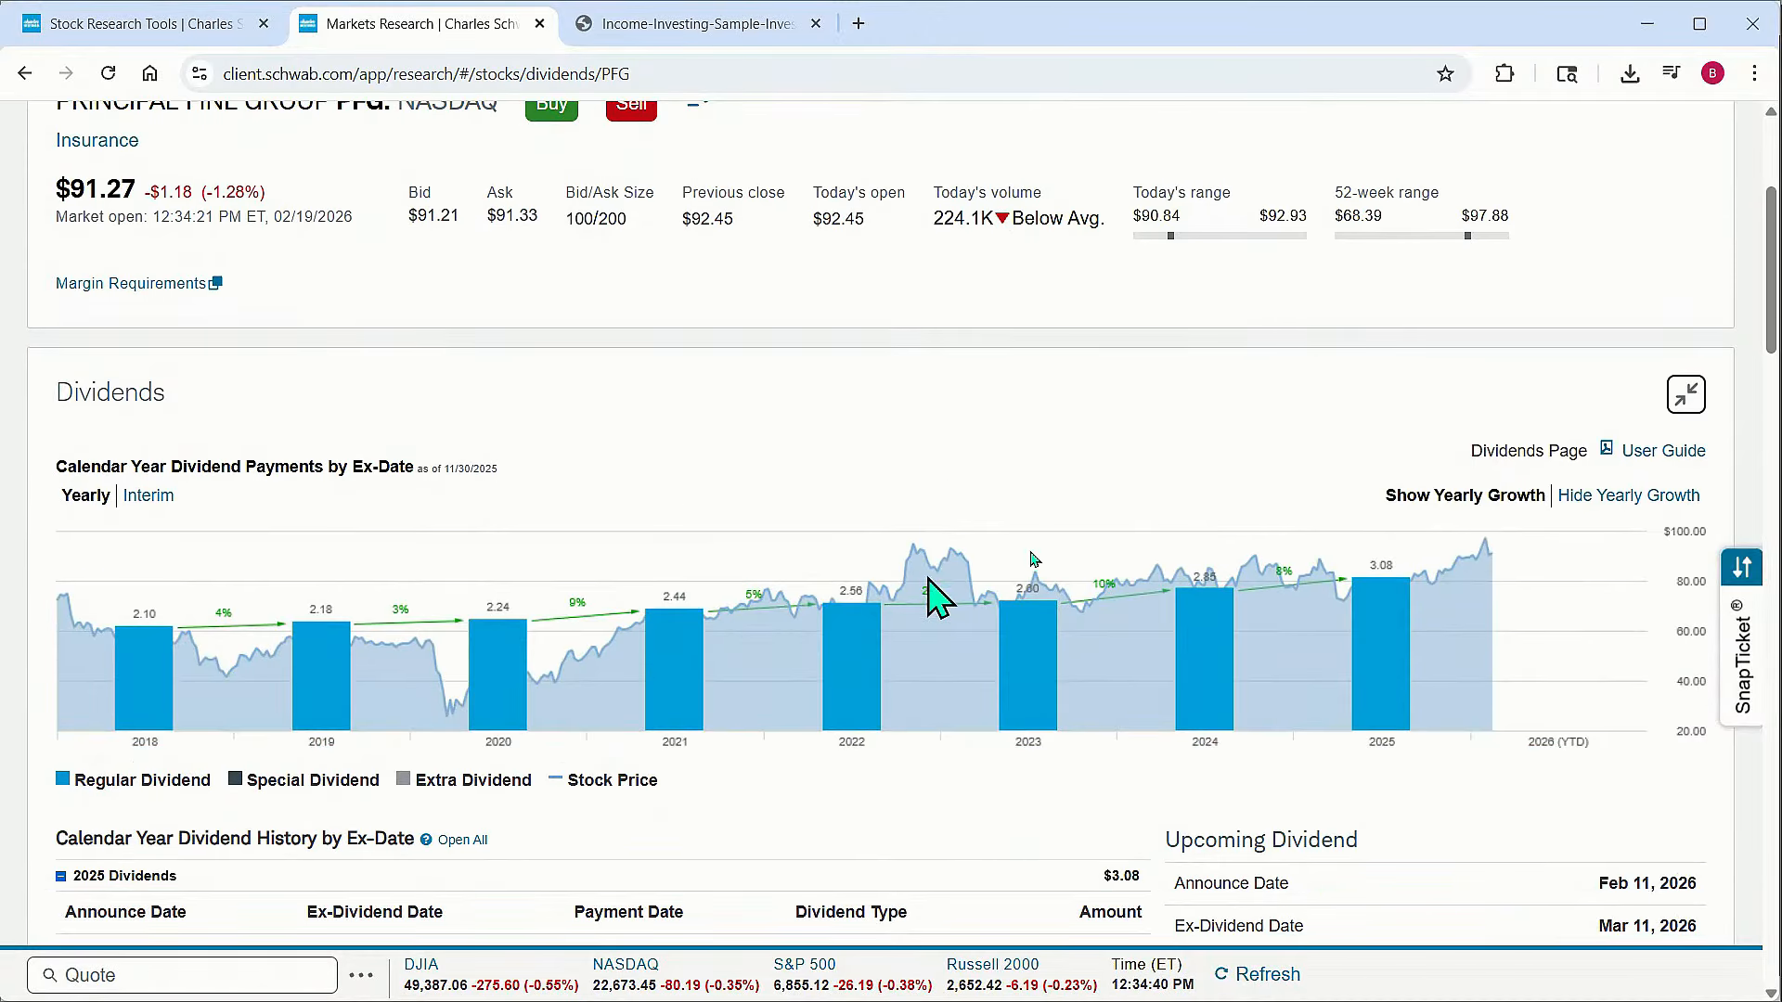
Return to the stock summary page and open the full interactive price chart
{"action": "left_click", "coordinate": [1686, 393]}
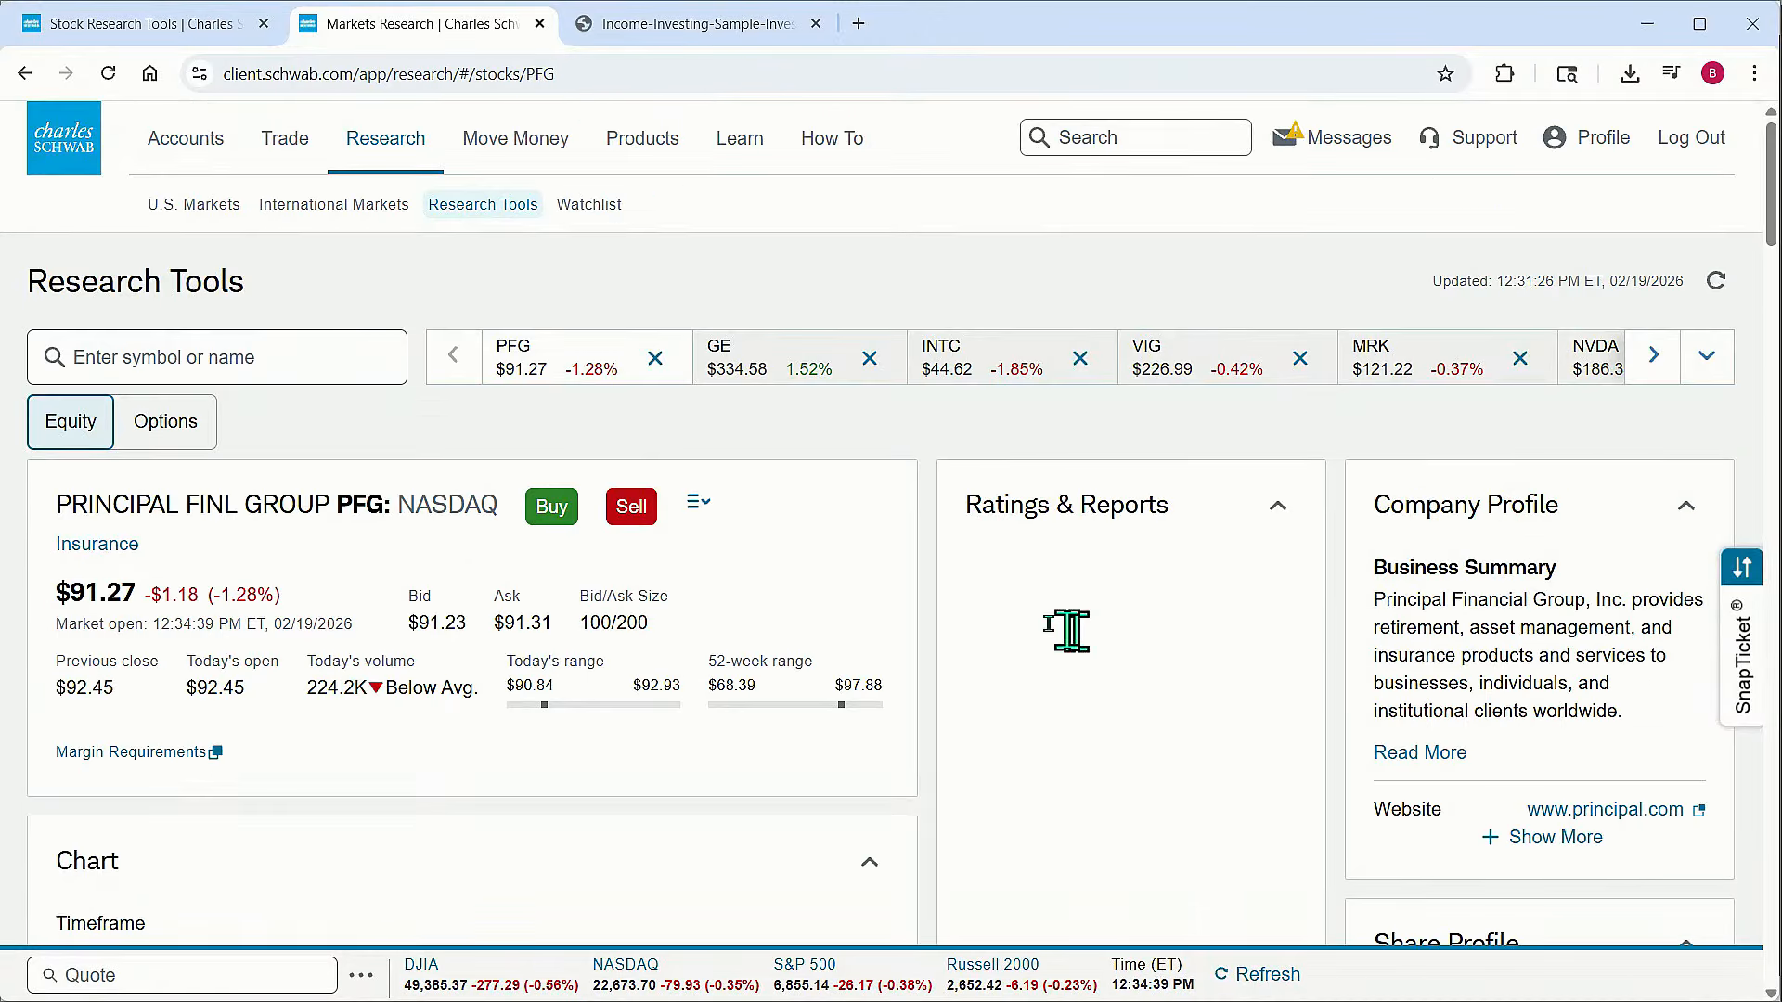
{"action": "scroll", "coordinate": [924, 627], "scroll_direction": "down", "scroll_amount": 10}
{"action": "scroll", "coordinate": [924, 624], "scroll_direction": "up", "scroll_amount": 15}
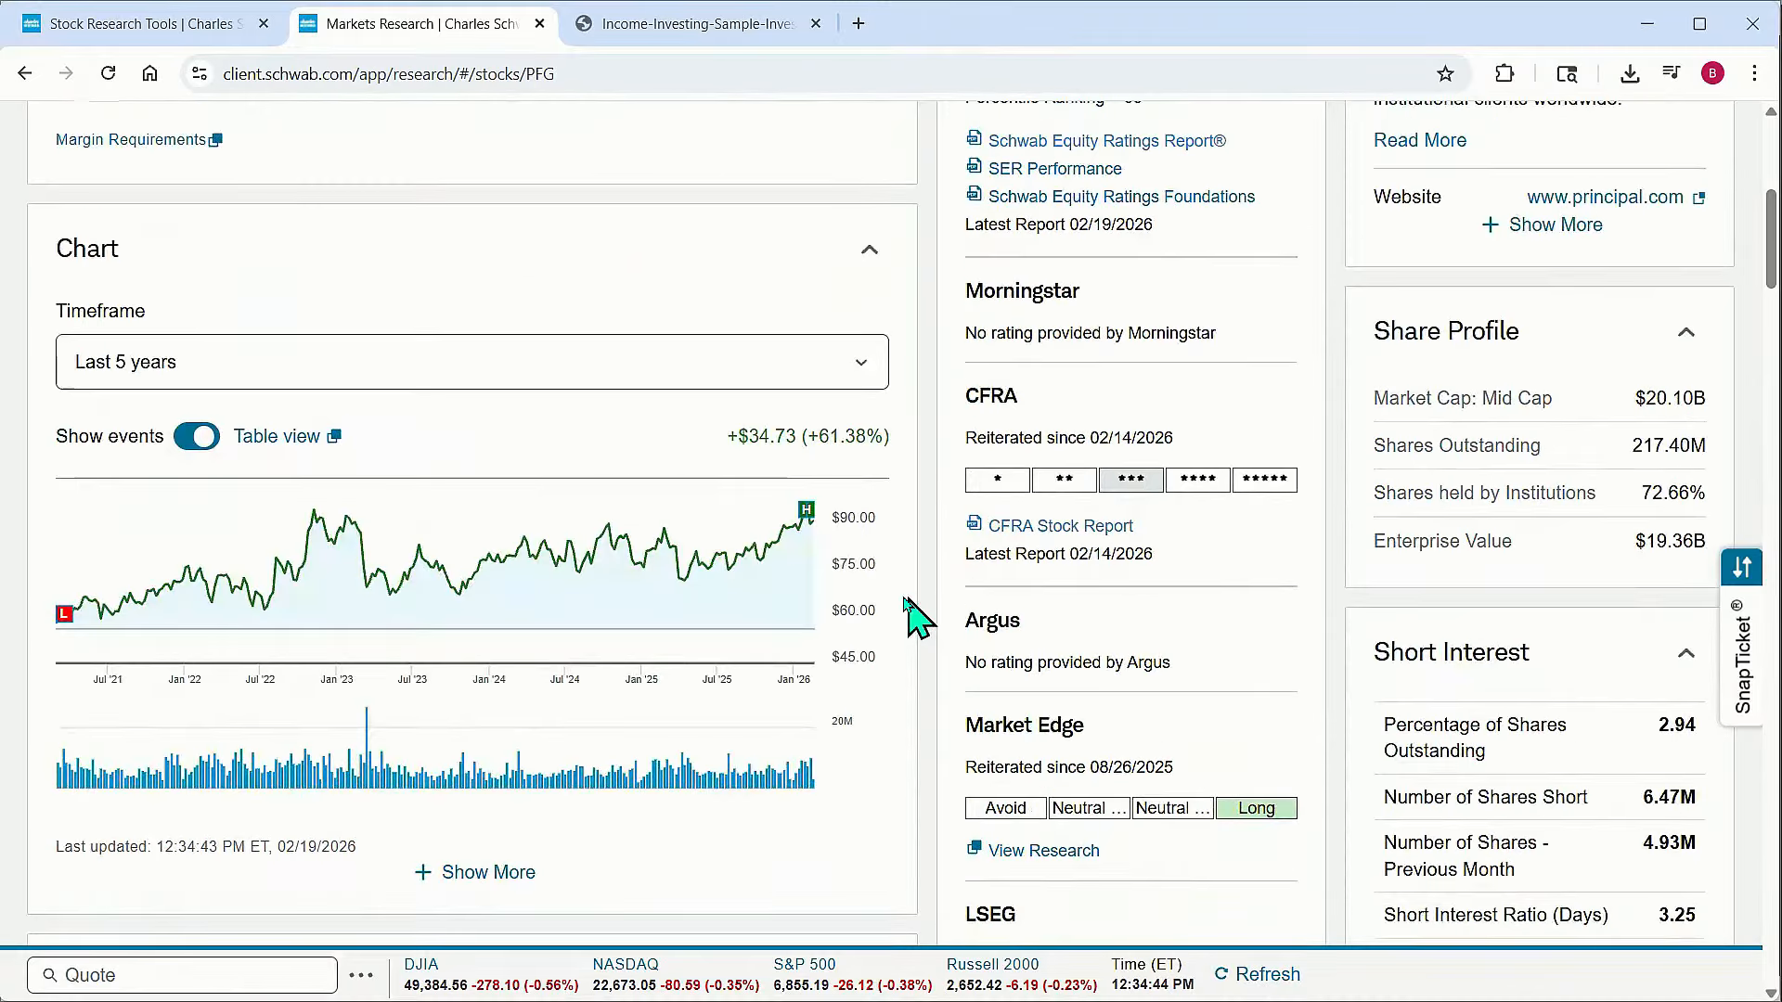
{"action": "scroll", "coordinate": [914, 617], "scroll_direction": "up", "scroll_amount": 1}
{"action": "scroll", "coordinate": [863, 603], "scroll_direction": "down", "scroll_amount": 3}
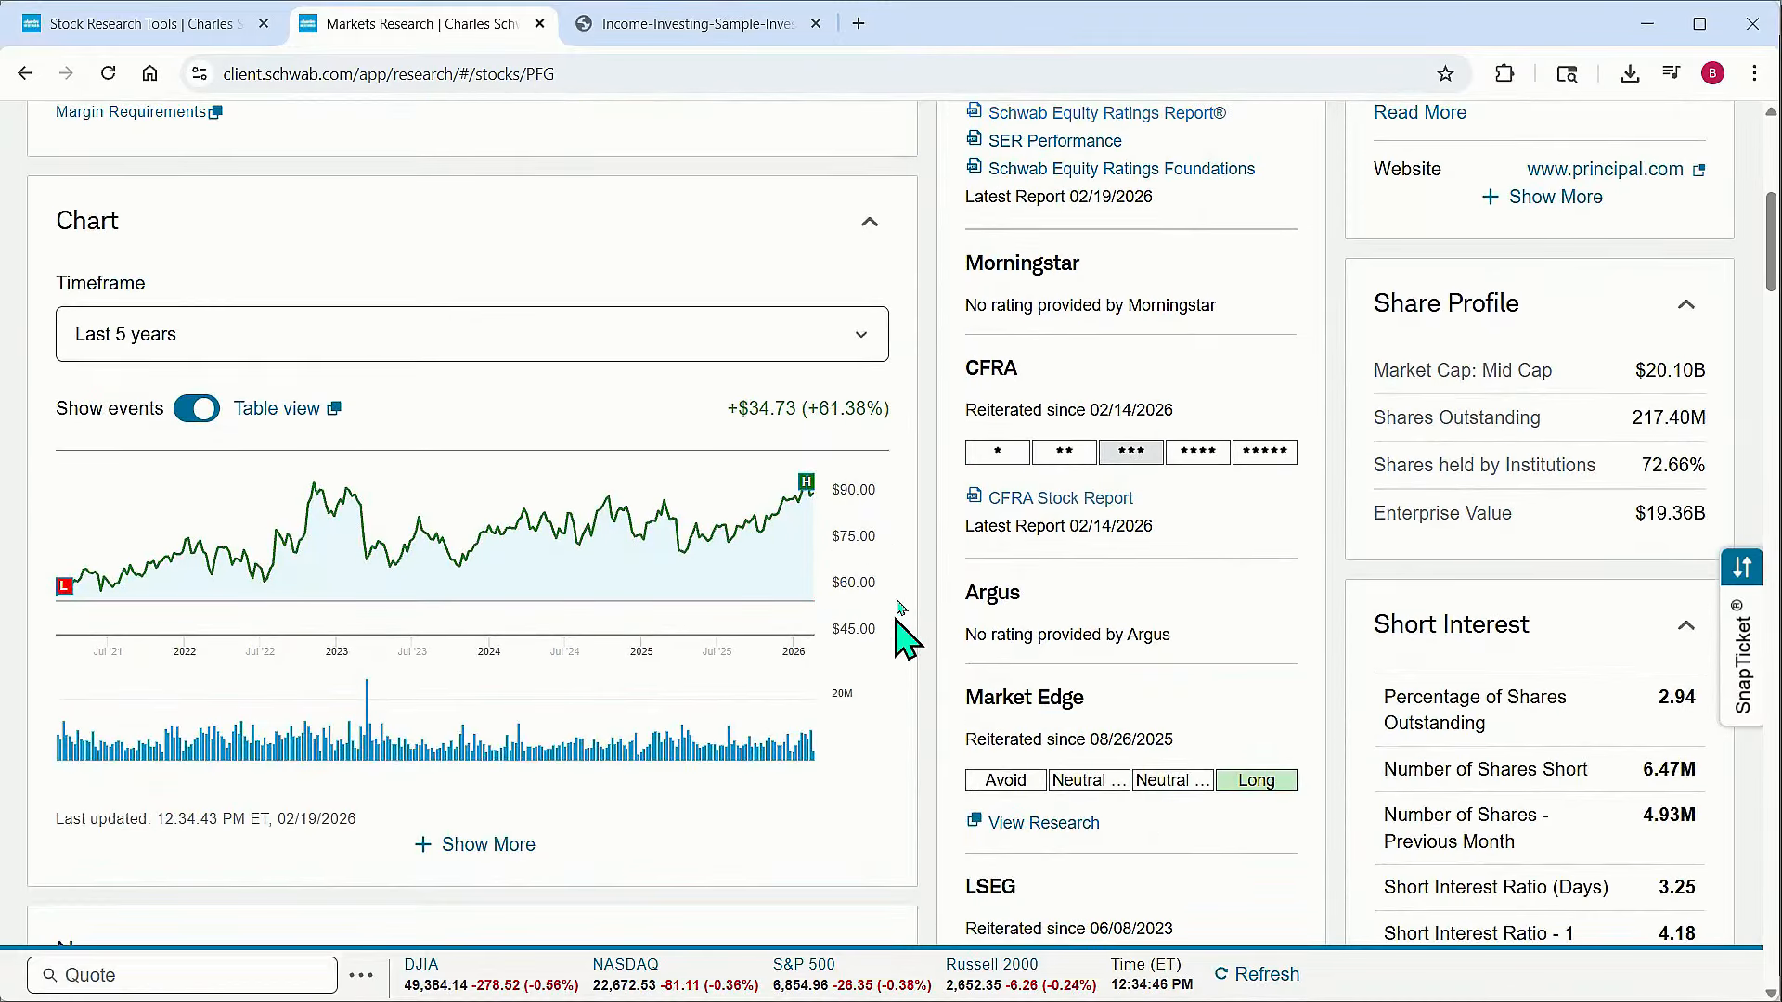
{"action": "left_click", "coordinate": [478, 846]}
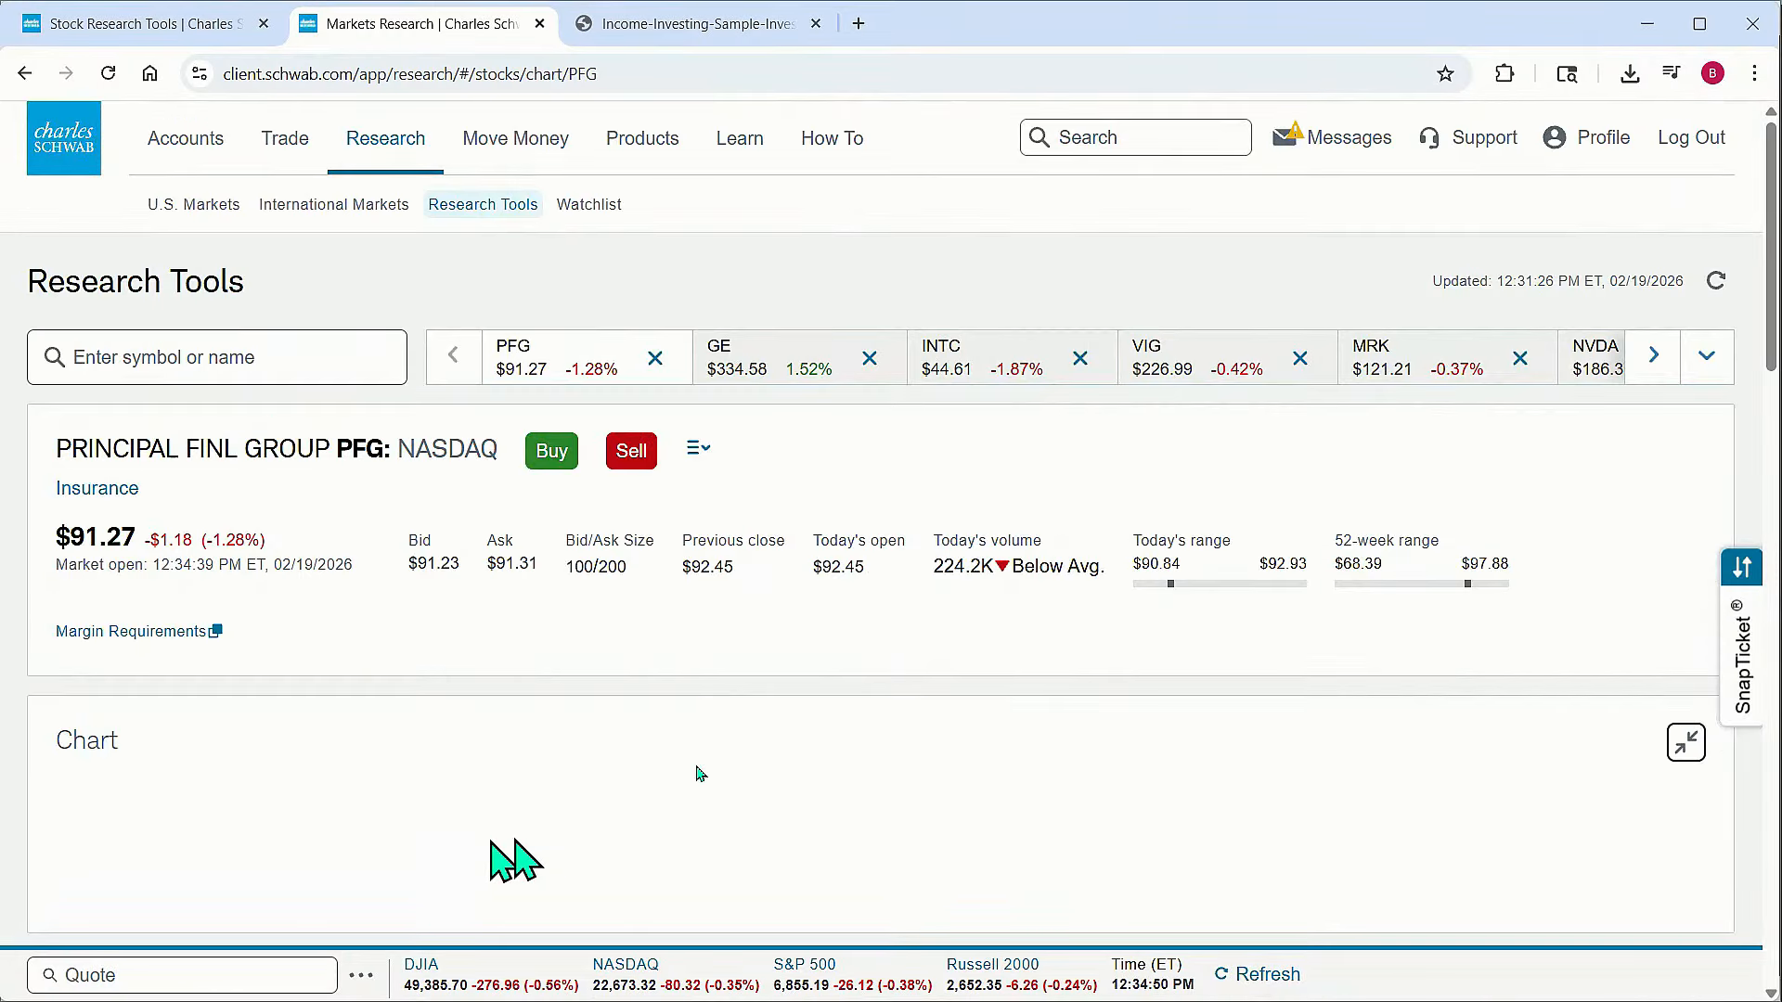
{"action": "scroll", "coordinate": [1151, 598], "scroll_direction": "down", "scroll_amount": 8}
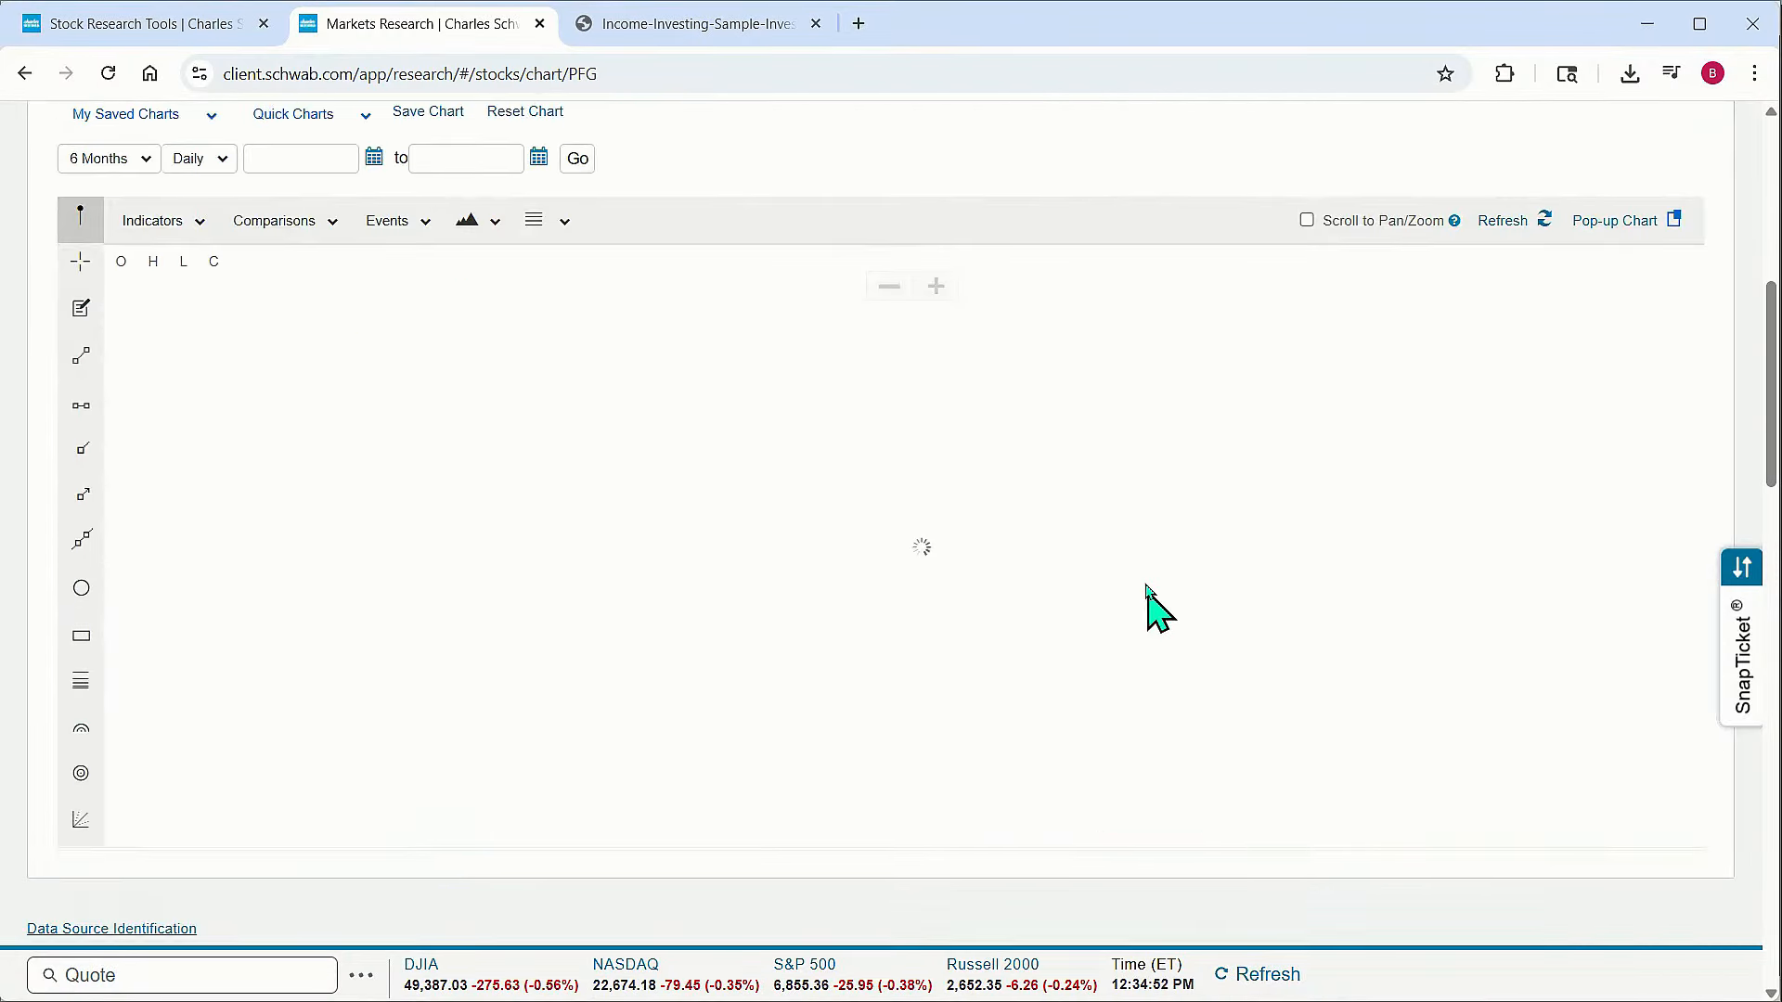
{"action": "scroll", "coordinate": [1166, 556], "scroll_direction": "up", "scroll_amount": 1}
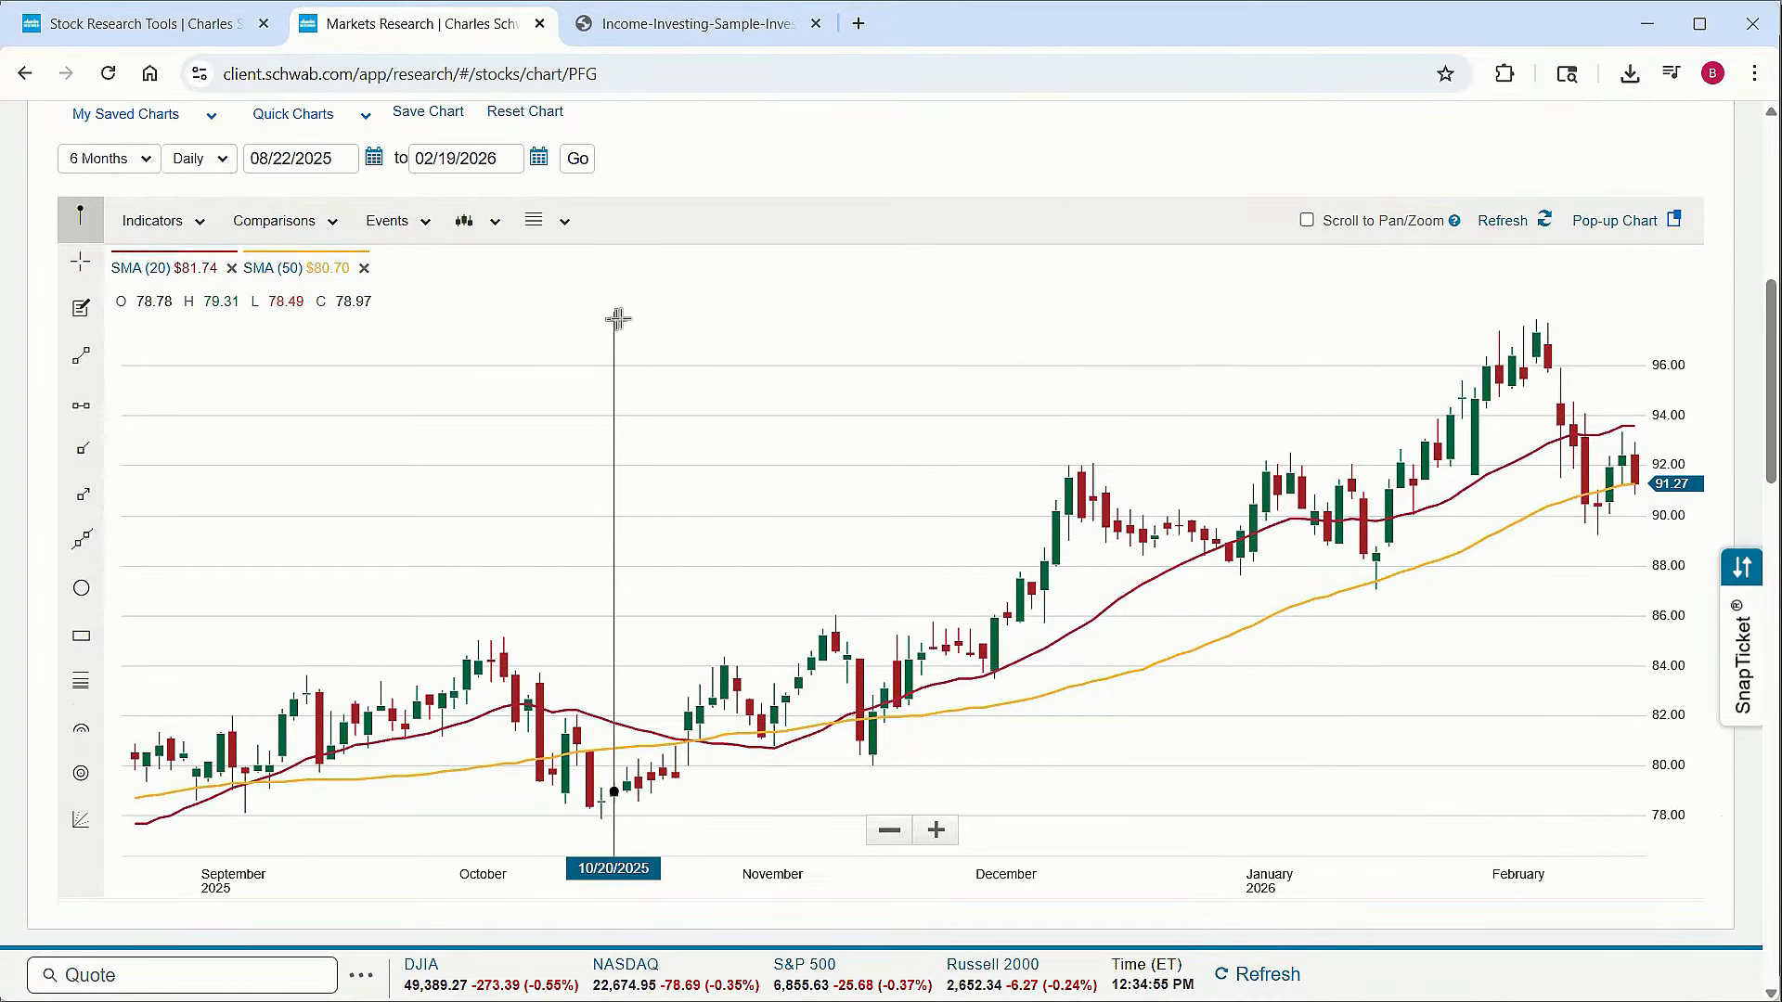
Add Dividends events to the chart and inspect the dividend markers along the price history
{"action": "left_click", "coordinate": [422, 228]}
{"action": "left_click", "coordinate": [406, 305]}
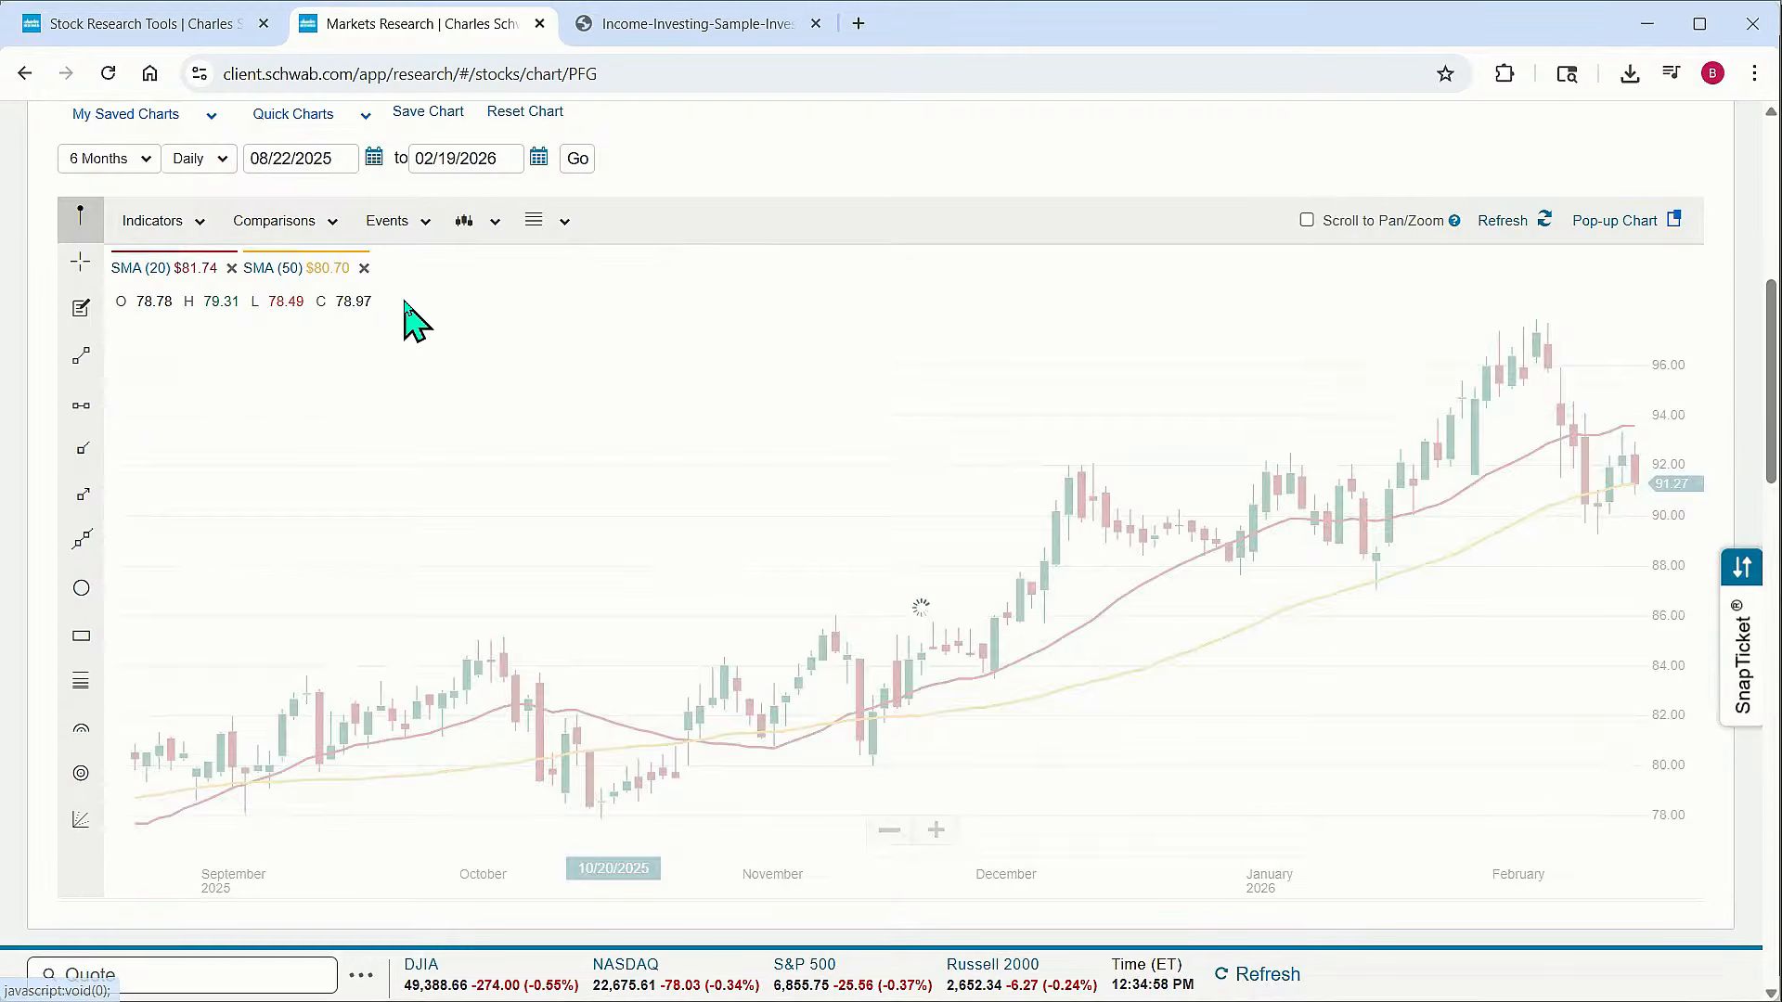
{"action": "scroll", "coordinate": [859, 469], "scroll_direction": "down", "scroll_amount": 2}
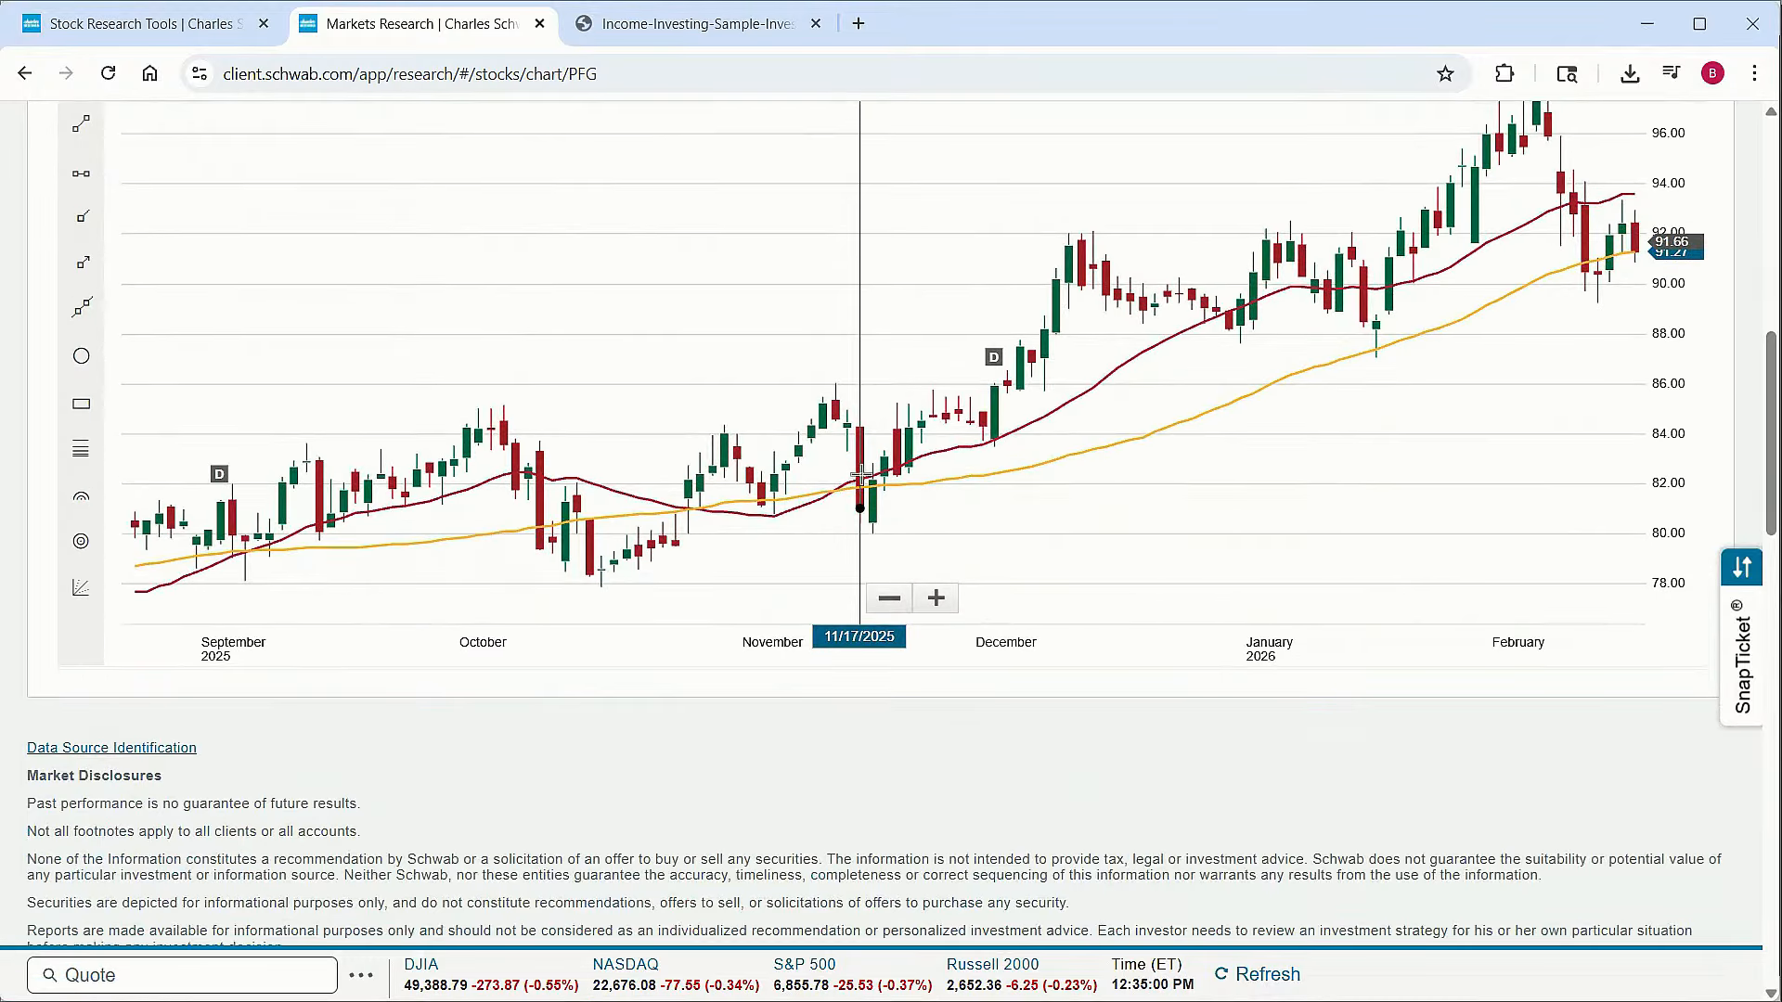
{"action": "scroll", "coordinate": [861, 476], "scroll_direction": "up", "scroll_amount": 3}
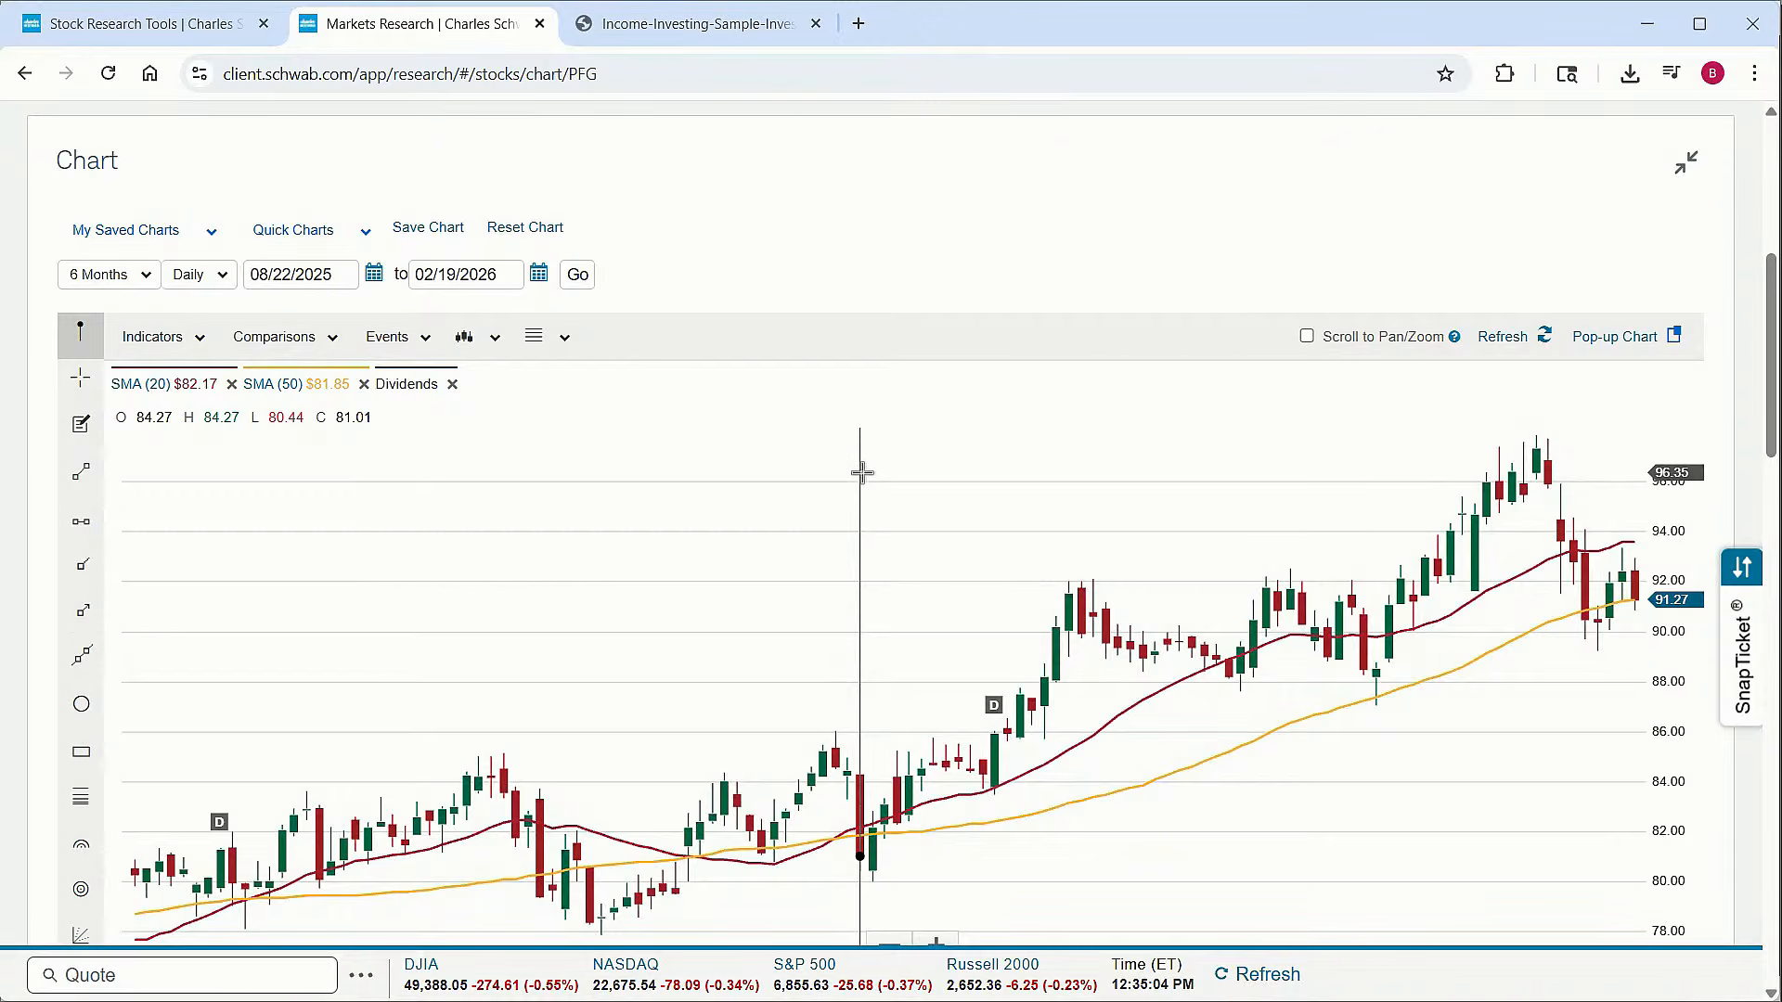
{"action": "scroll", "coordinate": [834, 457], "scroll_direction": "up", "scroll_amount": 3}
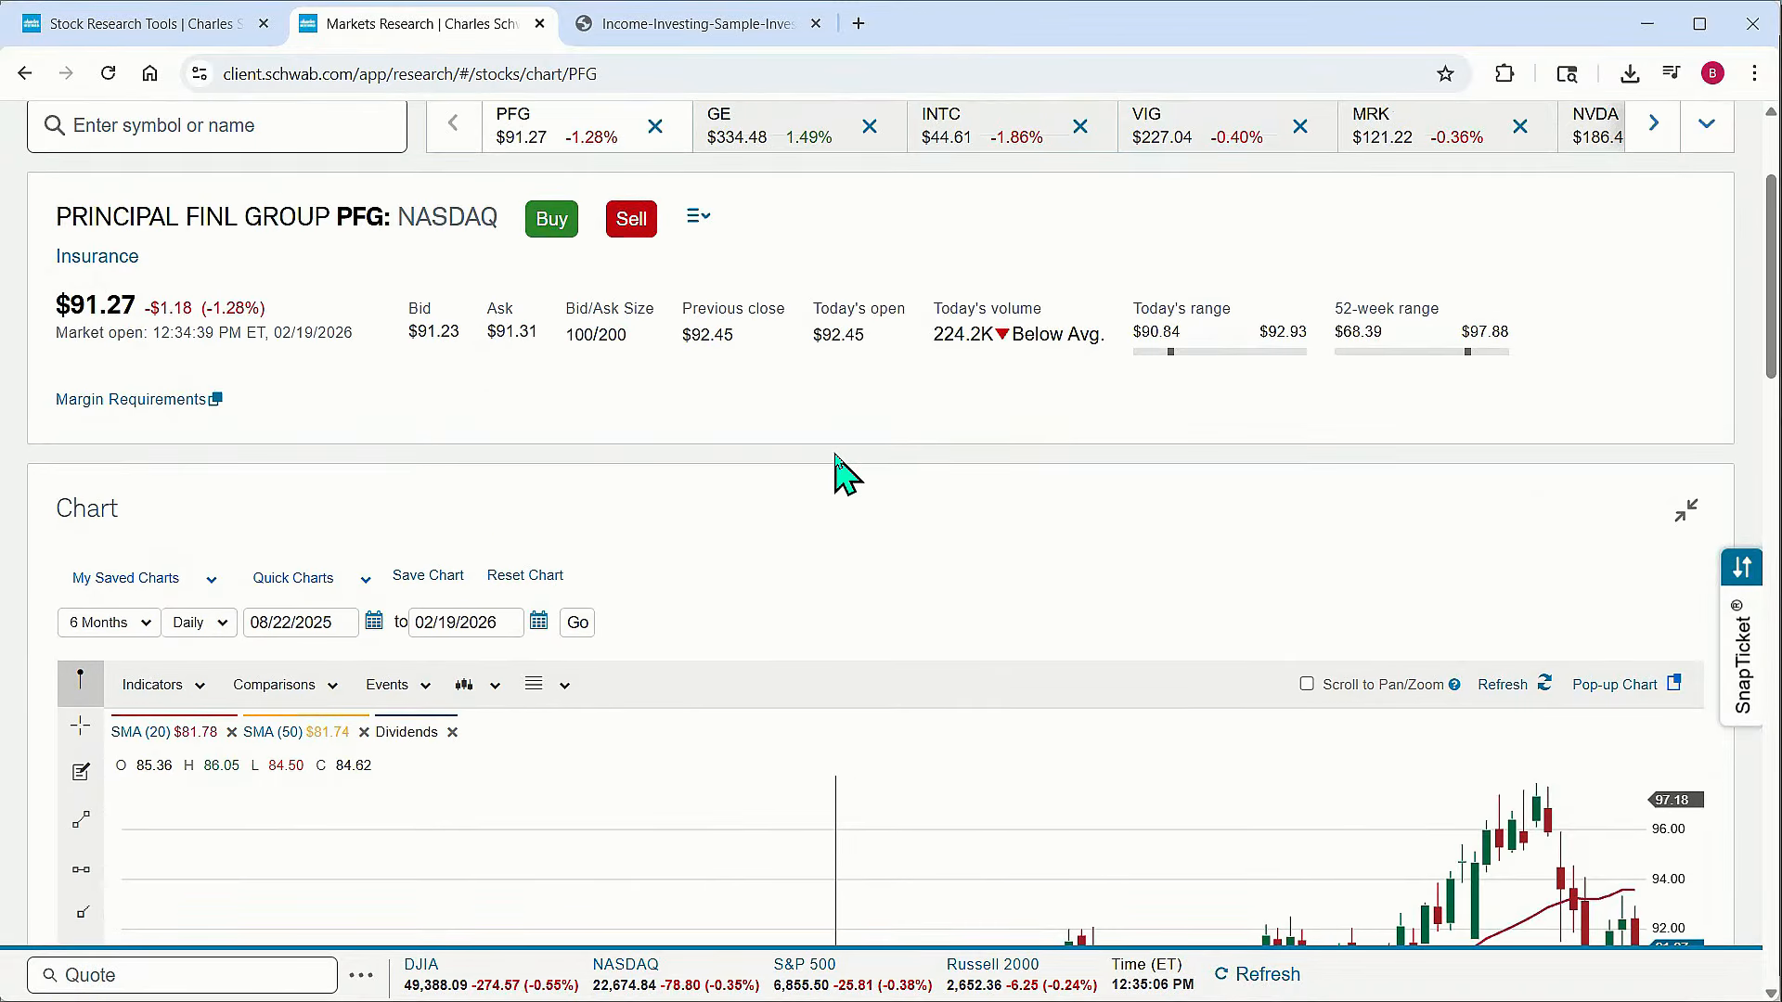
{"action": "scroll", "coordinate": [836, 464], "scroll_direction": "down", "scroll_amount": 4}
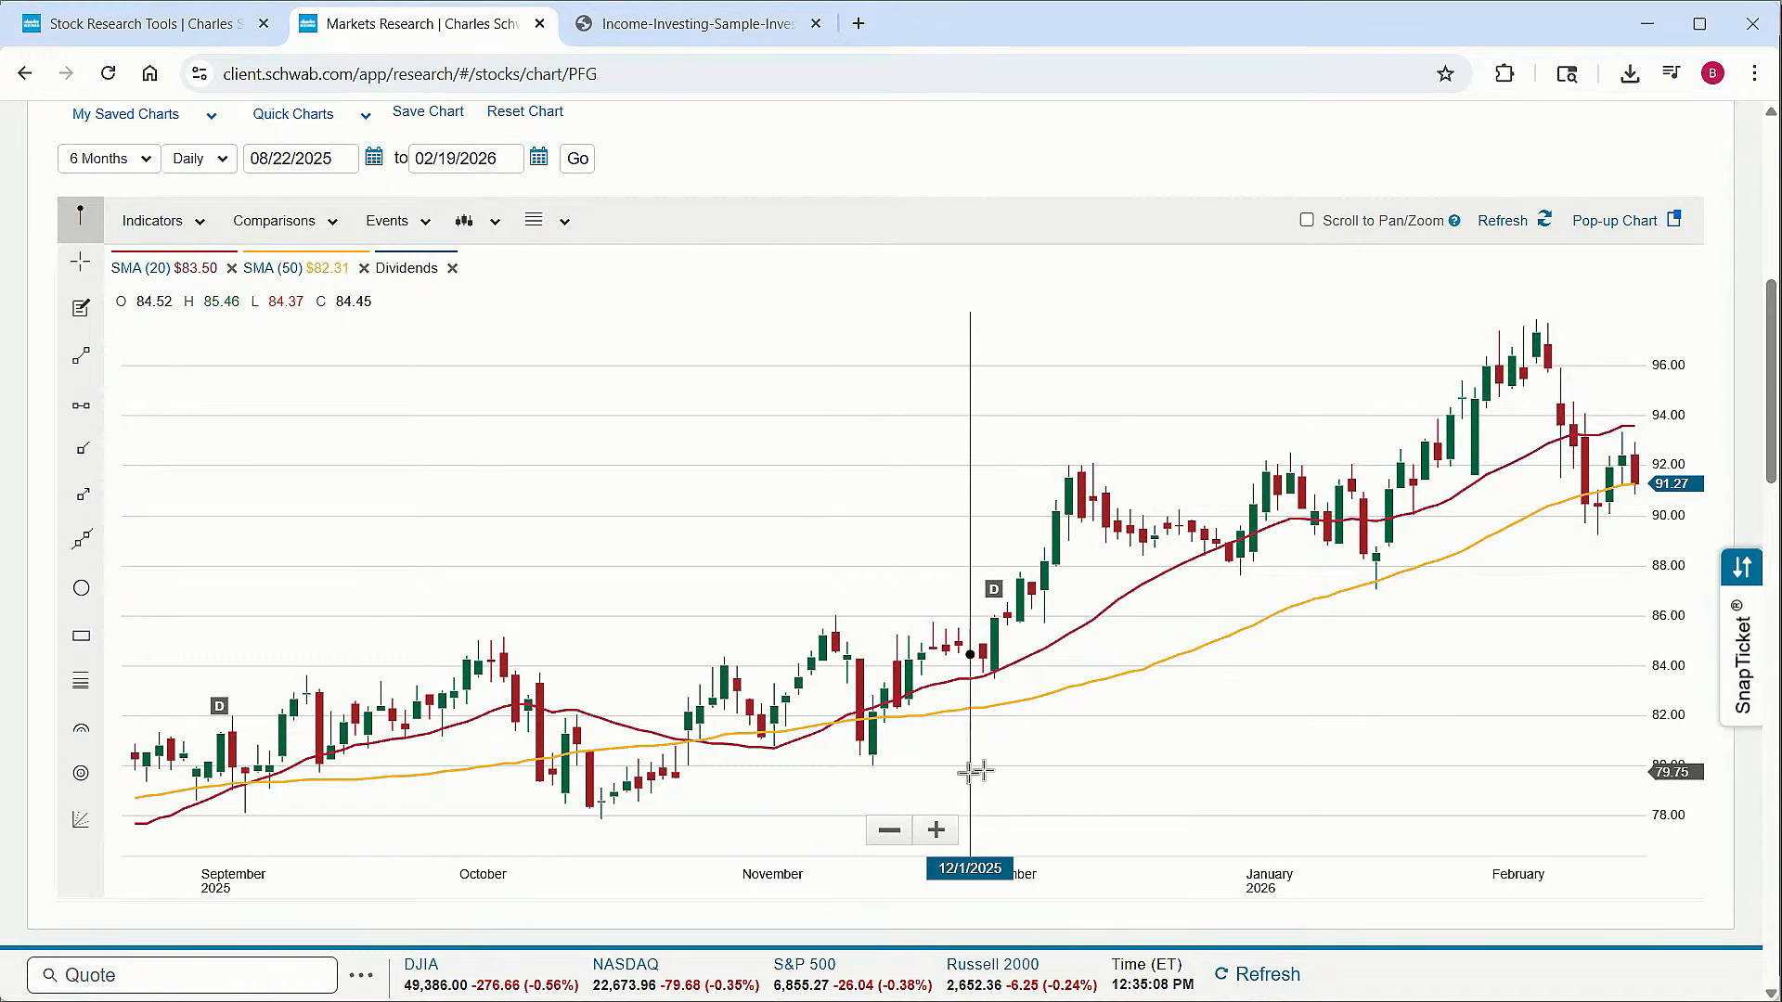
{"action": "mouse_move", "coordinate": [997, 603]}
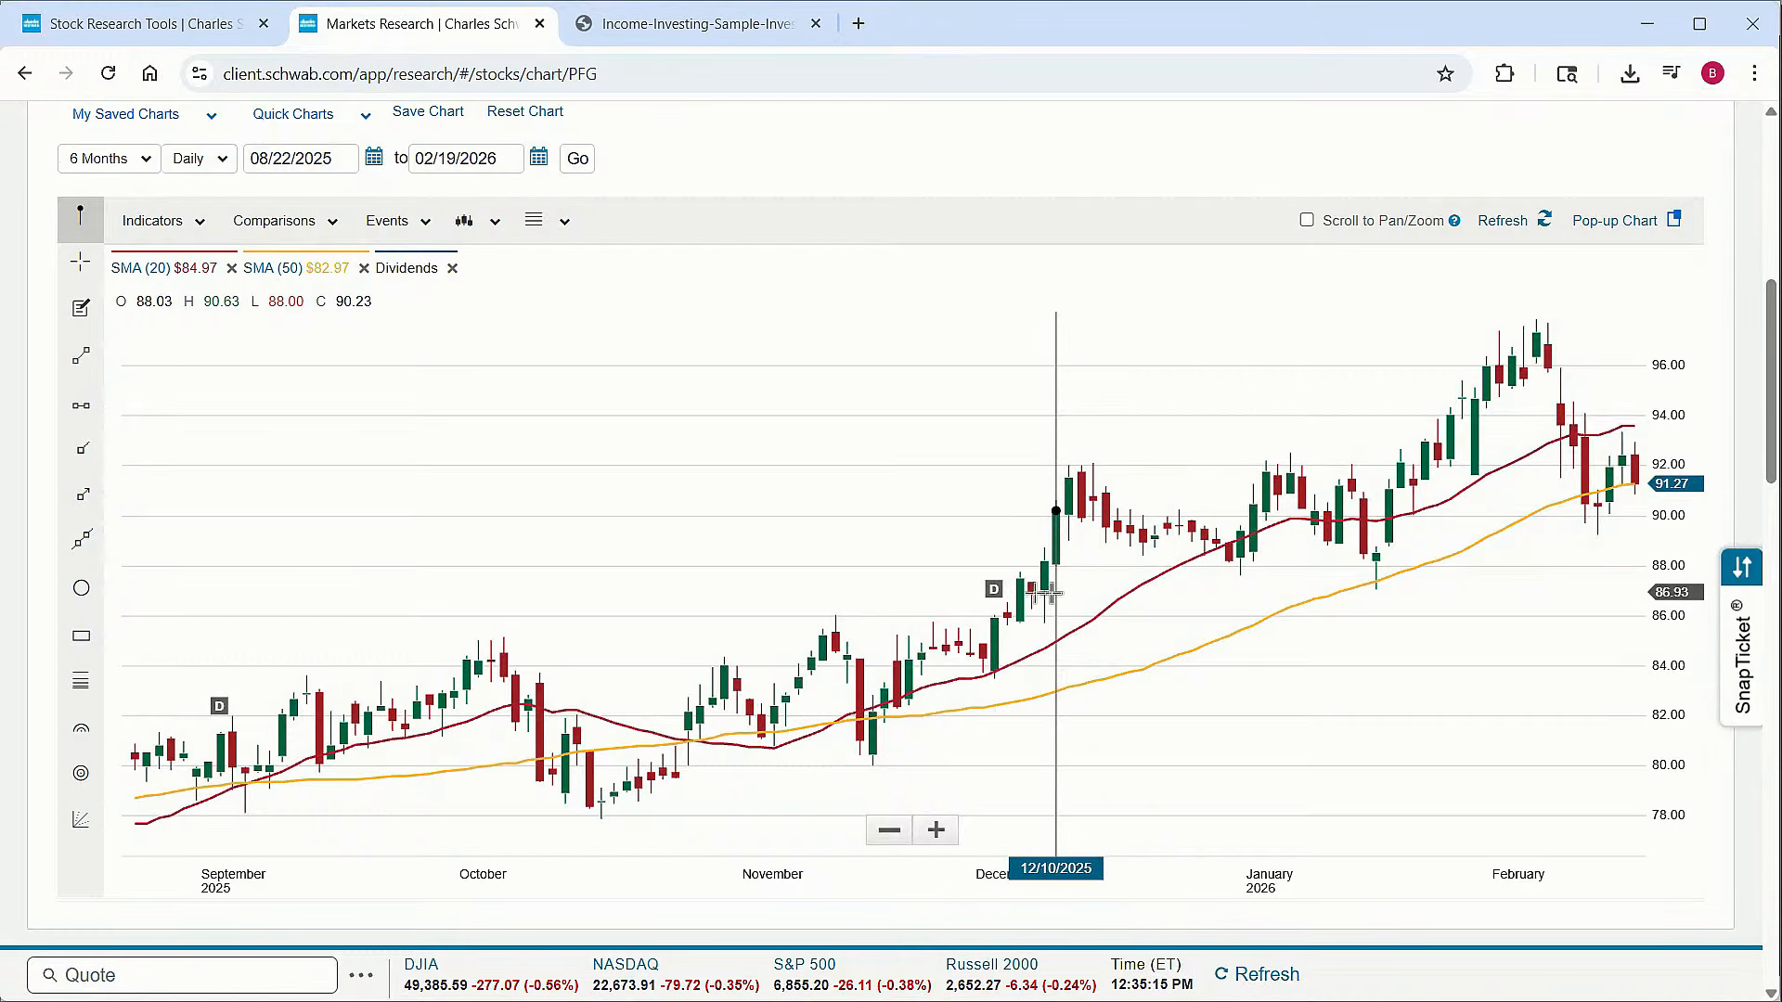
{"action": "scroll", "coordinate": [568, 404], "scroll_direction": "up", "scroll_amount": 1}
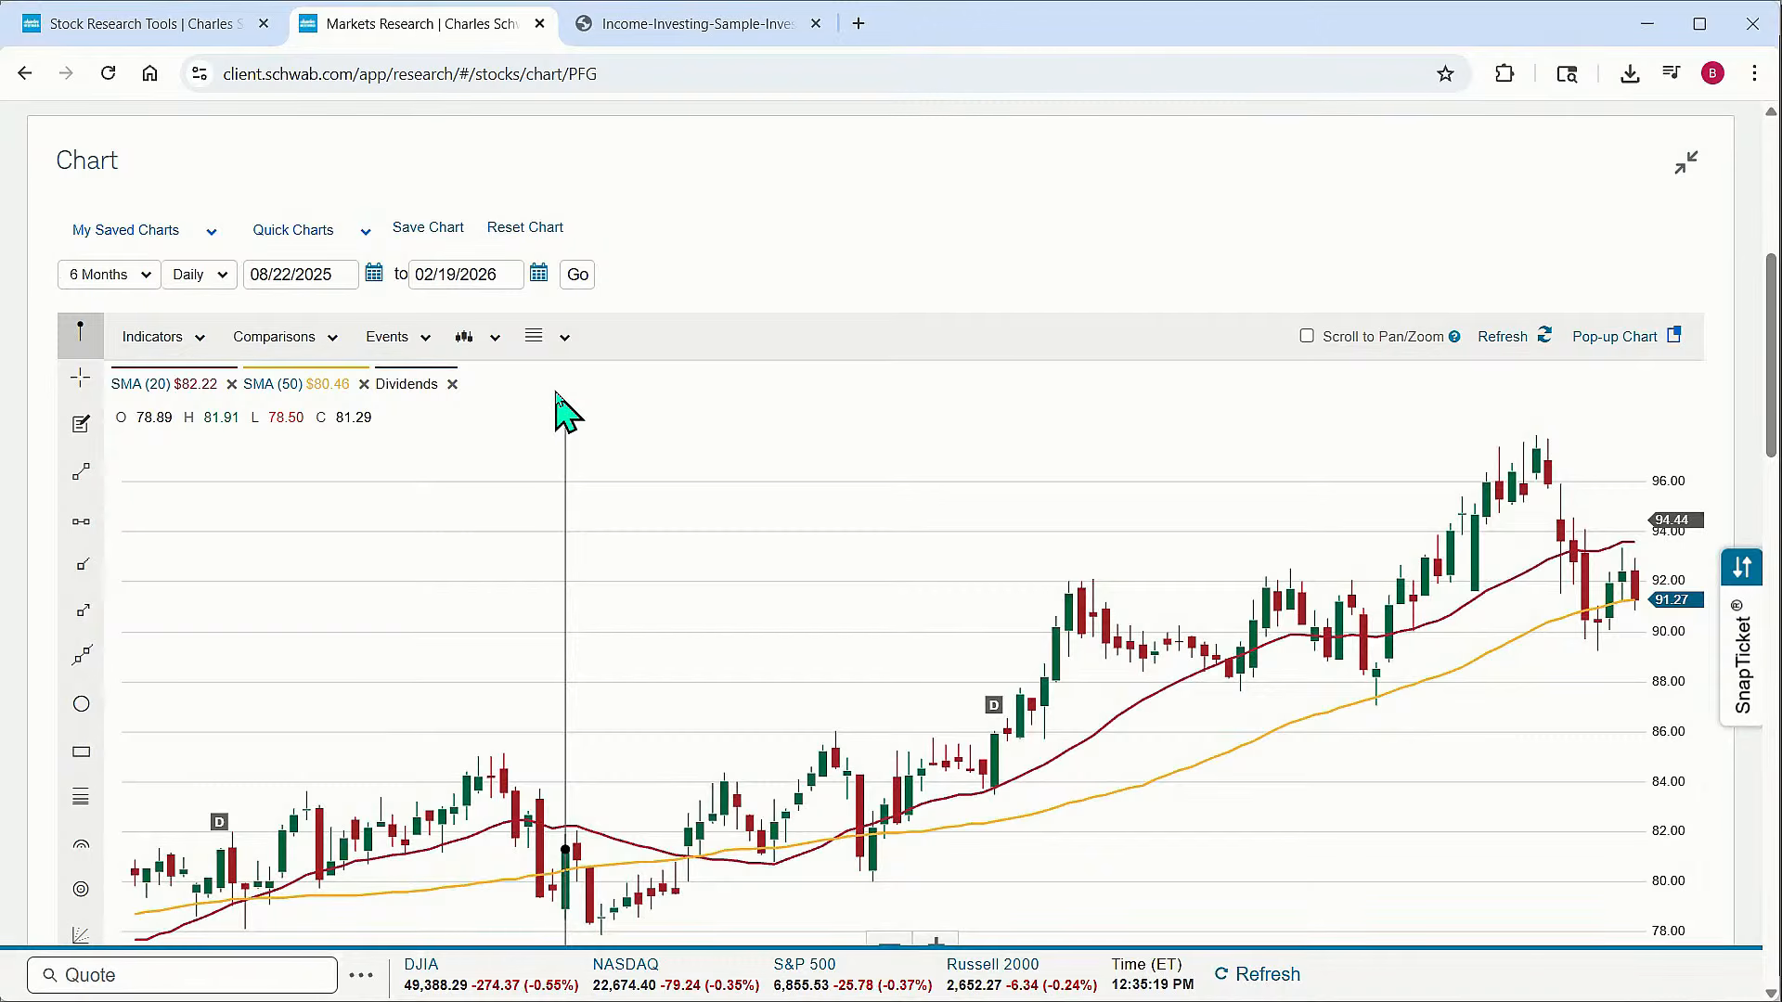
Set the chart's time range to 5 Years and apply it
{"action": "left_click", "coordinate": [139, 274]}
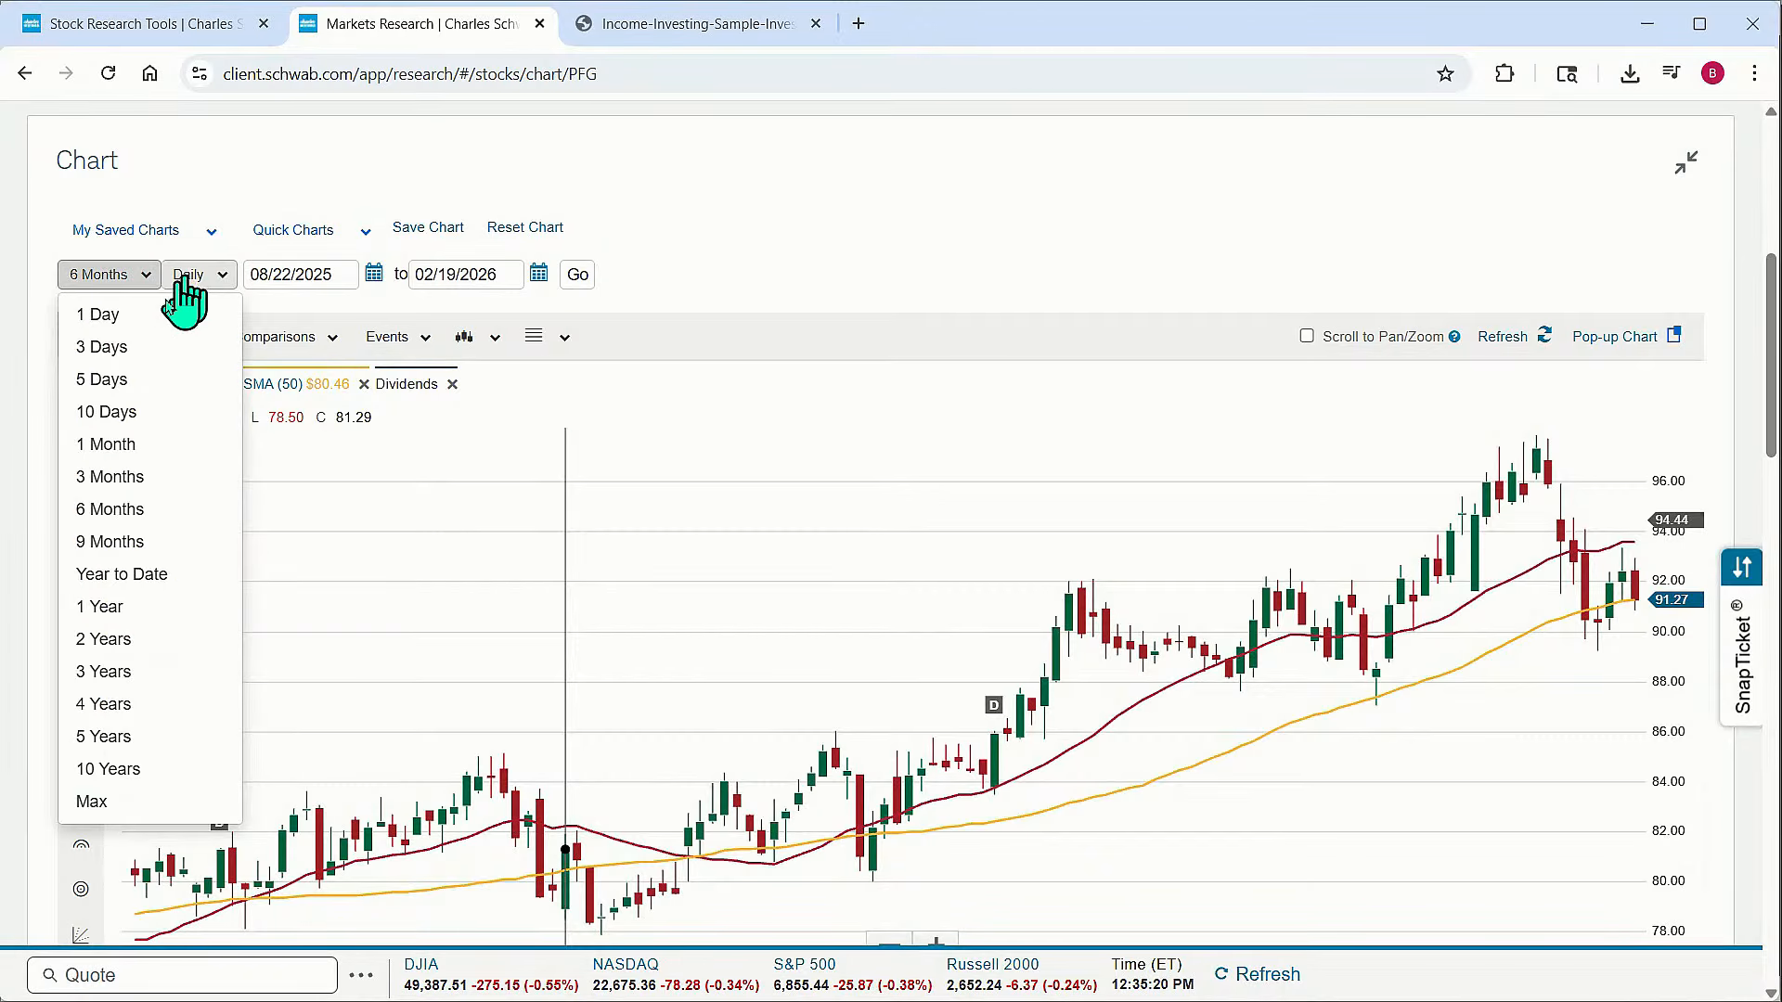
{"action": "left_click", "coordinate": [140, 736]}
{"action": "left_click", "coordinate": [567, 274]}
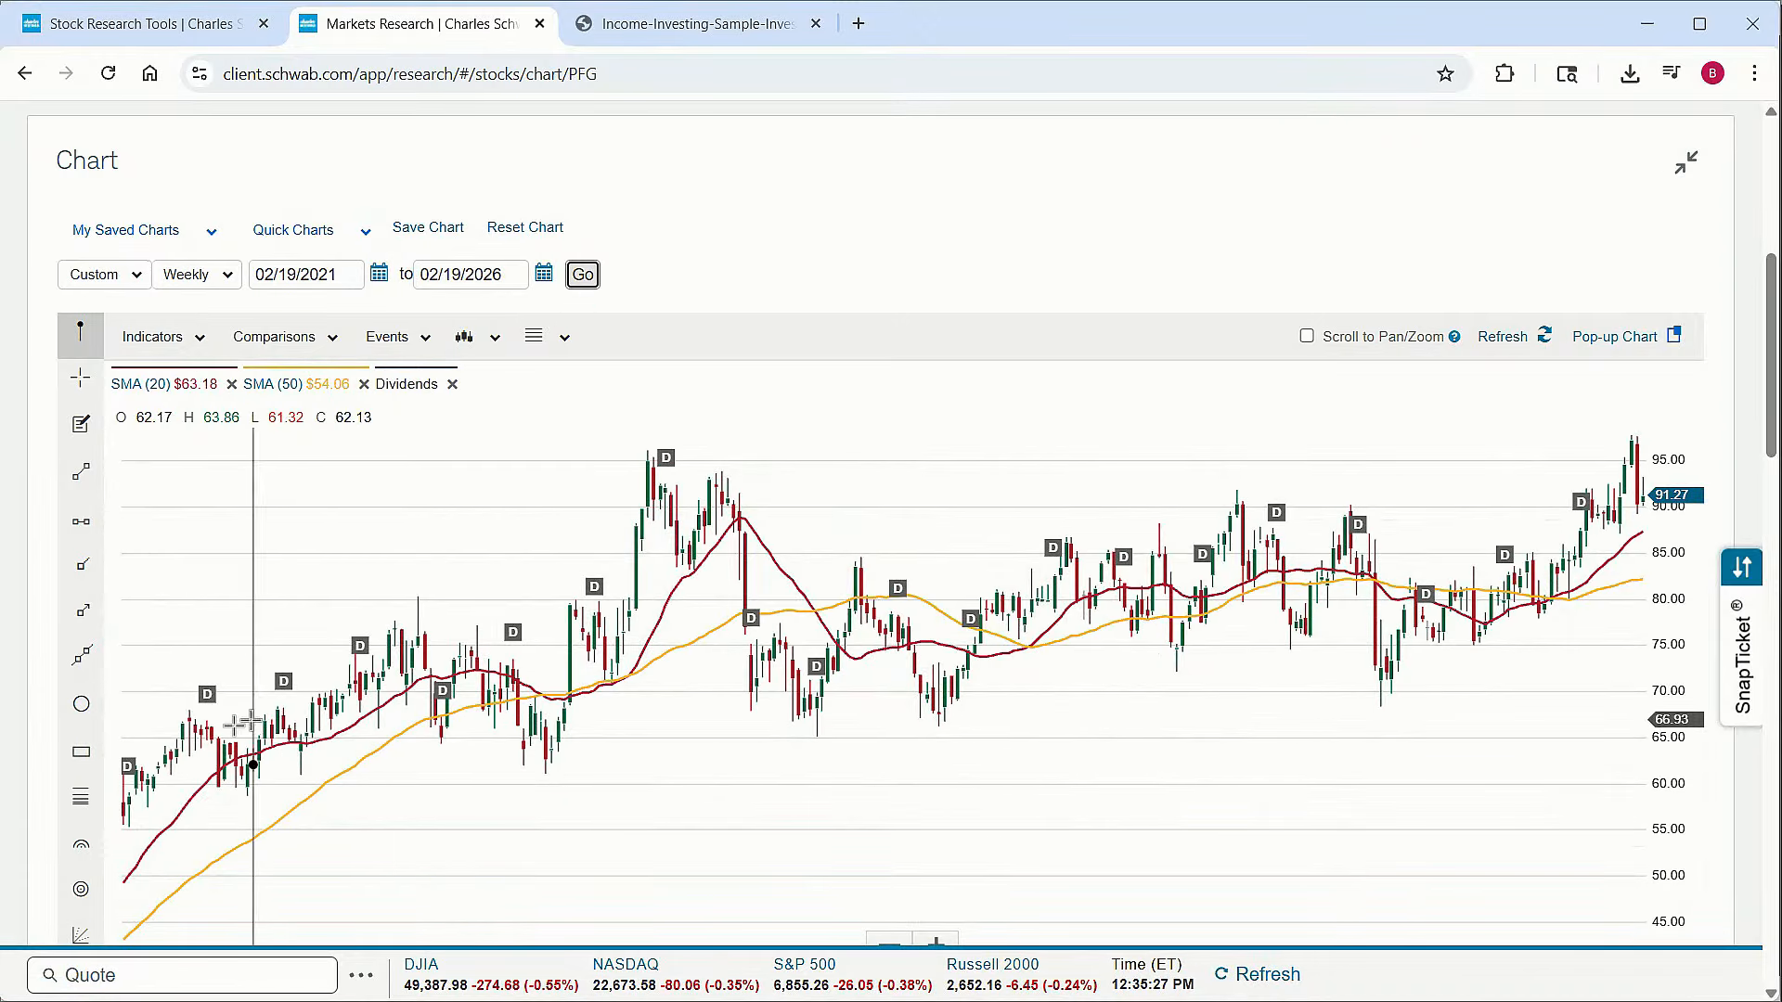
Inspect the dividend markers across the five-year chart to see individual dividend details
{"action": "mouse_move", "coordinate": [206, 704]}
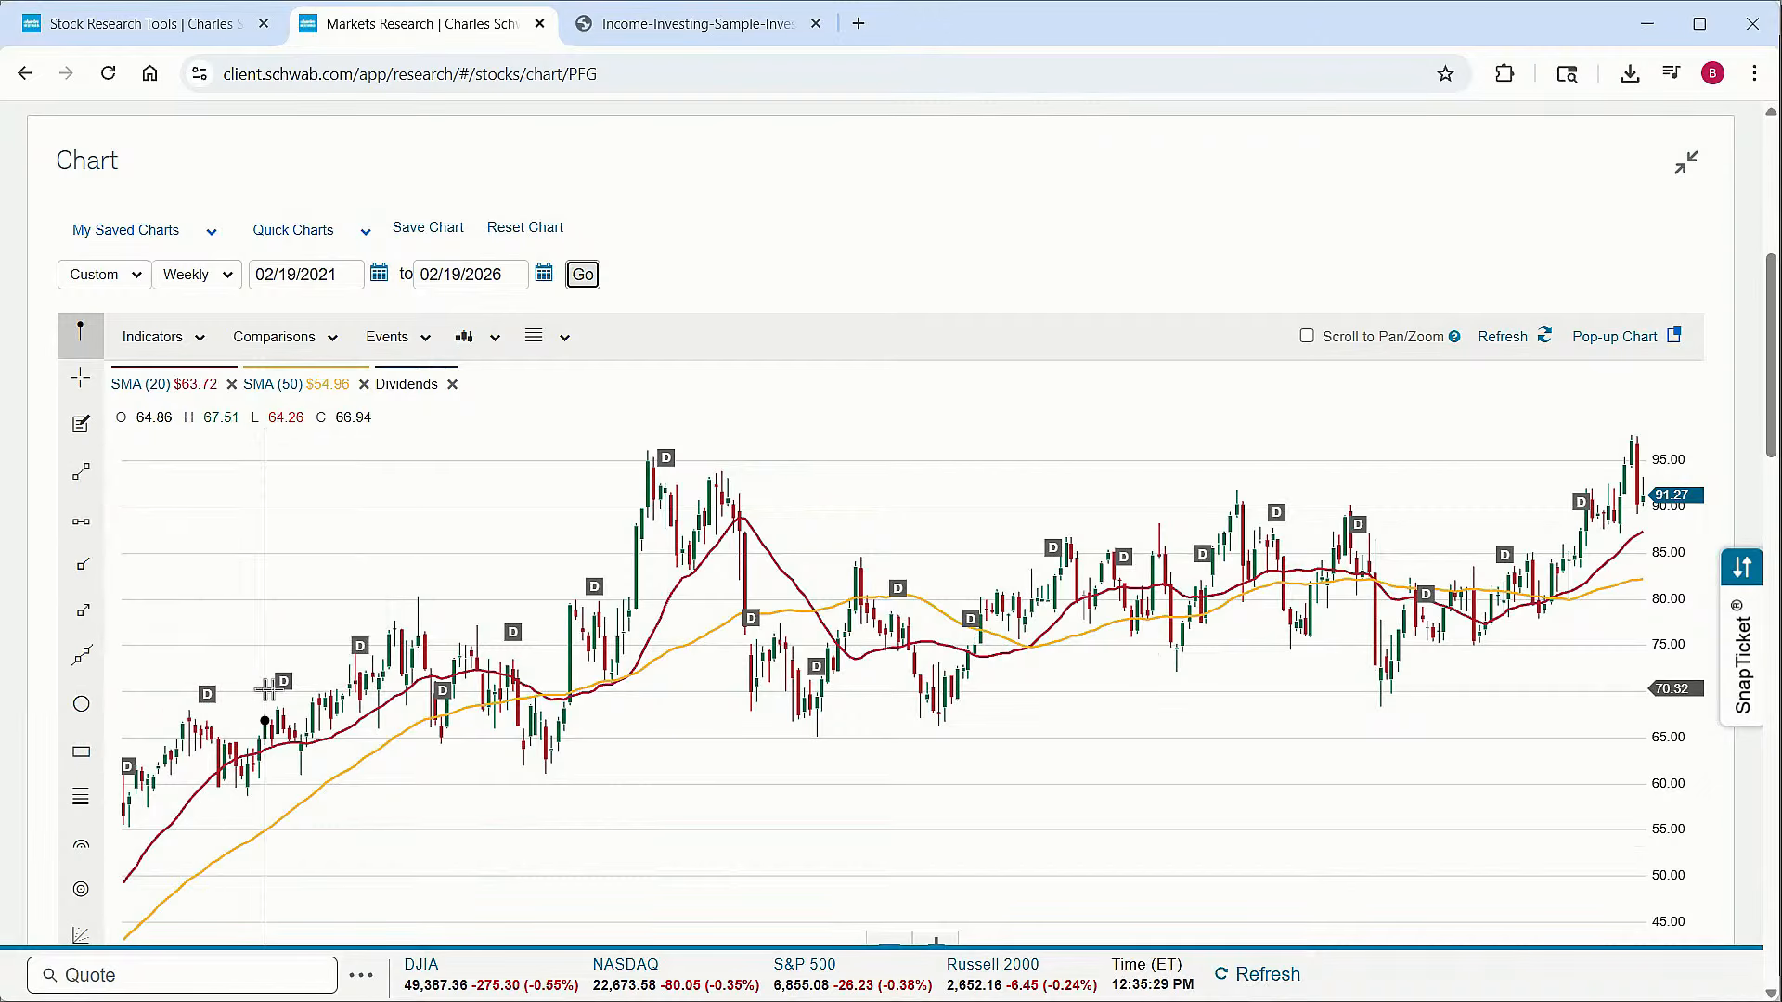
{"action": "mouse_move", "coordinate": [287, 698]}
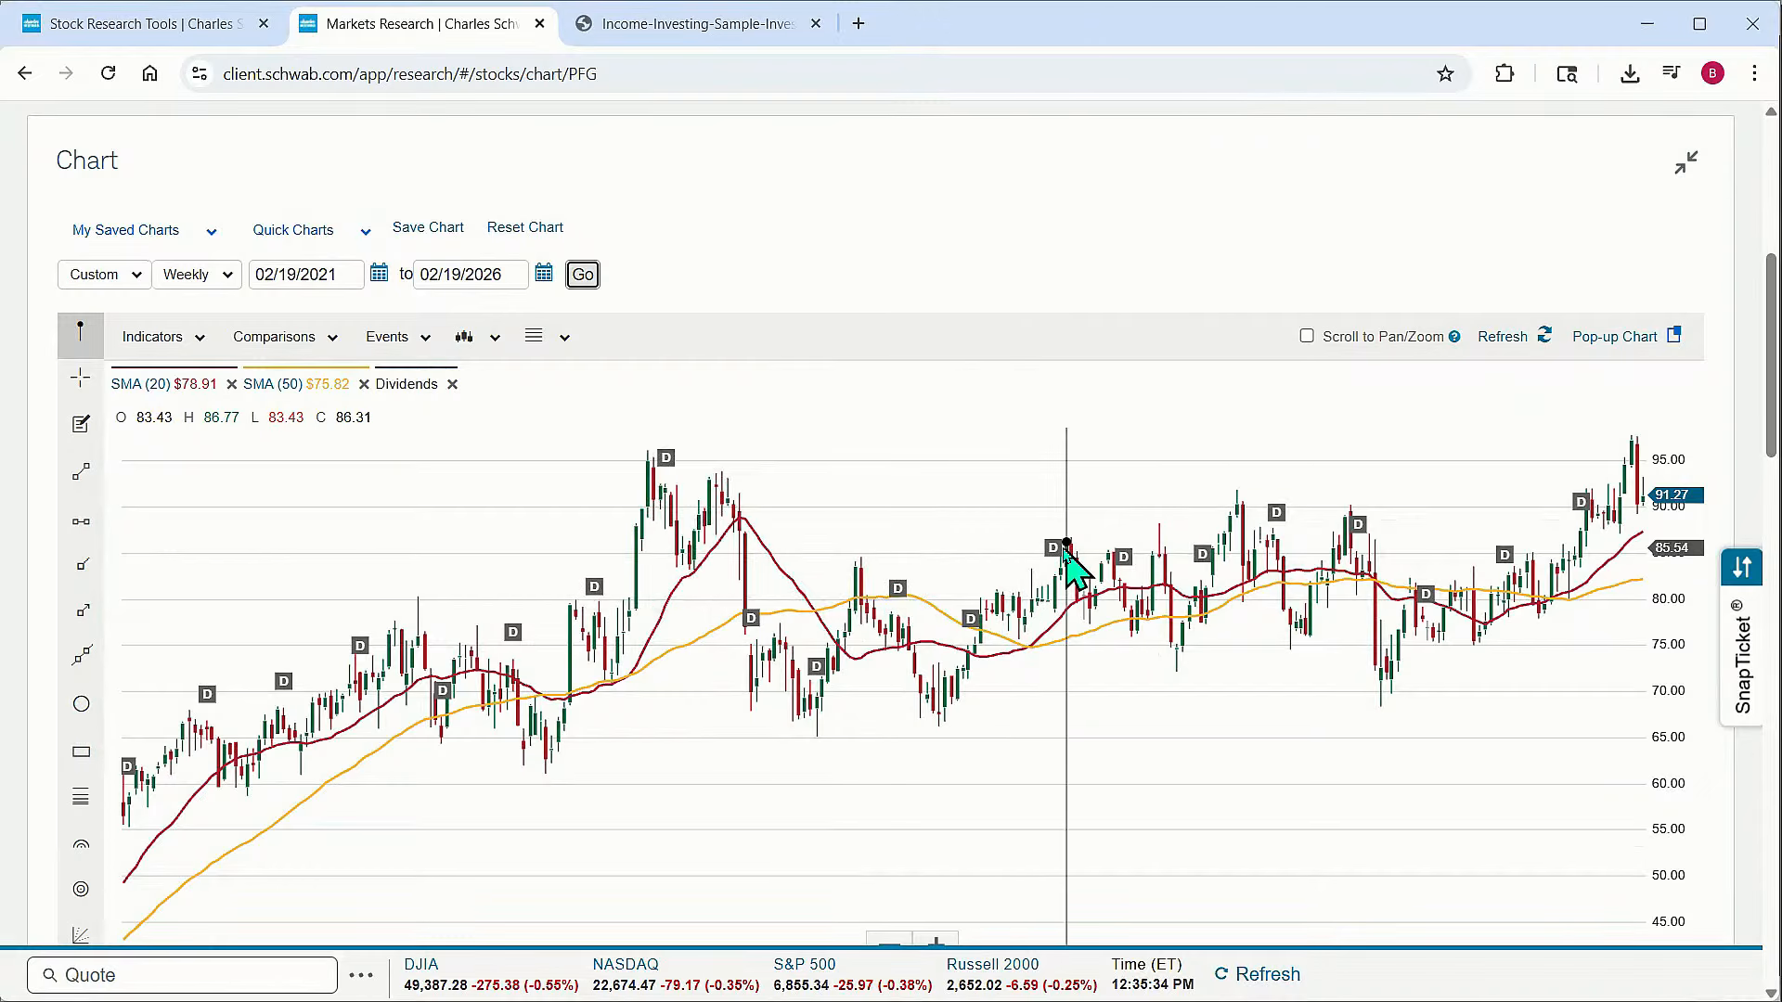
{"action": "mouse_move", "coordinate": [667, 461]}
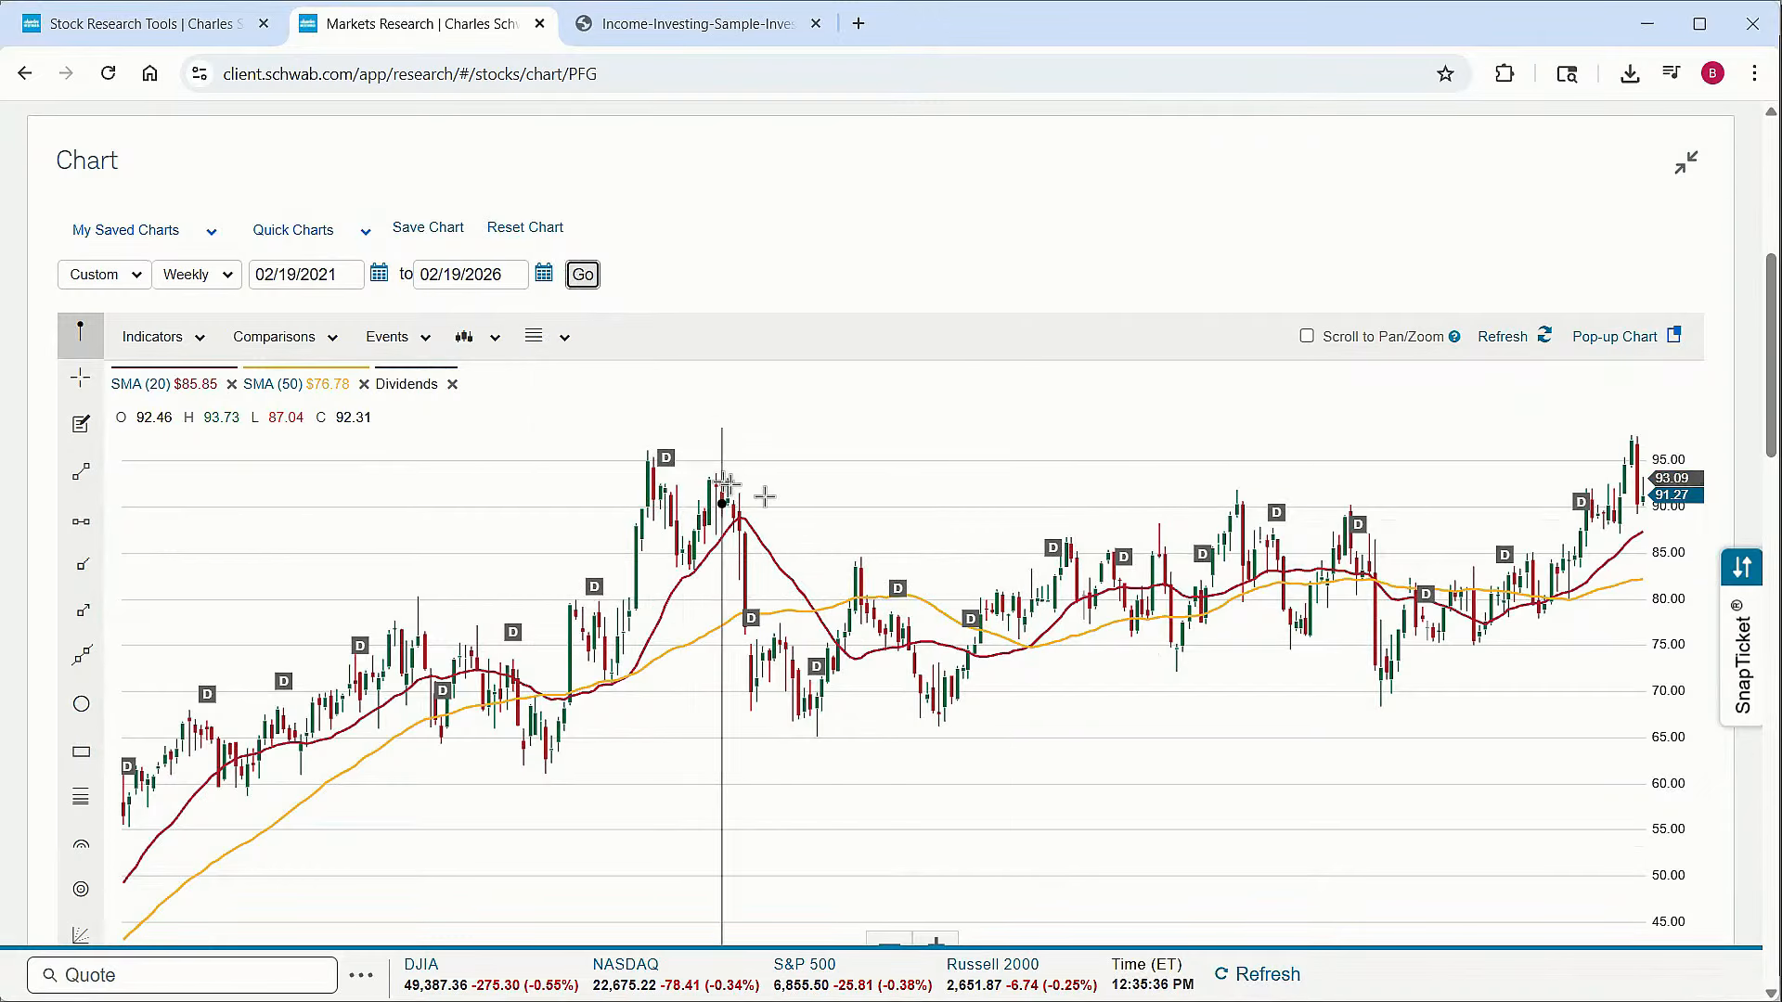
{"action": "mouse_move", "coordinate": [599, 608]}
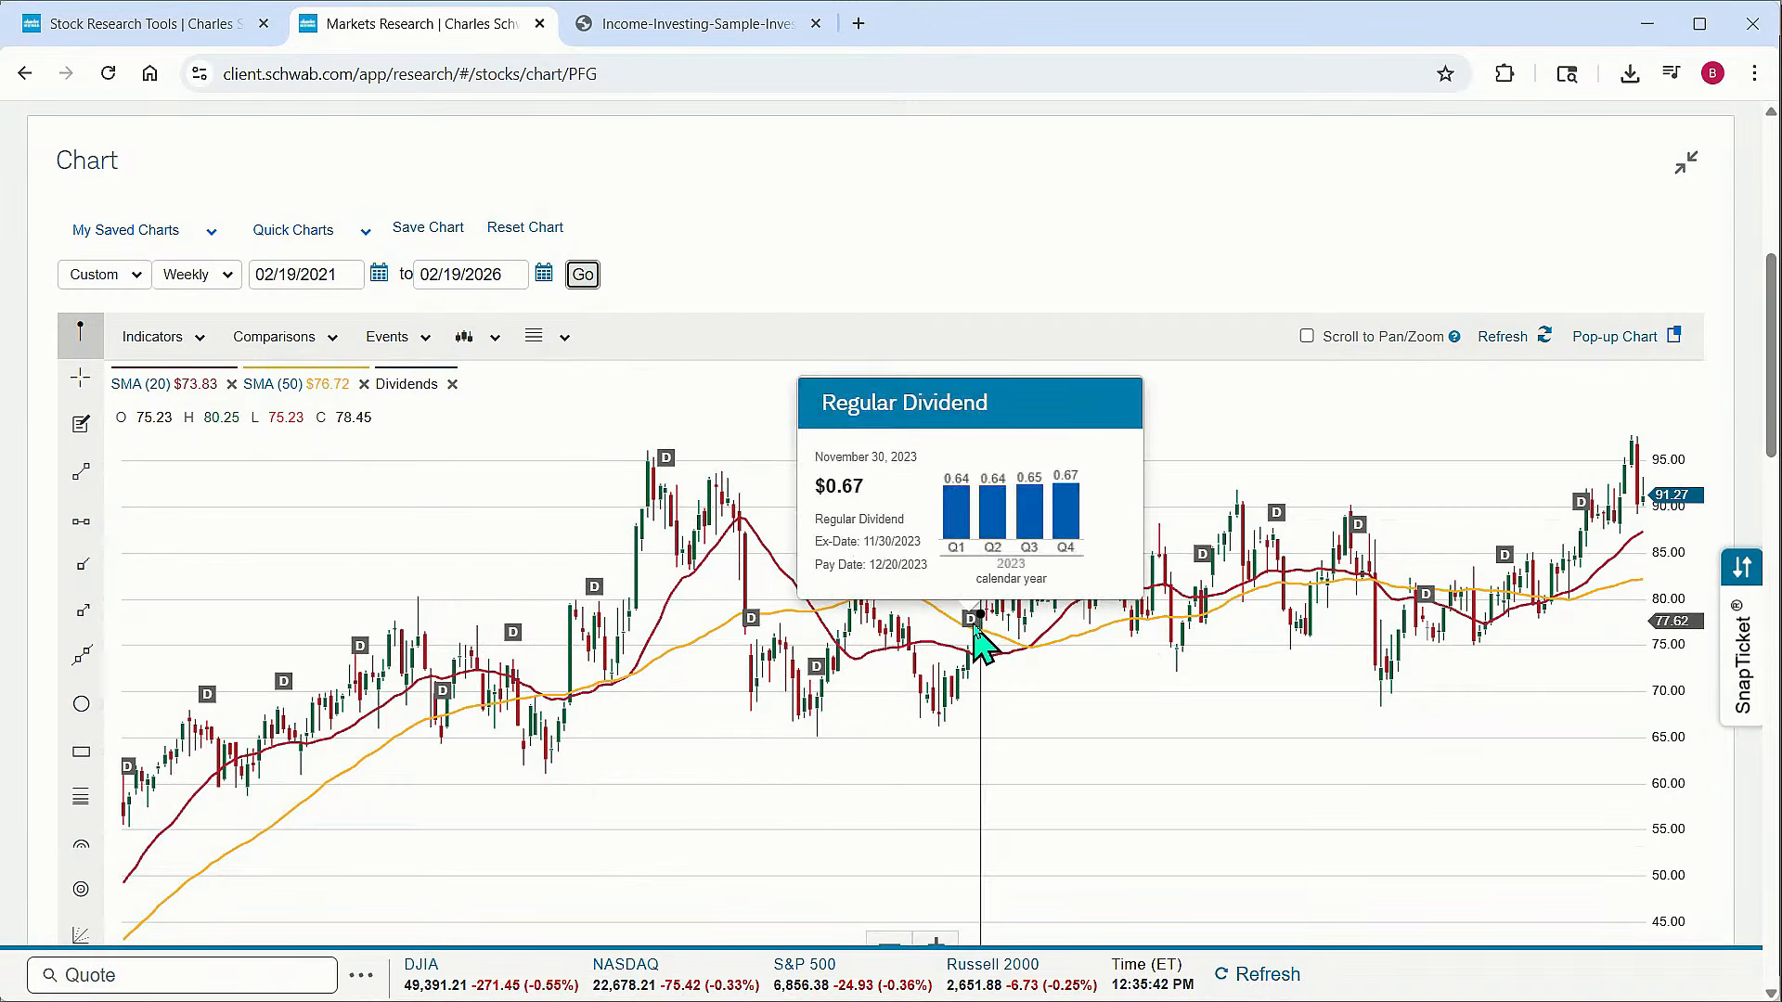
{"action": "mouse_move", "coordinate": [1505, 555]}
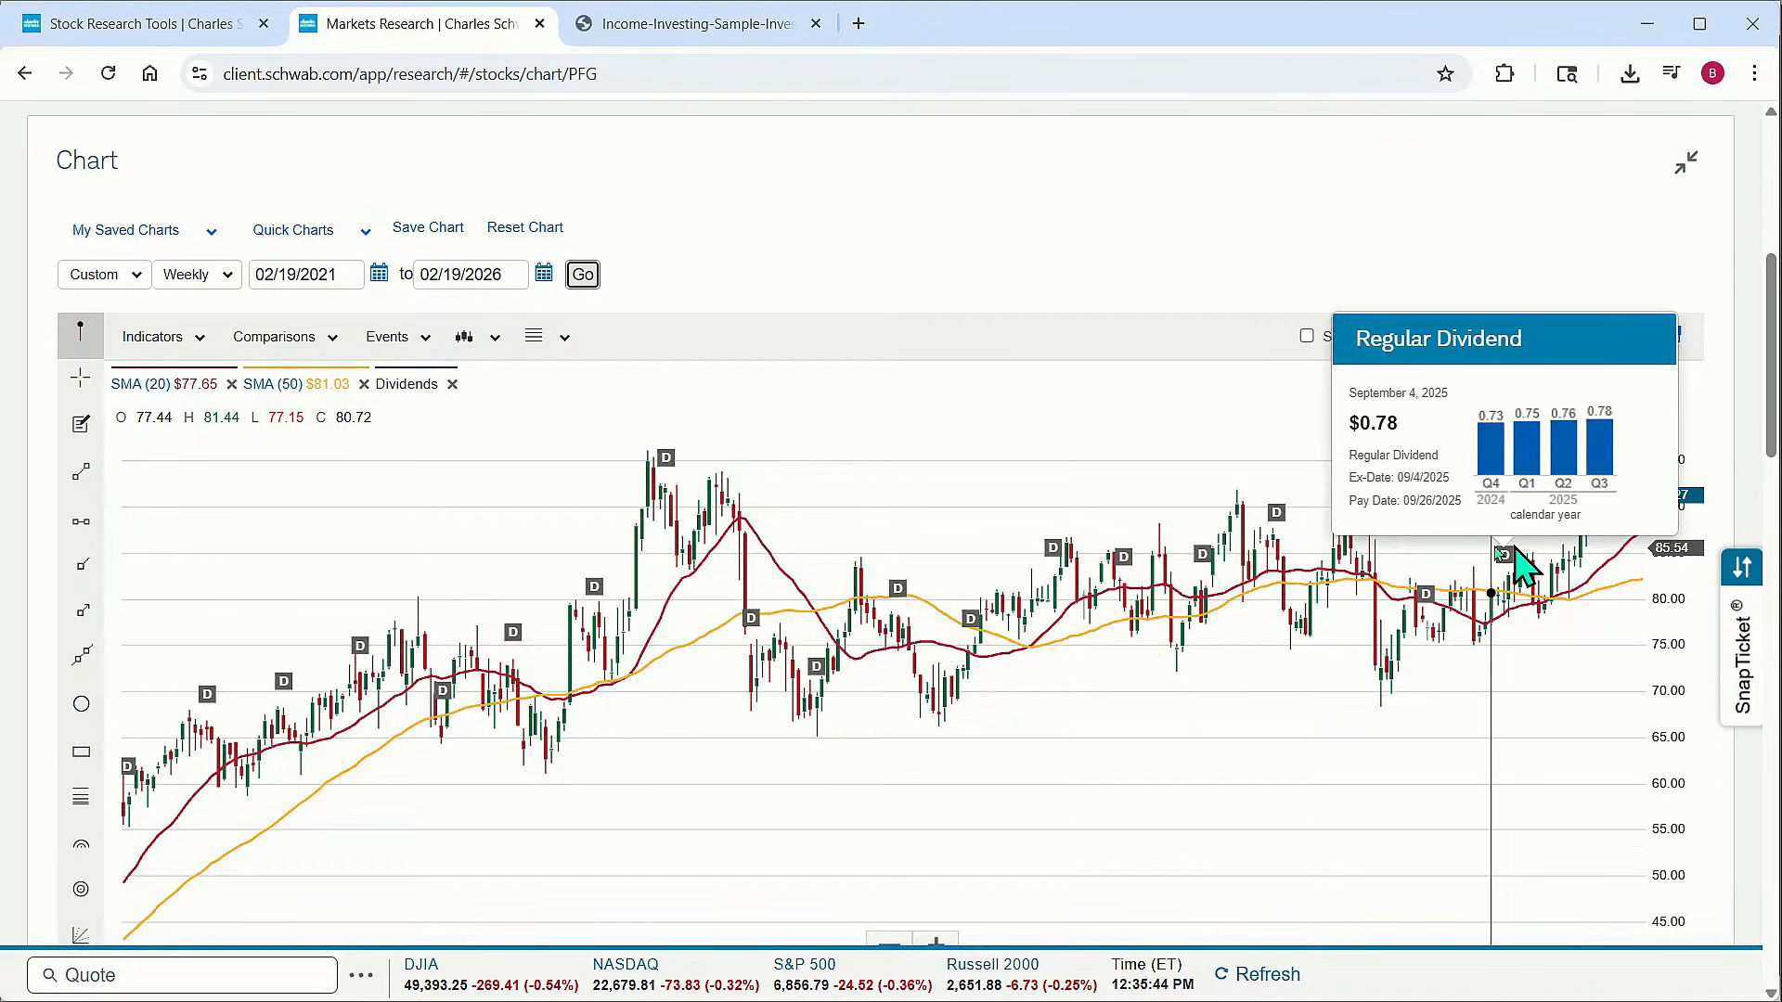
{"action": "scroll", "coordinate": [933, 599], "scroll_direction": "down", "scroll_amount": 3}
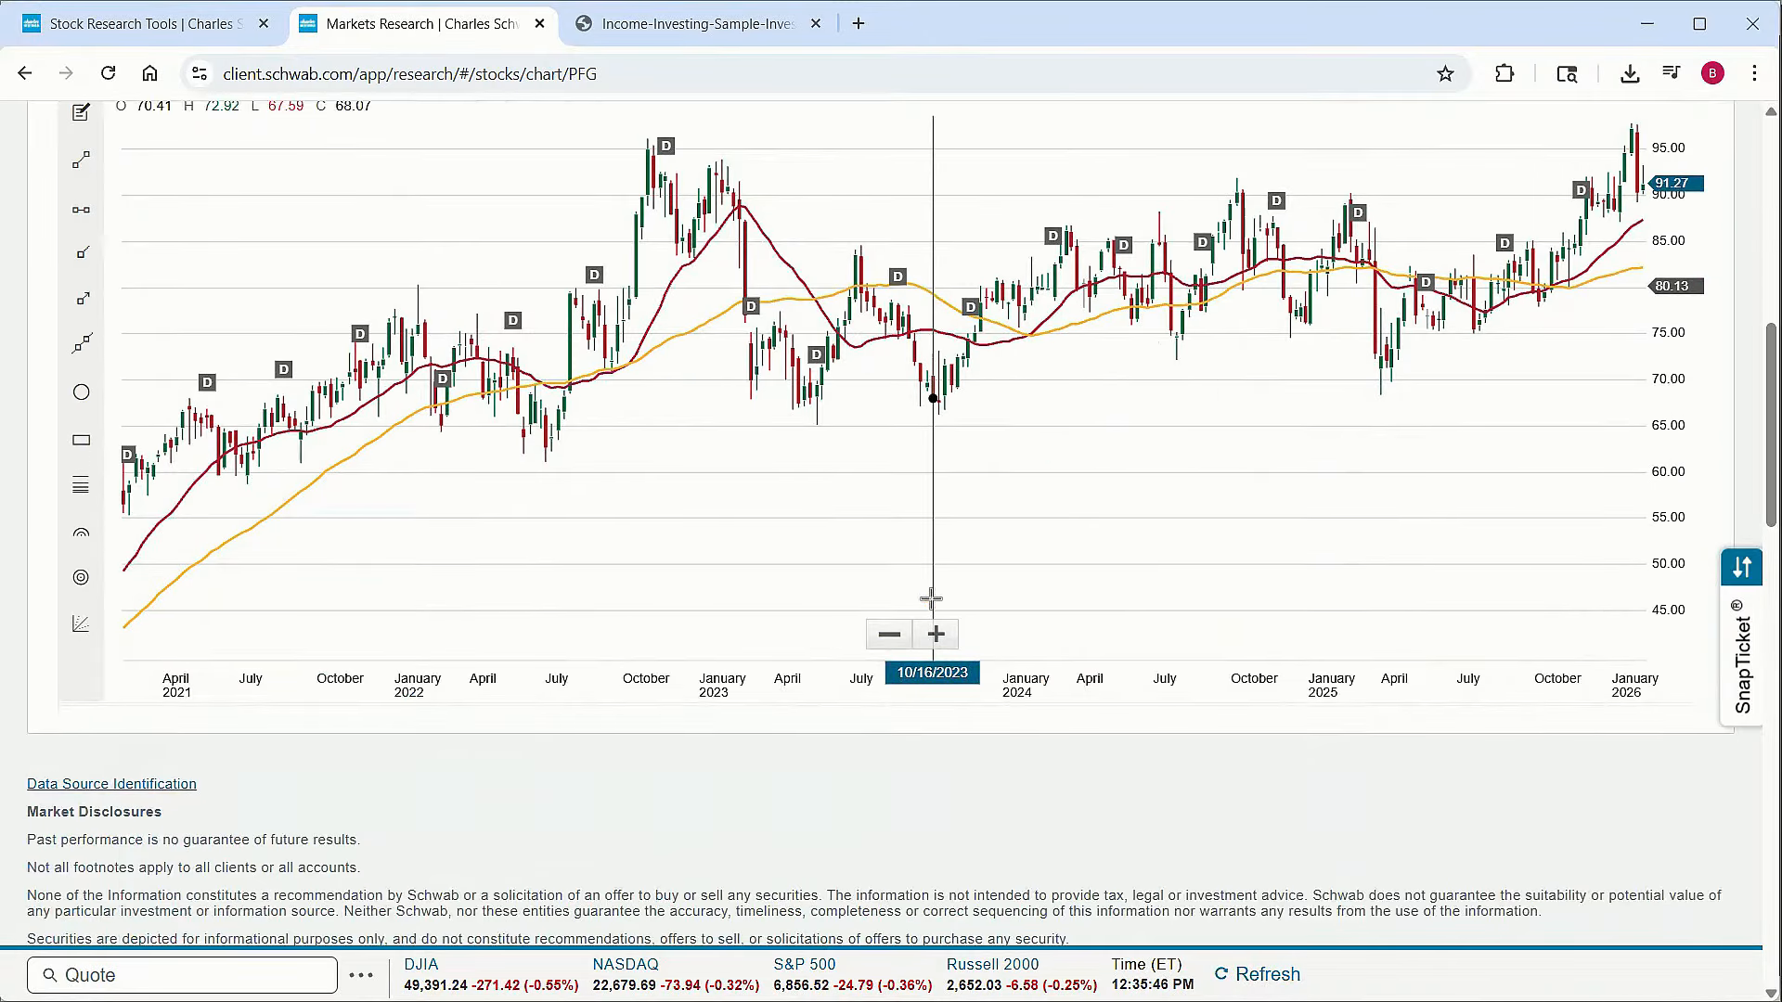
{"action": "scroll", "coordinate": [931, 598], "scroll_direction": "up", "scroll_amount": 4}
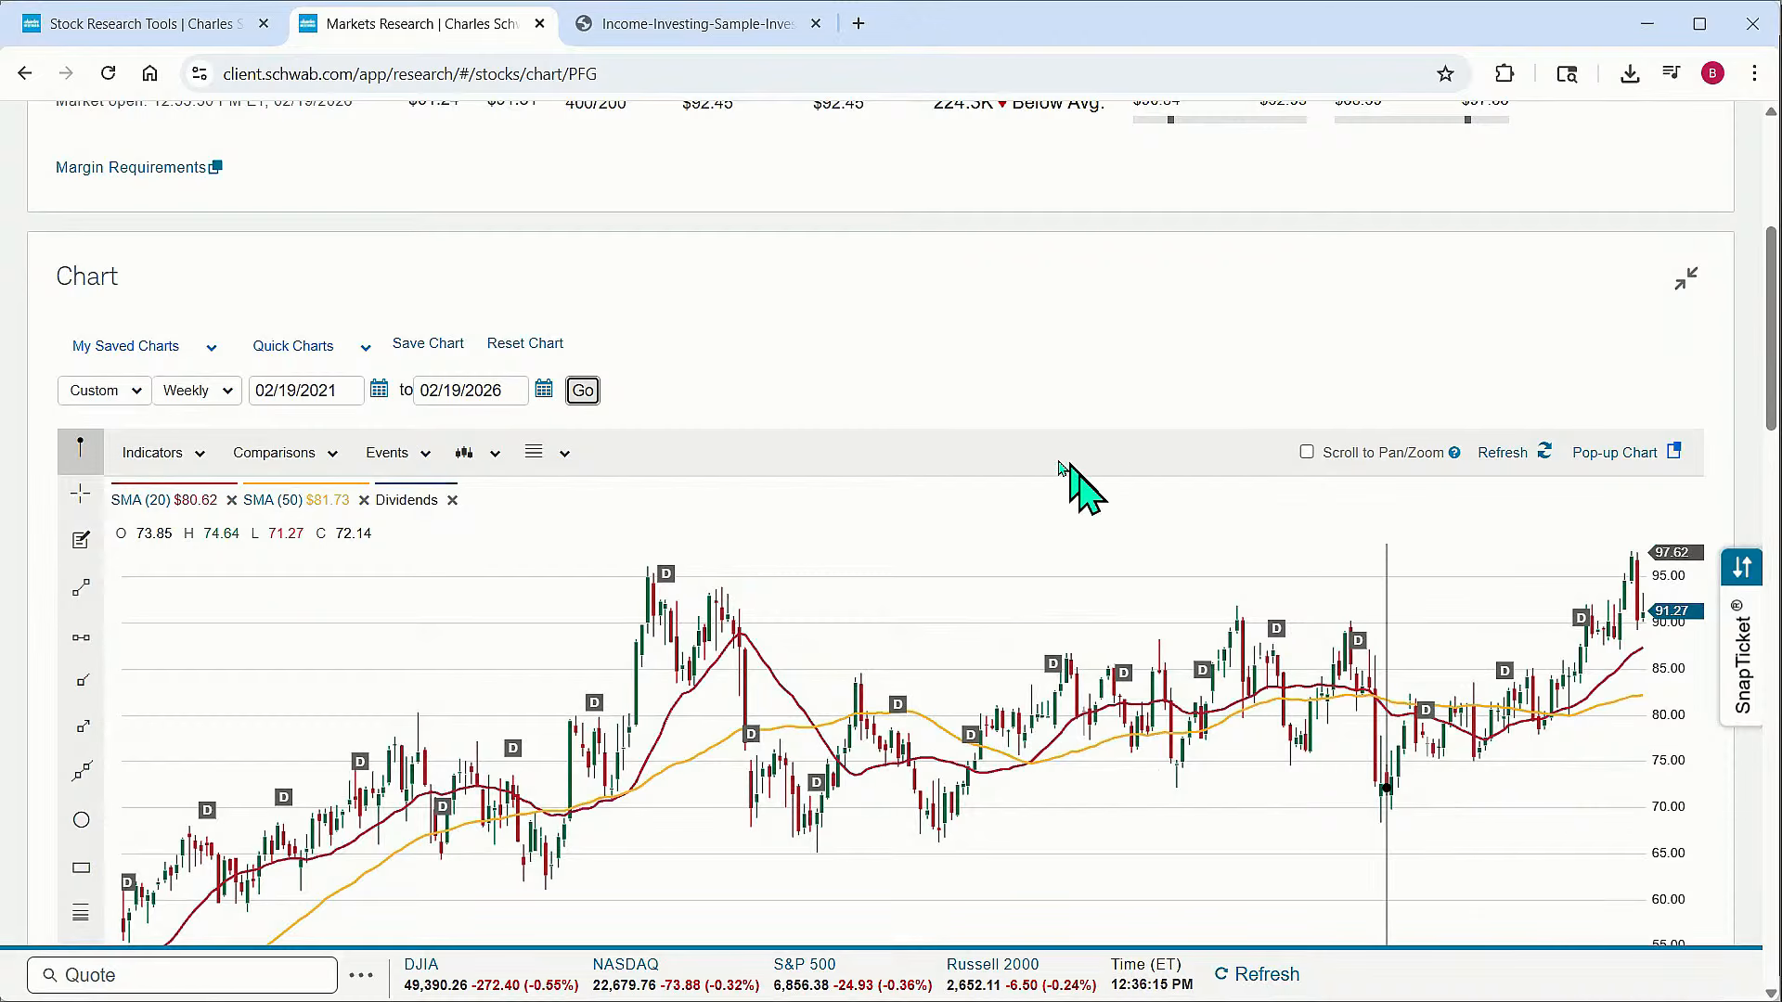
In the Stock Screener, remove the Index criterion from the screen and view the wider list of matching stocks
{"action": "left_click", "coordinate": [193, 42]}
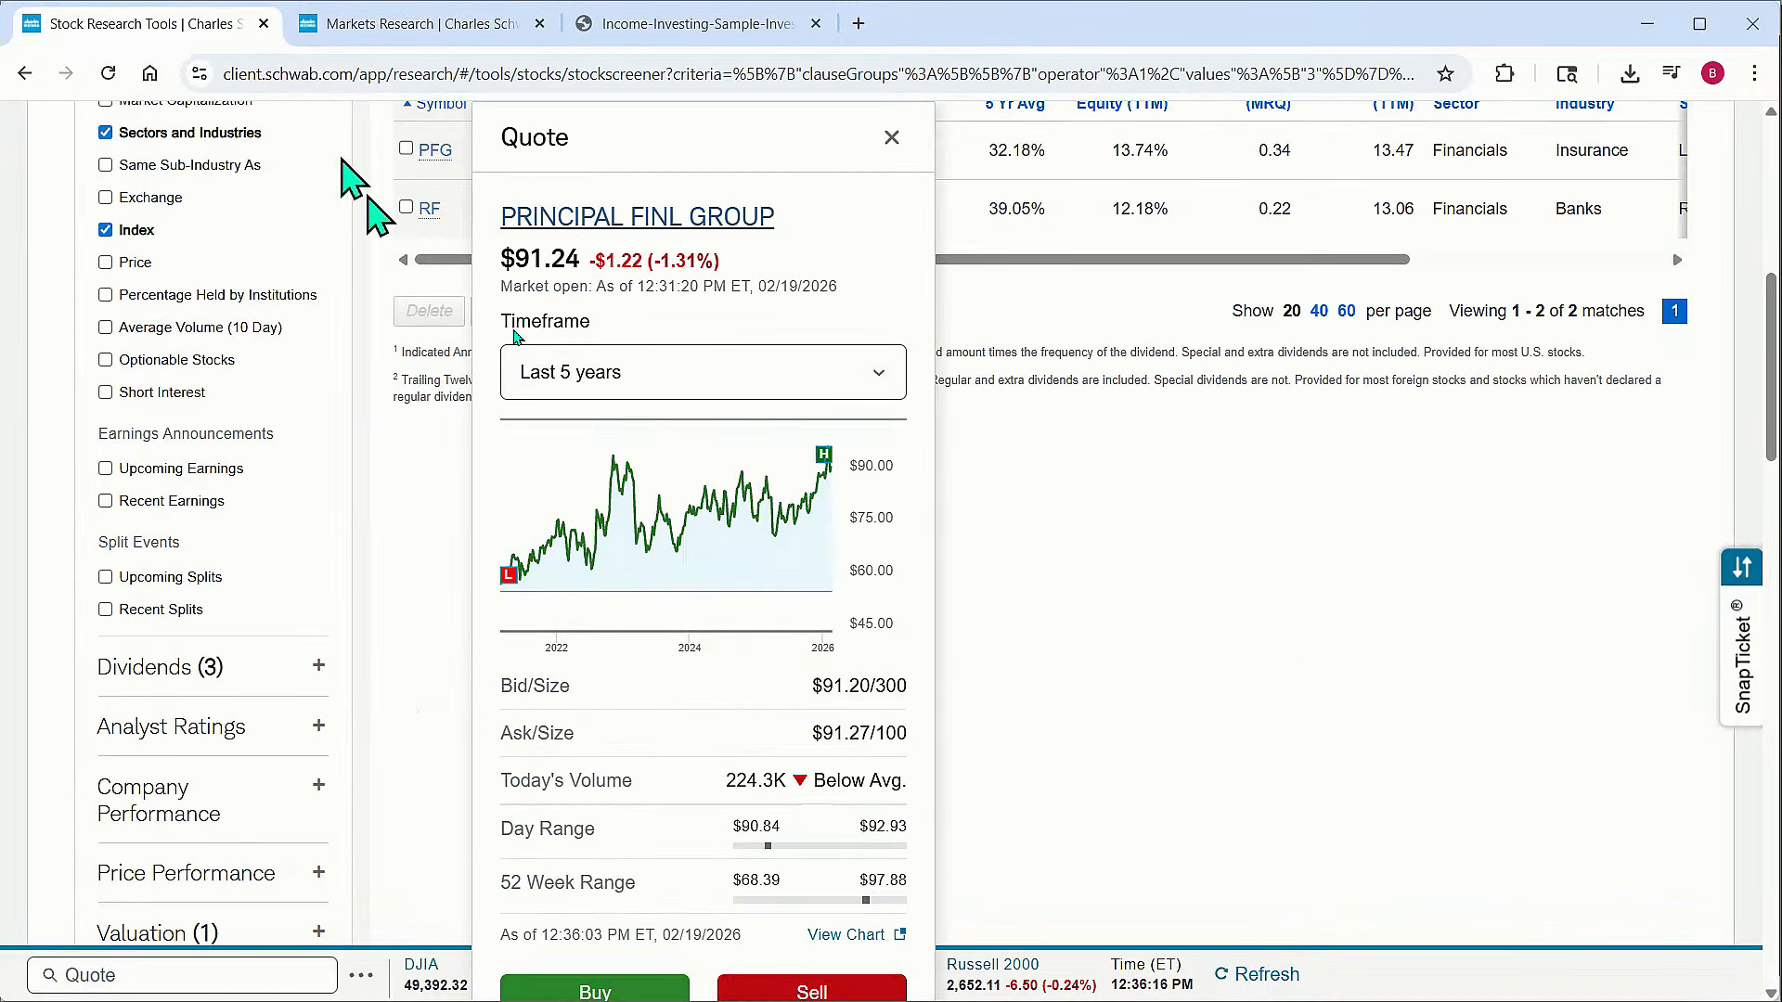
{"action": "scroll", "coordinate": [739, 464], "scroll_direction": "up", "scroll_amount": 3}
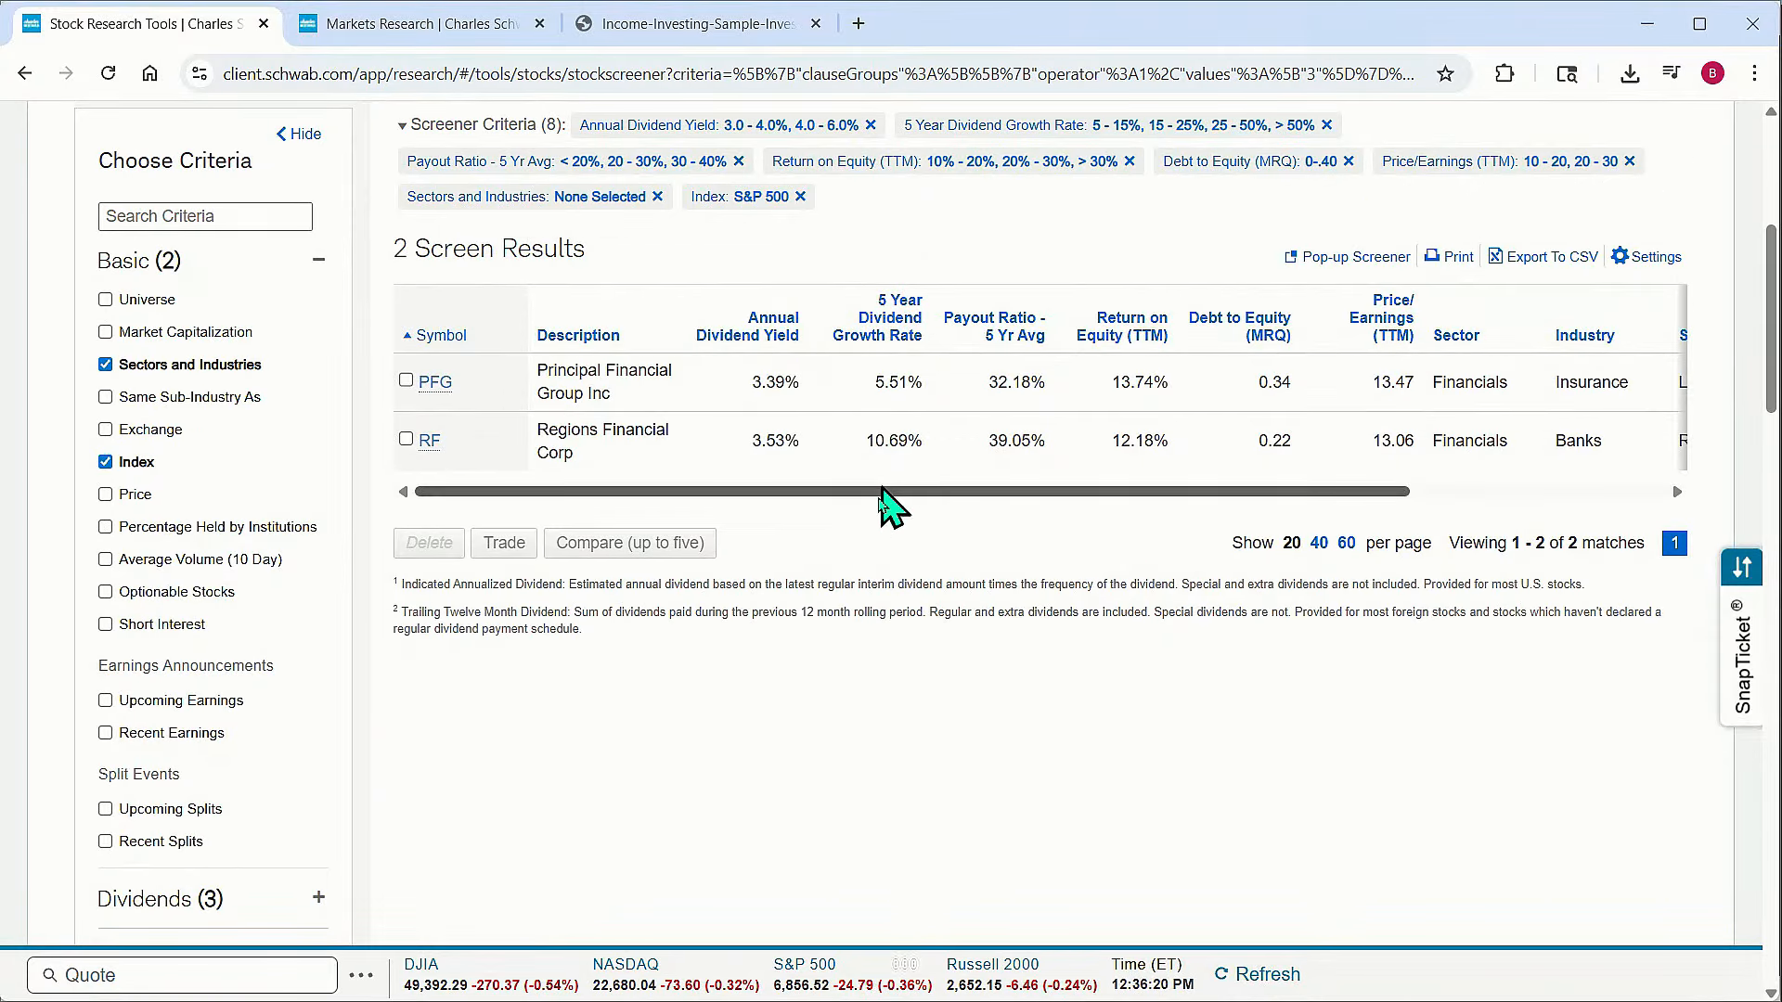
{"action": "scroll", "coordinate": [851, 517], "scroll_direction": "up", "scroll_amount": 5}
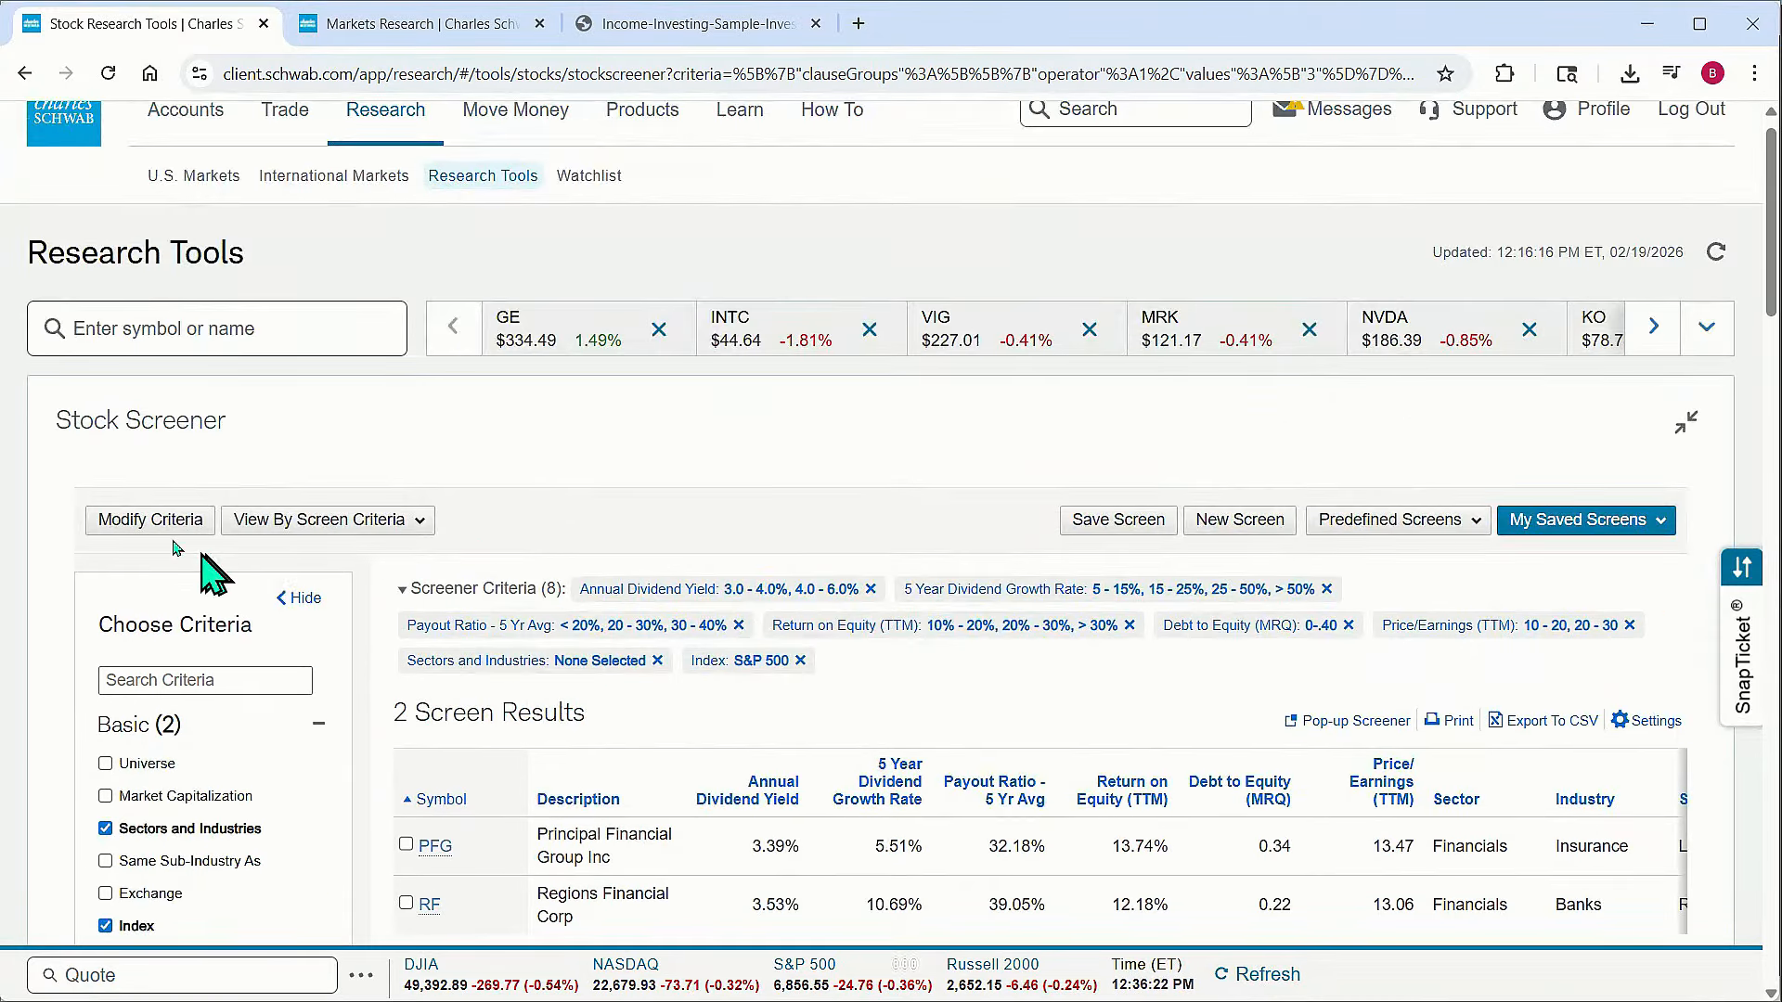
{"action": "left_click", "coordinate": [149, 521]}
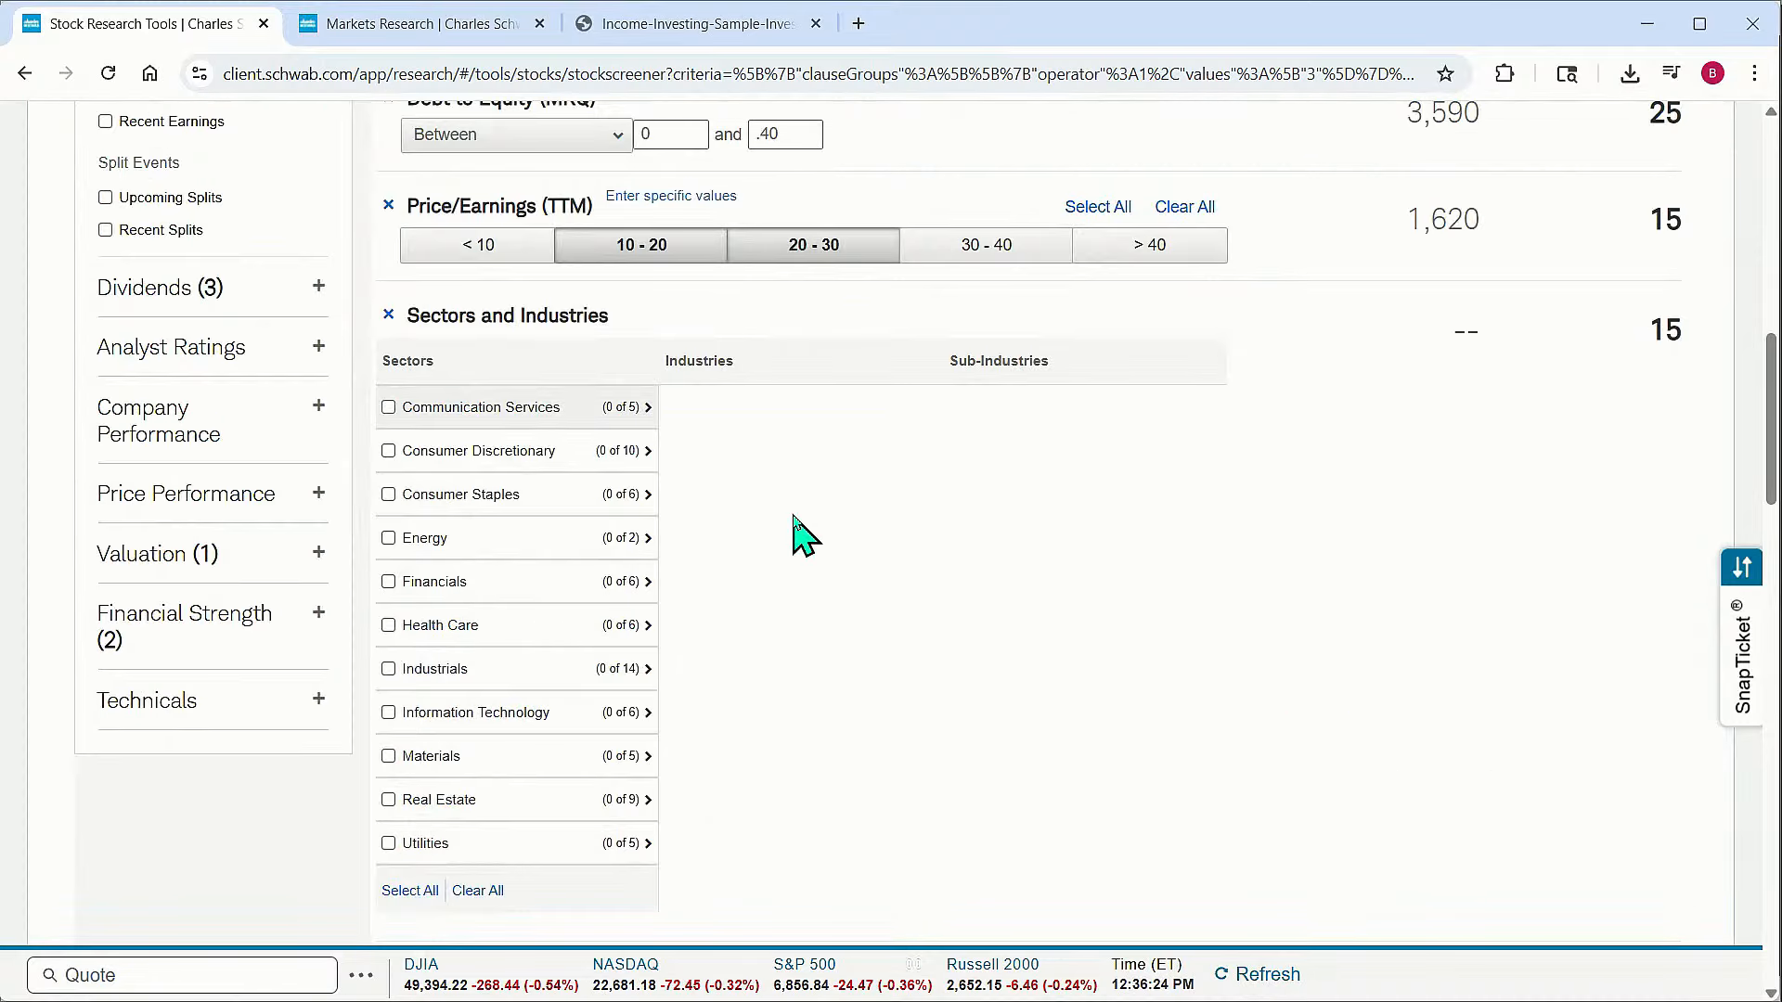
{"action": "scroll", "coordinate": [747, 582], "scroll_direction": "down", "scroll_amount": 9}
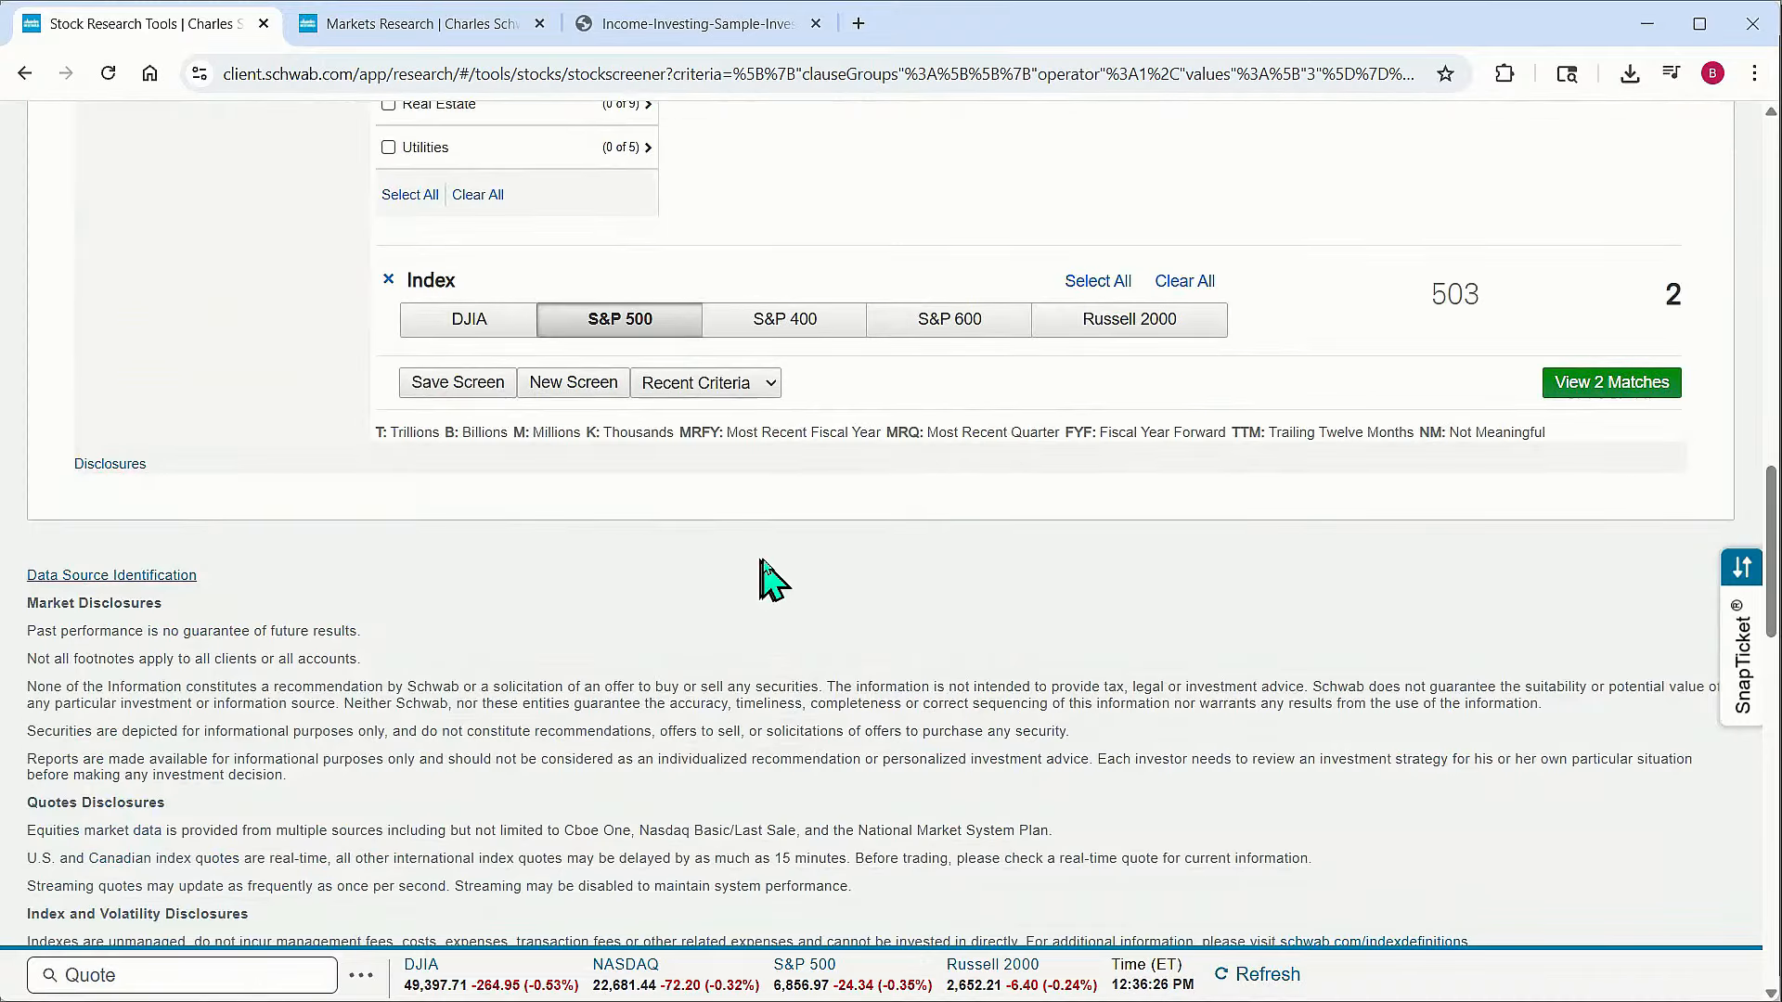
{"action": "scroll", "coordinate": [775, 580], "scroll_direction": "up", "scroll_amount": 1}
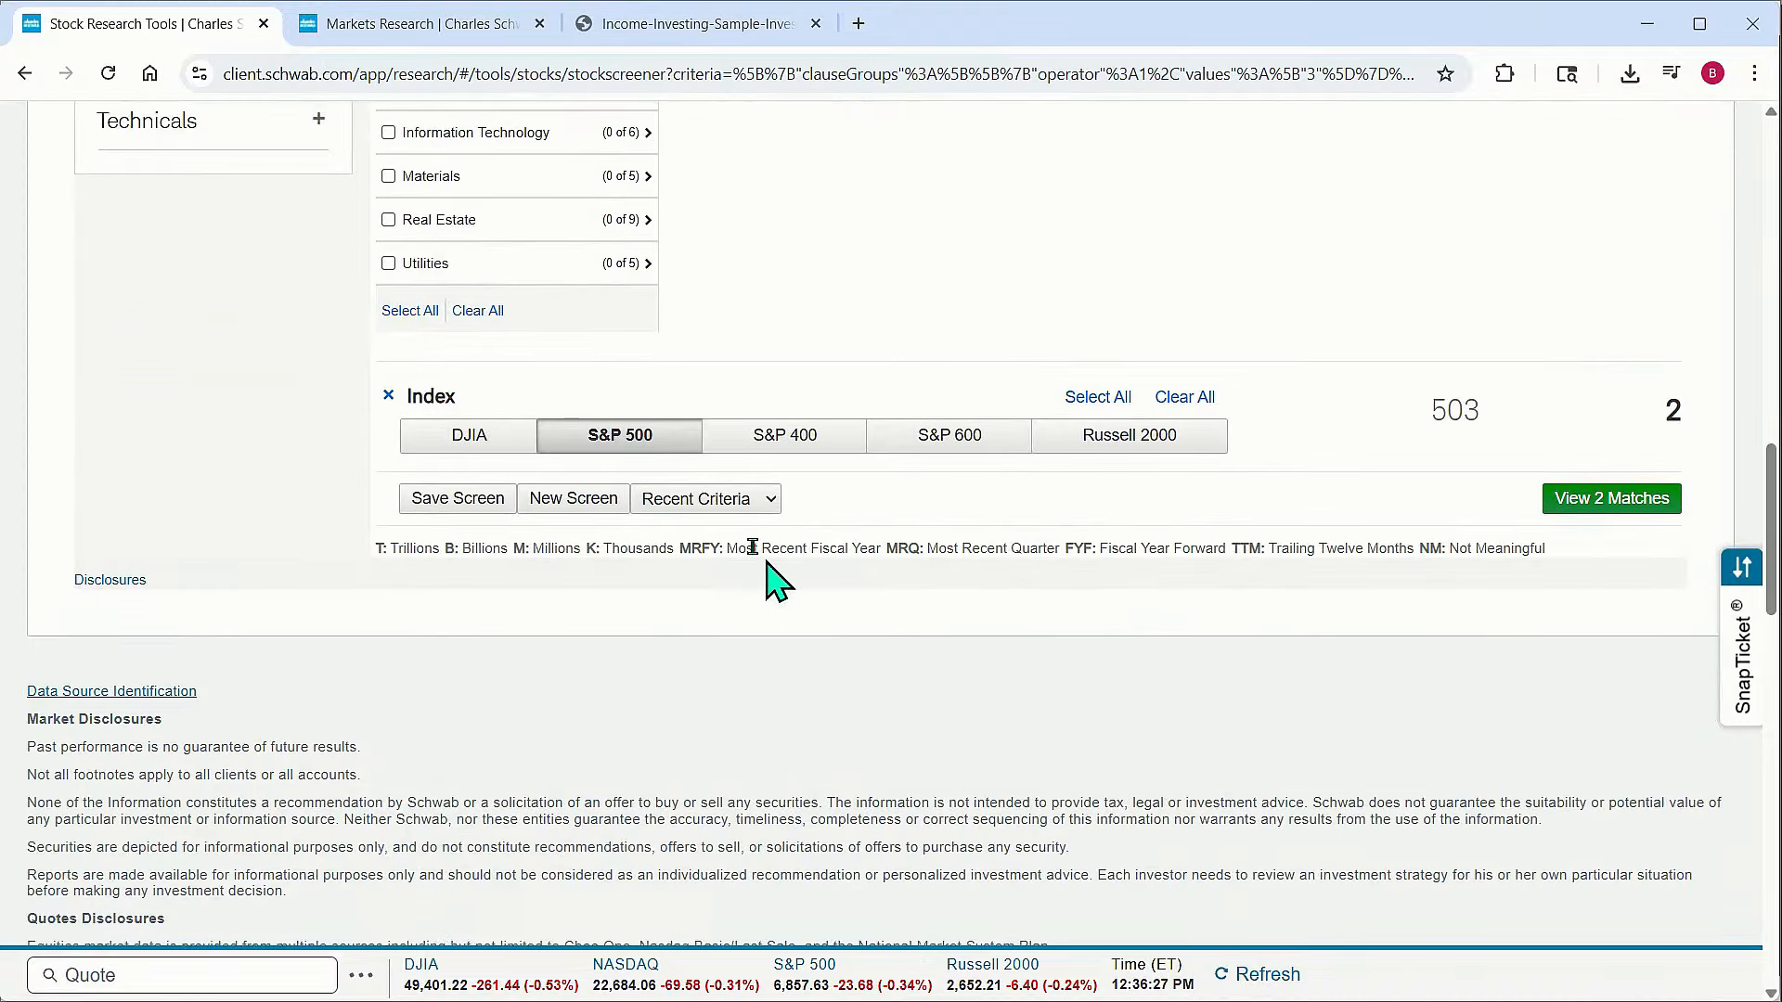
{"action": "left_click", "coordinate": [387, 399]}
{"action": "left_click", "coordinate": [1584, 399]}
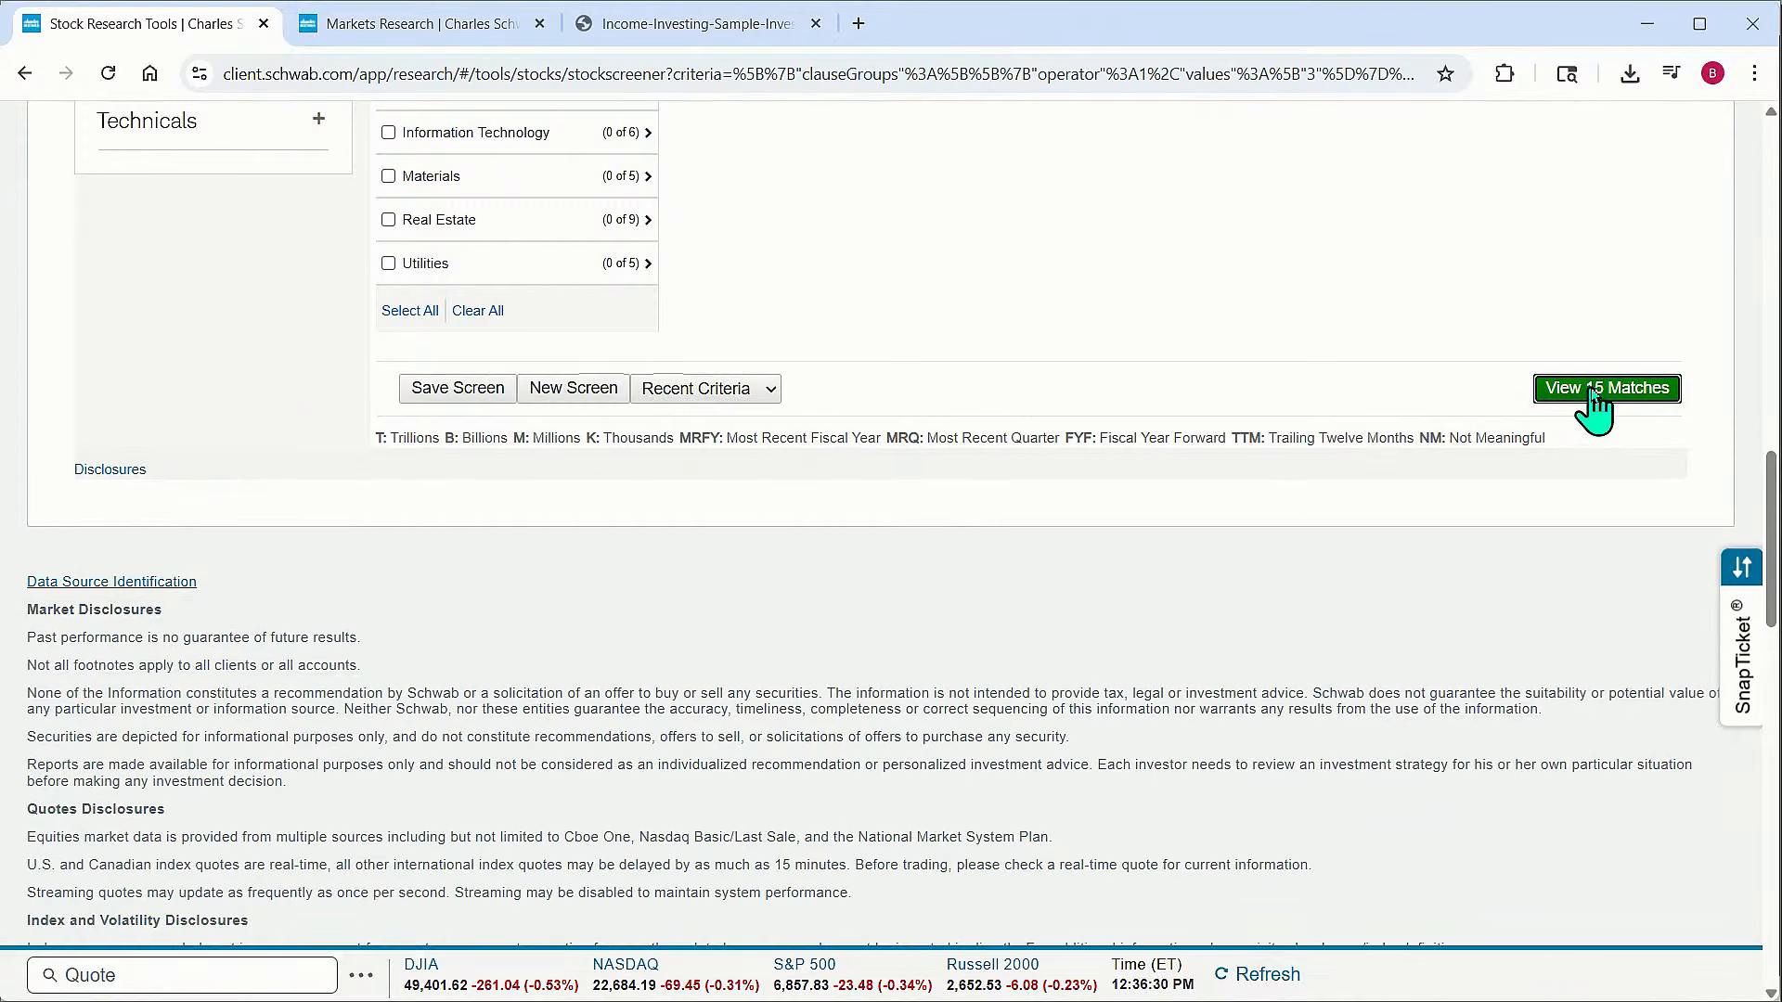
{"action": "scroll", "coordinate": [1102, 645], "scroll_direction": "down", "scroll_amount": 3}
{"action": "scroll", "coordinate": [1102, 645], "scroll_direction": "down", "scroll_amount": 2}
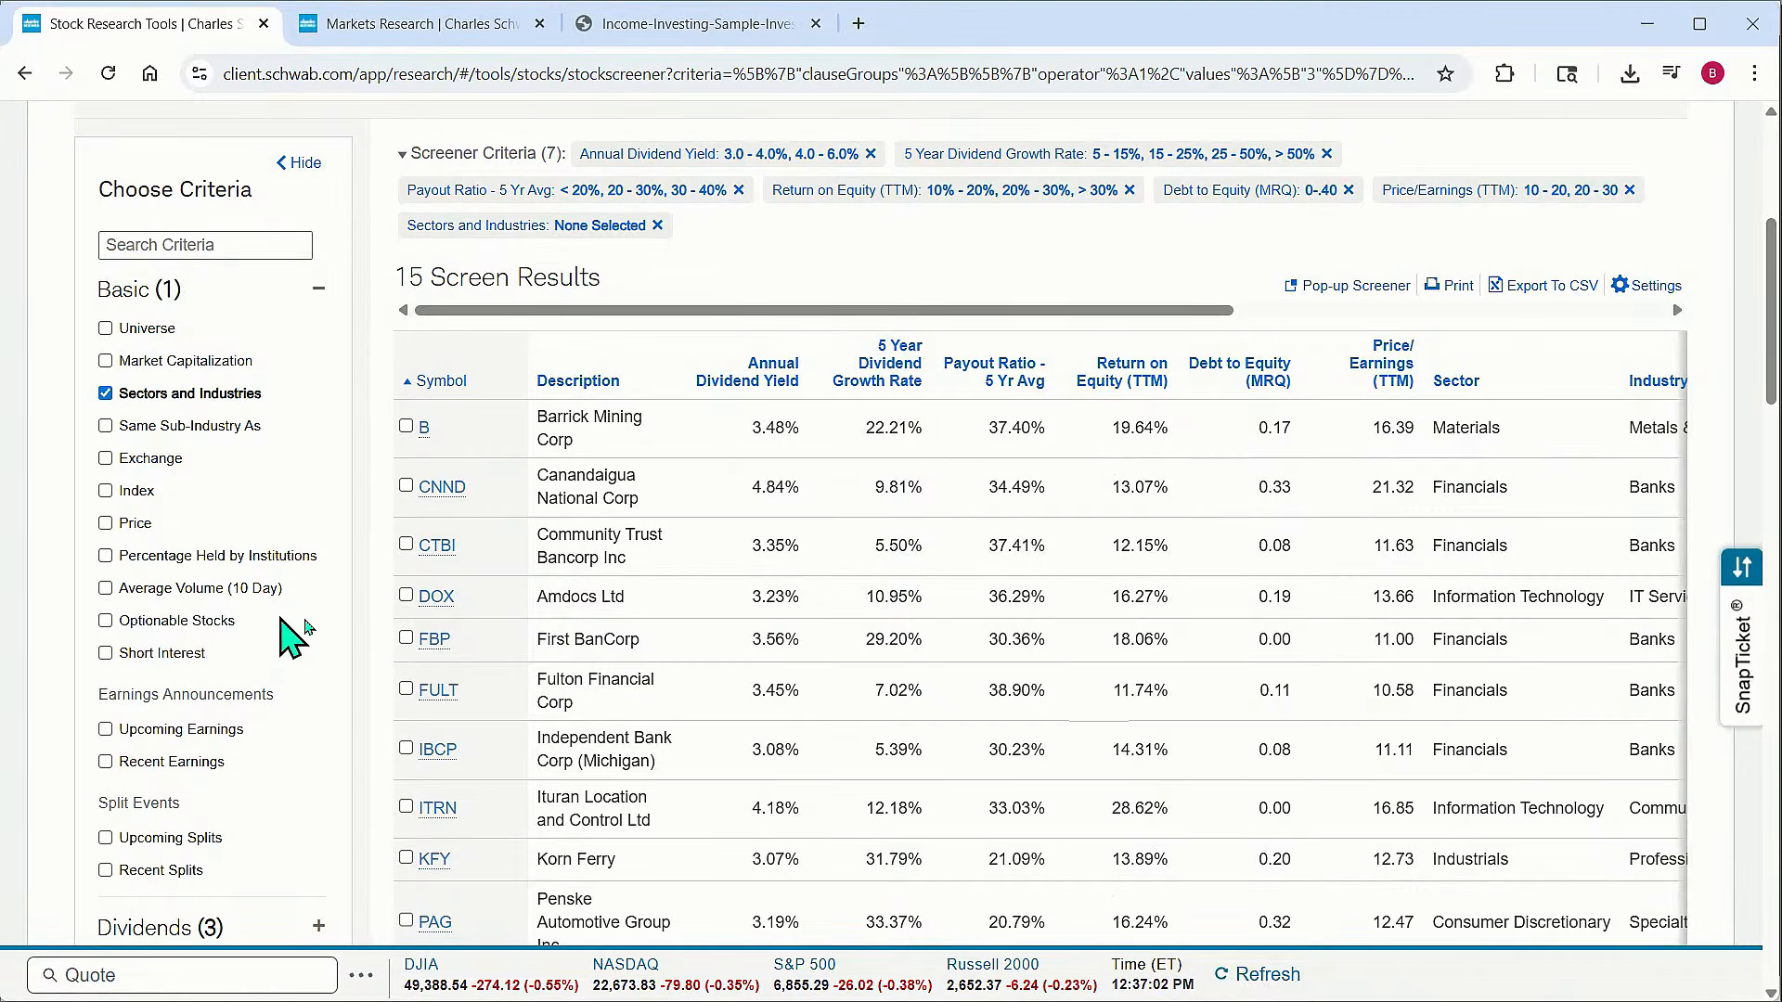
{"action": "scroll", "coordinate": [867, 668], "scroll_direction": "down", "scroll_amount": 1}
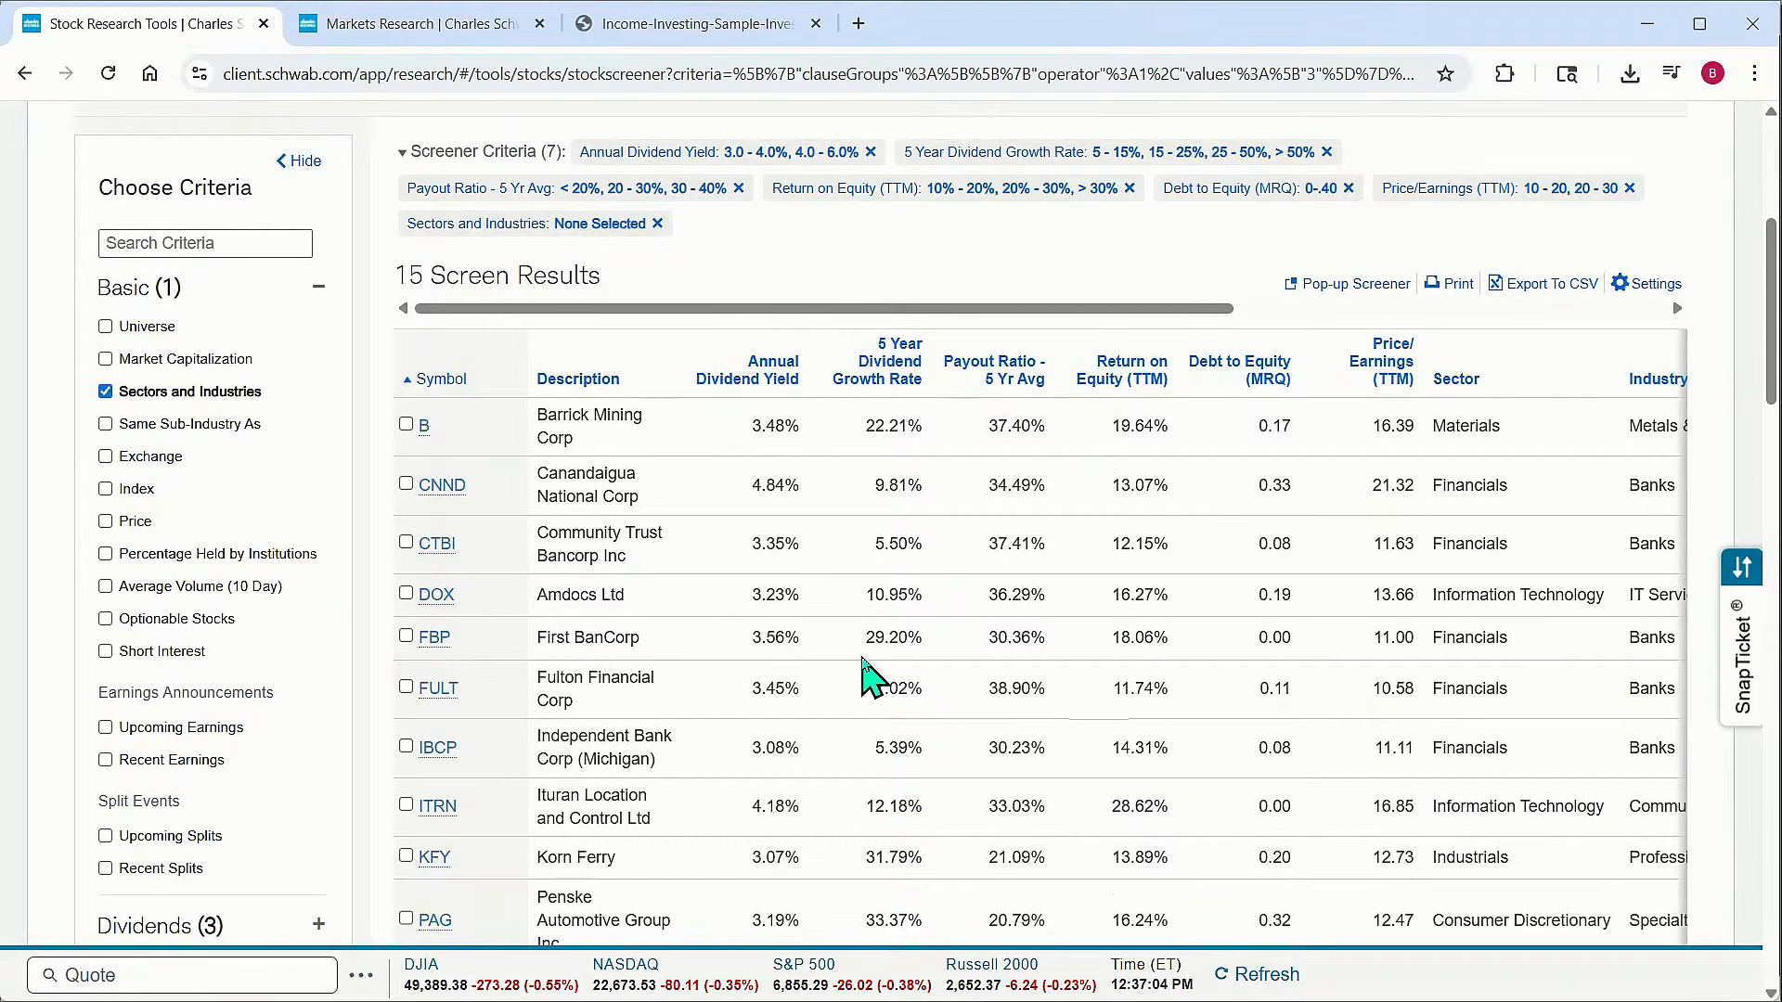
{"action": "scroll", "coordinate": [867, 677], "scroll_direction": "up", "scroll_amount": 1}
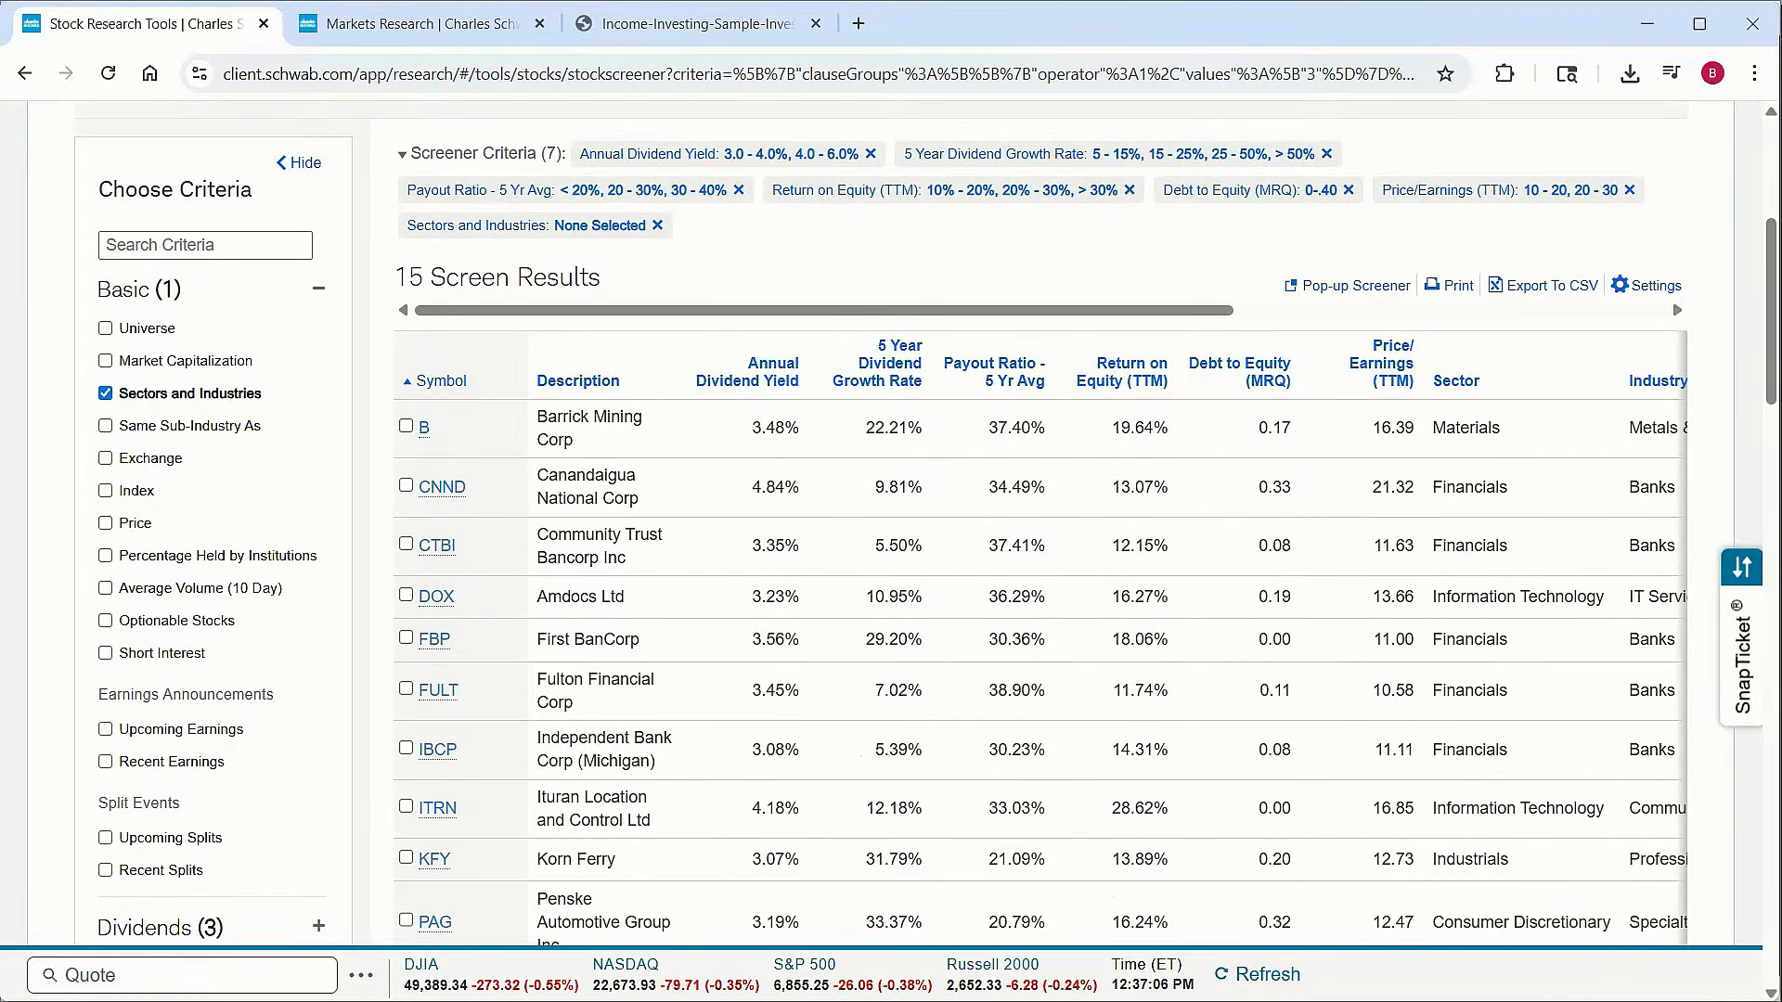
Switch to thinkorswim's Stock Hacker, add a fundamental filter and browse its list of fundamental criteria, then minimize the window
{"action": "key", "text": "alt+Tab"}
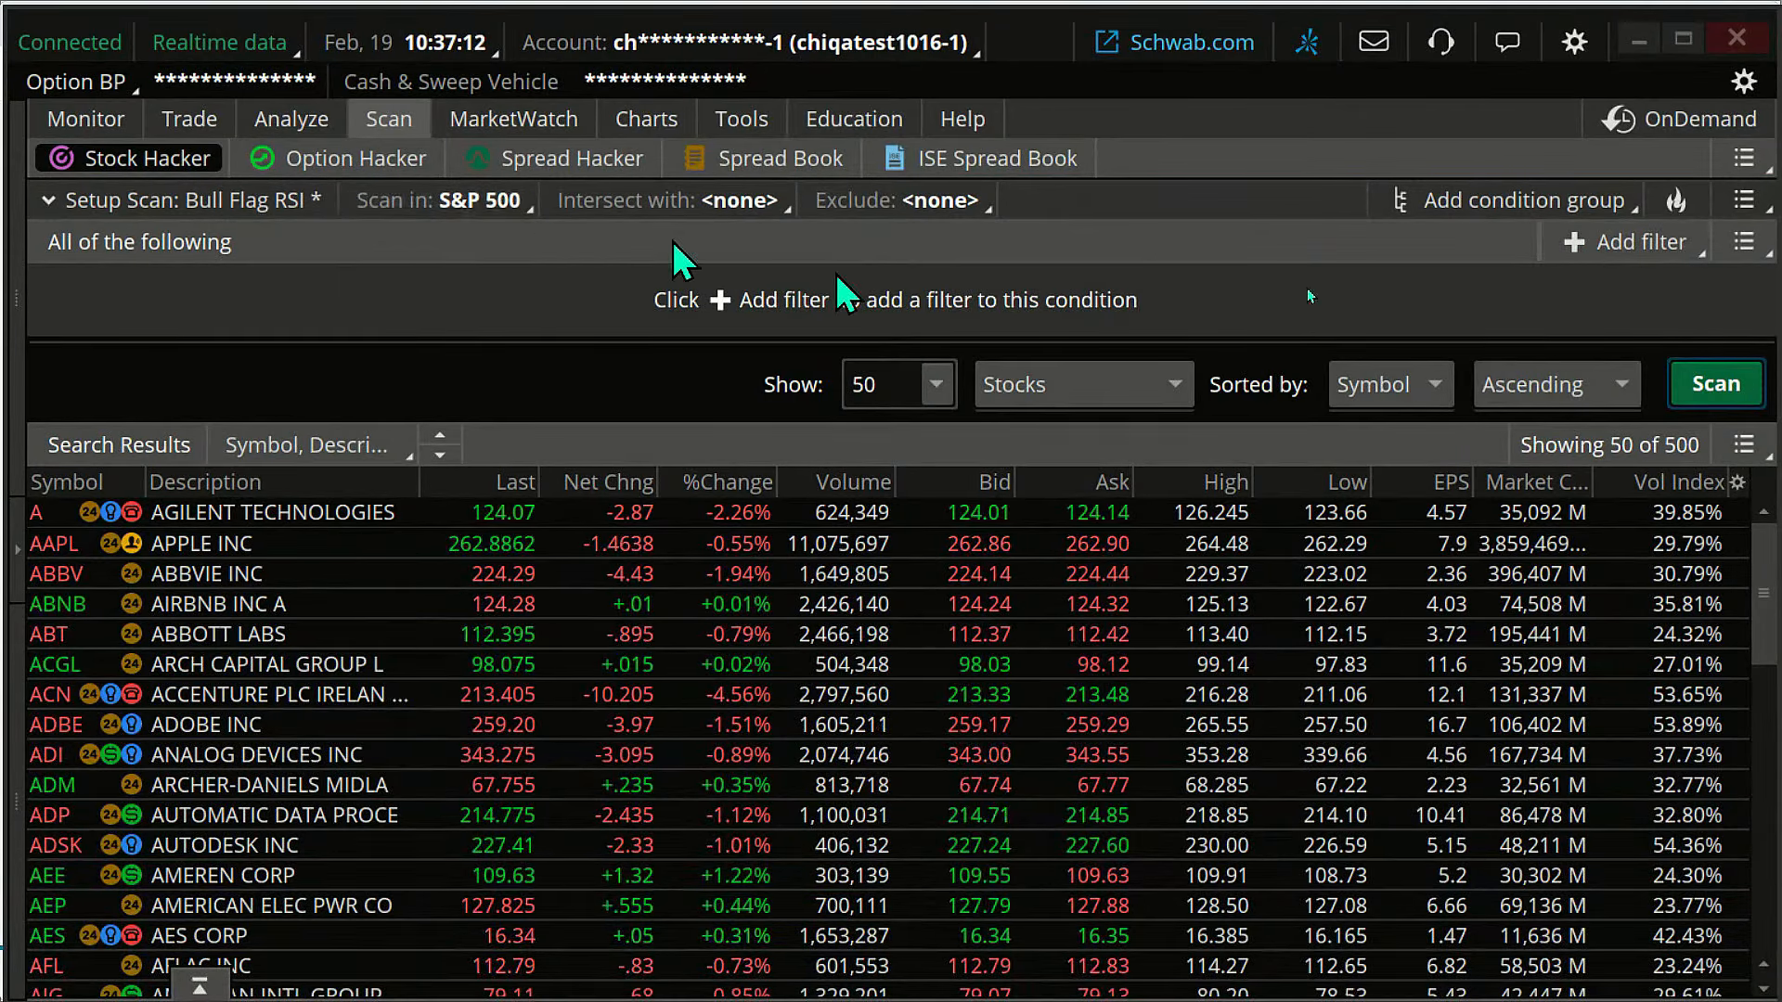
{"action": "left_click", "coordinate": [1633, 243]}
{"action": "left_click", "coordinate": [1611, 384]}
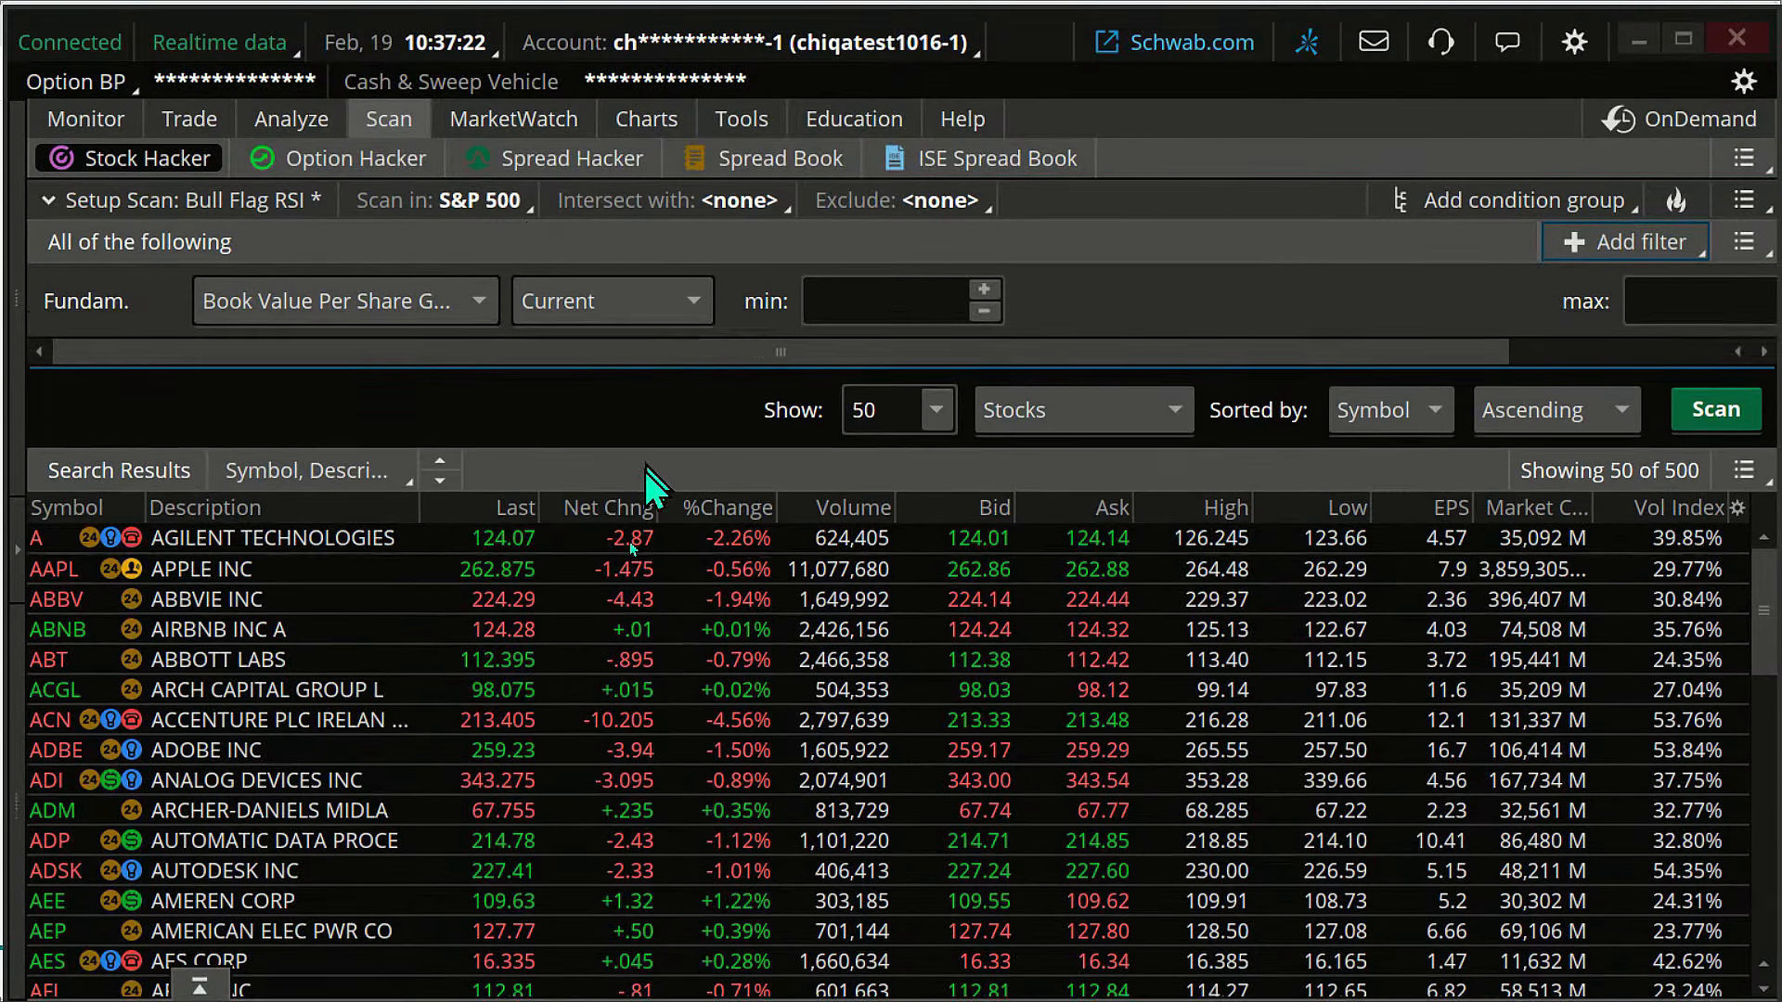
{"action": "left_click", "coordinate": [480, 304]}
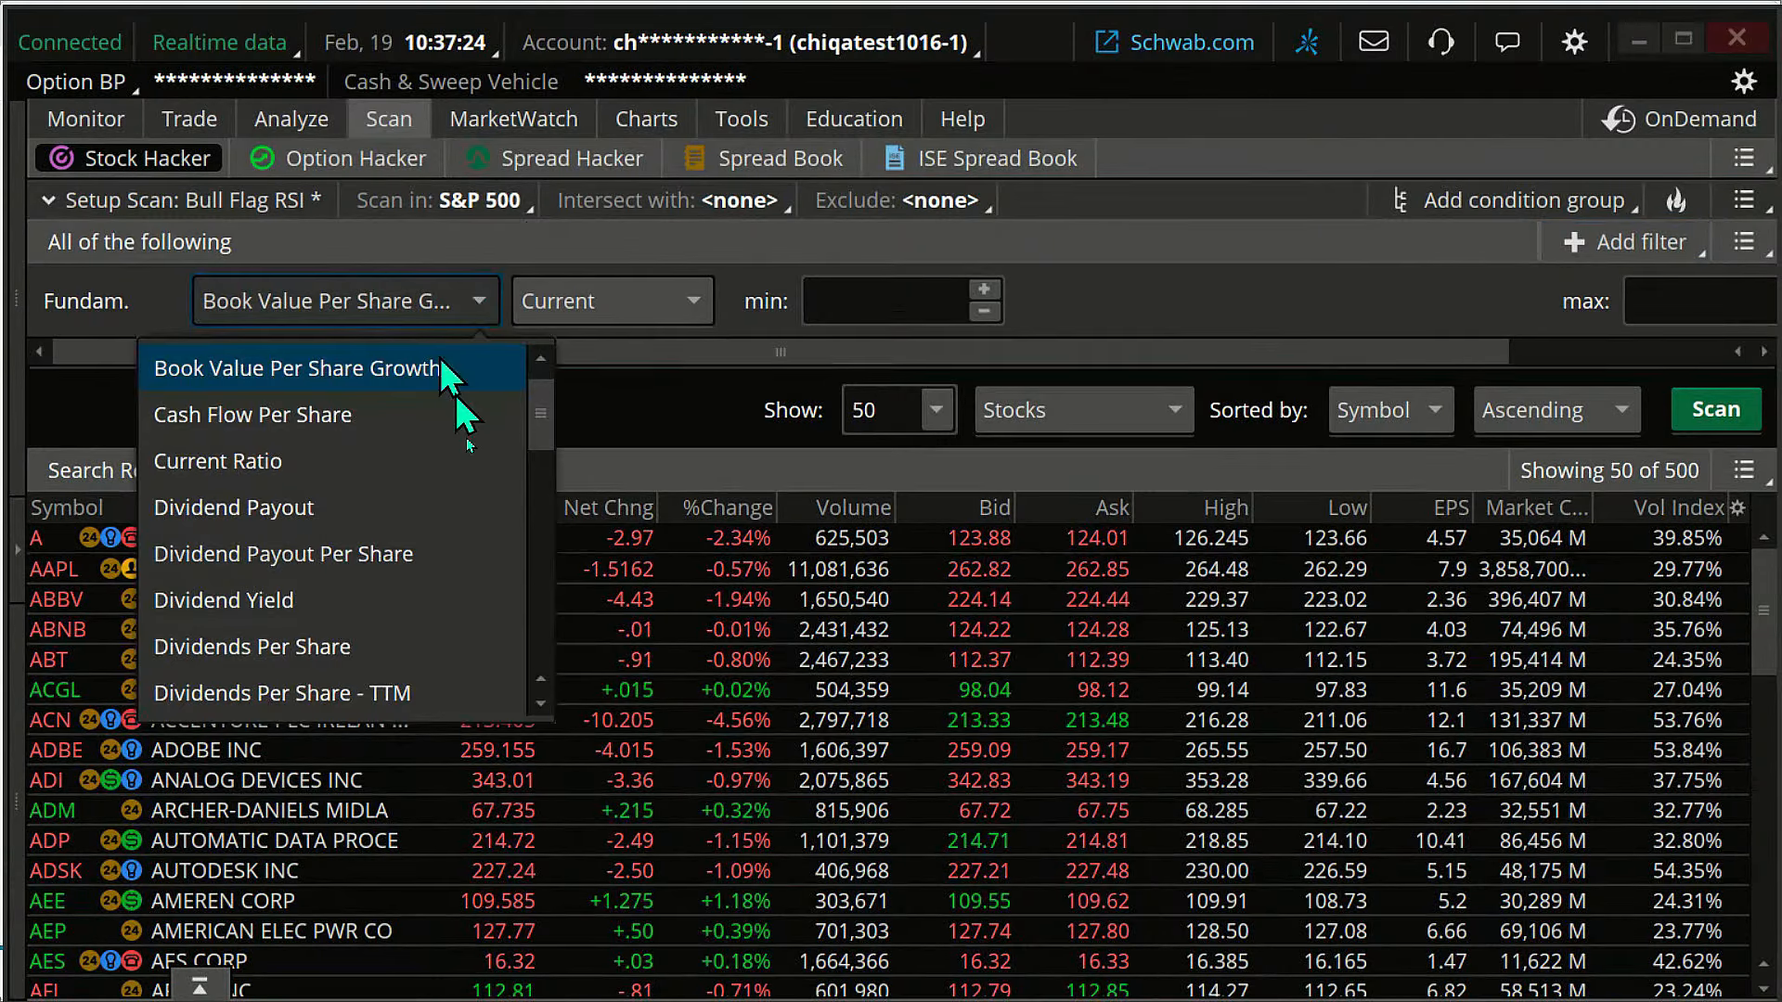
{"action": "scroll", "coordinate": [387, 477], "scroll_direction": "down", "scroll_amount": 2}
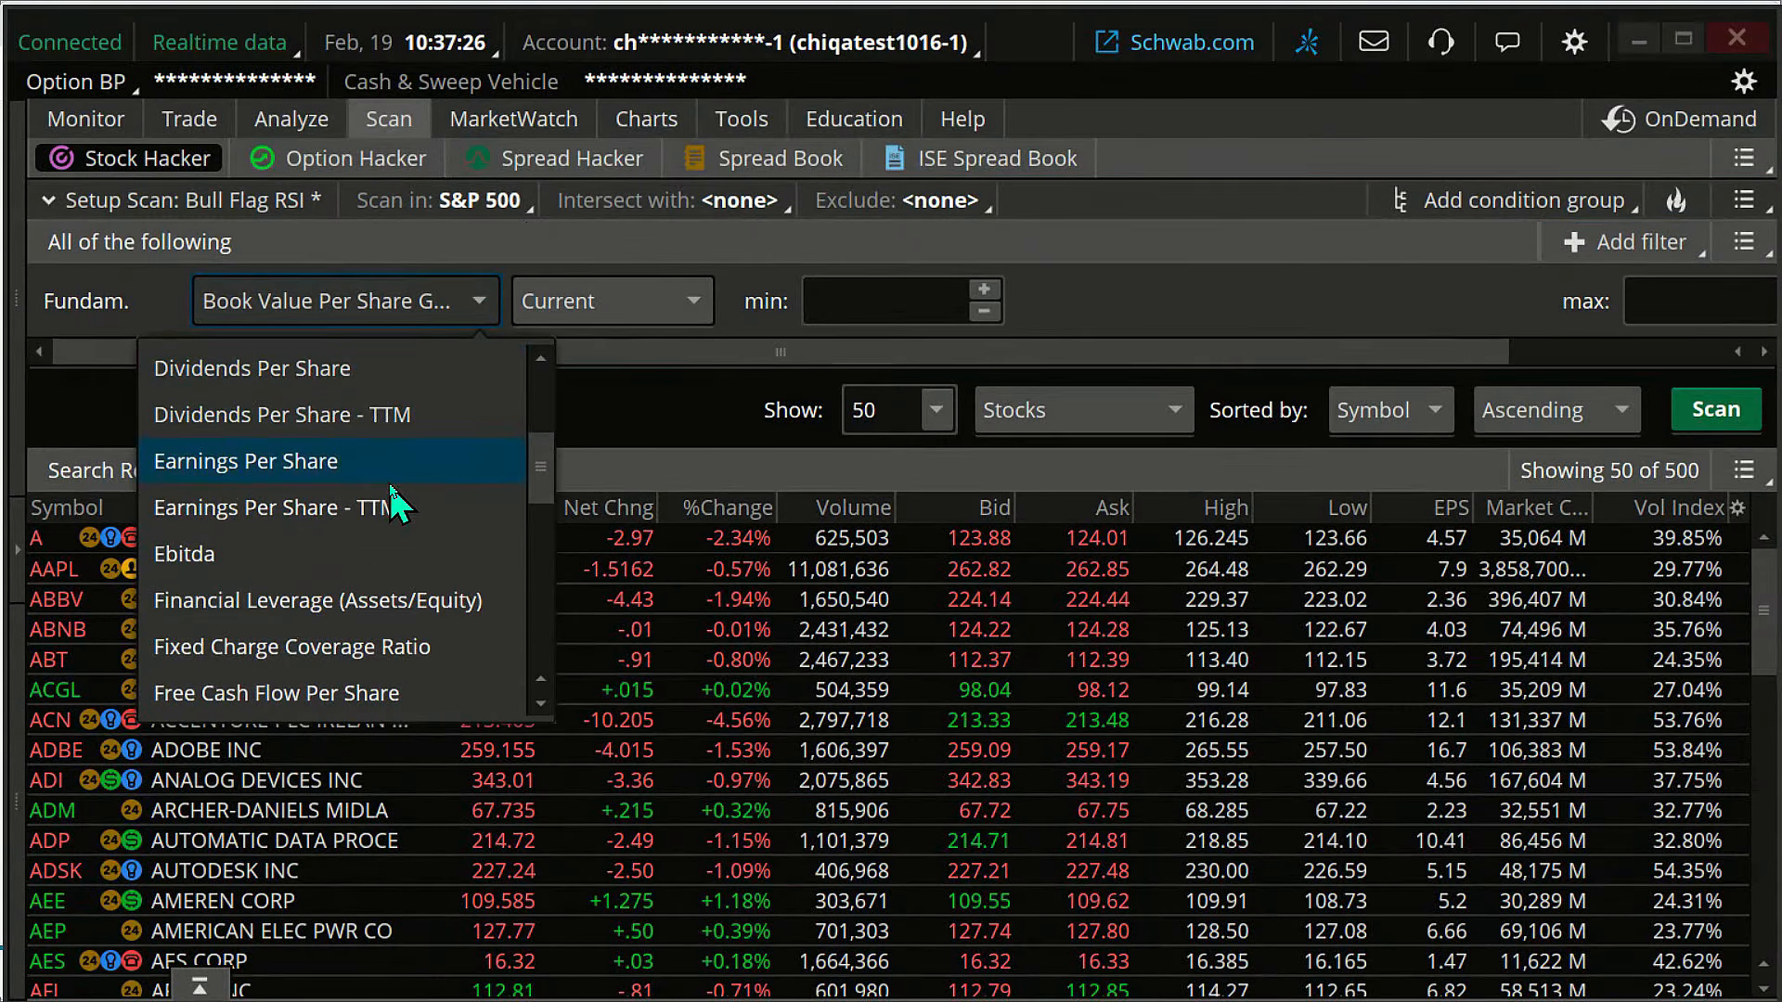
{"action": "scroll", "coordinate": [394, 501], "scroll_direction": "down", "scroll_amount": 3}
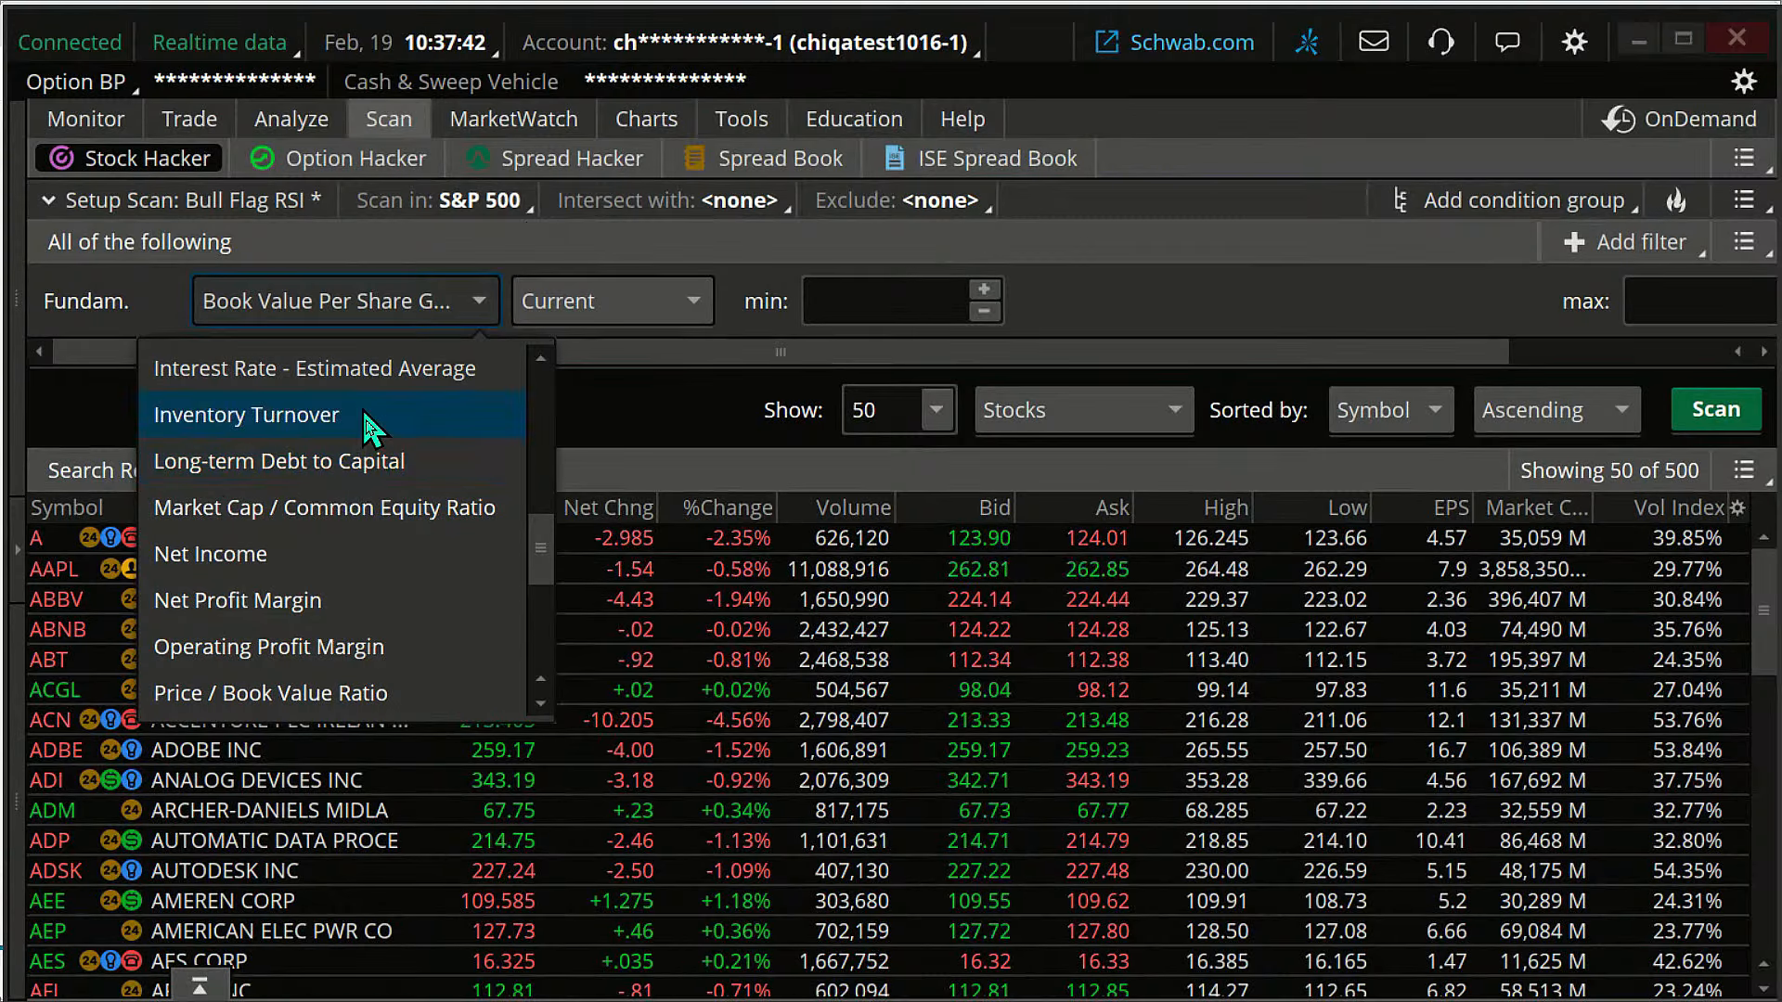
{"action": "left_click", "coordinate": [648, 411]}
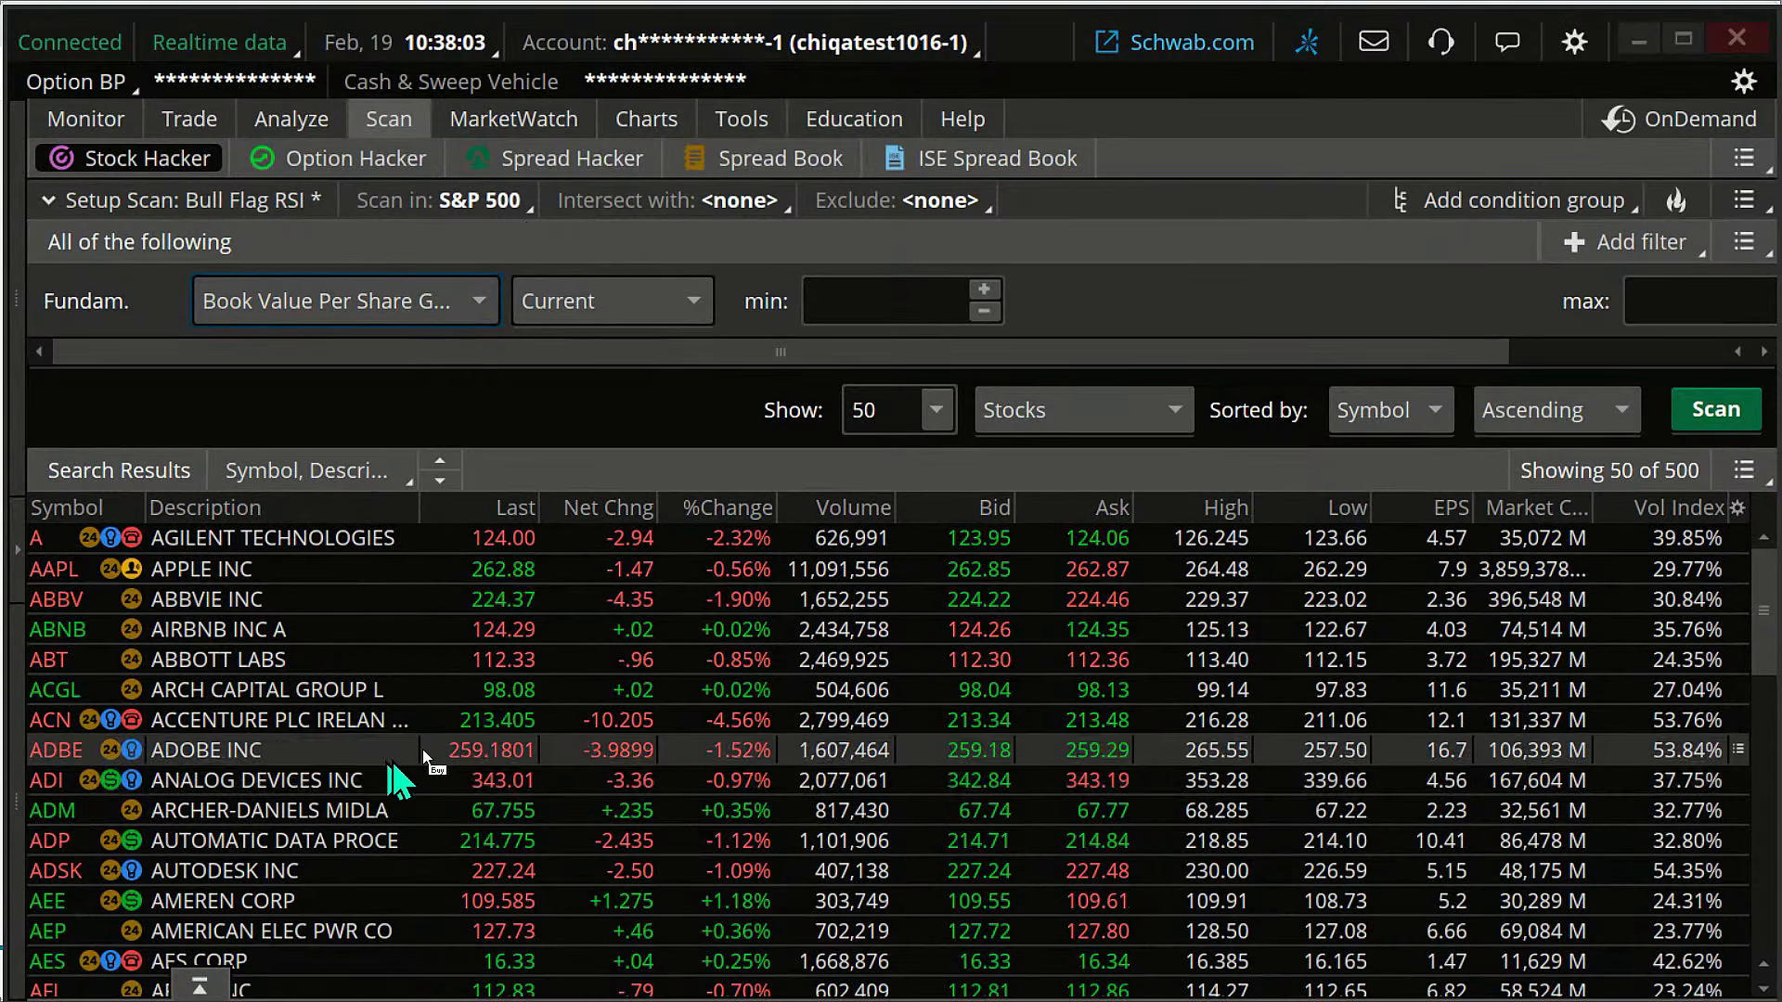
{"action": "left_click", "coordinate": [1641, 42]}
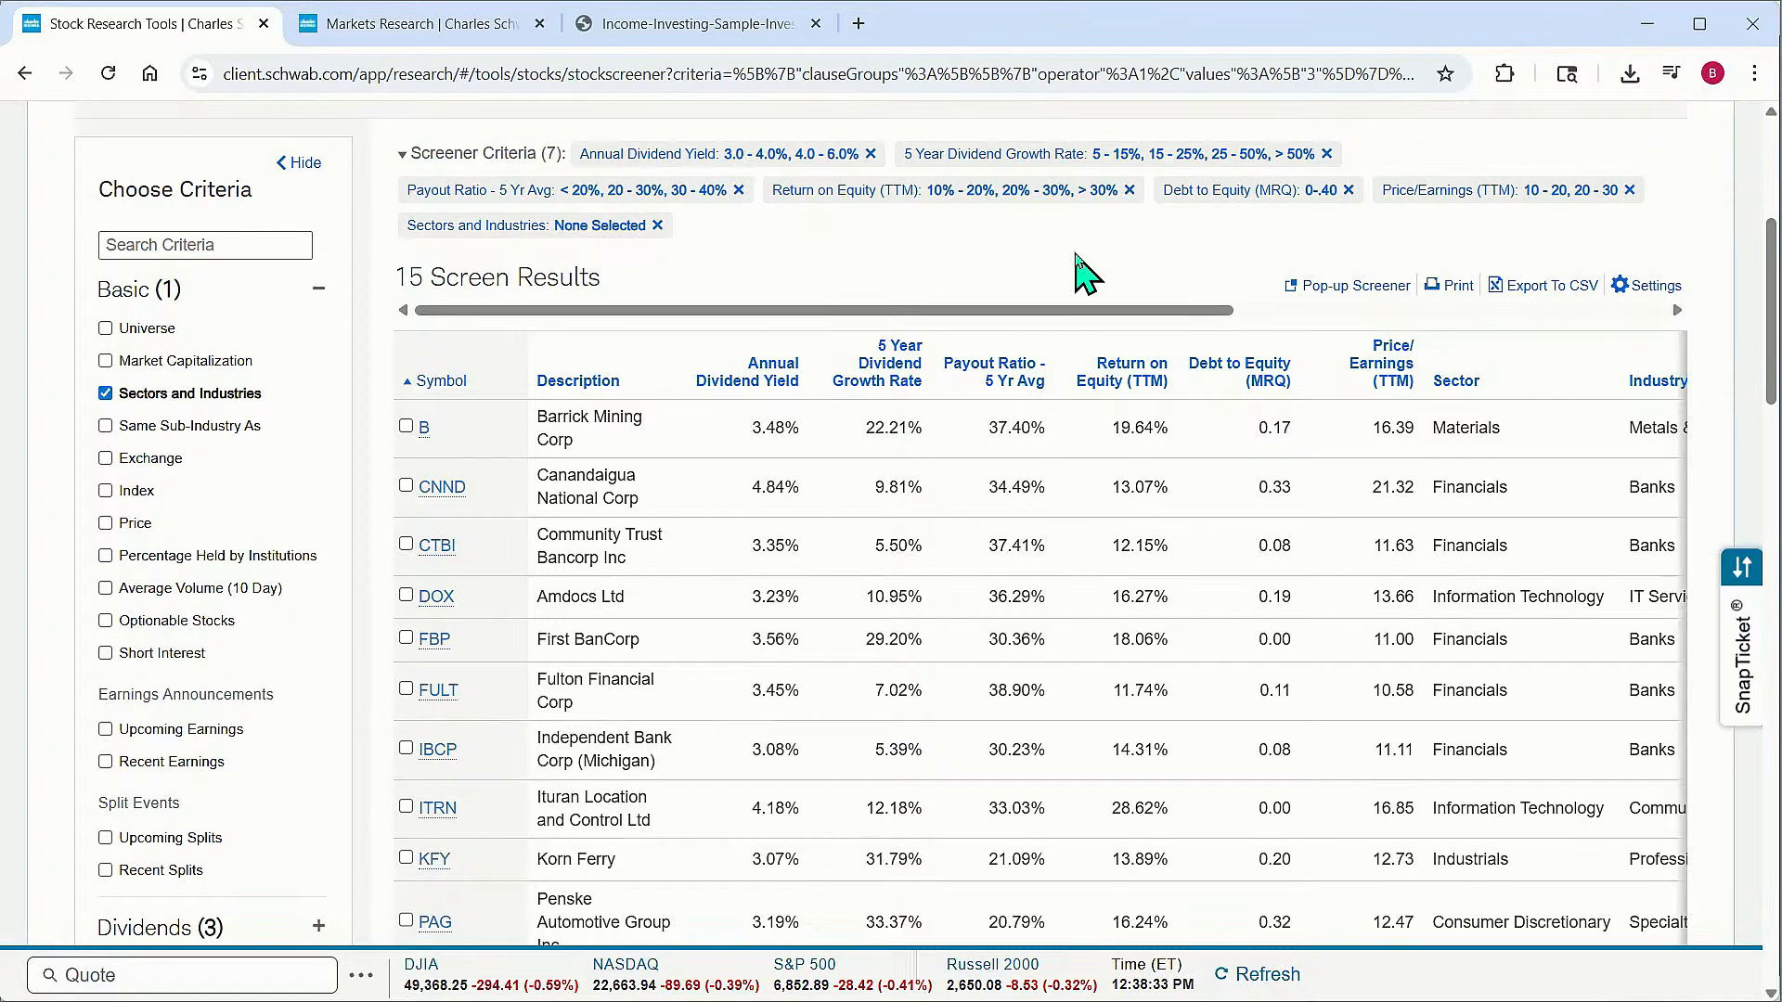
Open the Income Investing sample plan PDF and read its sample entry and money management rules
{"action": "left_click", "coordinate": [742, 26]}
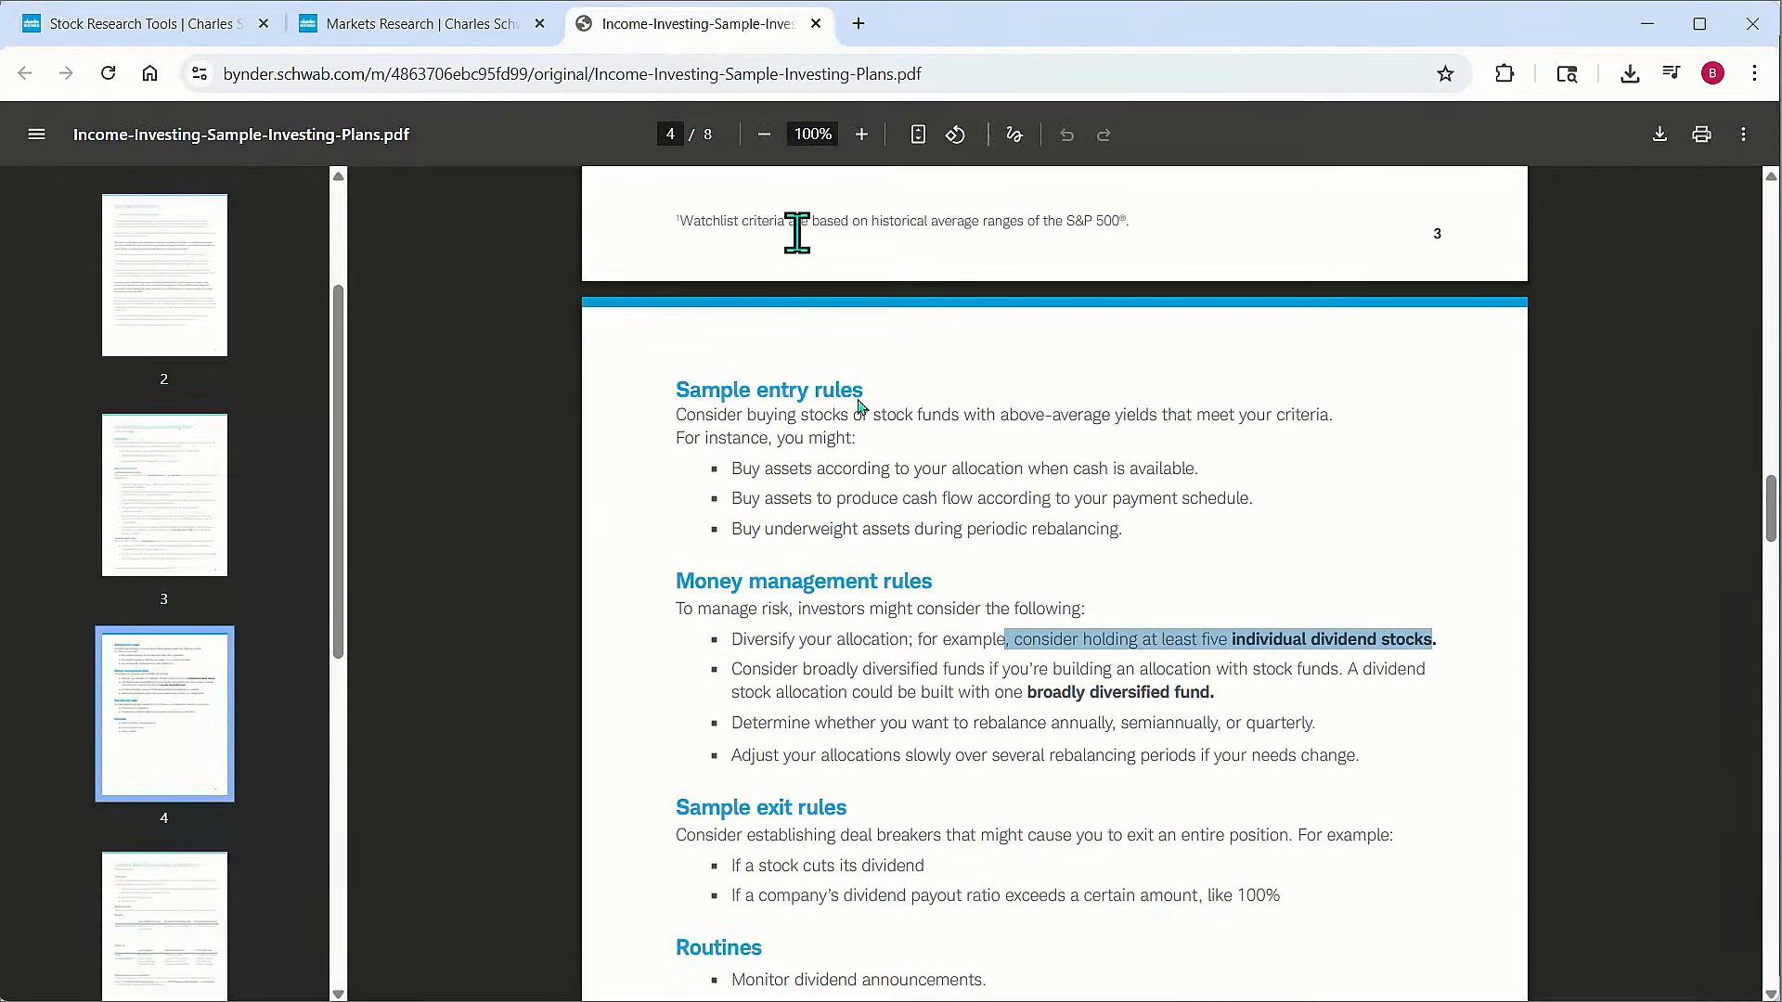
{"action": "scroll", "coordinate": [1046, 561], "scroll_direction": "down", "scroll_amount": 1}
{"action": "scroll", "coordinate": [1046, 561], "scroll_direction": "up", "scroll_amount": 1}
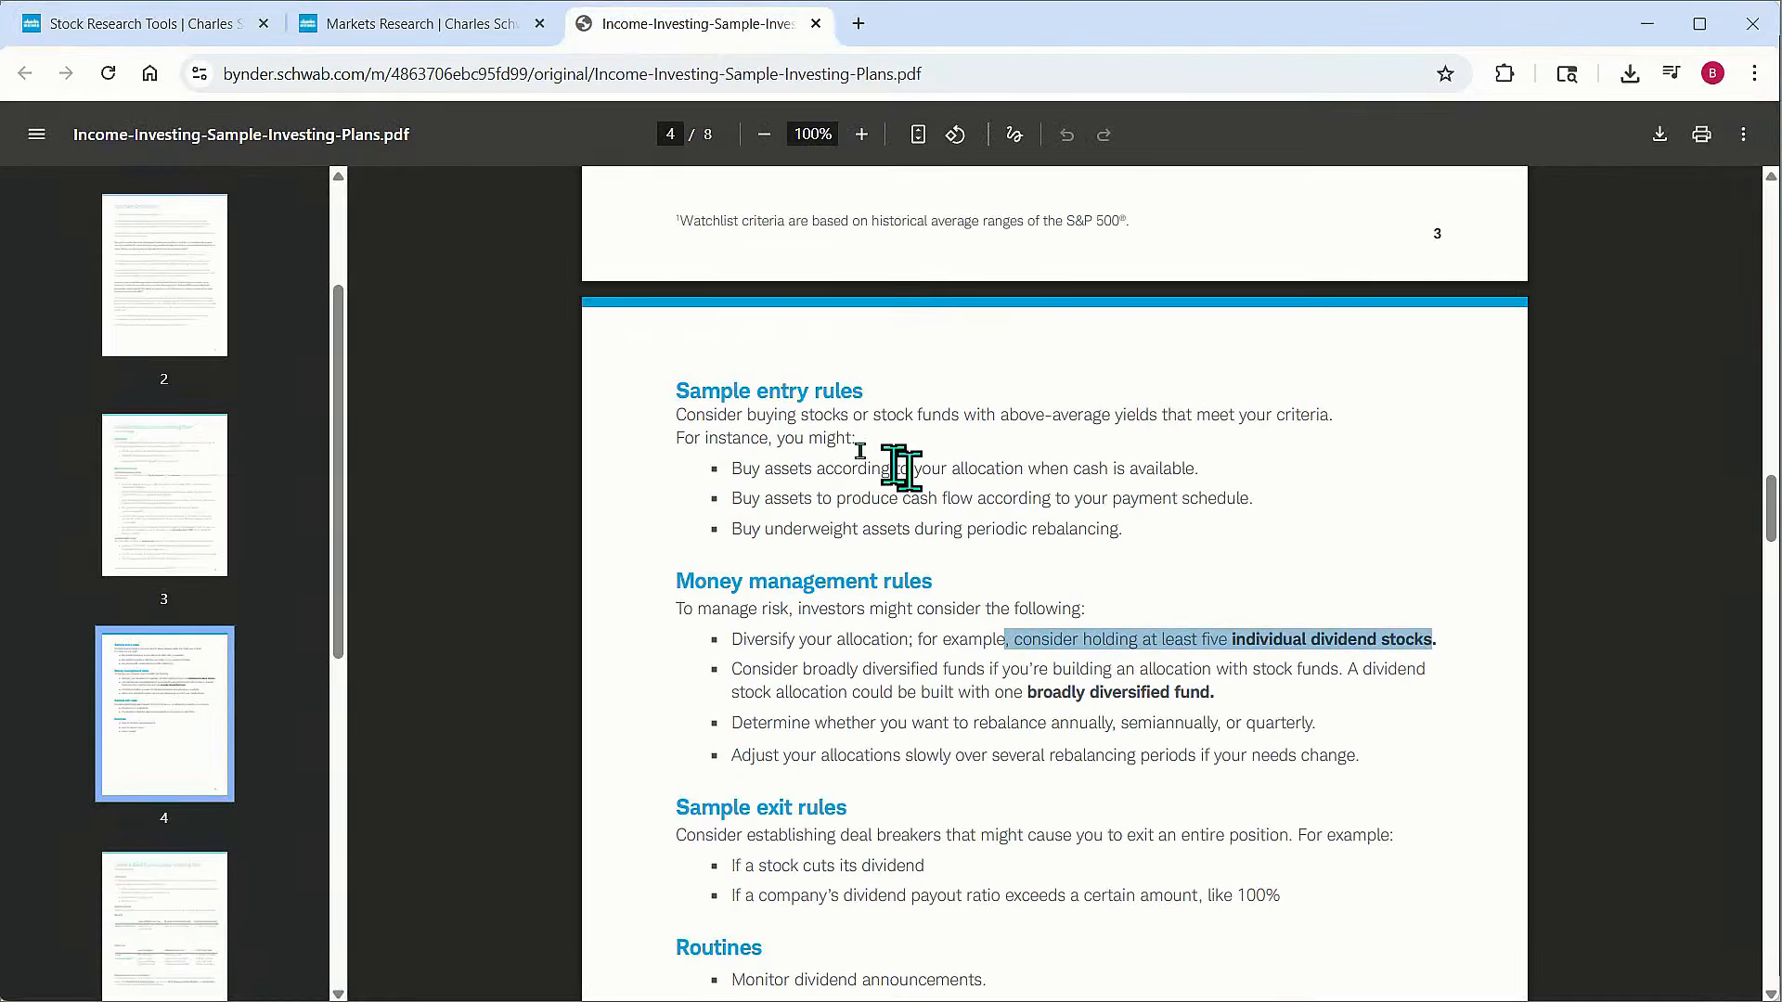
{"action": "left_click_drag", "start_coordinate": [727, 415], "coordinate": [1030, 529]}
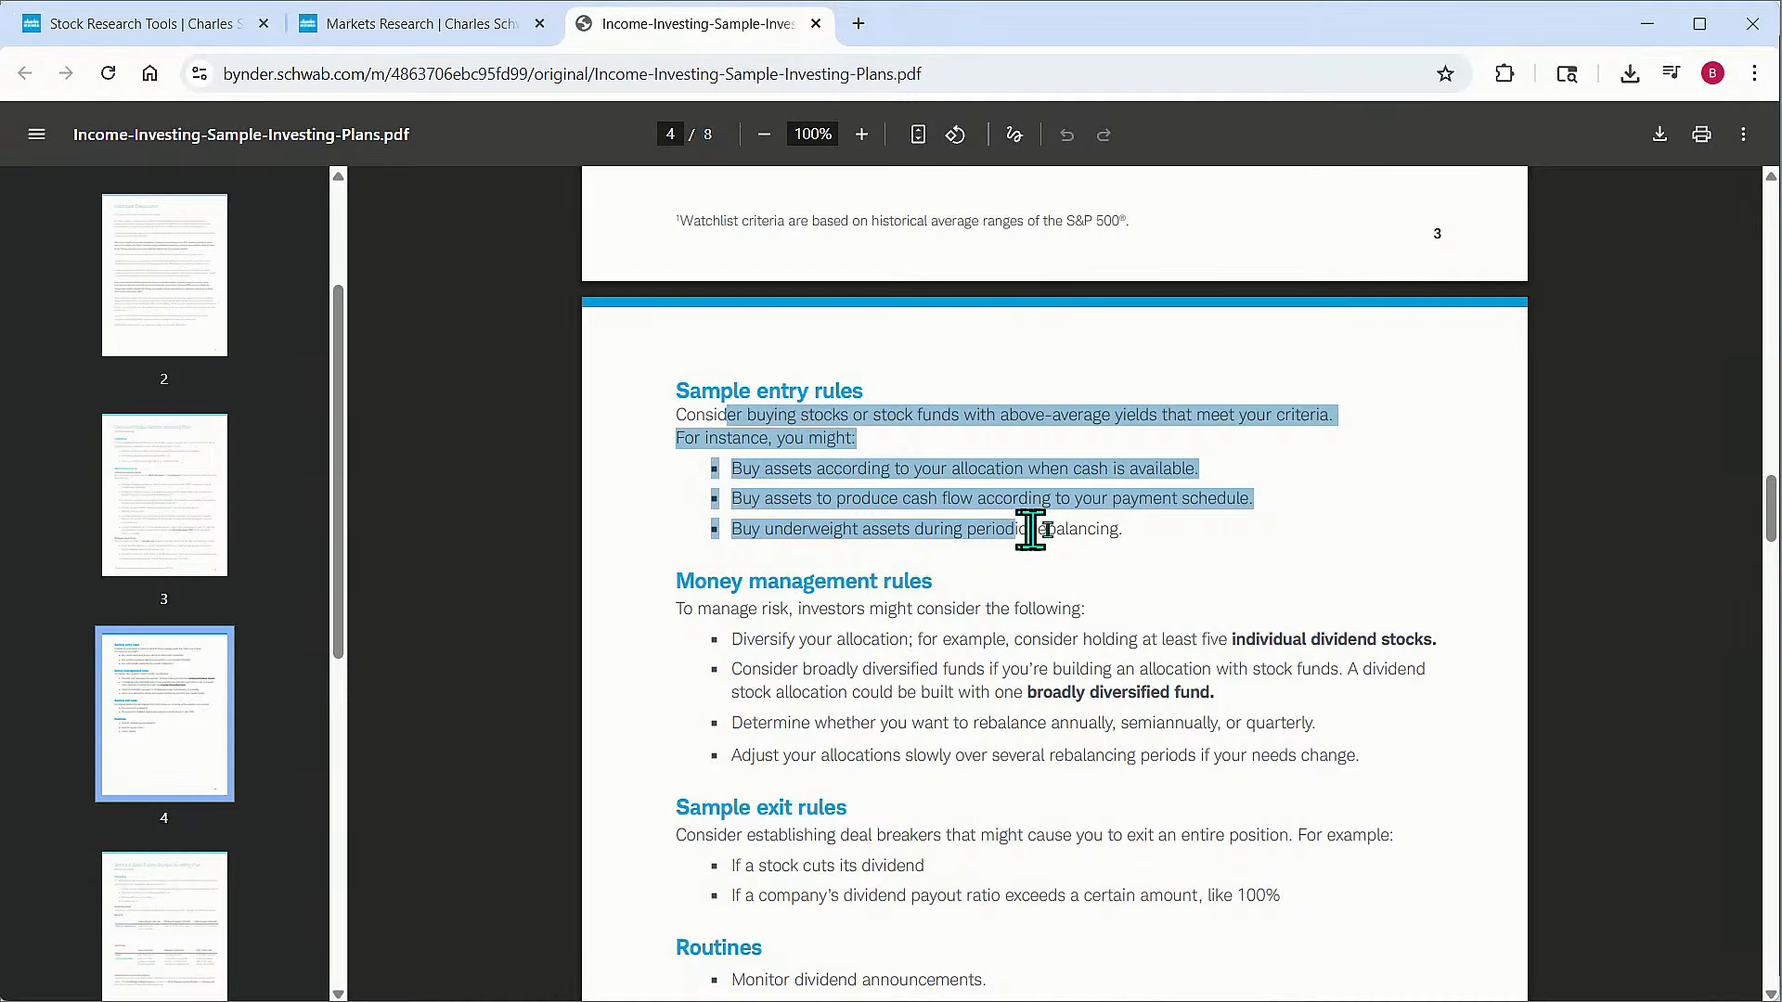
{"action": "left_click", "coordinate": [1026, 465]}
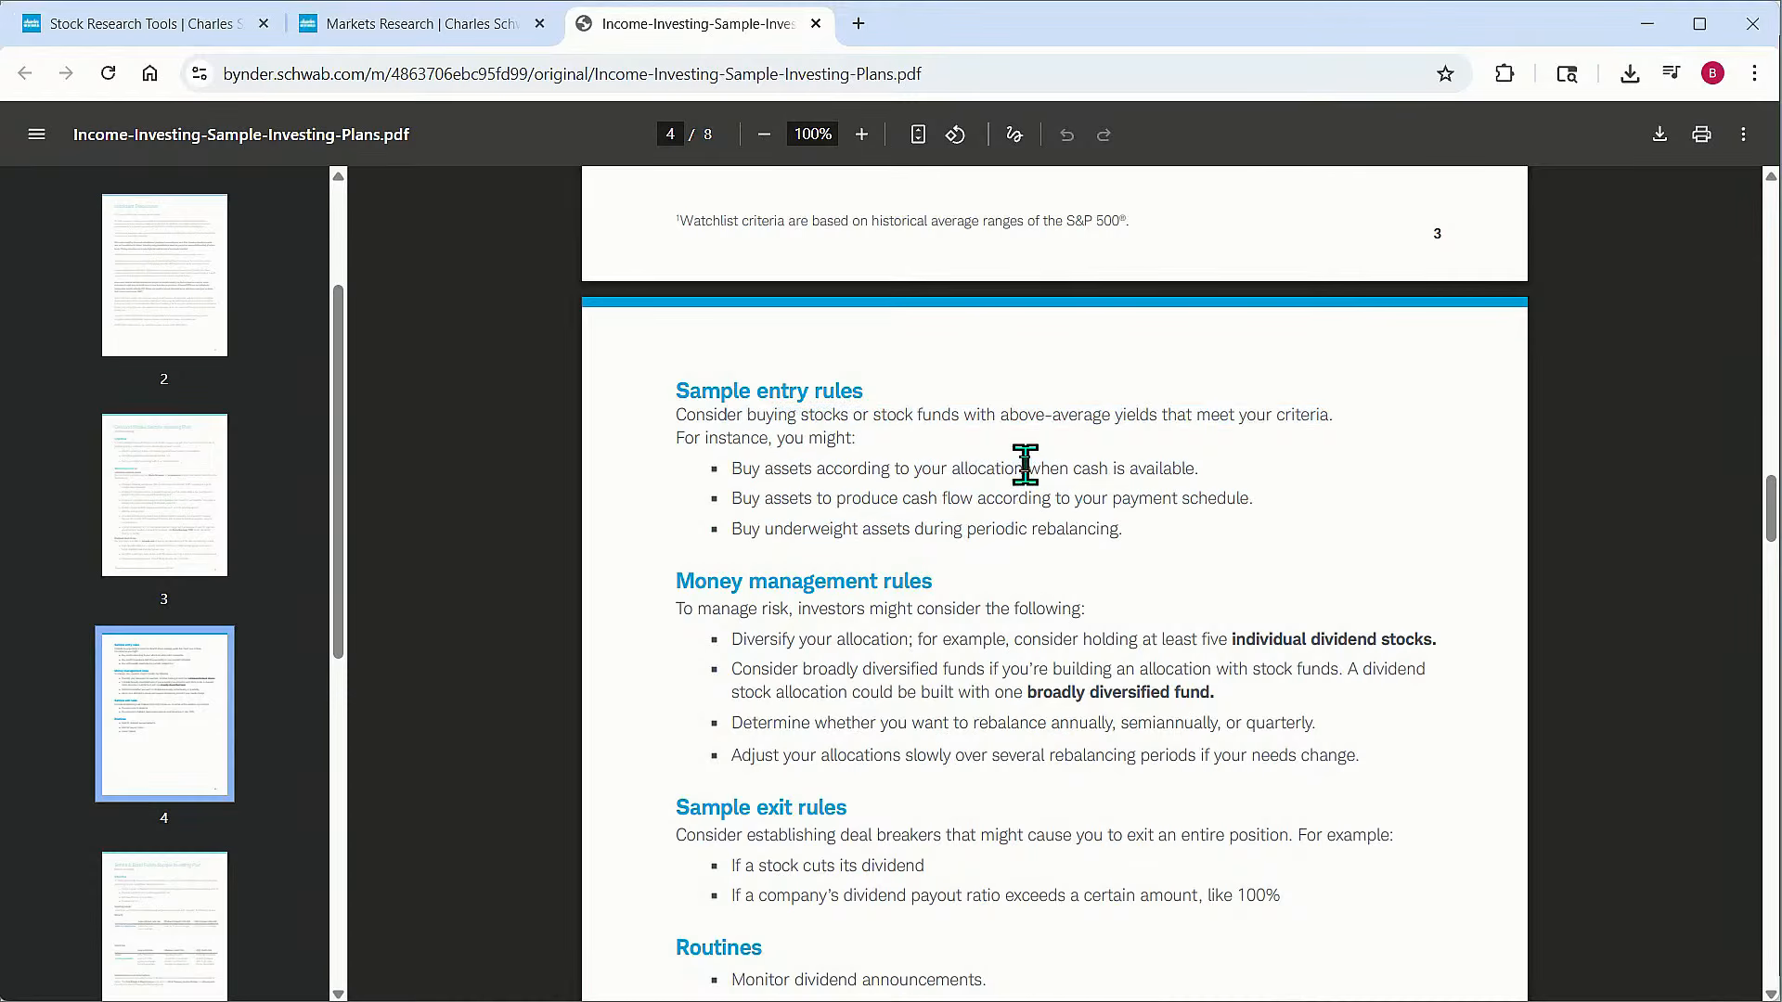
{"action": "left_click_drag", "start_coordinate": [722, 391], "coordinate": [1147, 547]}
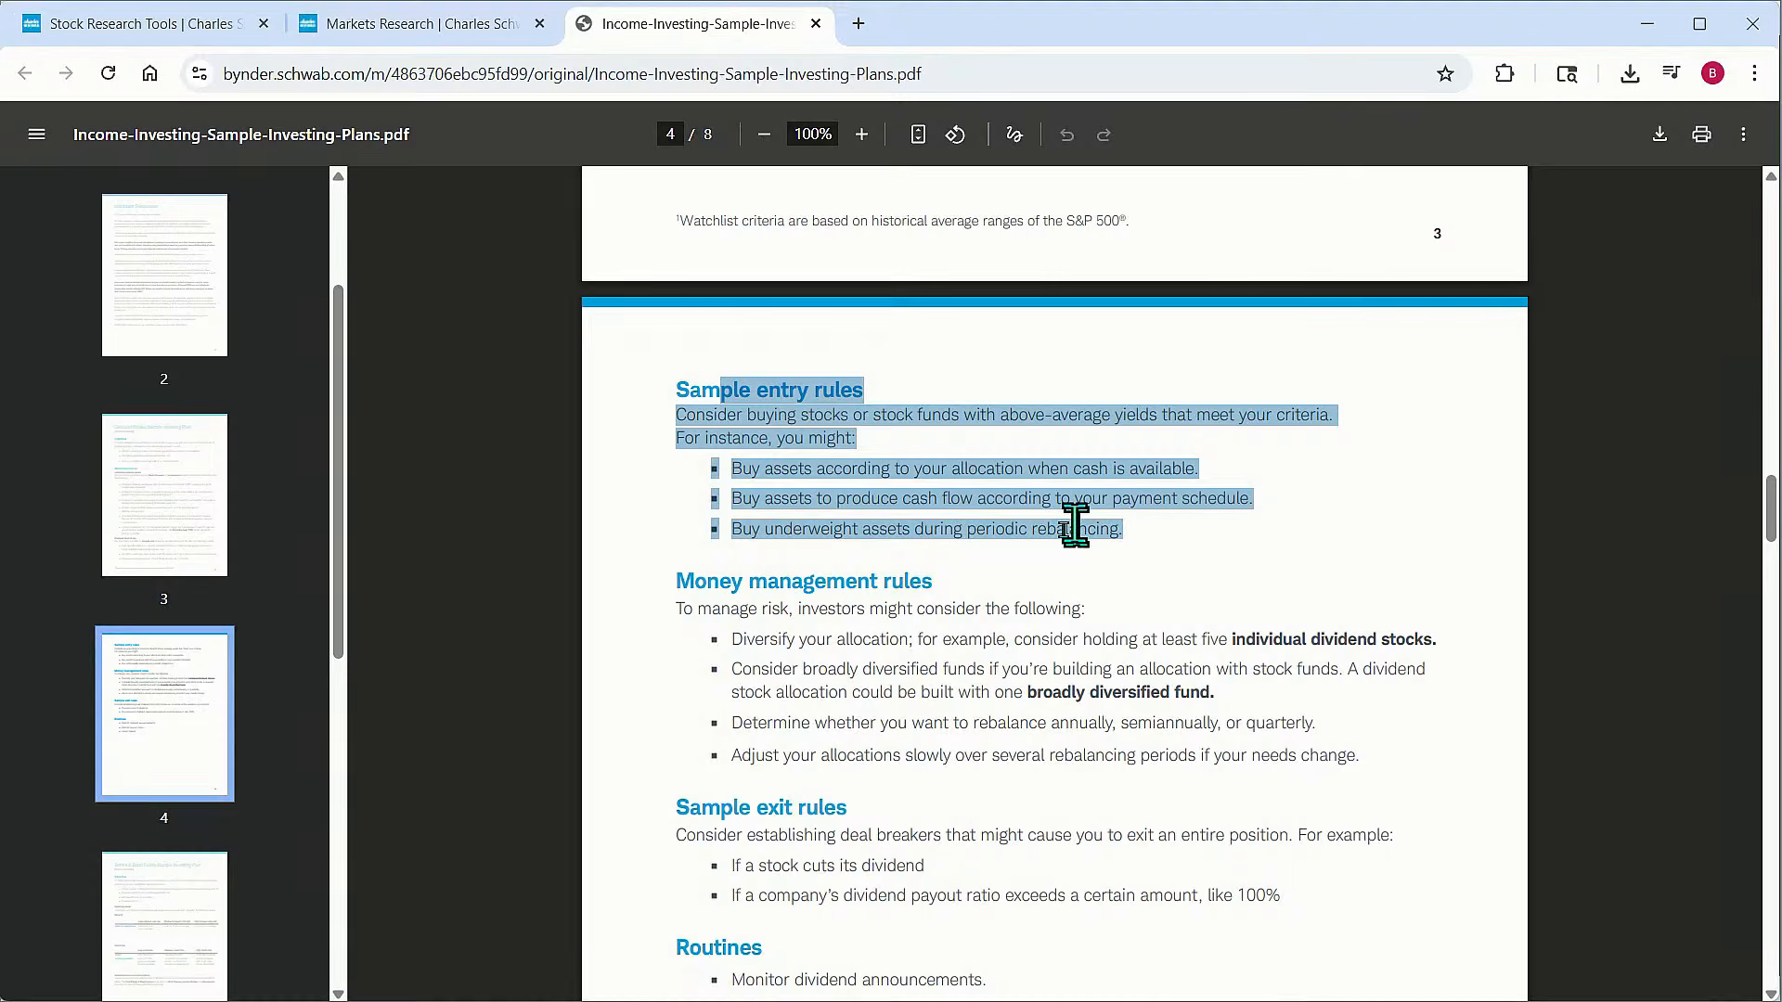
{"action": "left_click_drag", "start_coordinate": [874, 638], "coordinate": [1004, 722]}
Read the sample exit rules and routines, then return to the plan's watchlist criteria page
{"action": "scroll", "coordinate": [1030, 714], "scroll_direction": "down", "scroll_amount": 2}
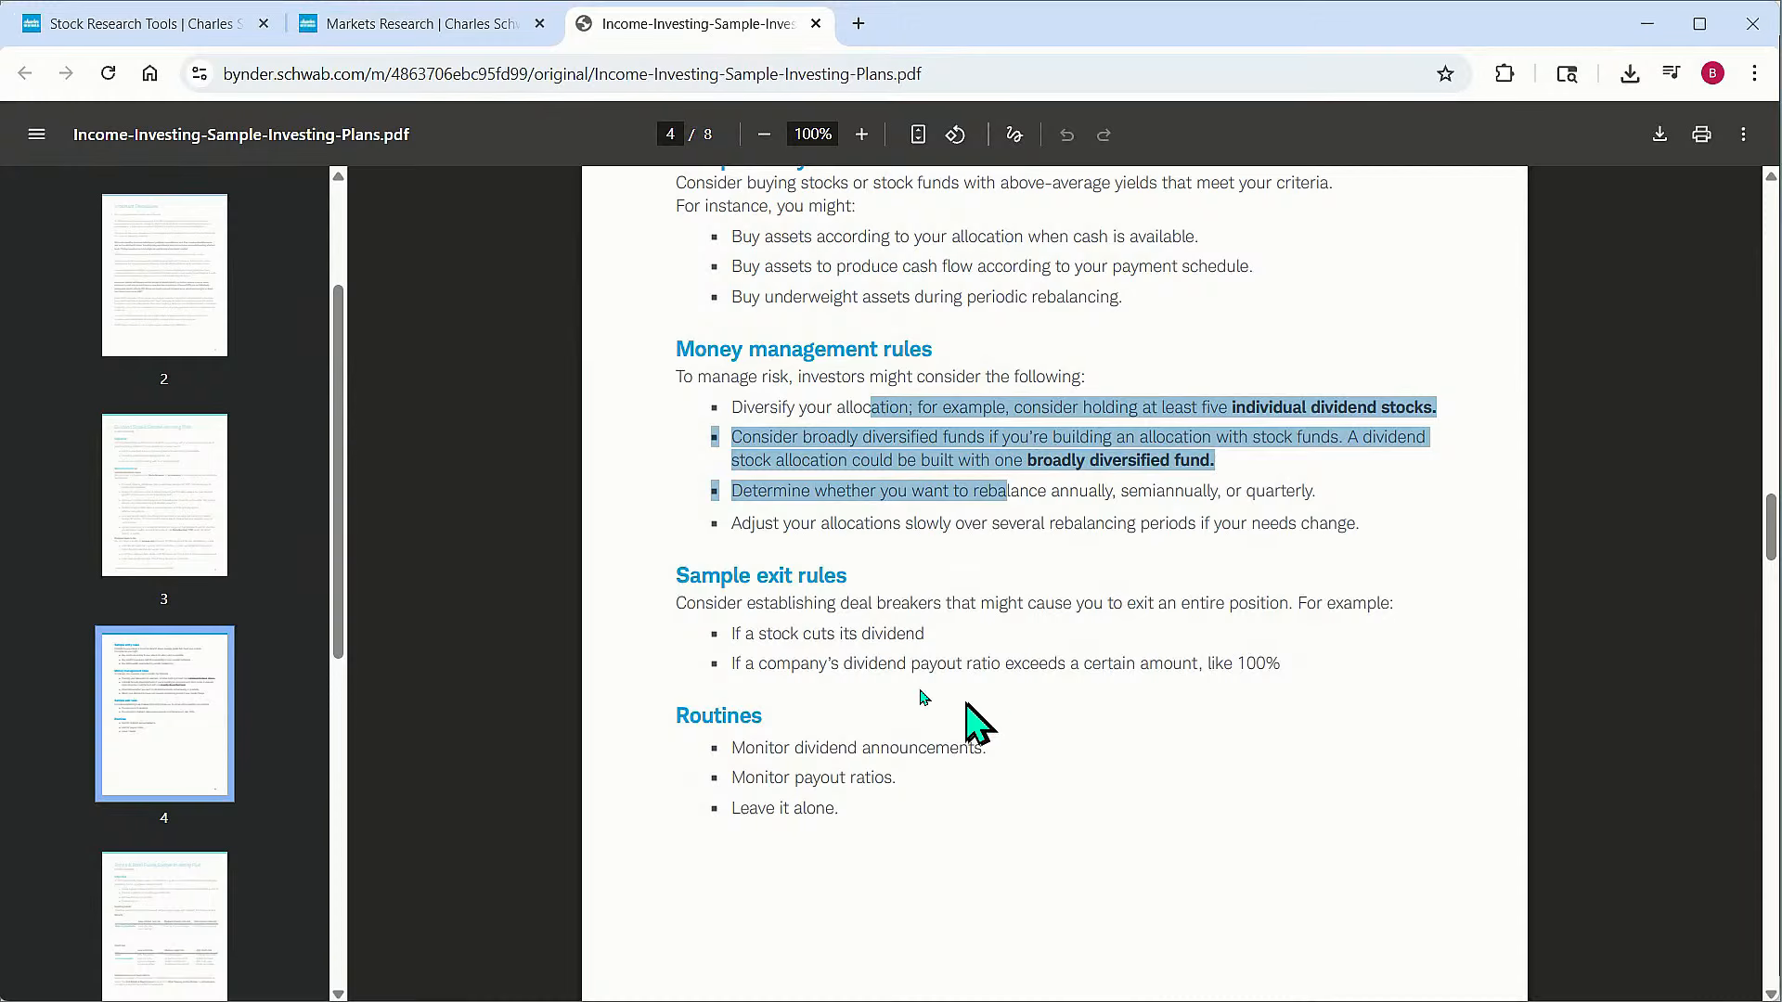
{"action": "left_click", "coordinate": [932, 645]}
{"action": "left_click_drag", "start_coordinate": [729, 633], "coordinate": [923, 632]}
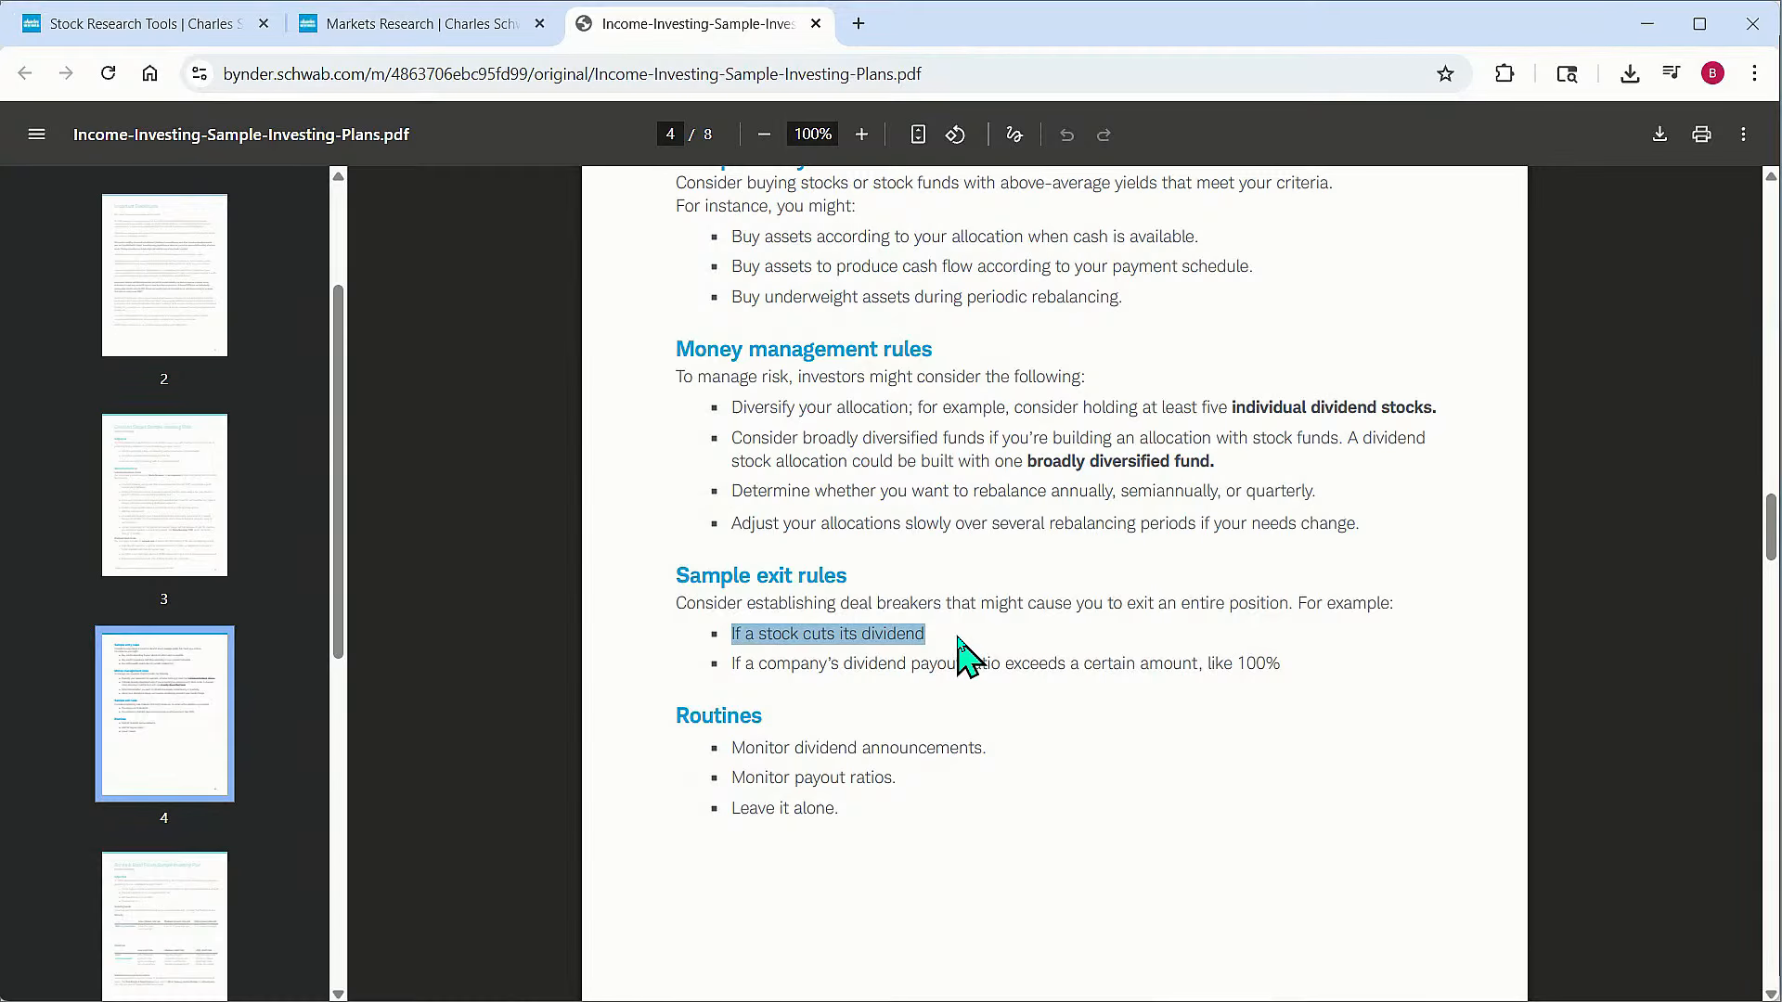
{"action": "left_click", "coordinate": [936, 620]}
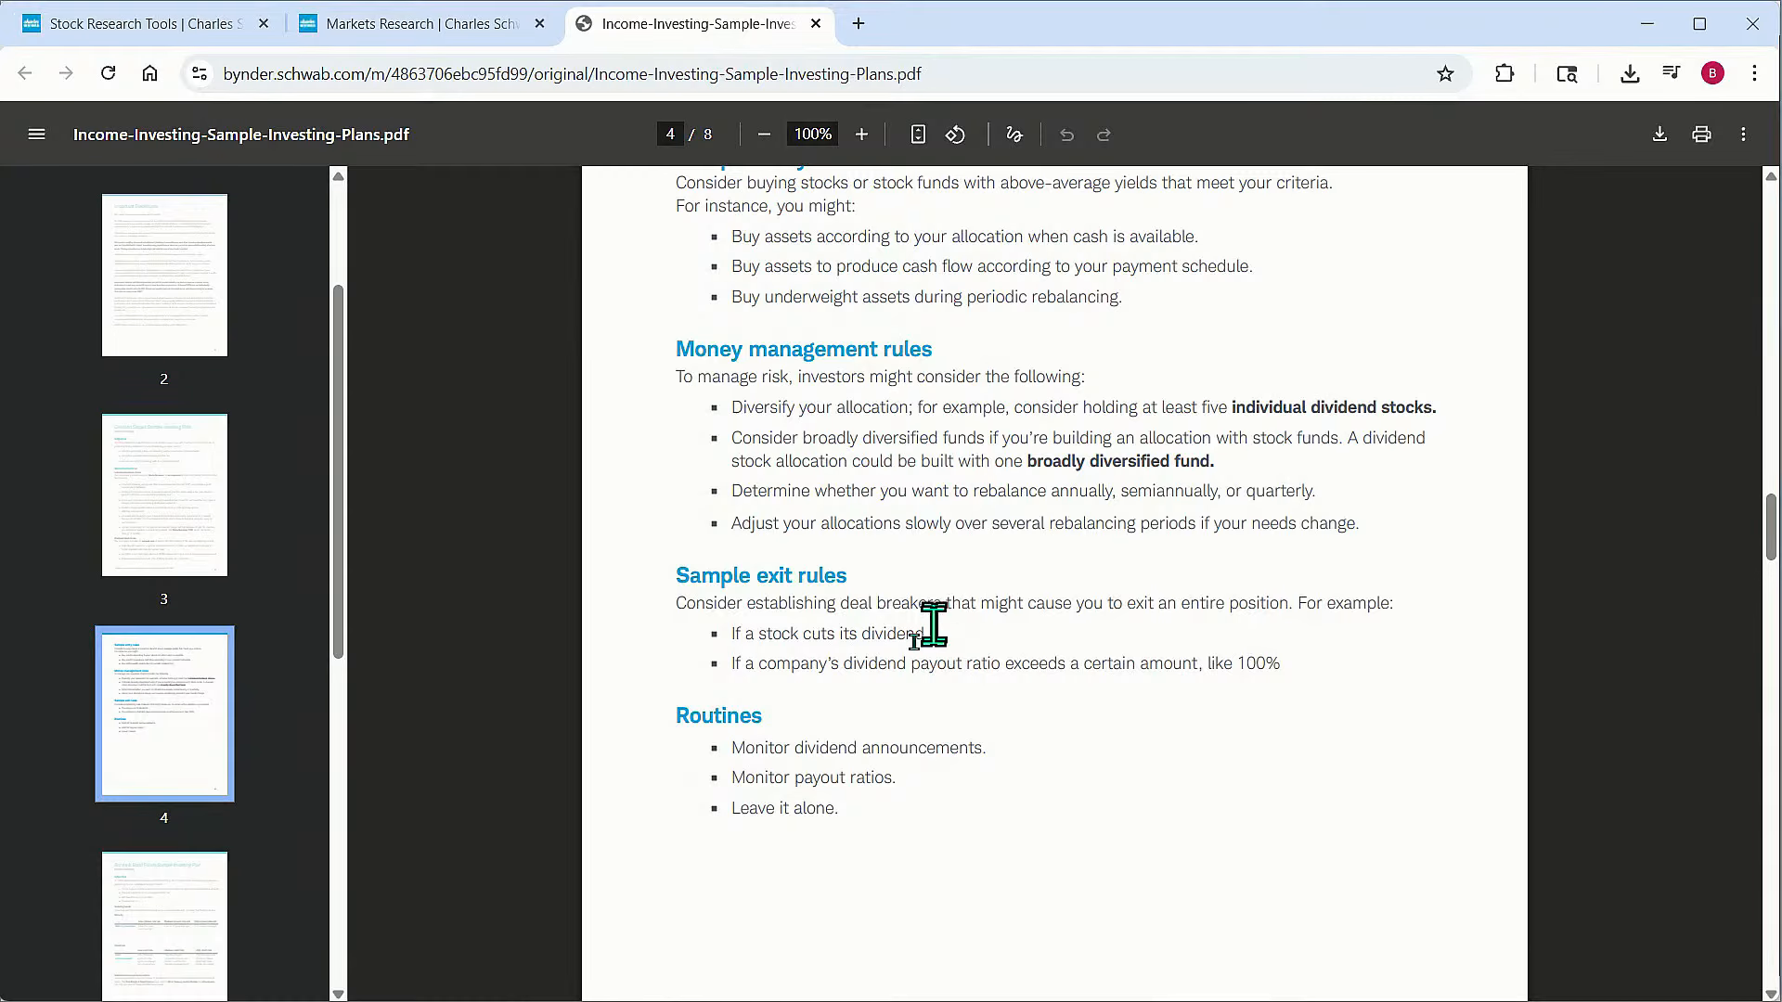
{"action": "left_click_drag", "start_coordinate": [745, 664], "coordinate": [1297, 680]}
{"action": "left_click", "coordinate": [1296, 677]}
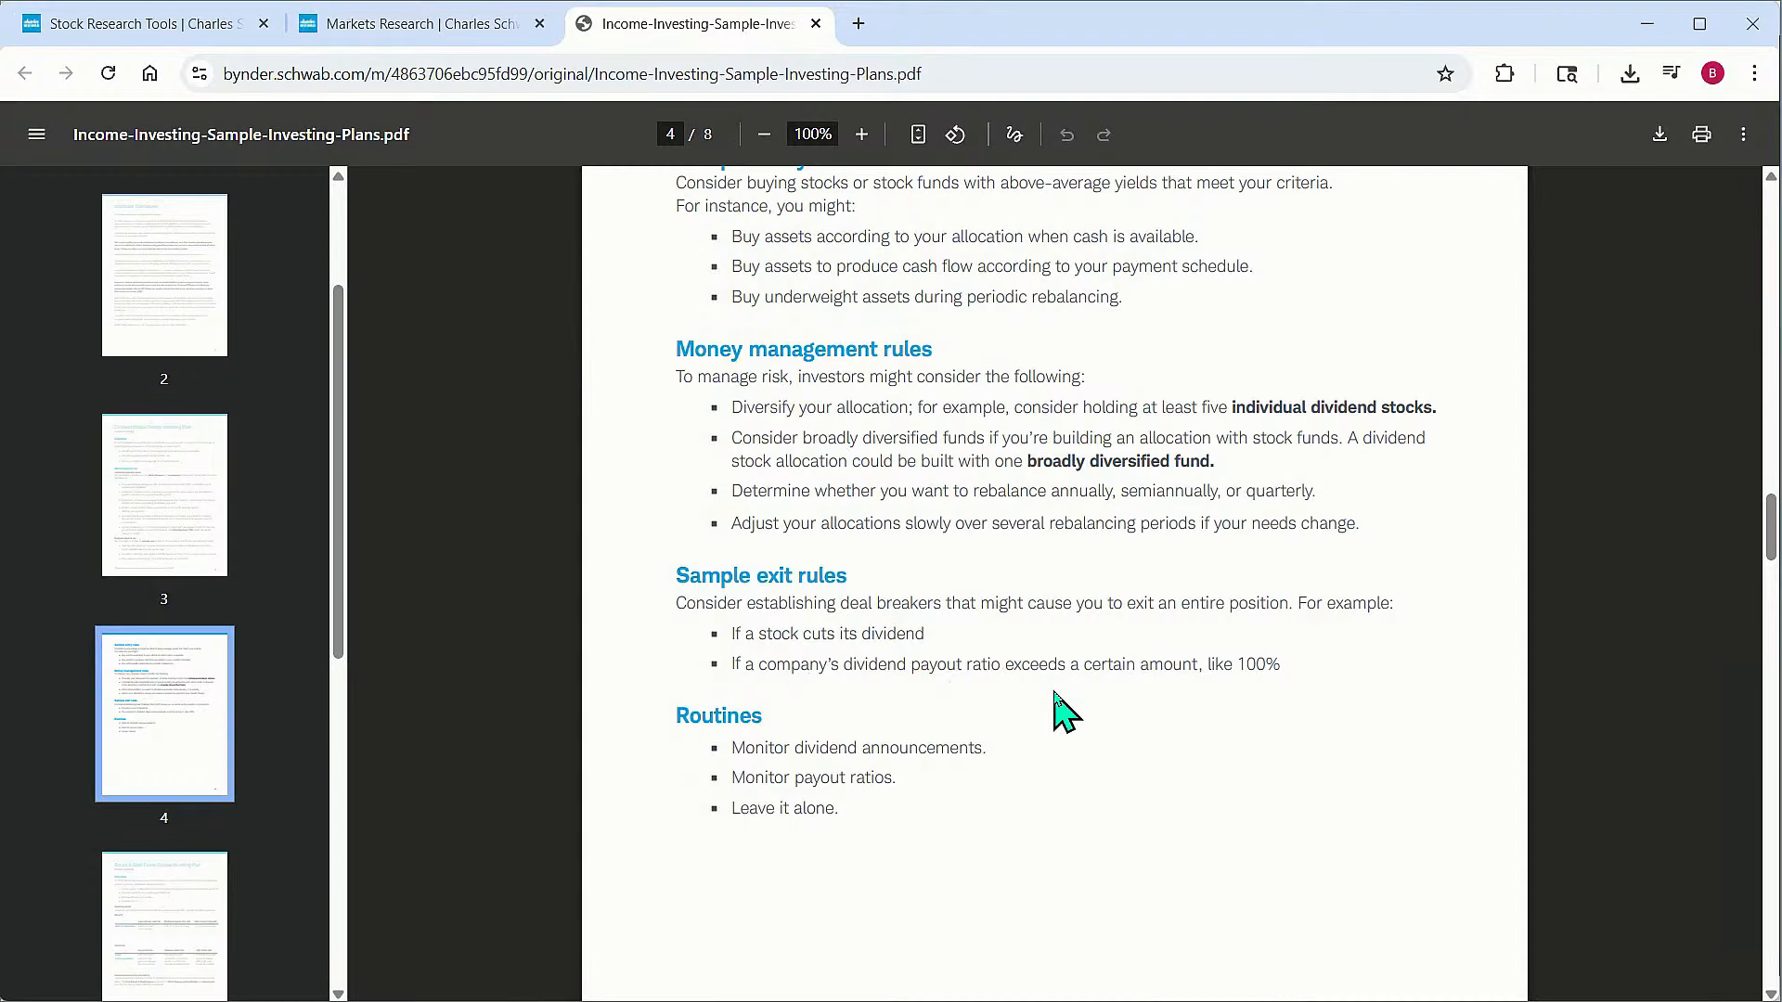
{"action": "scroll", "coordinate": [1055, 694], "scroll_direction": "up", "scroll_amount": 15}
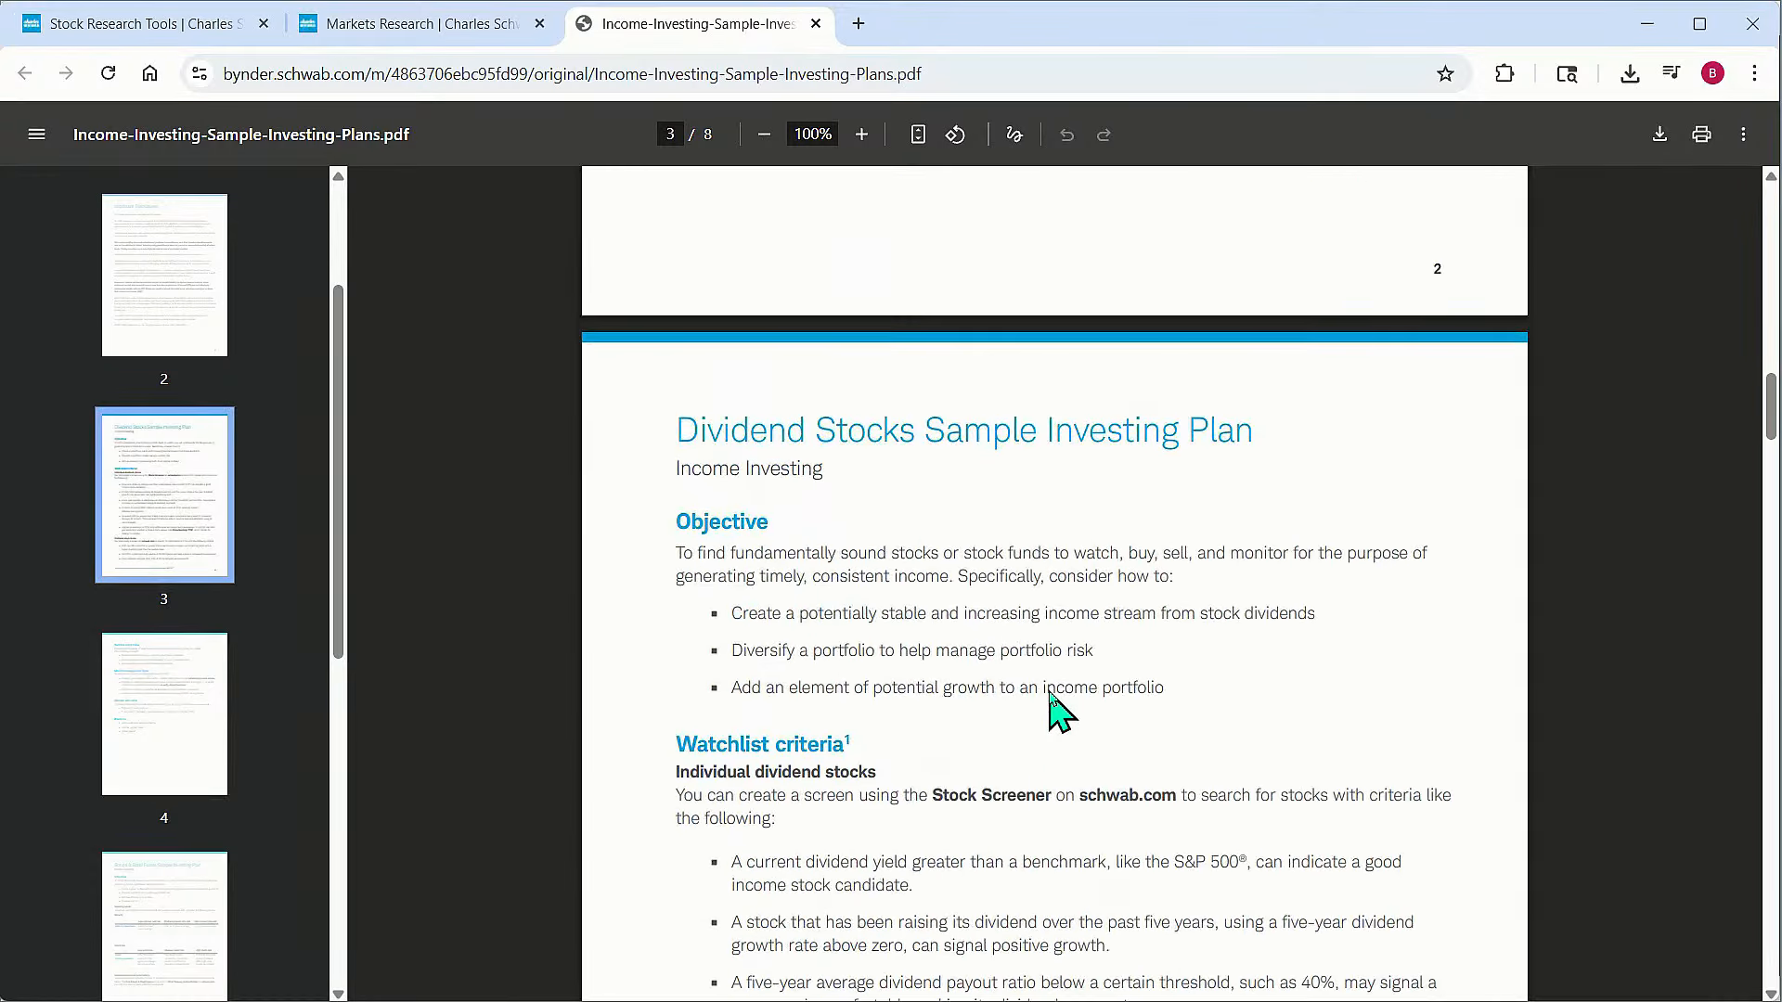
{"action": "scroll", "coordinate": [1055, 713], "scroll_direction": "down", "scroll_amount": 1}
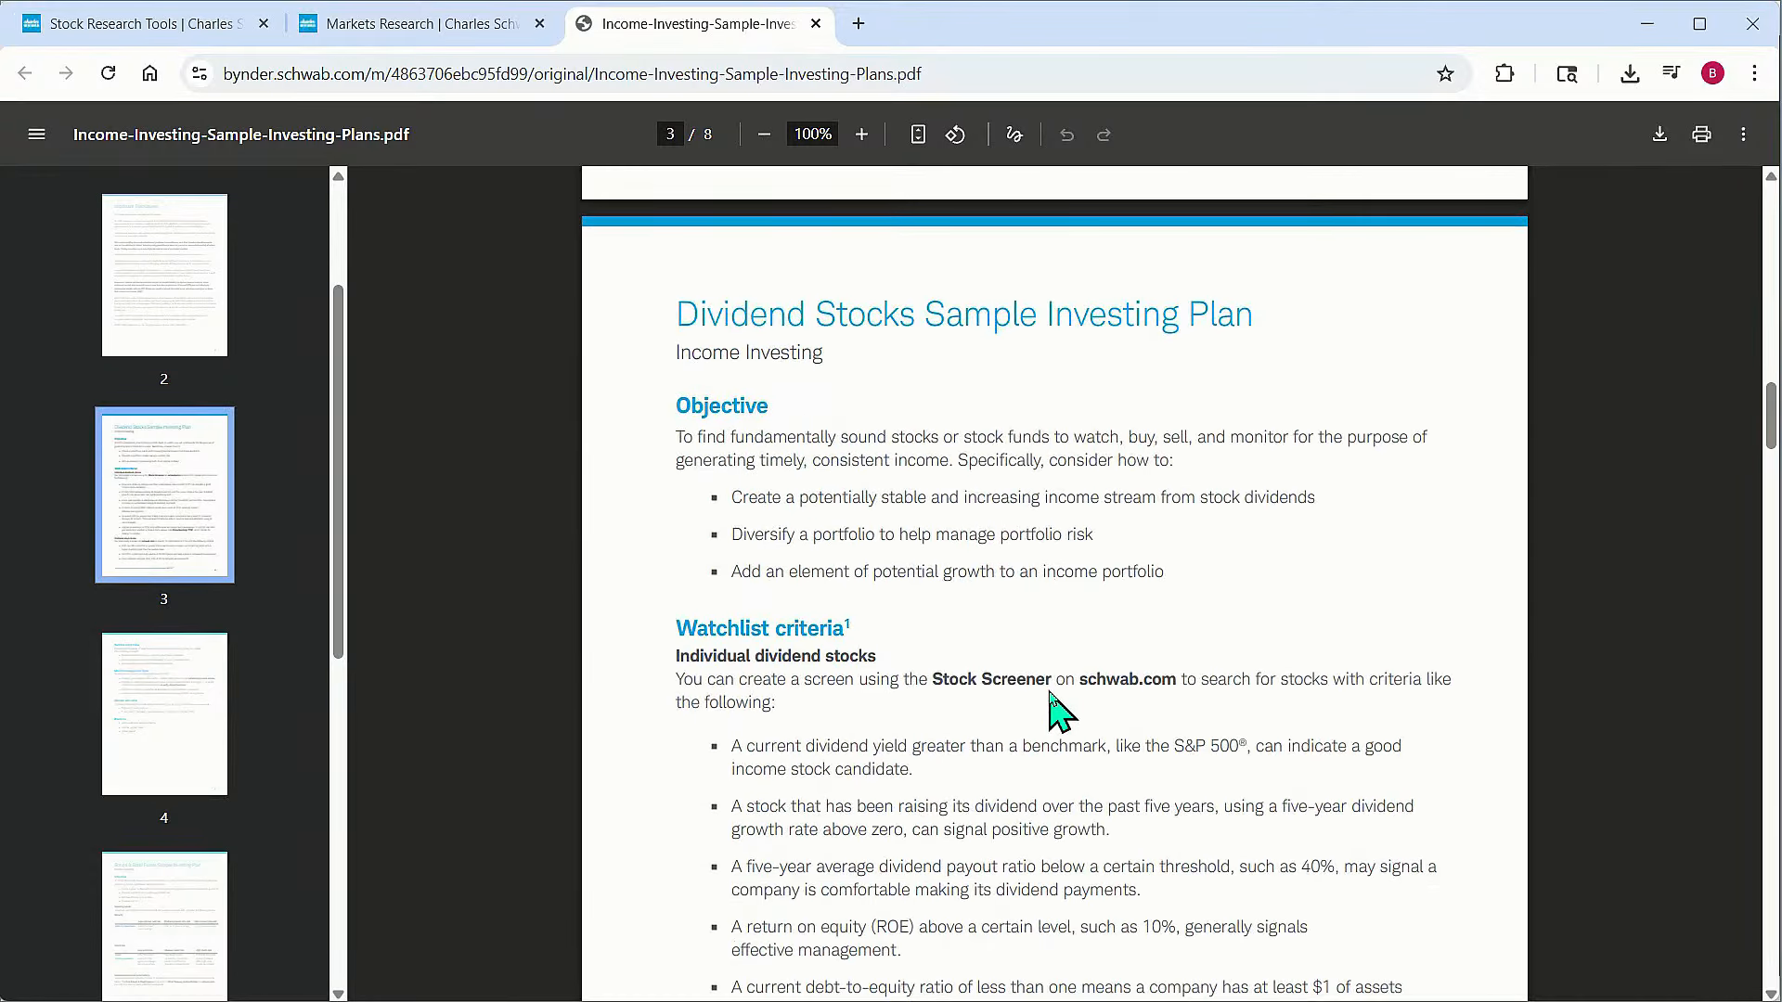